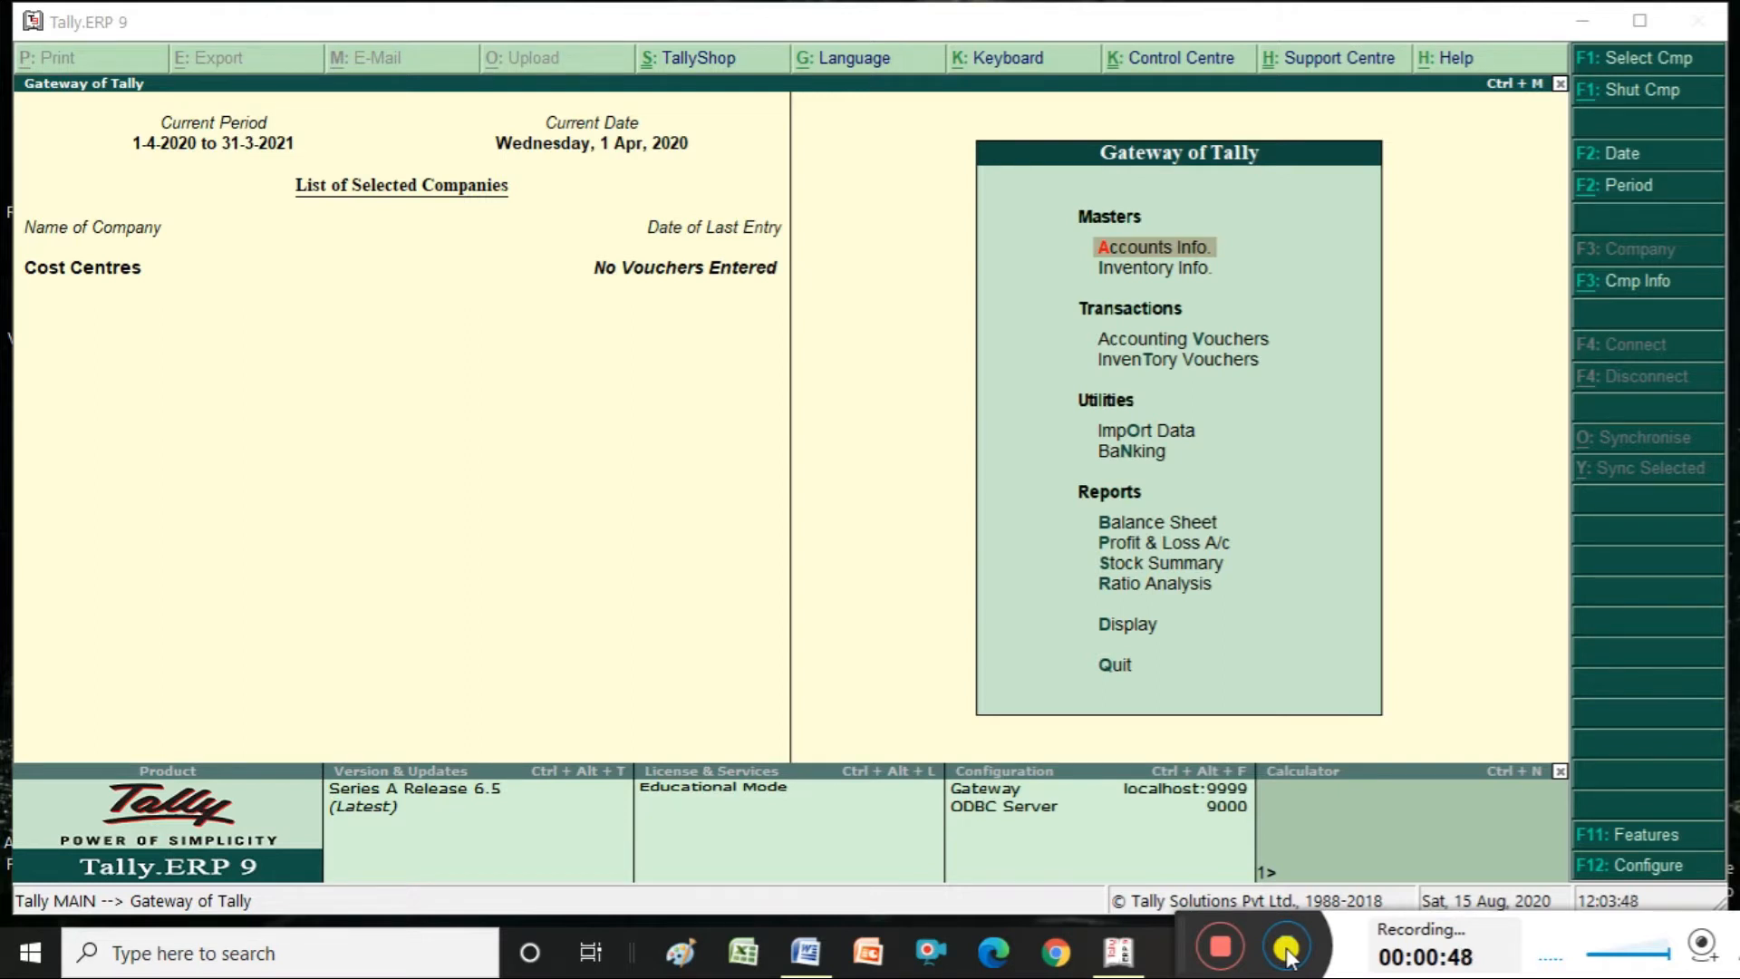
Switch to the Word notes and review the cost centre and cost category definitions and the expense allocation examples
click(814, 959)
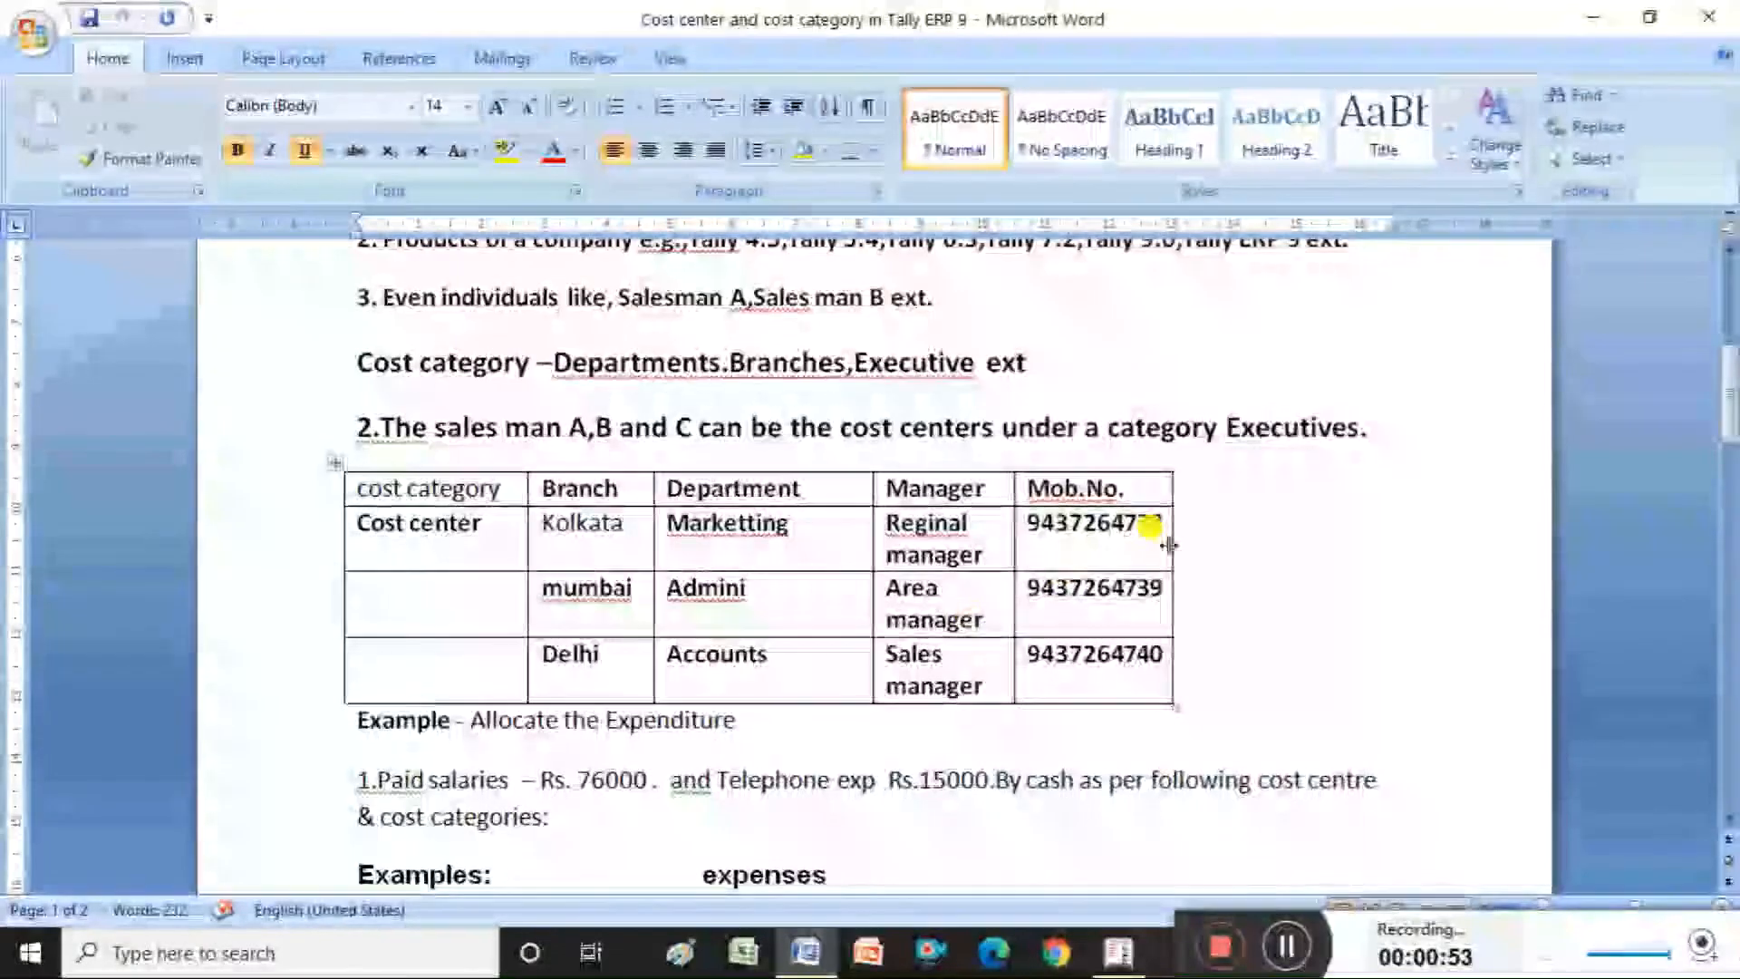
drag(1728, 426, 1727, 363)
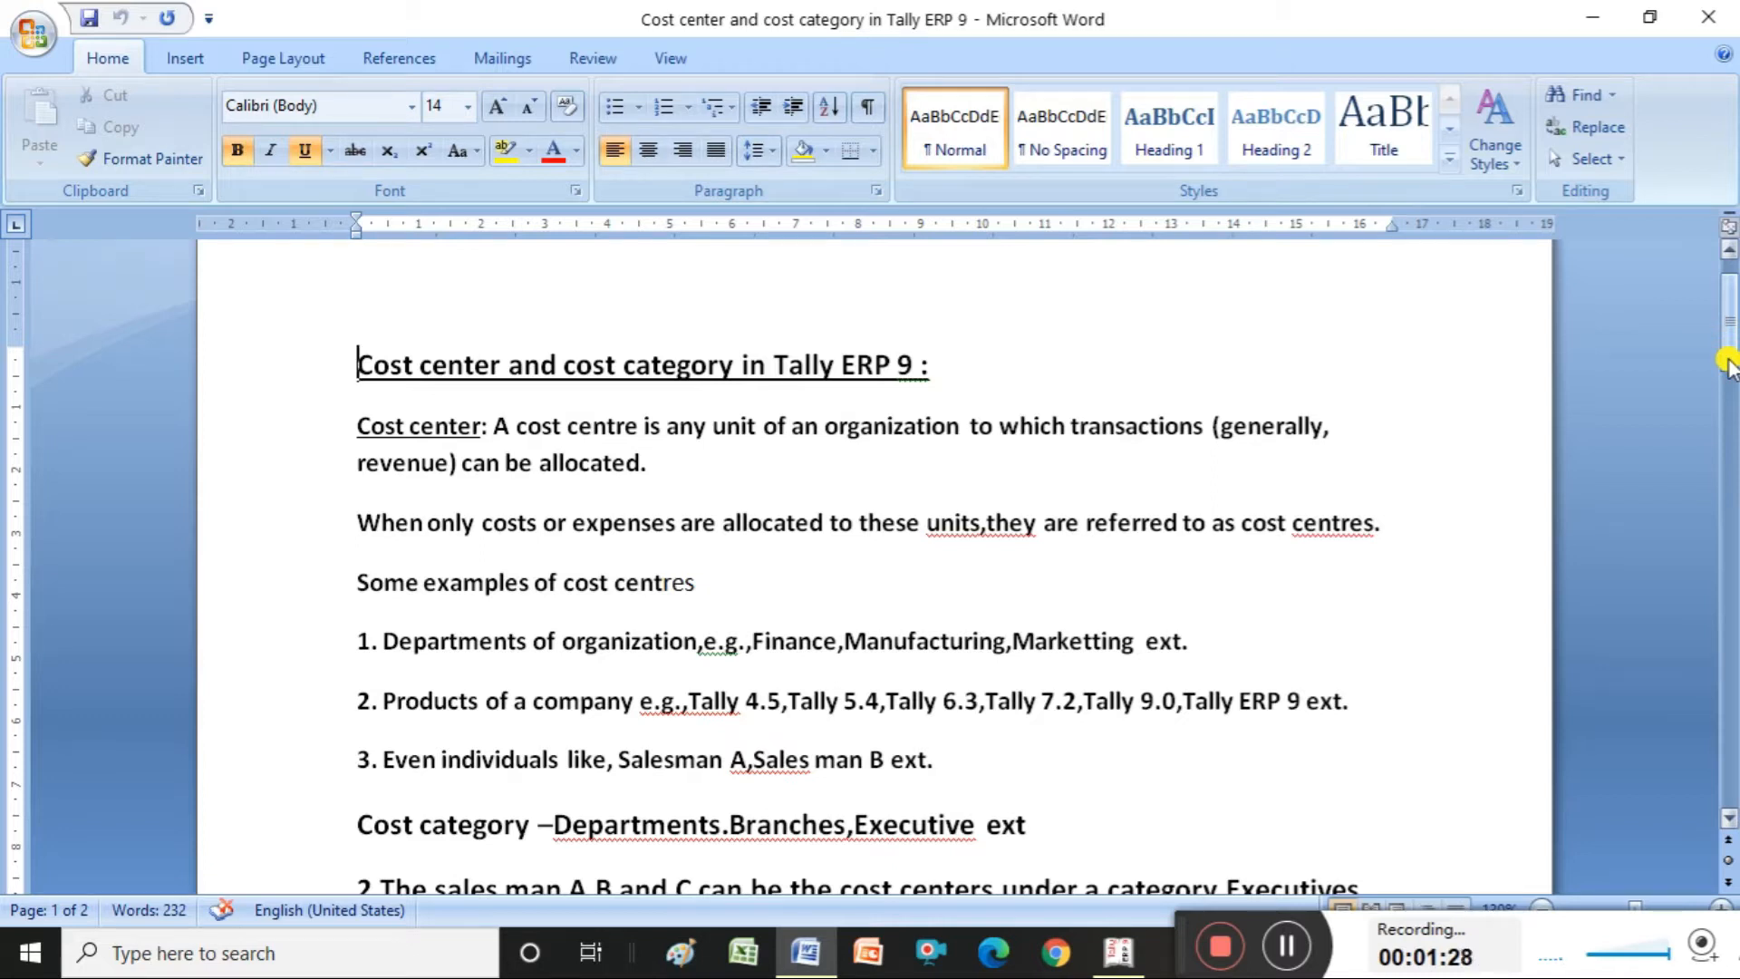
drag(1729, 338, 1733, 406)
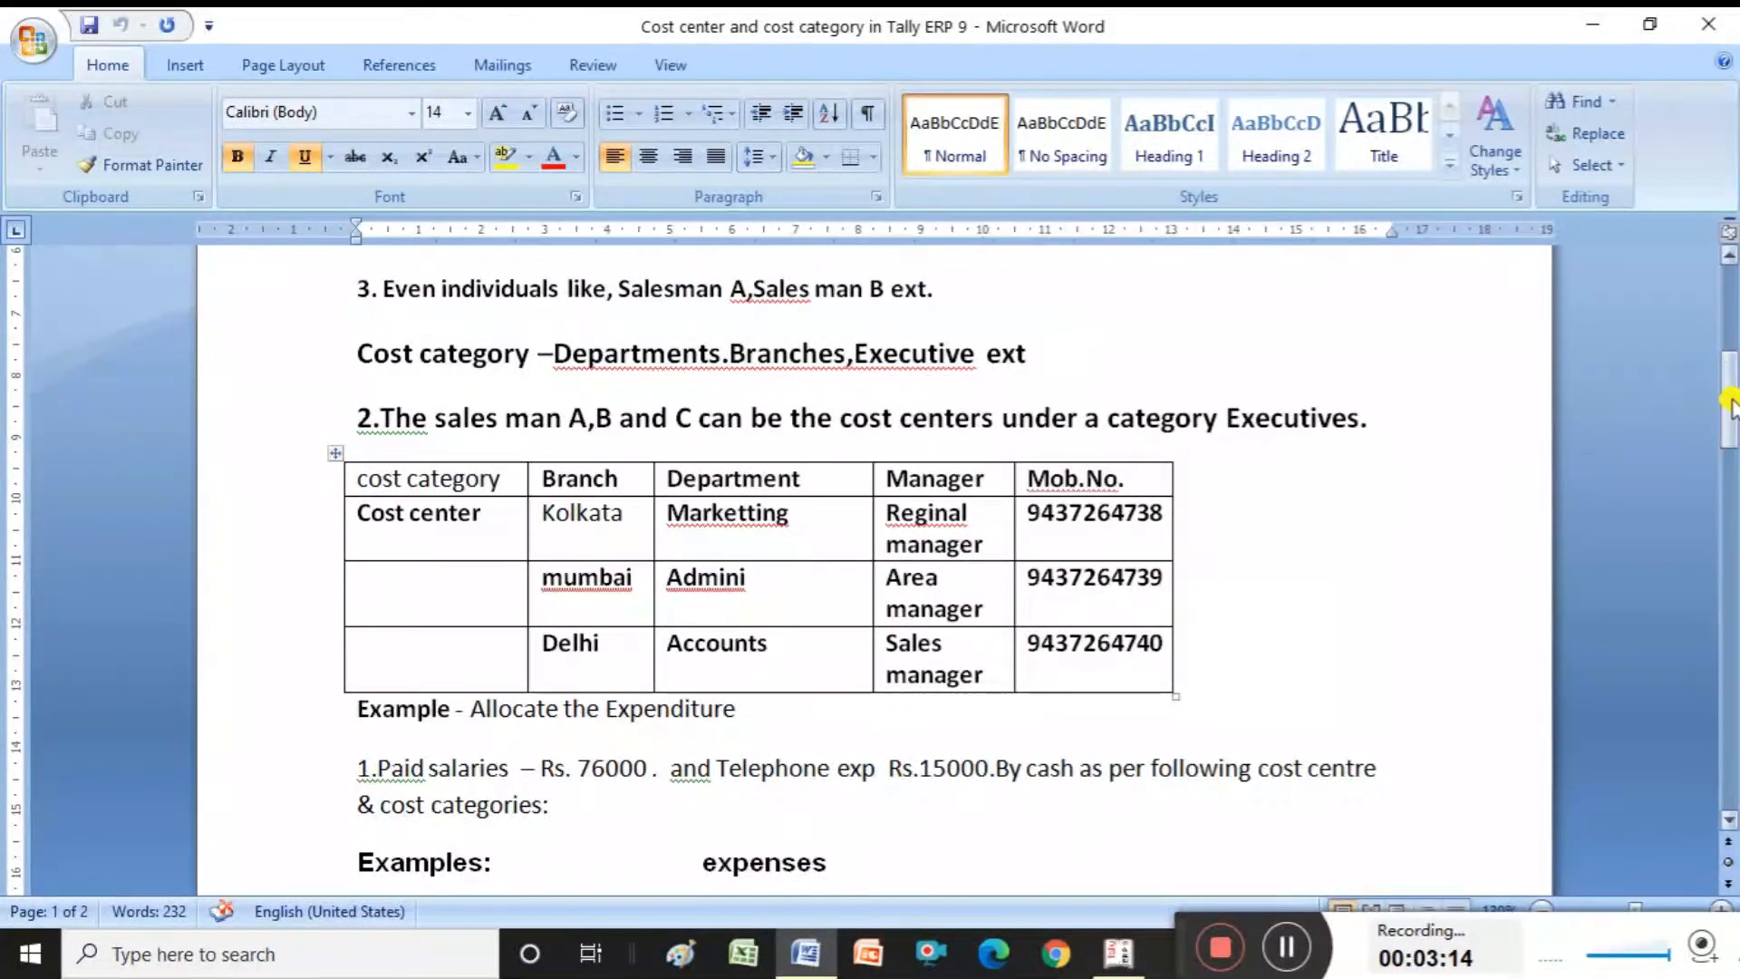
drag(1731, 408, 1732, 465)
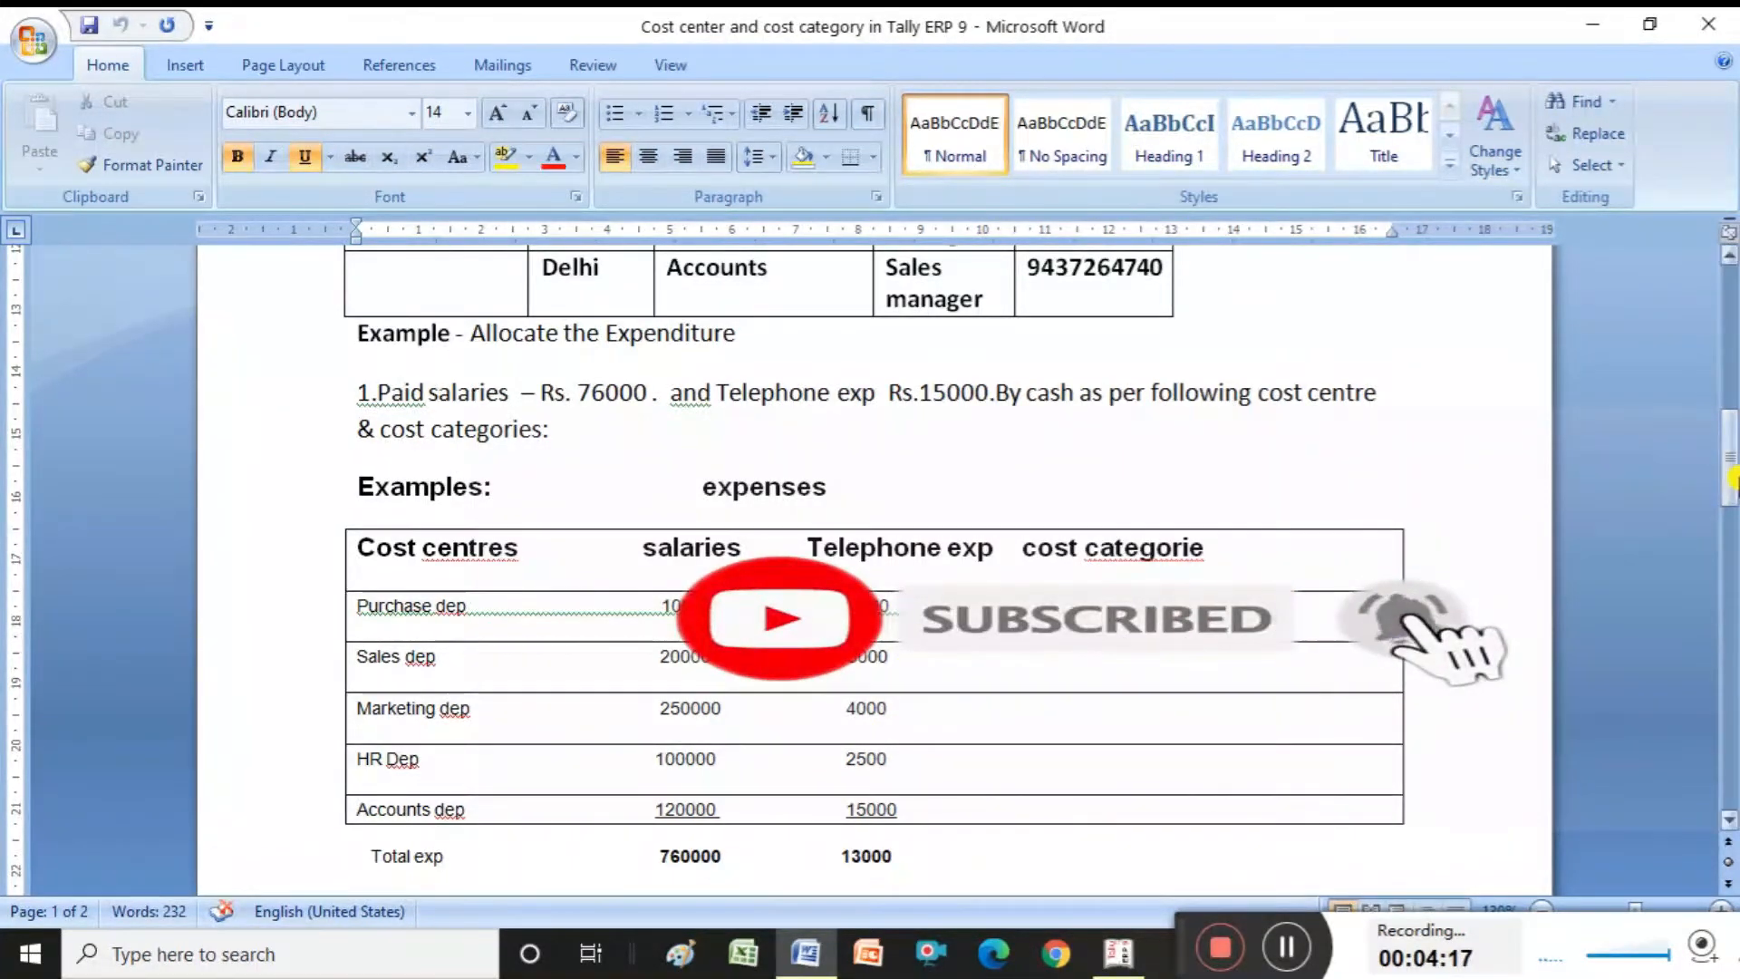
drag(1727, 471, 1733, 548)
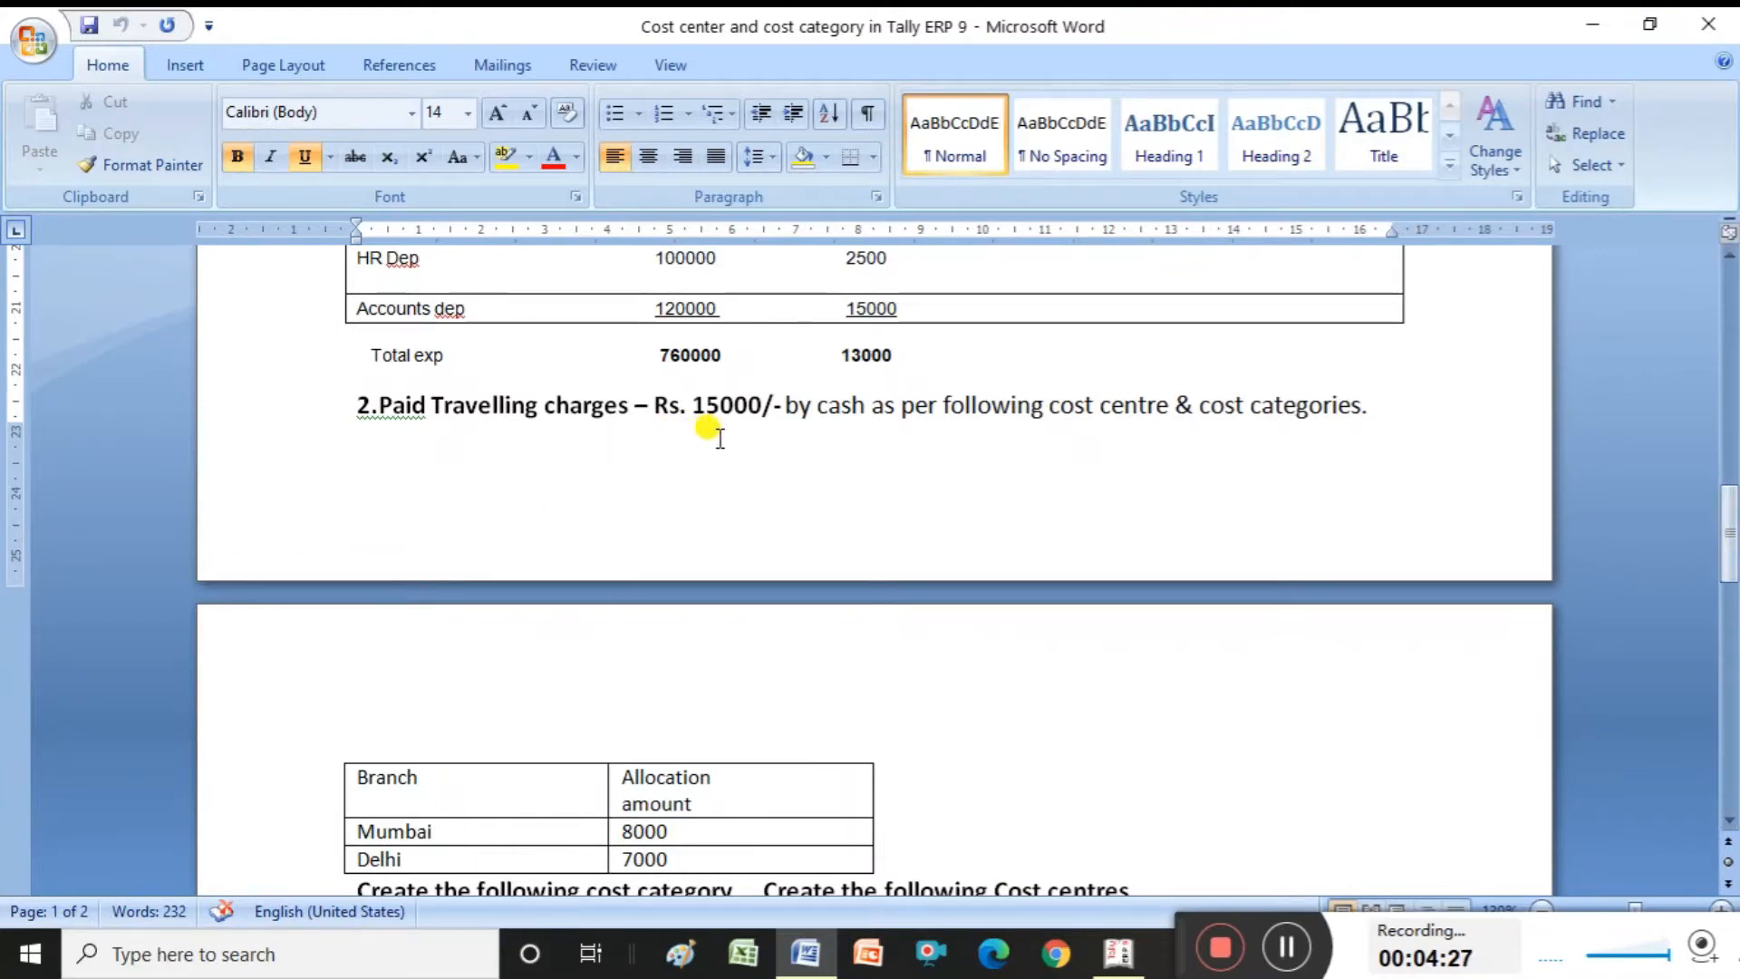
click(1109, 419)
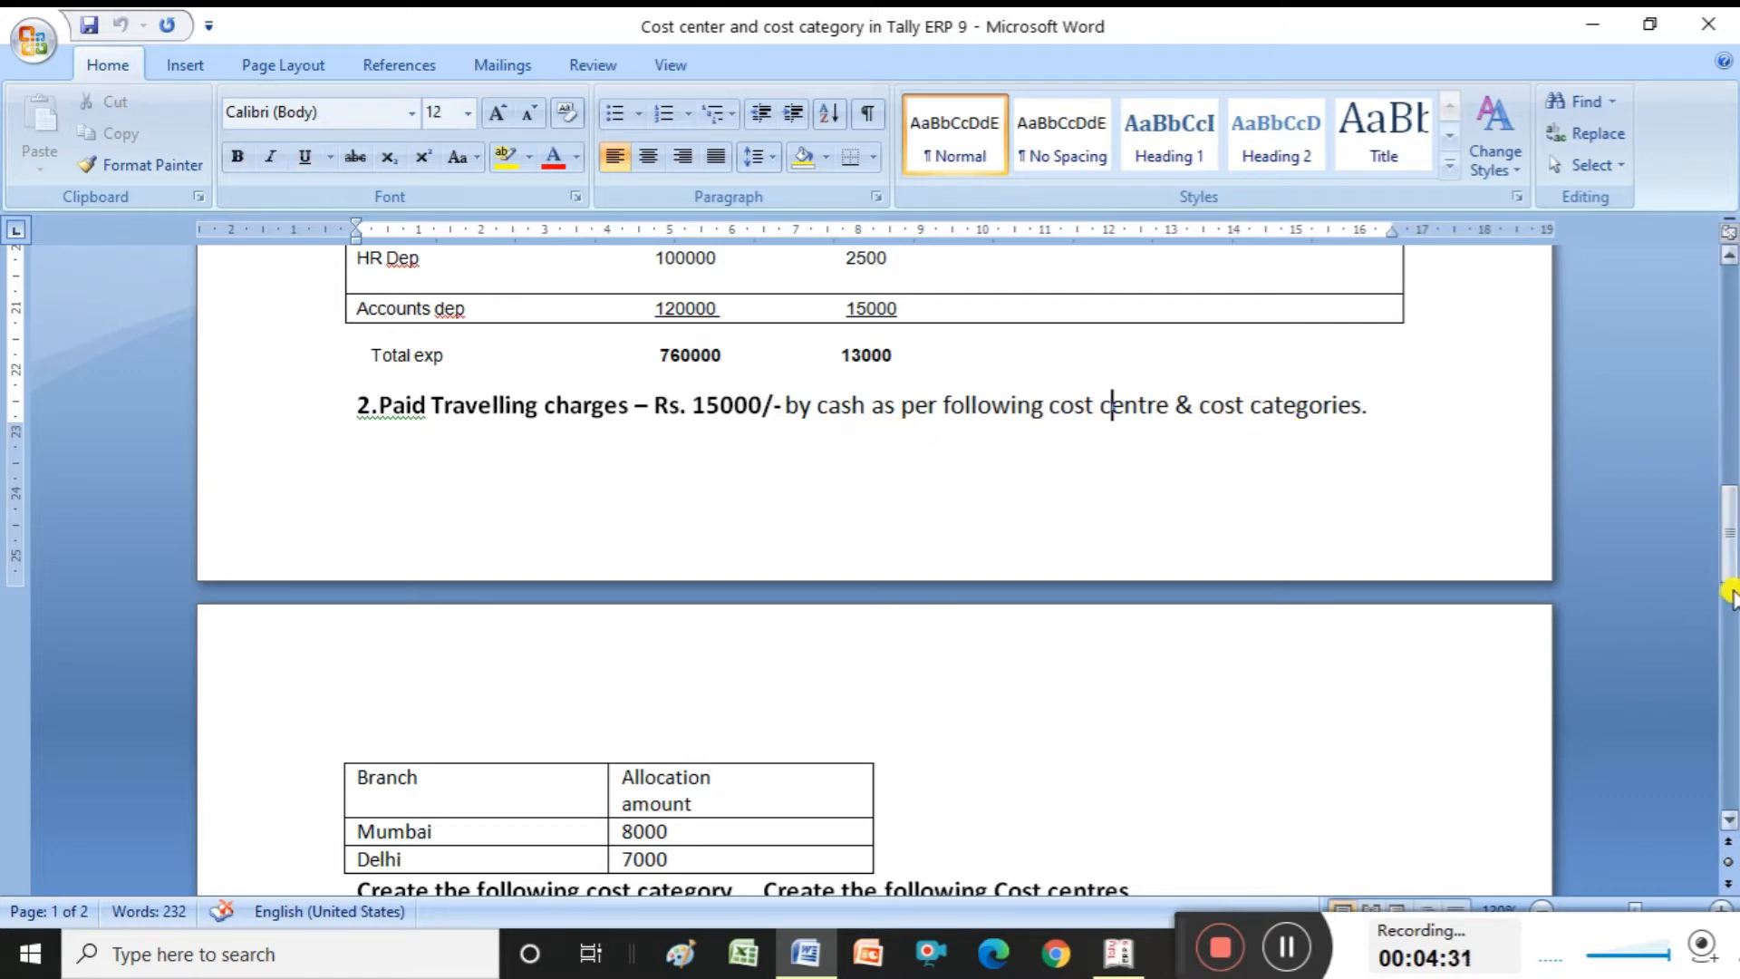
drag(1729, 566, 1730, 600)
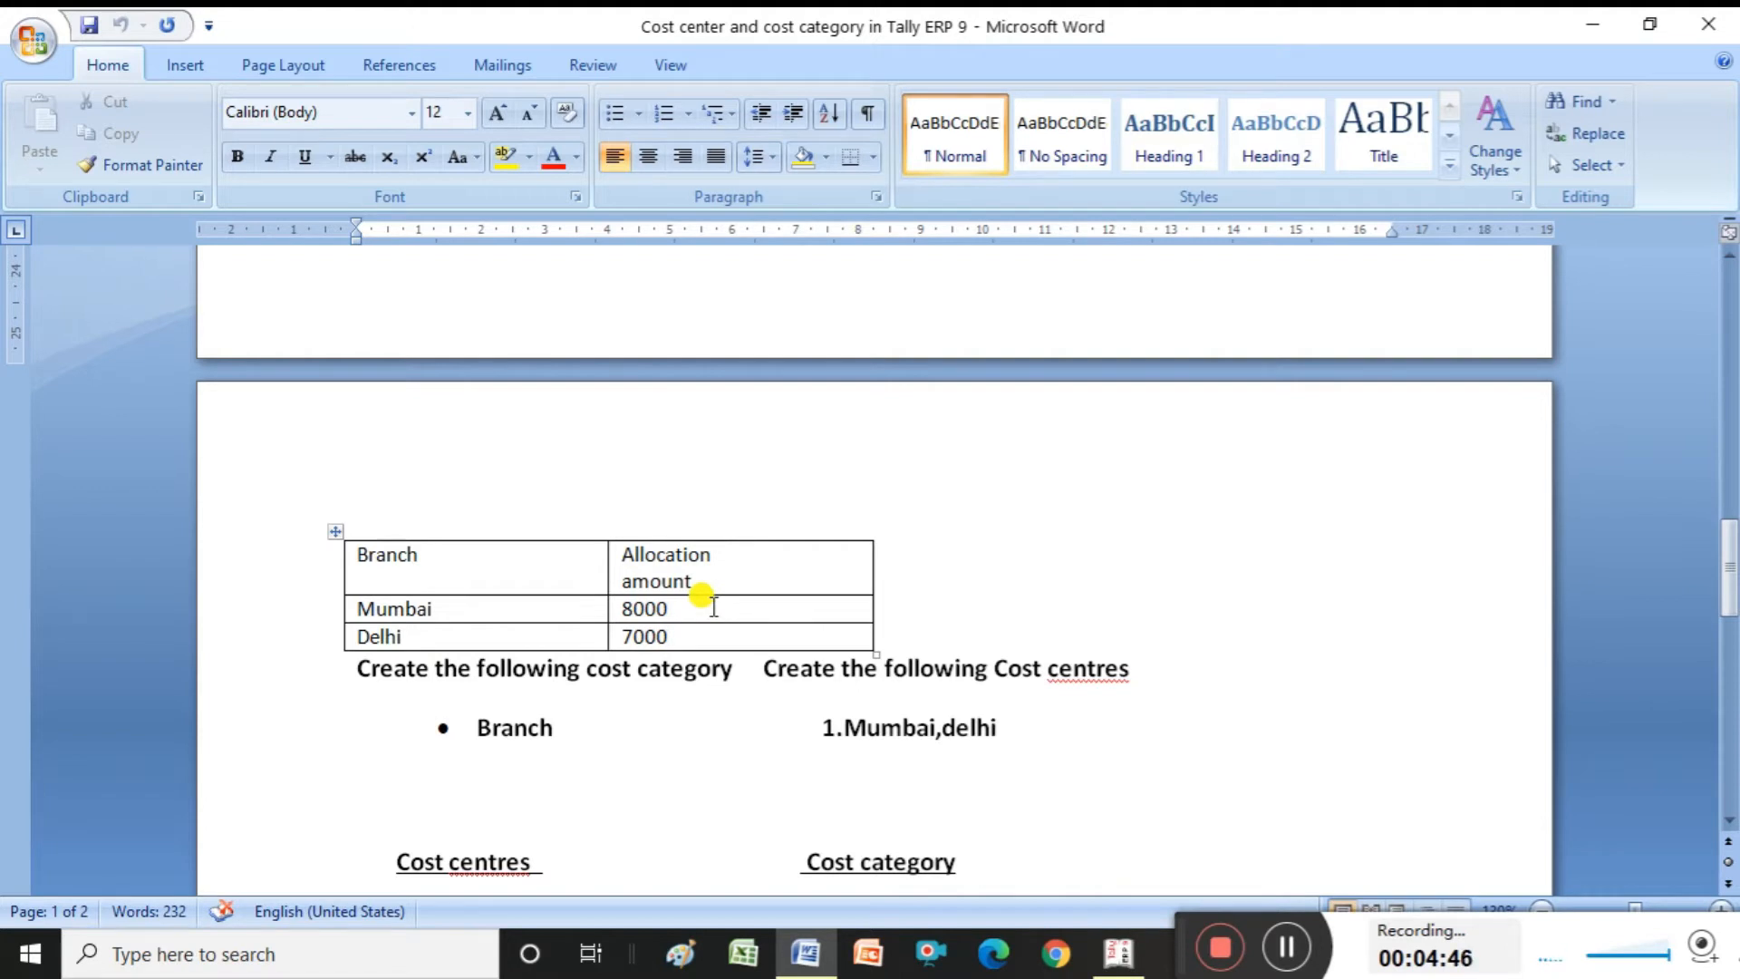
drag(1725, 537, 1730, 424)
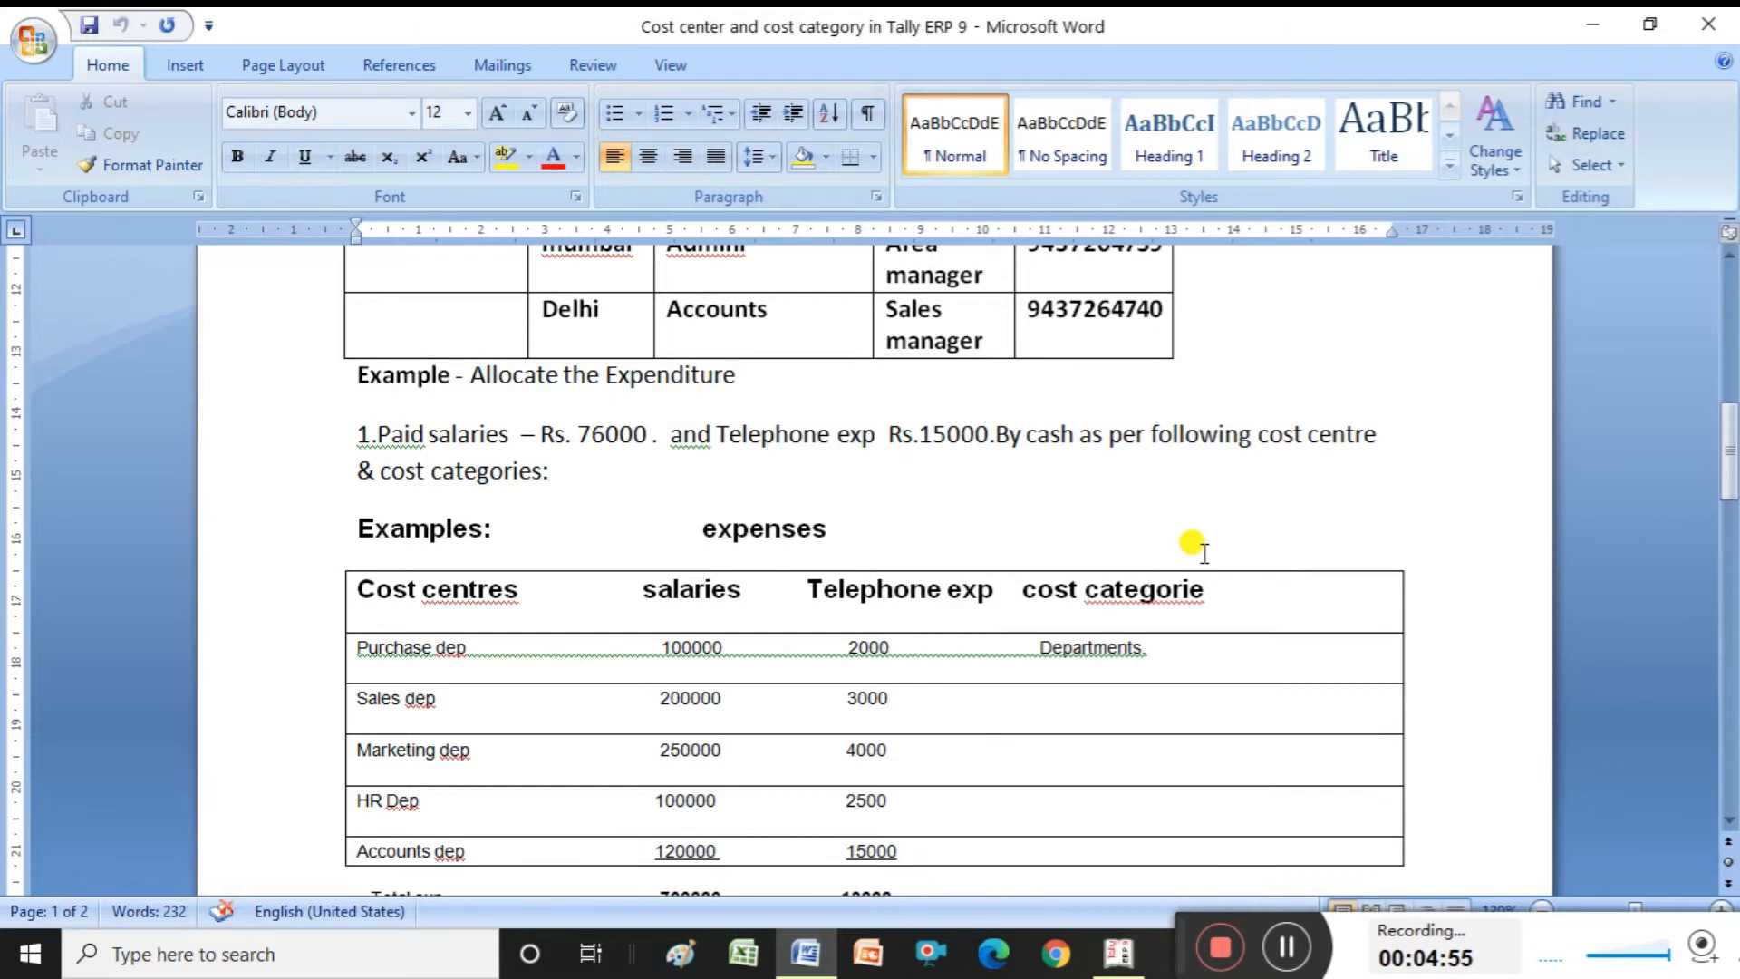
Switch to Tally.ERP 9 and set Maintain cost centres to Yes in the company's accounting features
click(1115, 957)
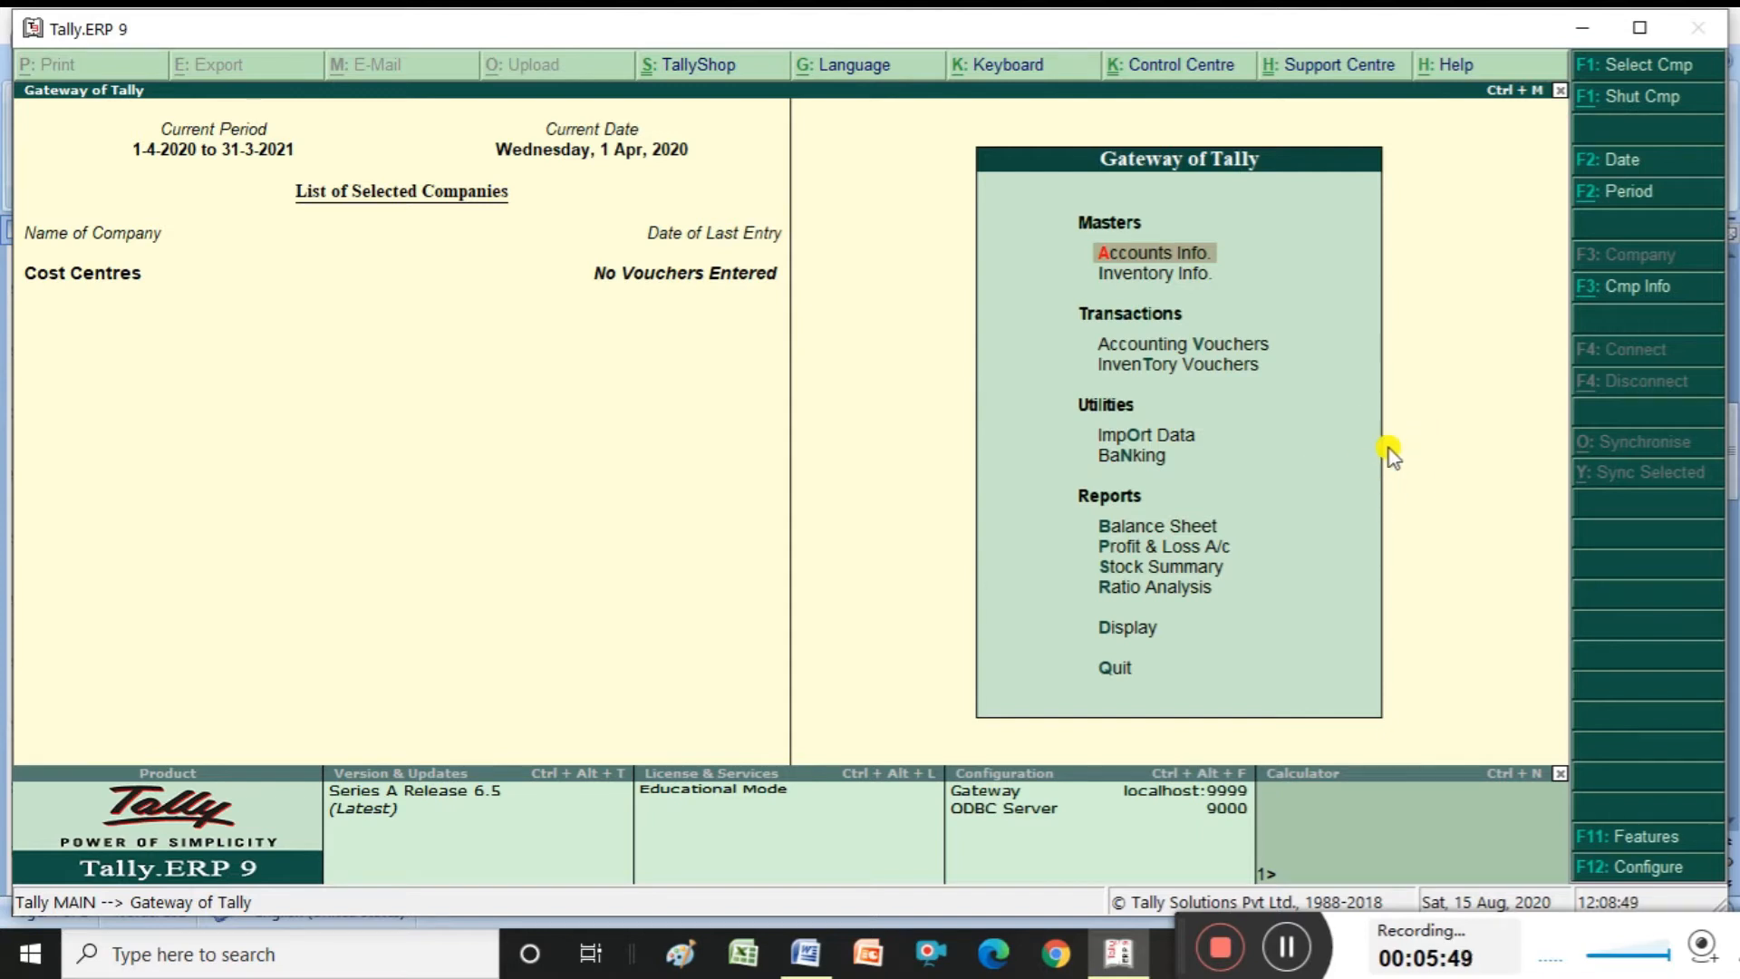
click(1619, 838)
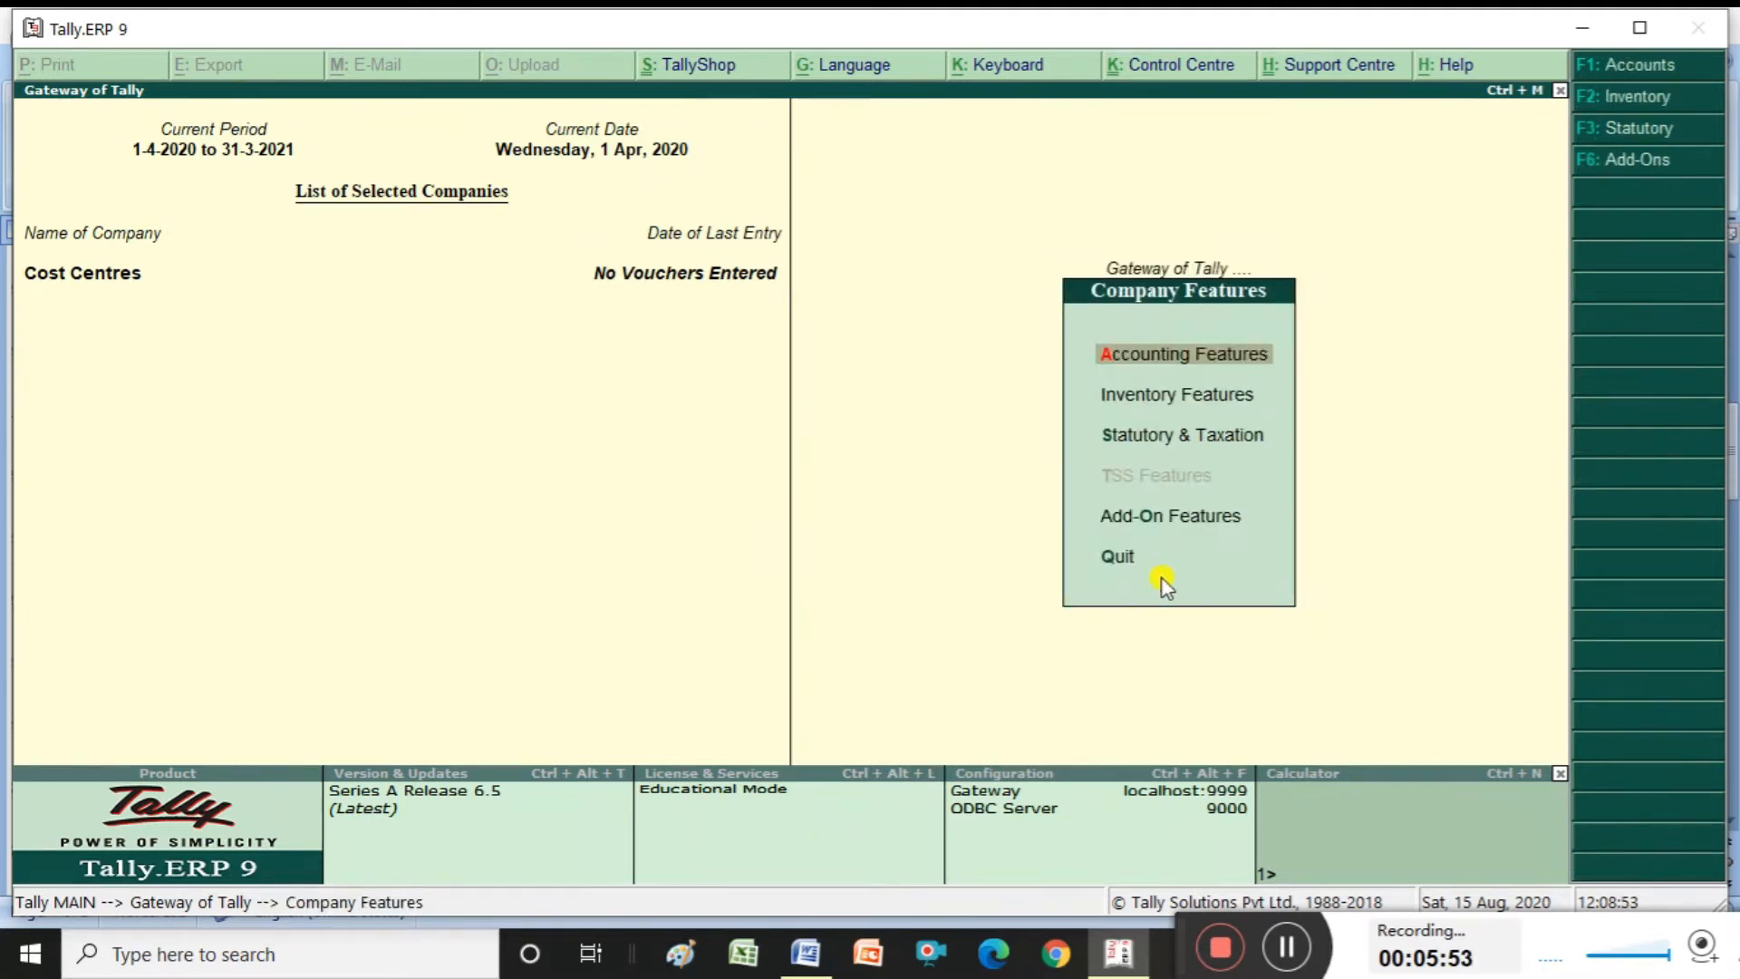
click(1212, 362)
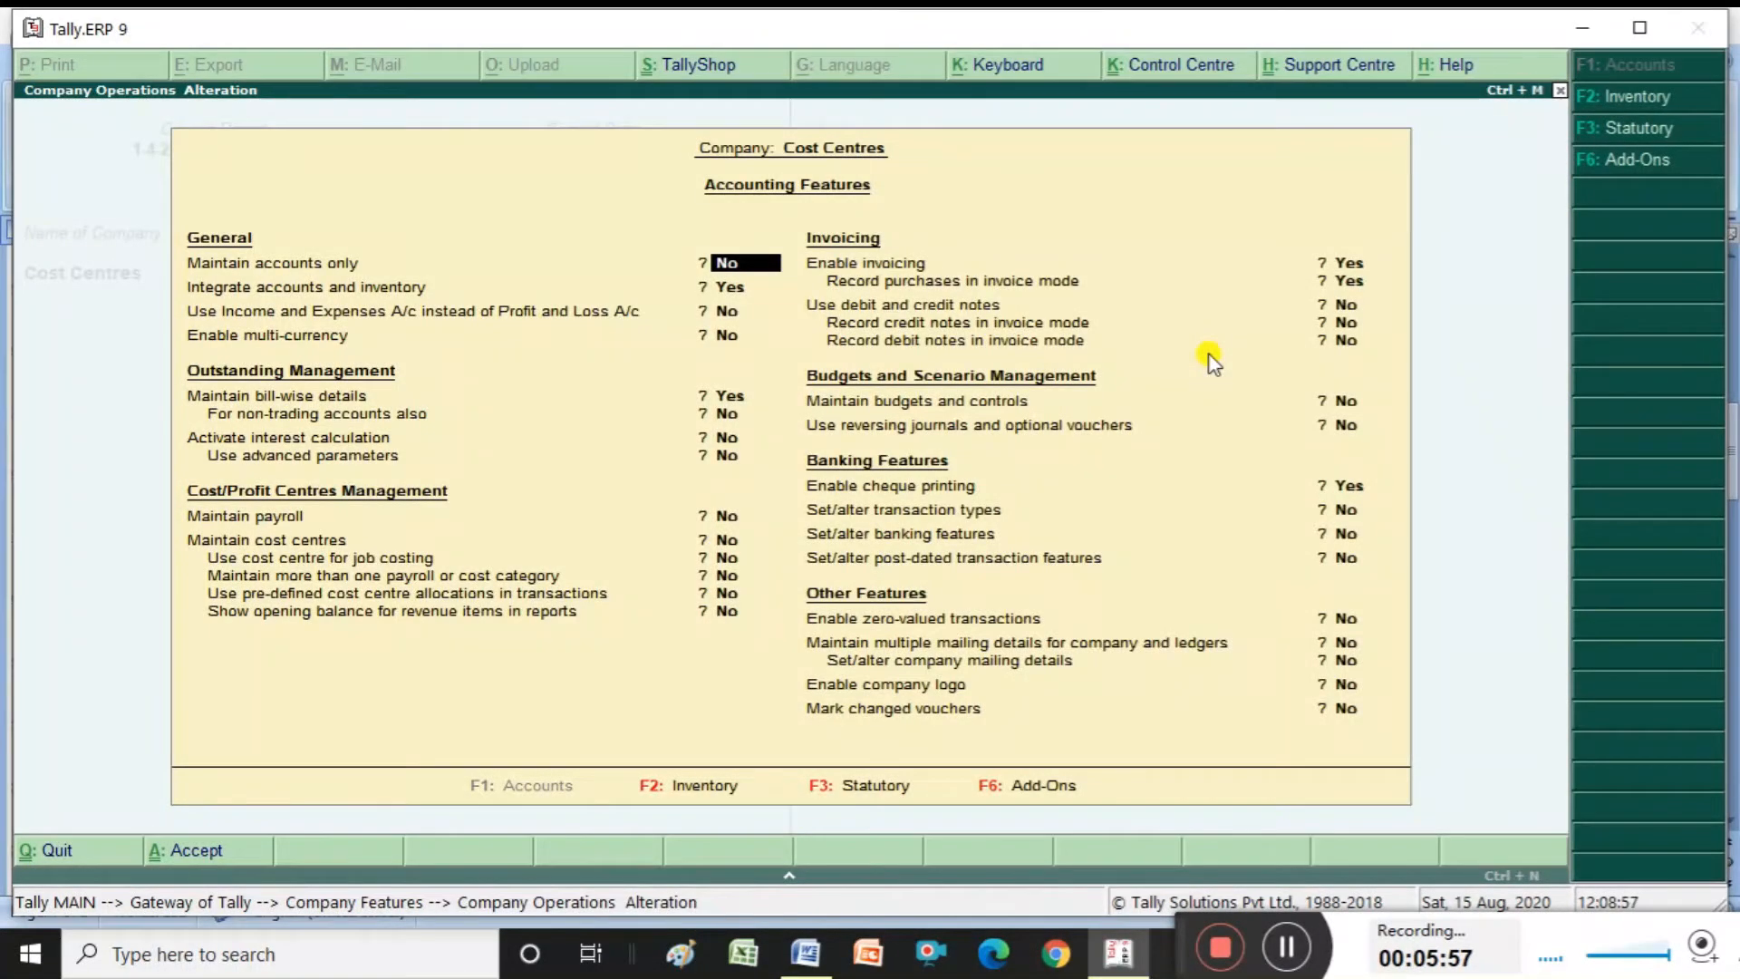
key(Return)
key(Return)
key(Return)
key(Return)
key(Return)
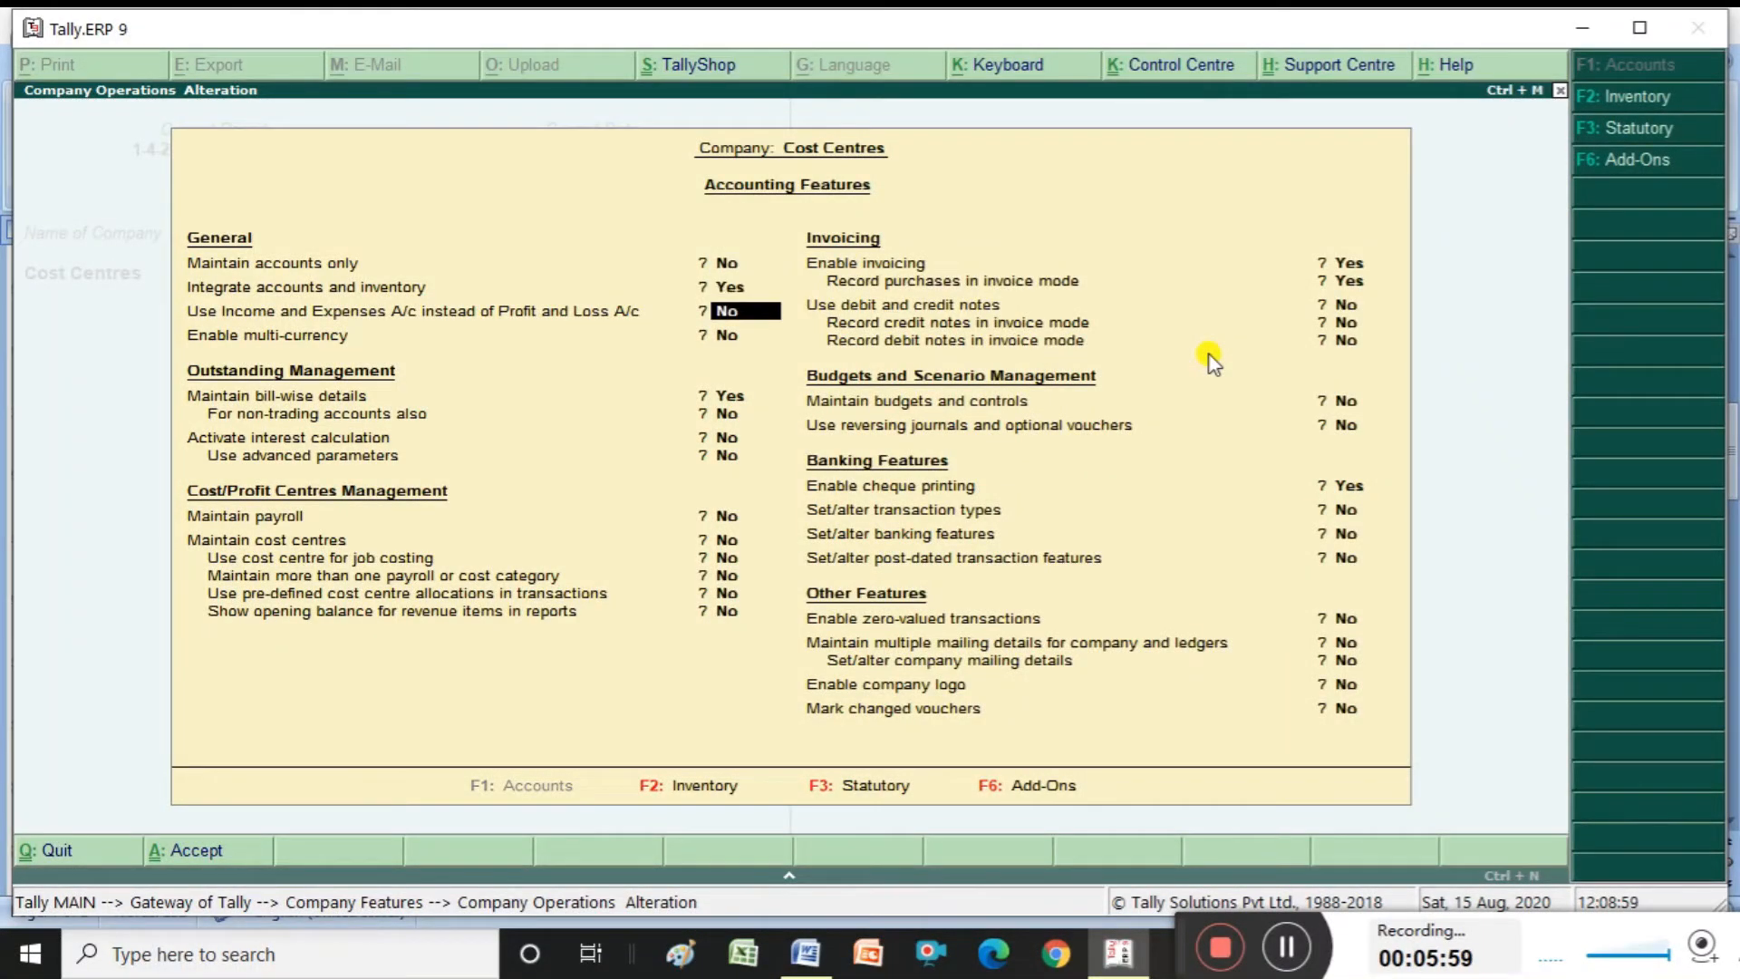
key(Return)
key(Return)
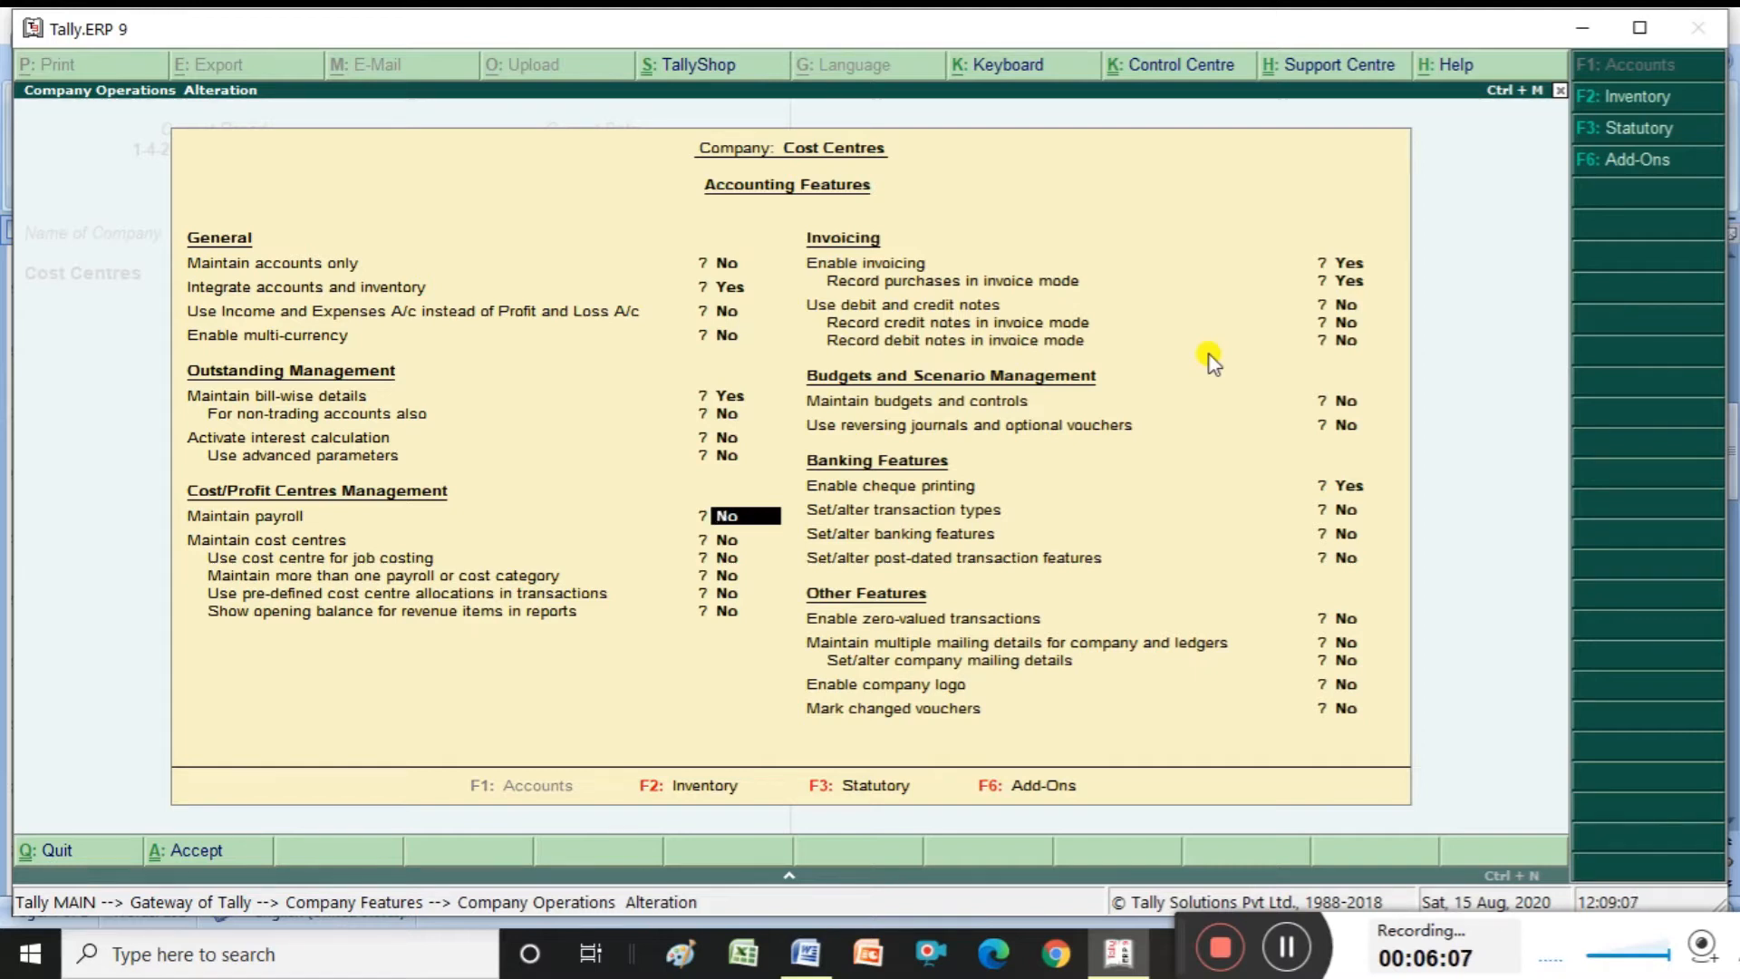
key(Return)
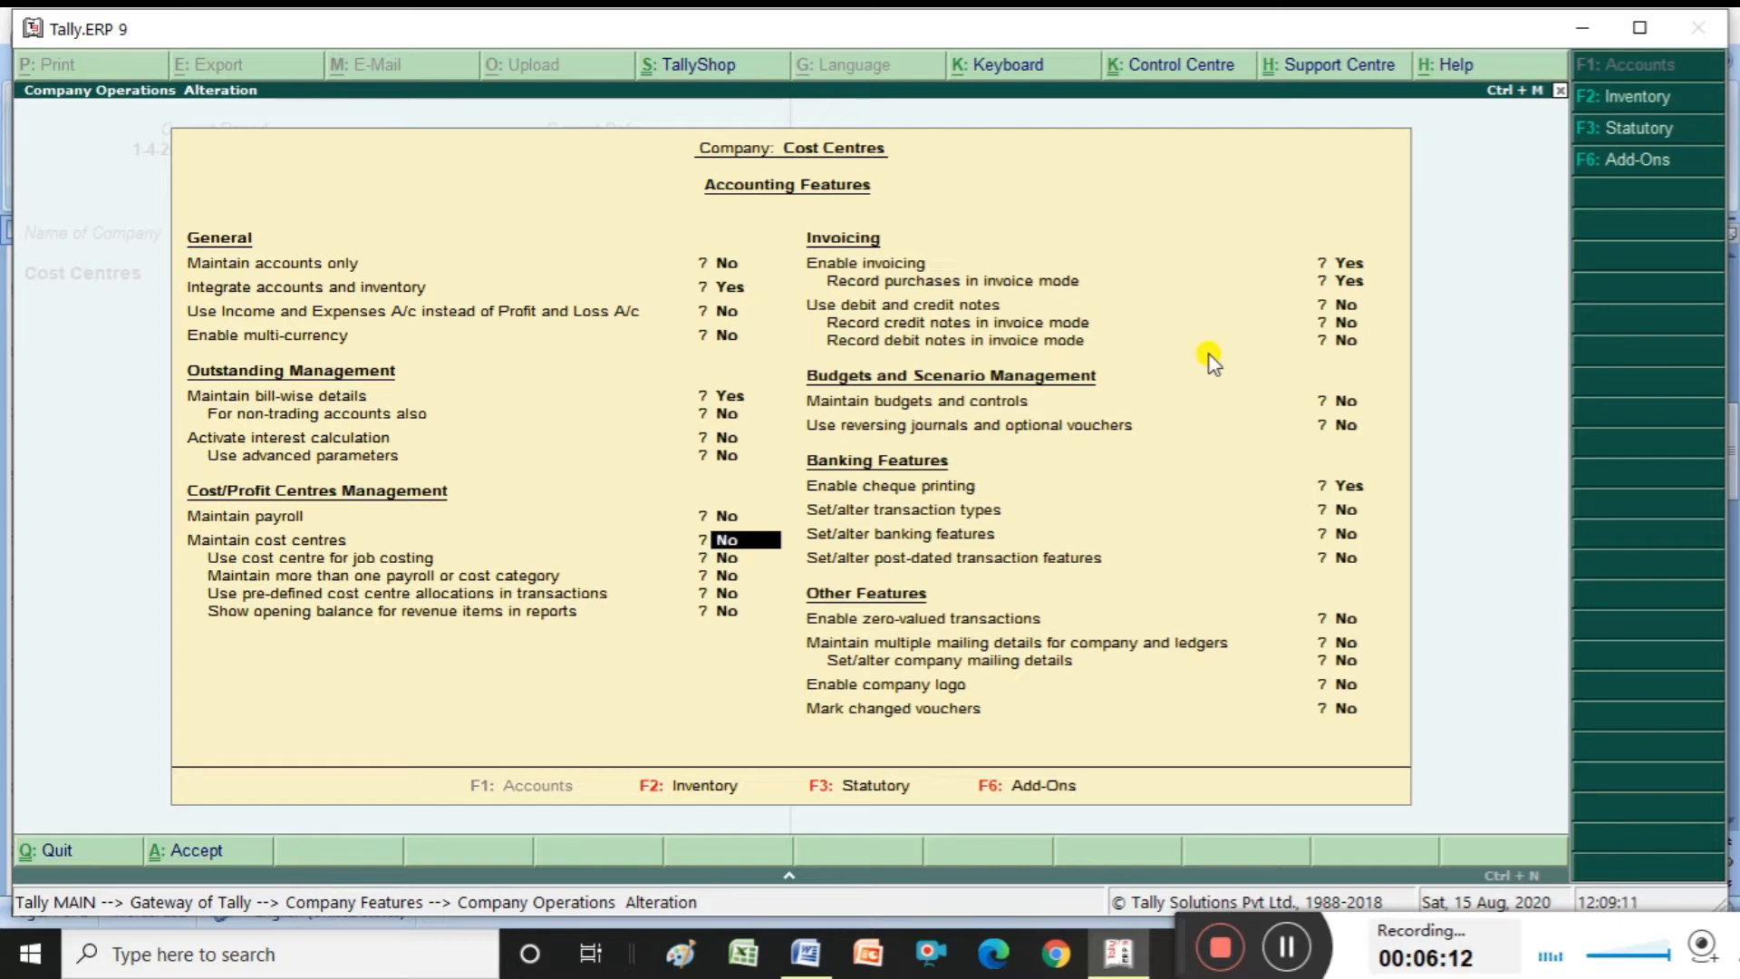
text(ye)
key(Return)
key(Return)
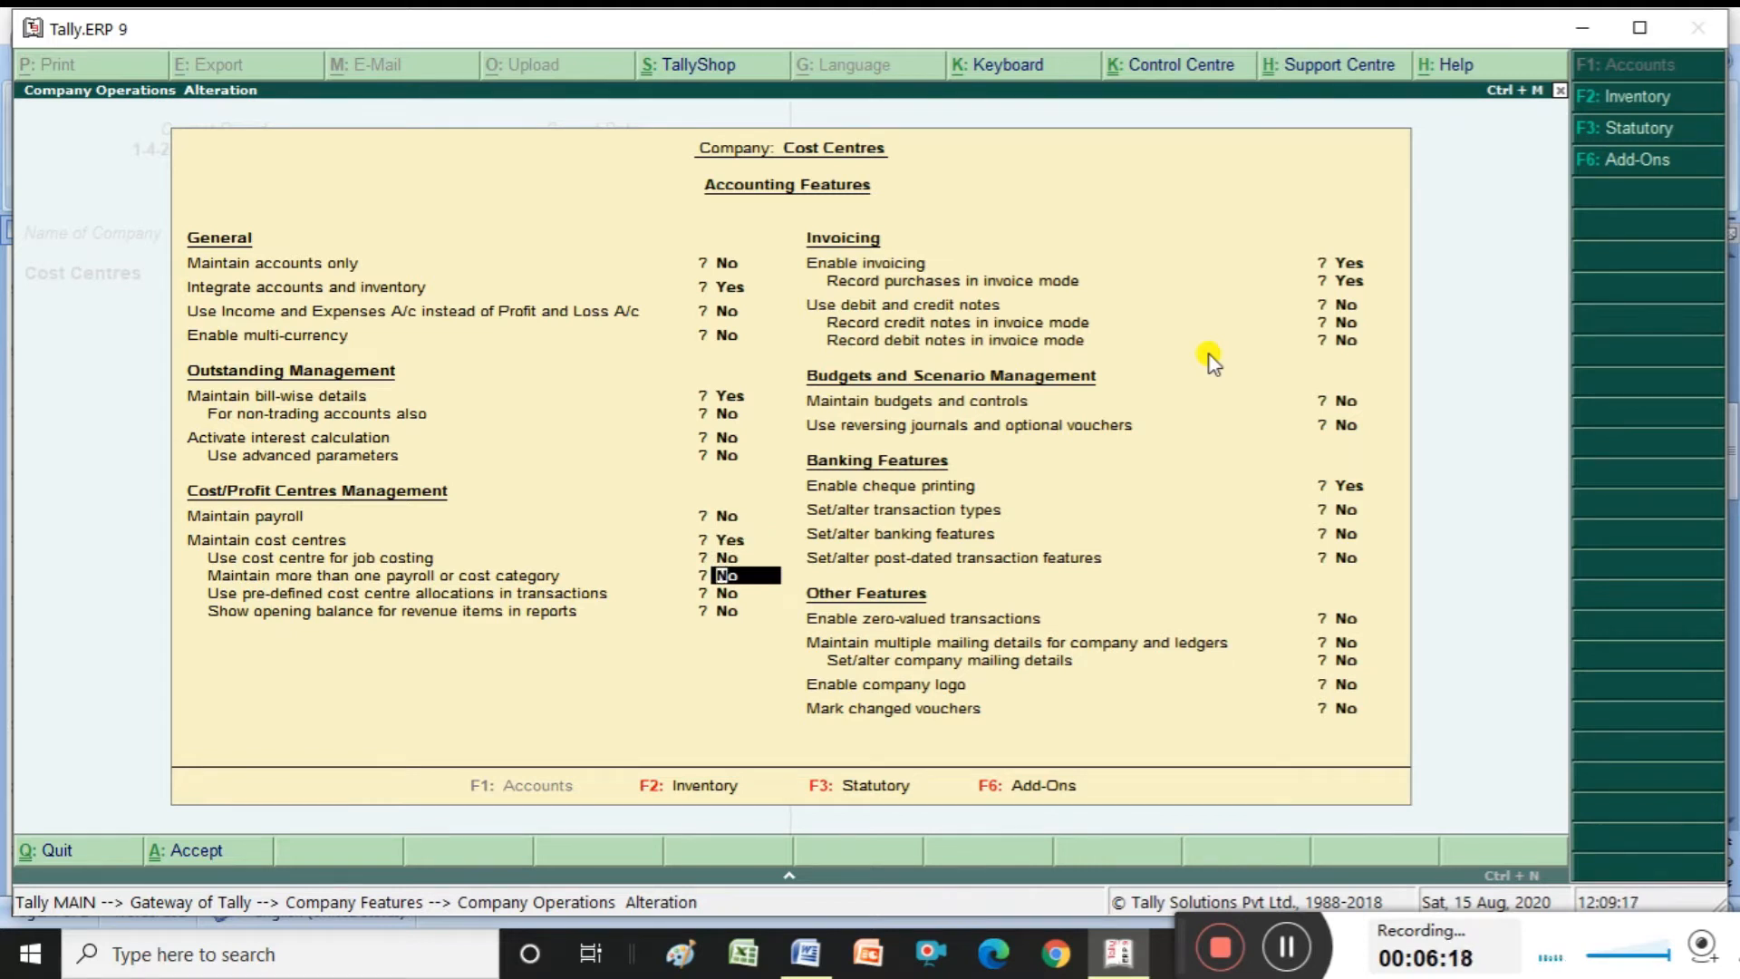
Set Maintain more than one payroll or cost category to Yes, accept the accounting features and return to the Gateway of Tally
text(yes)
key(Return)
key(Return)
key(Return)
key(Return)
key(Return)
key(Return)
key(Return)
key(Return)
key(Return)
key(Return)
key(Return)
key(Return)
key(Return)
key(Return)
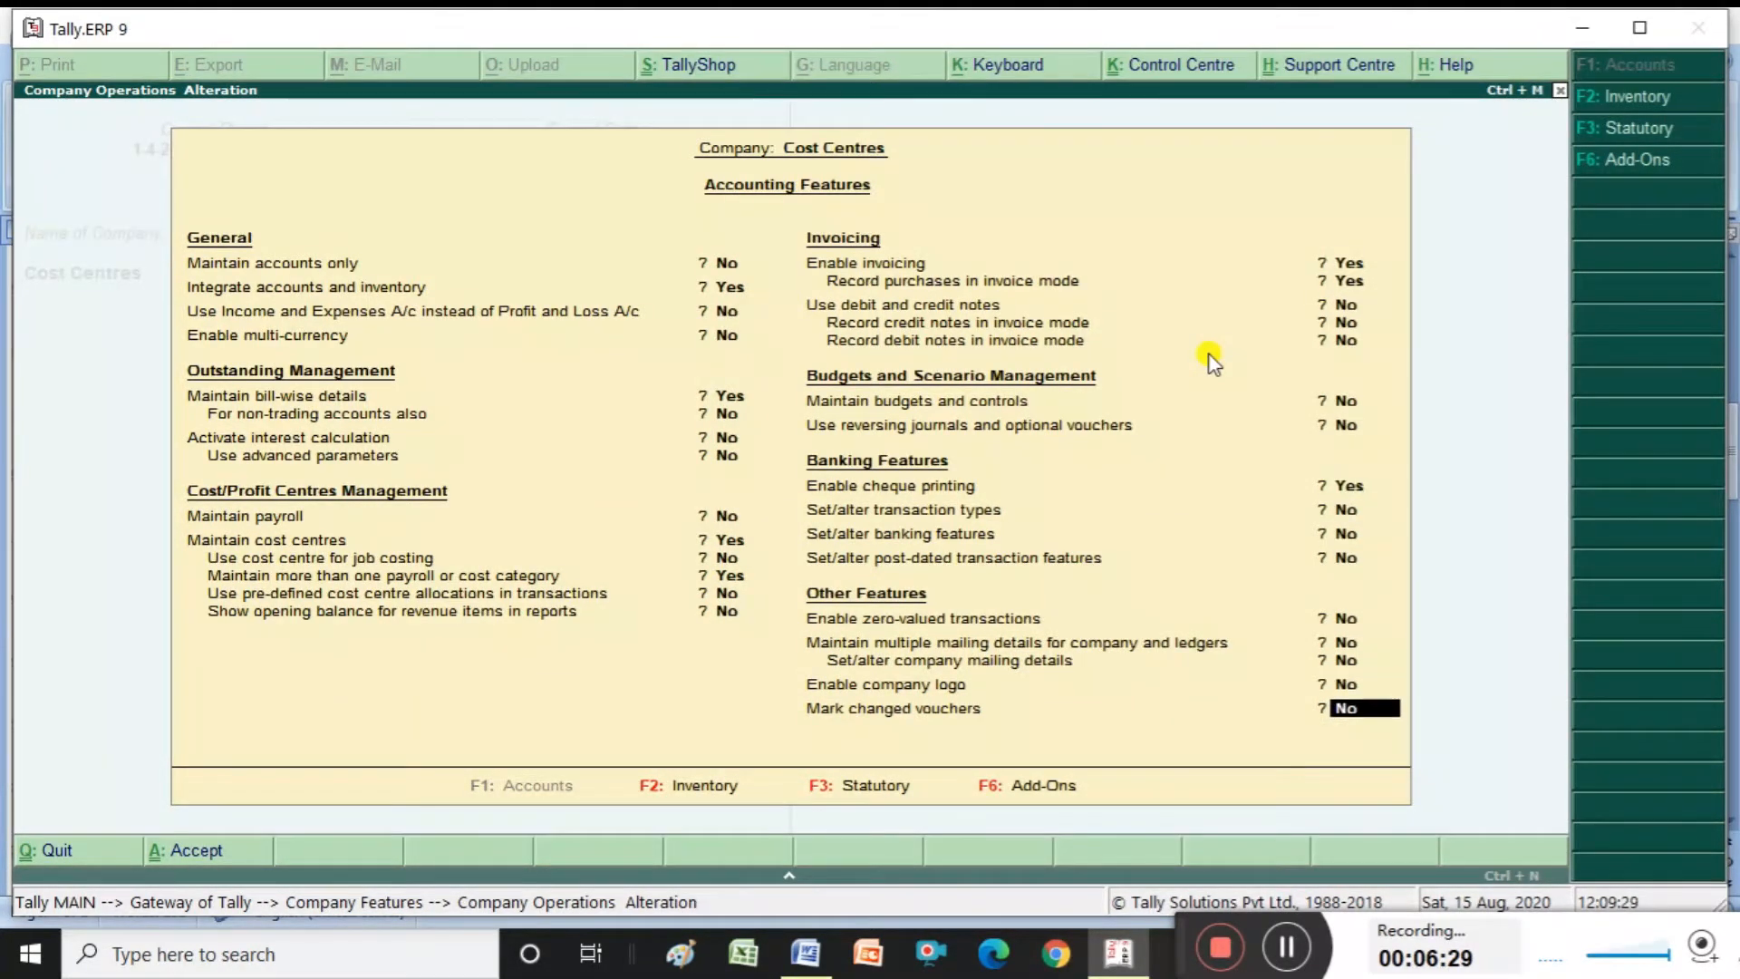
key(Return)
key(Return)
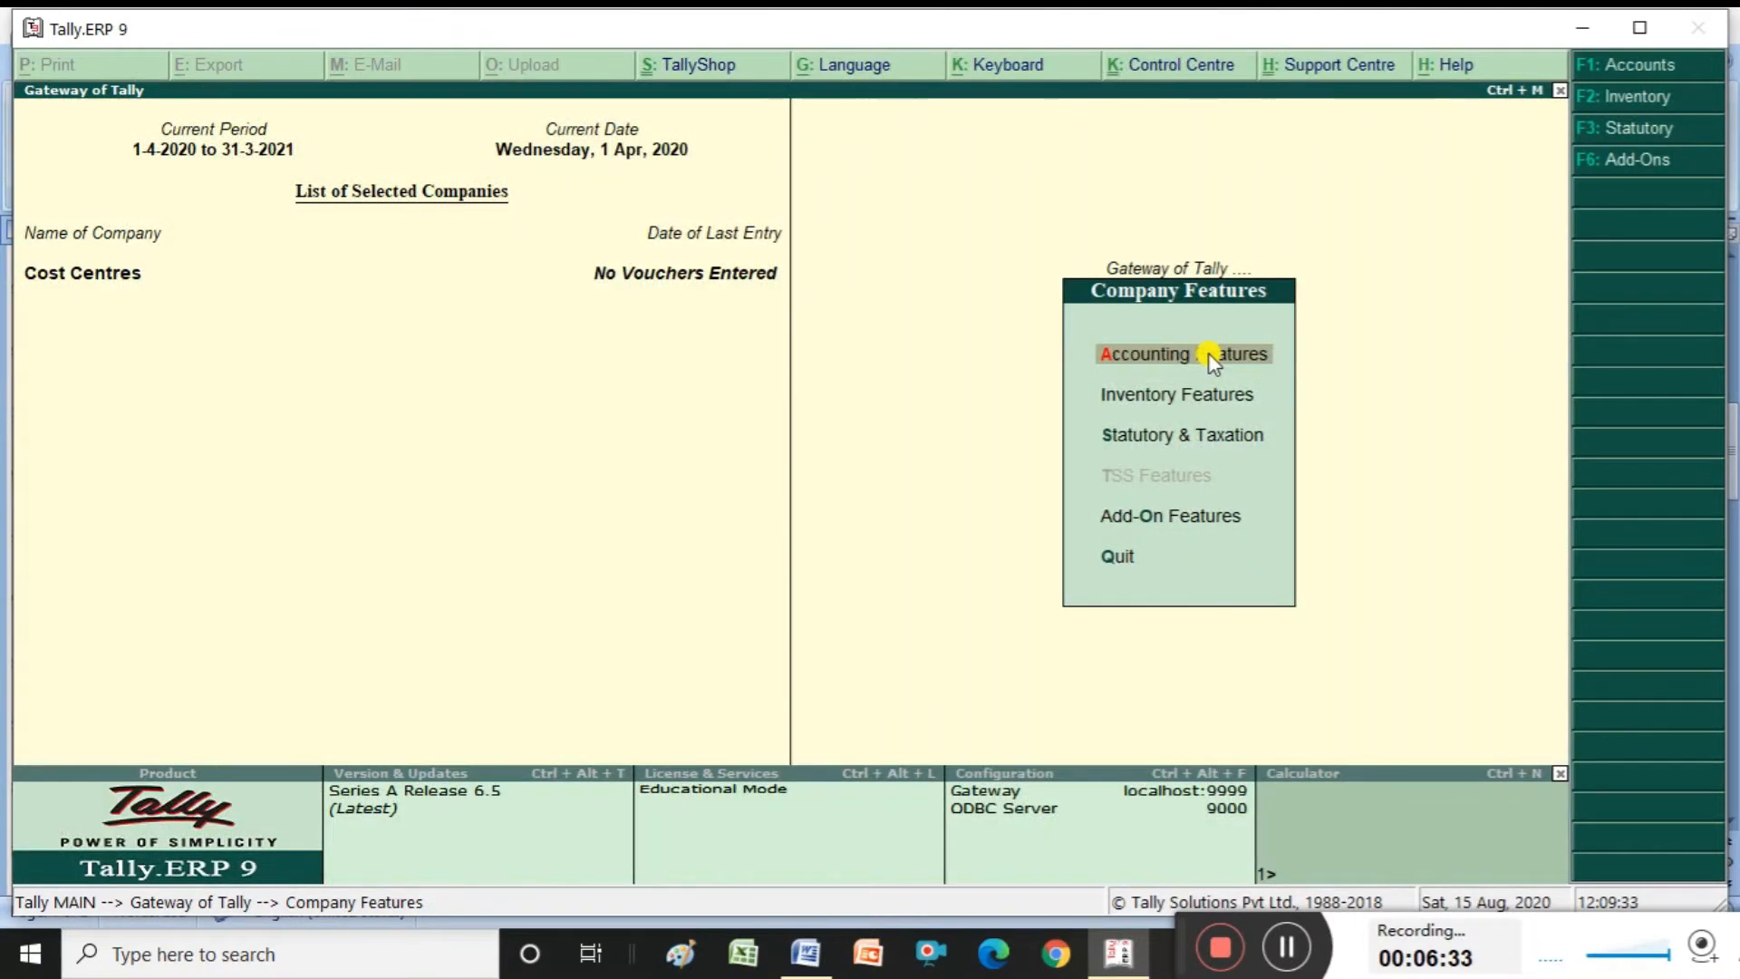
key(Escape)
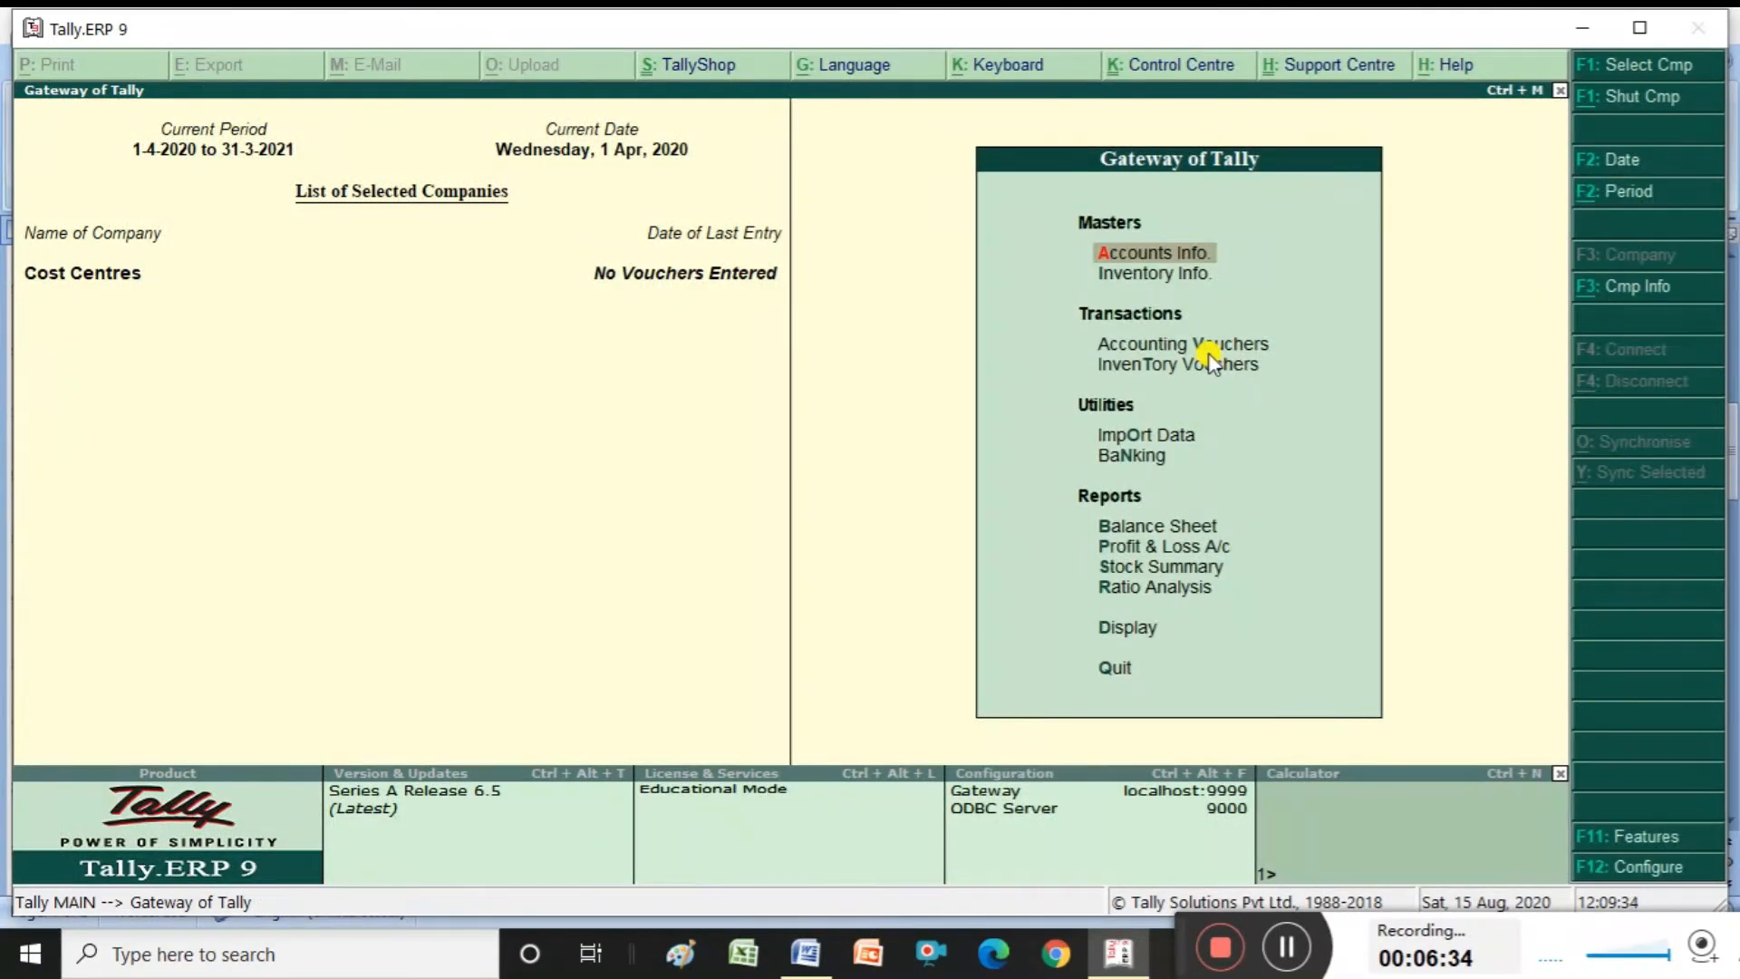
Open Accounts Info and select Cost Categories without opening it
click(1186, 253)
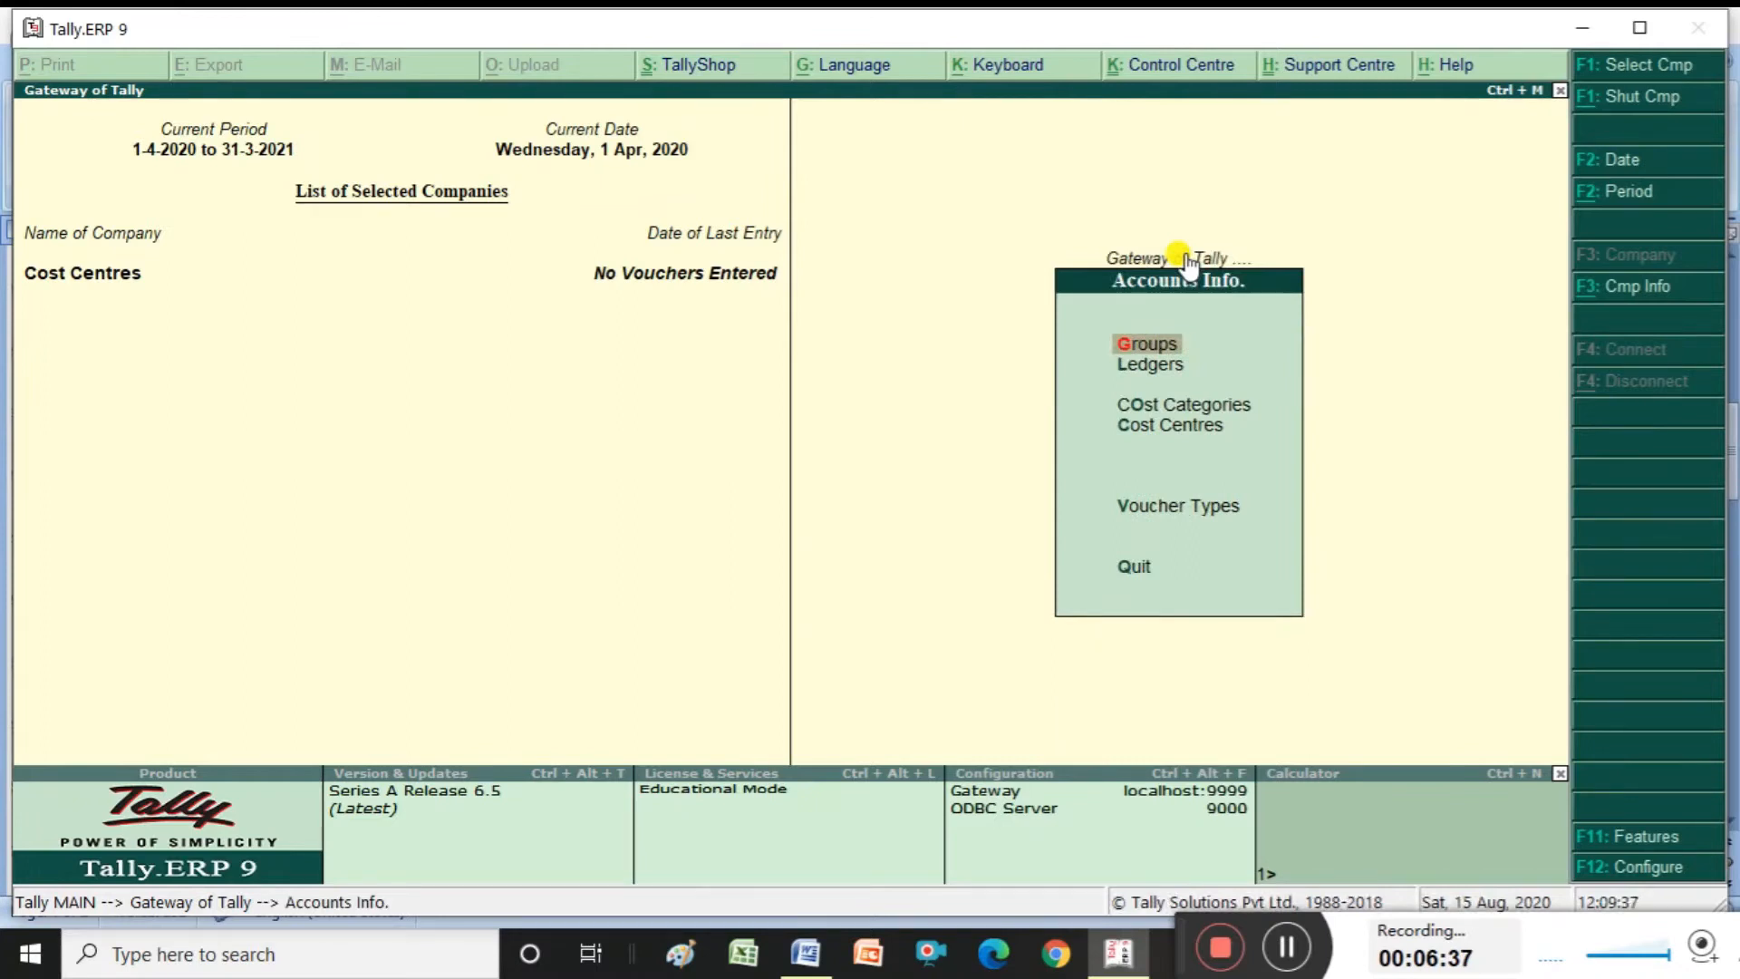
key(Down)
key(Down)
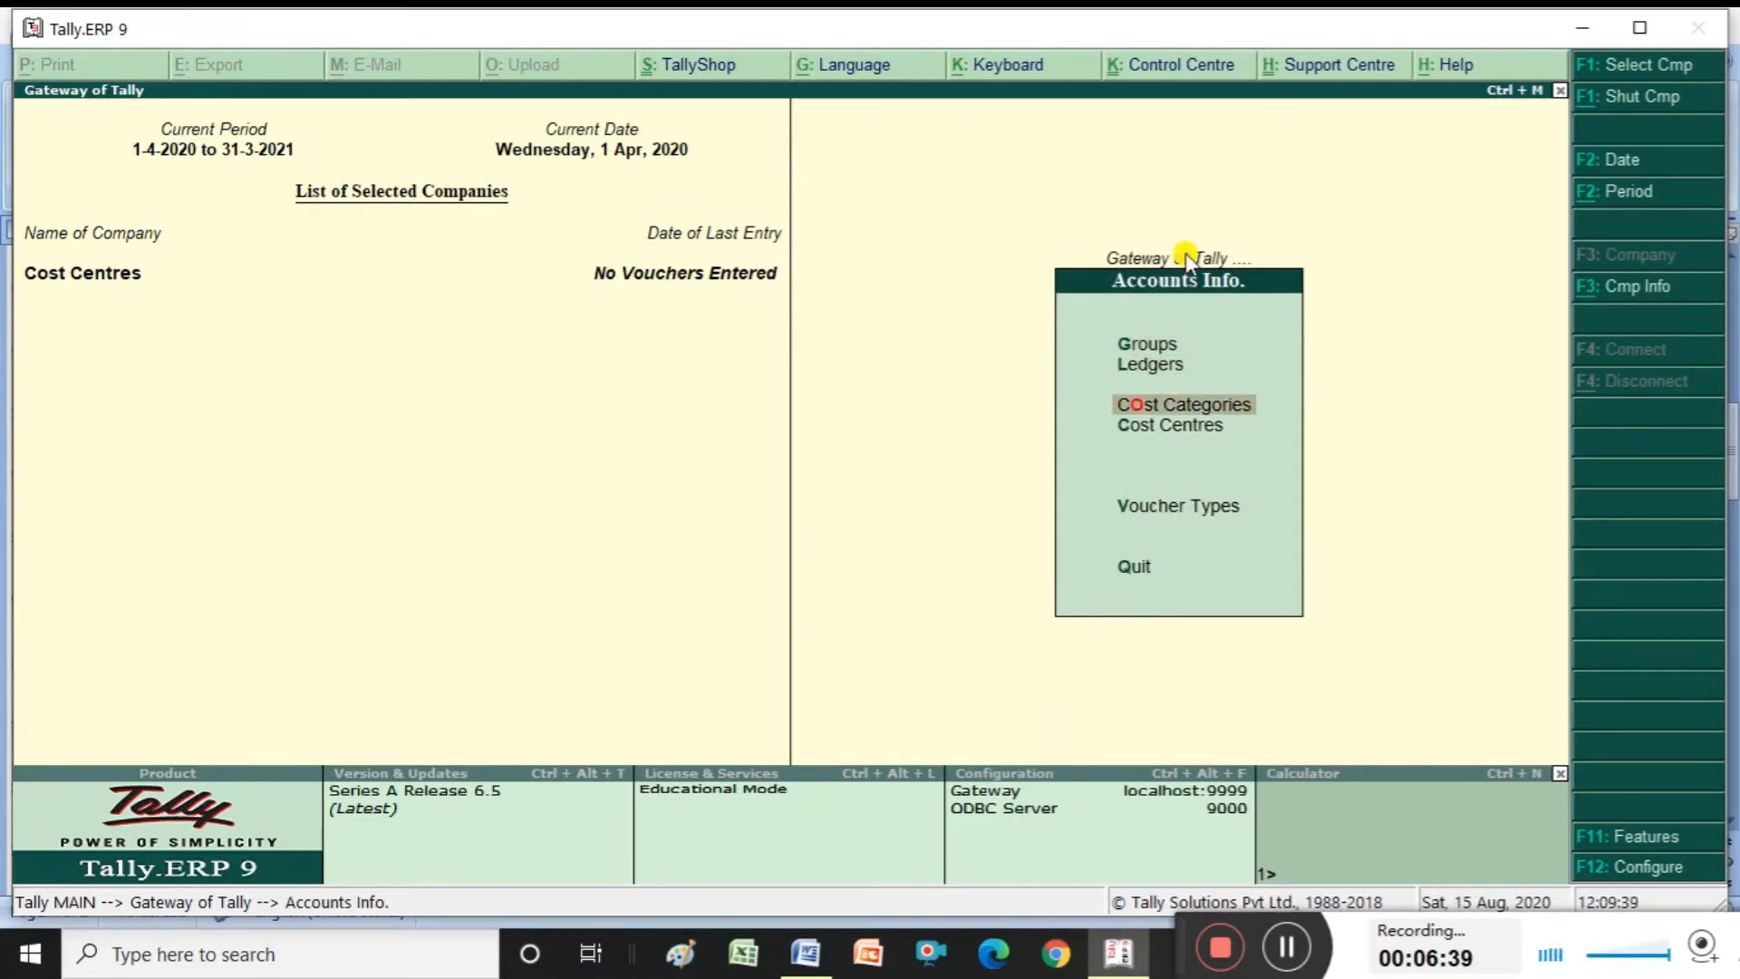
key(Down)
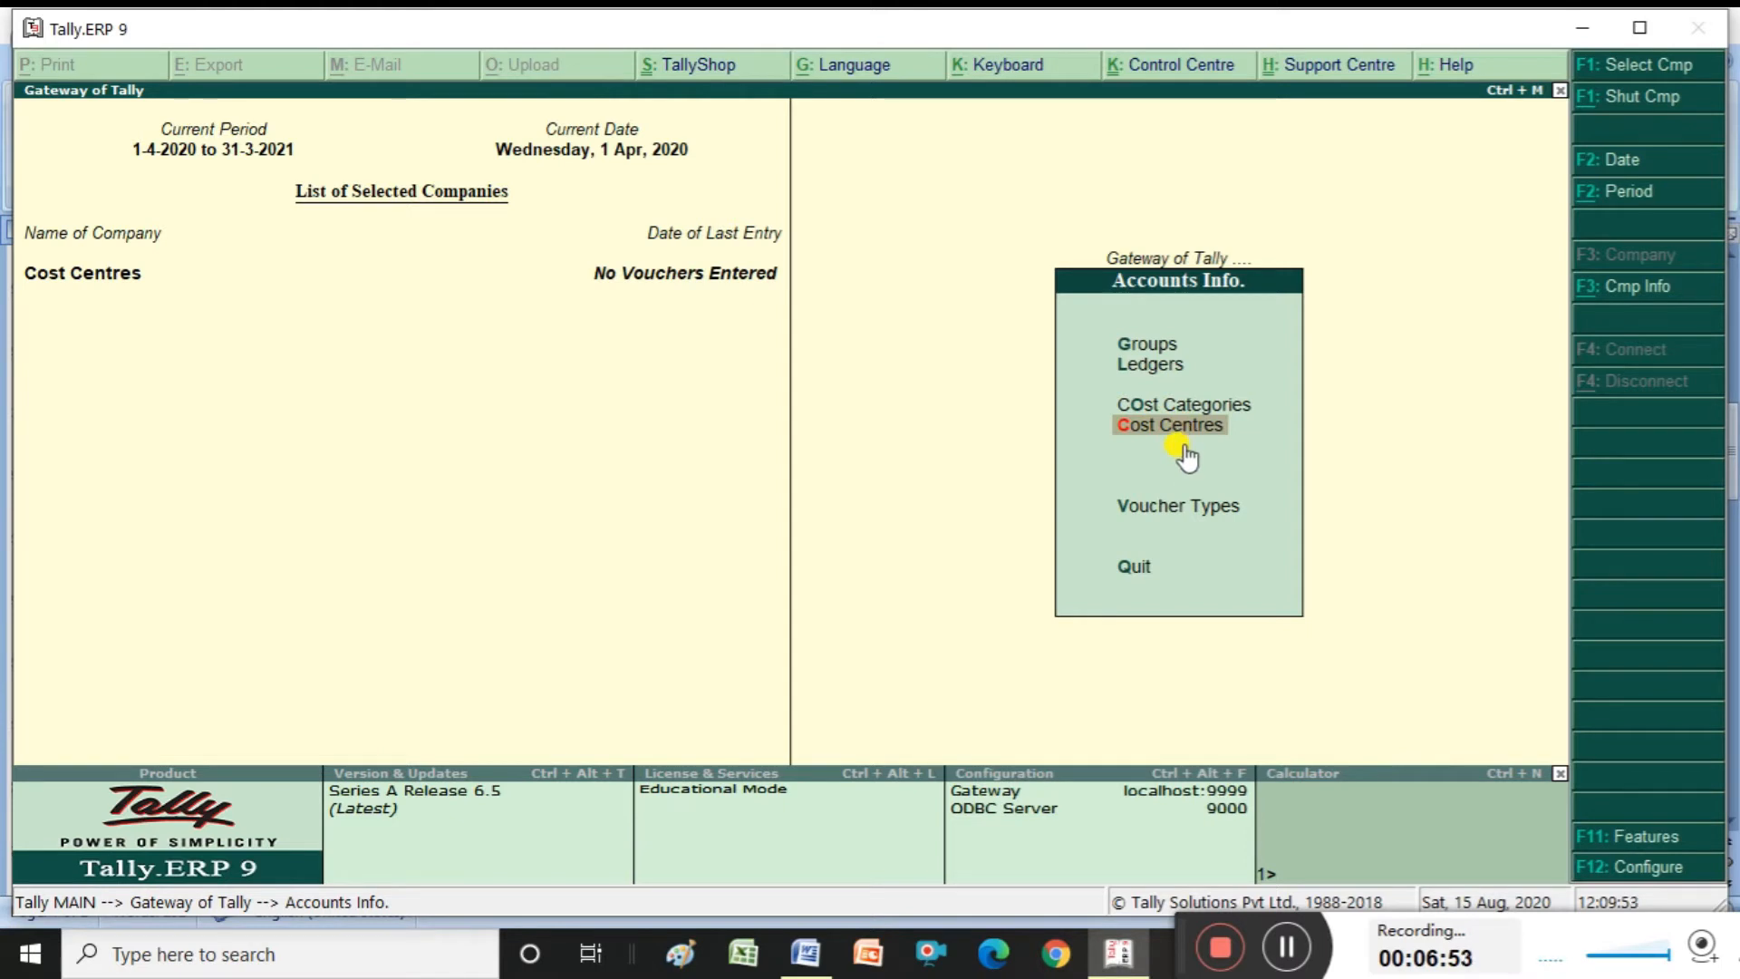
key(Up)
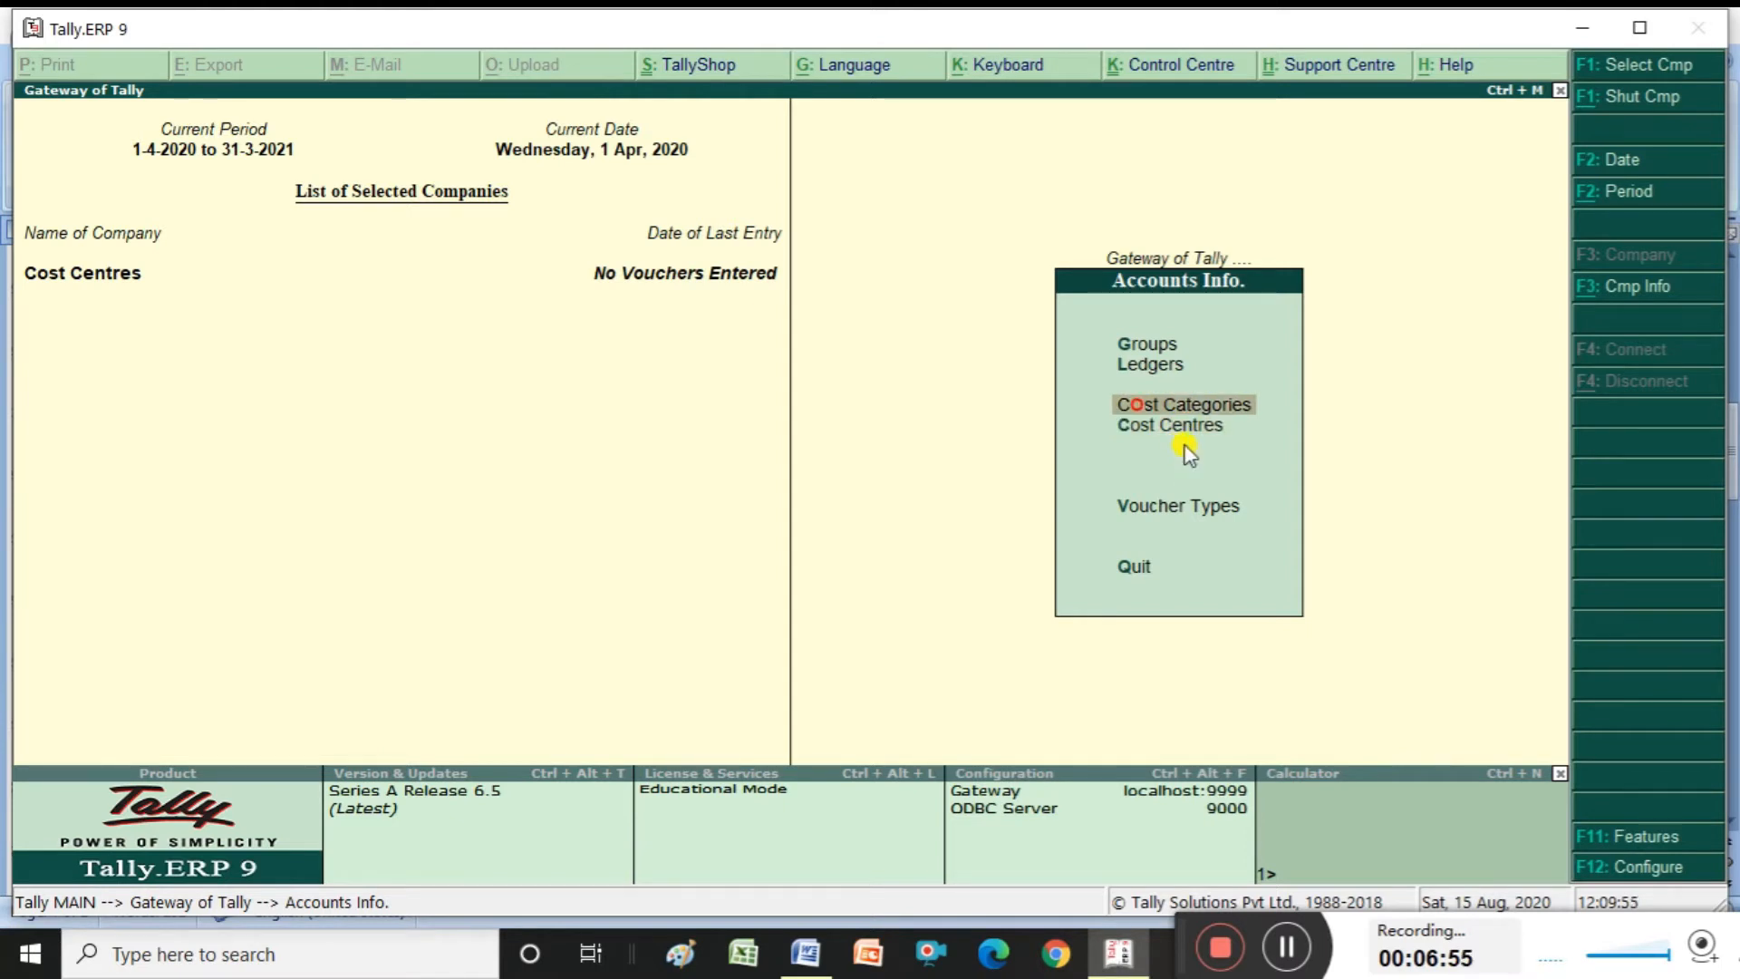
key(Down)
key(Up)
Switch to the Word notes, review the cost centre and category lists, and correct the first example's paid salaries to Rs. 760000
click(805, 952)
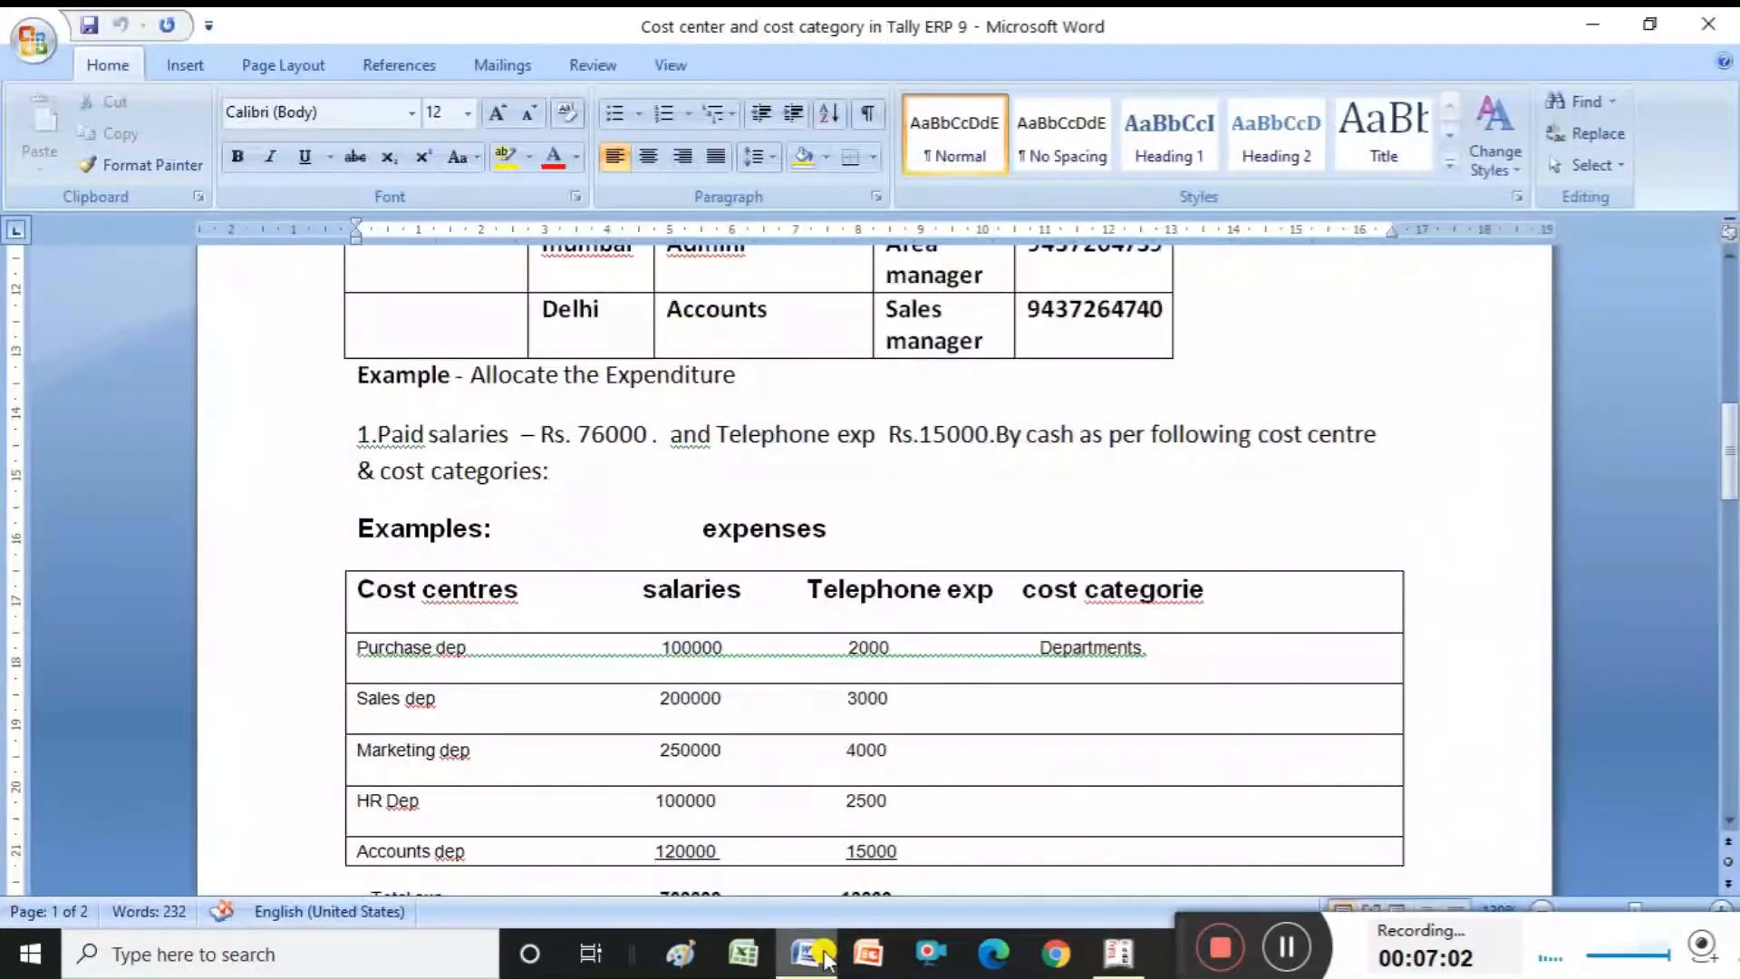
click(1728, 471)
drag(1728, 471, 1732, 627)
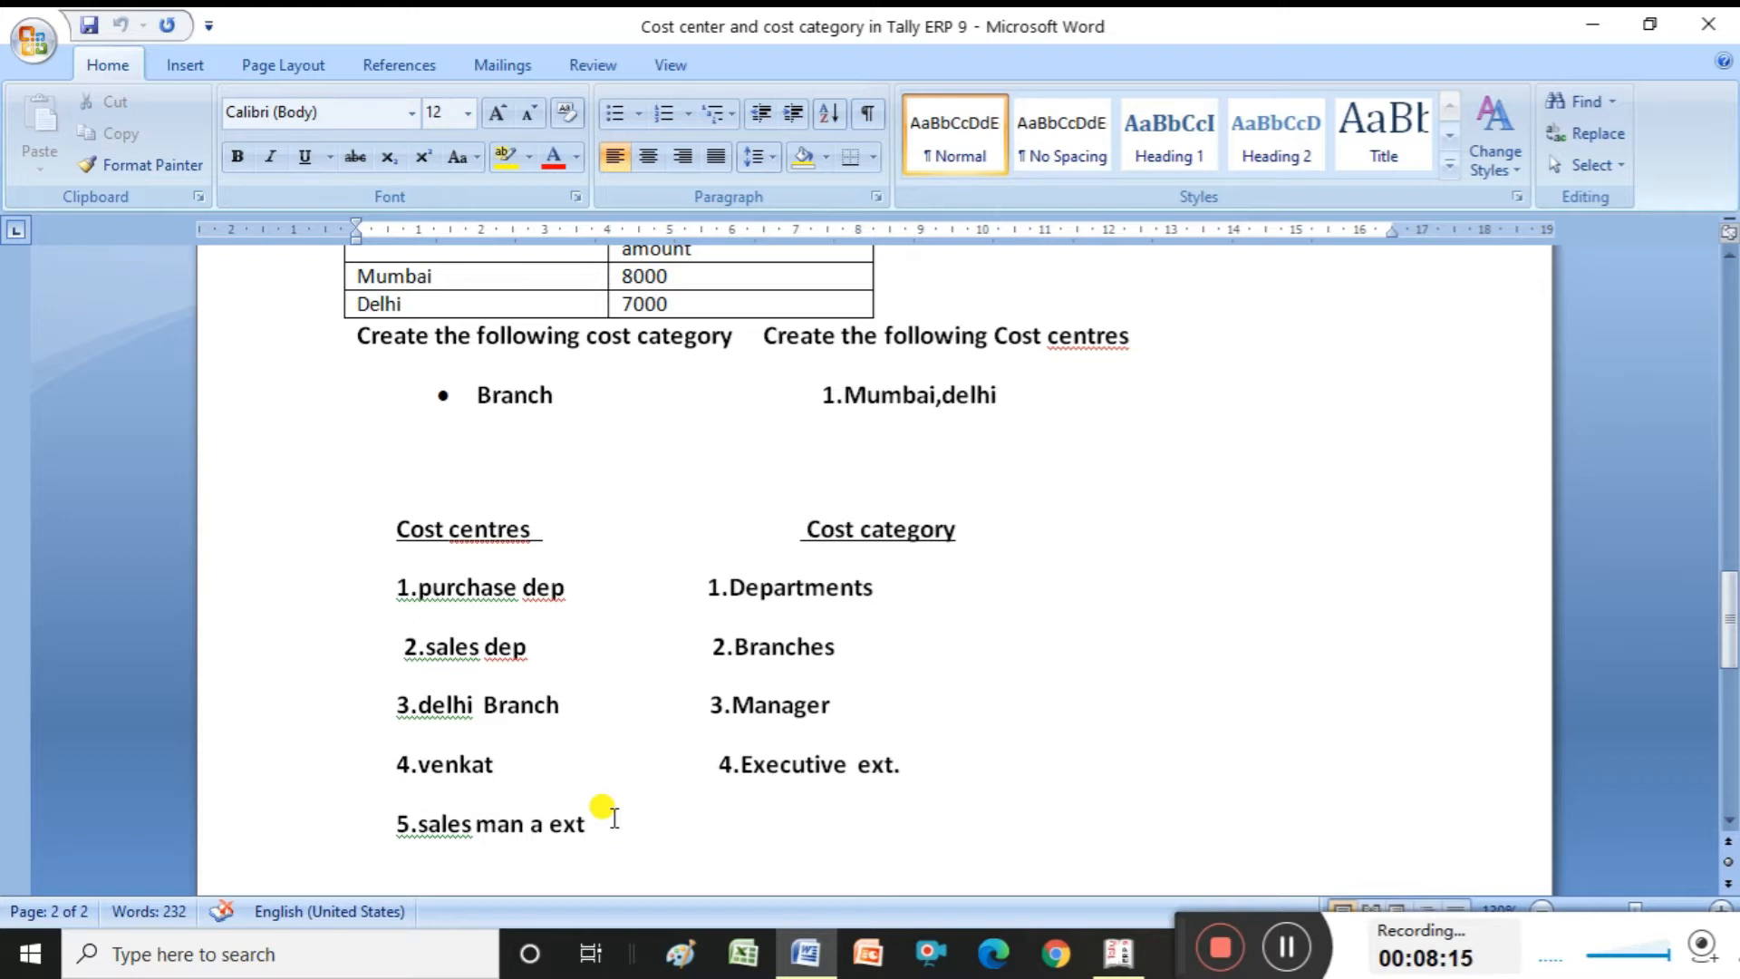
drag(1729, 602, 1730, 440)
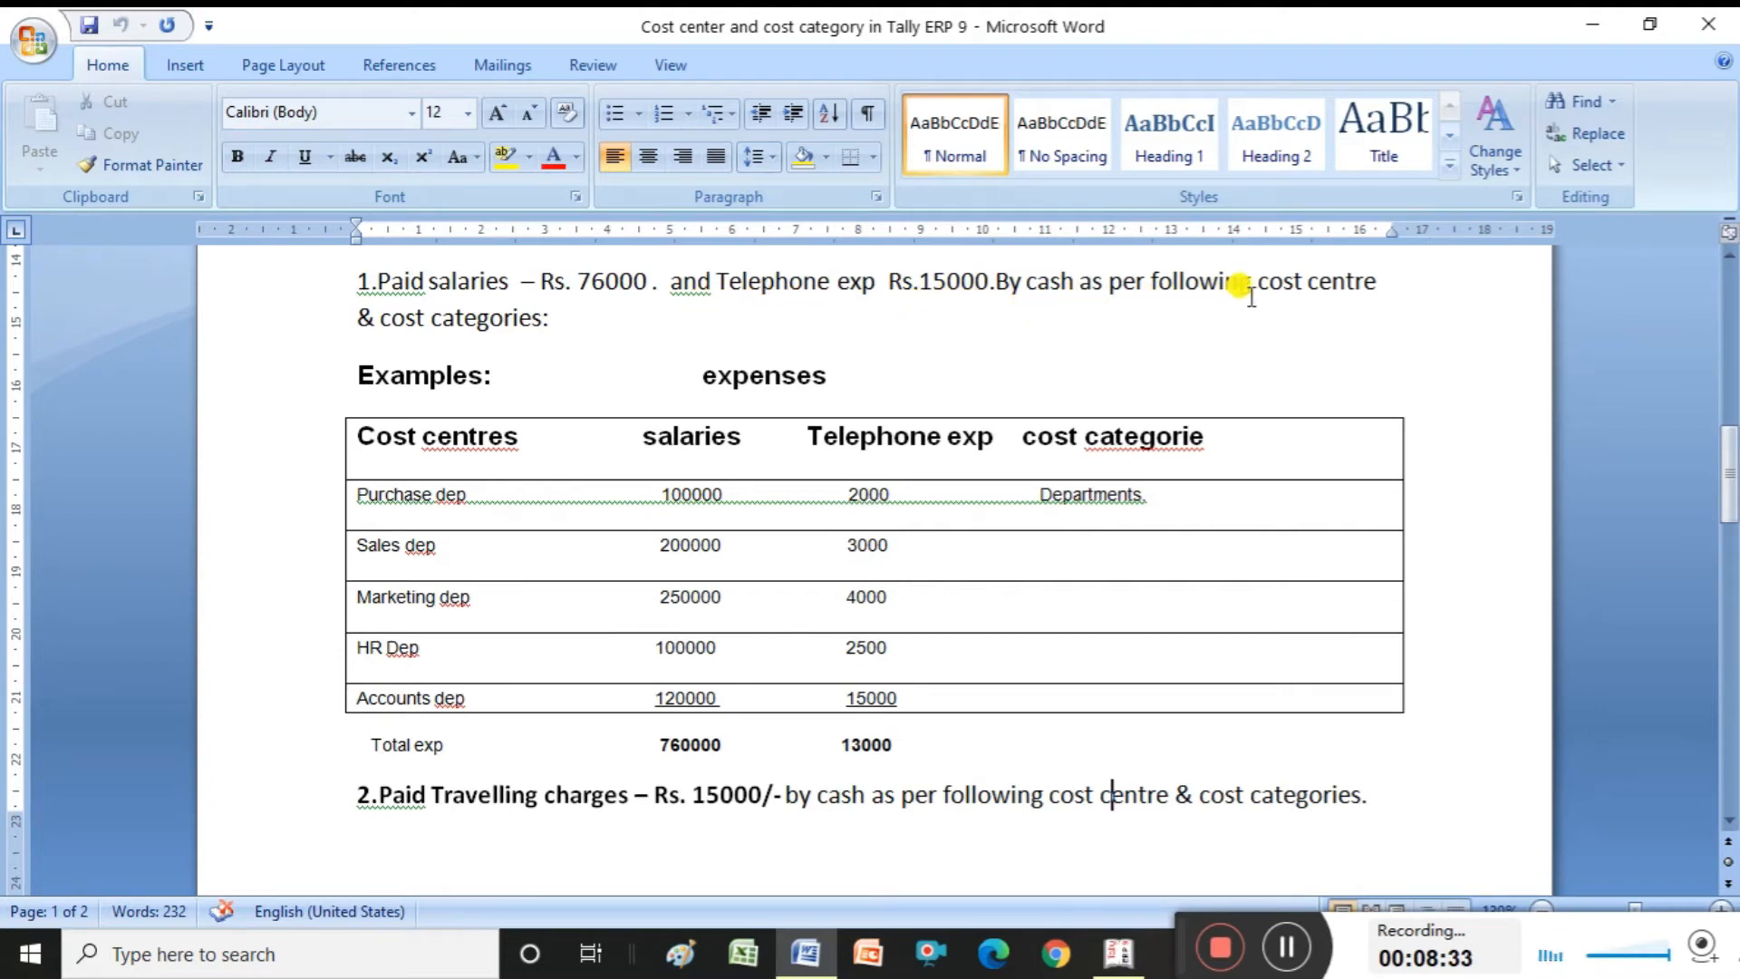
click(648, 283)
text(0)
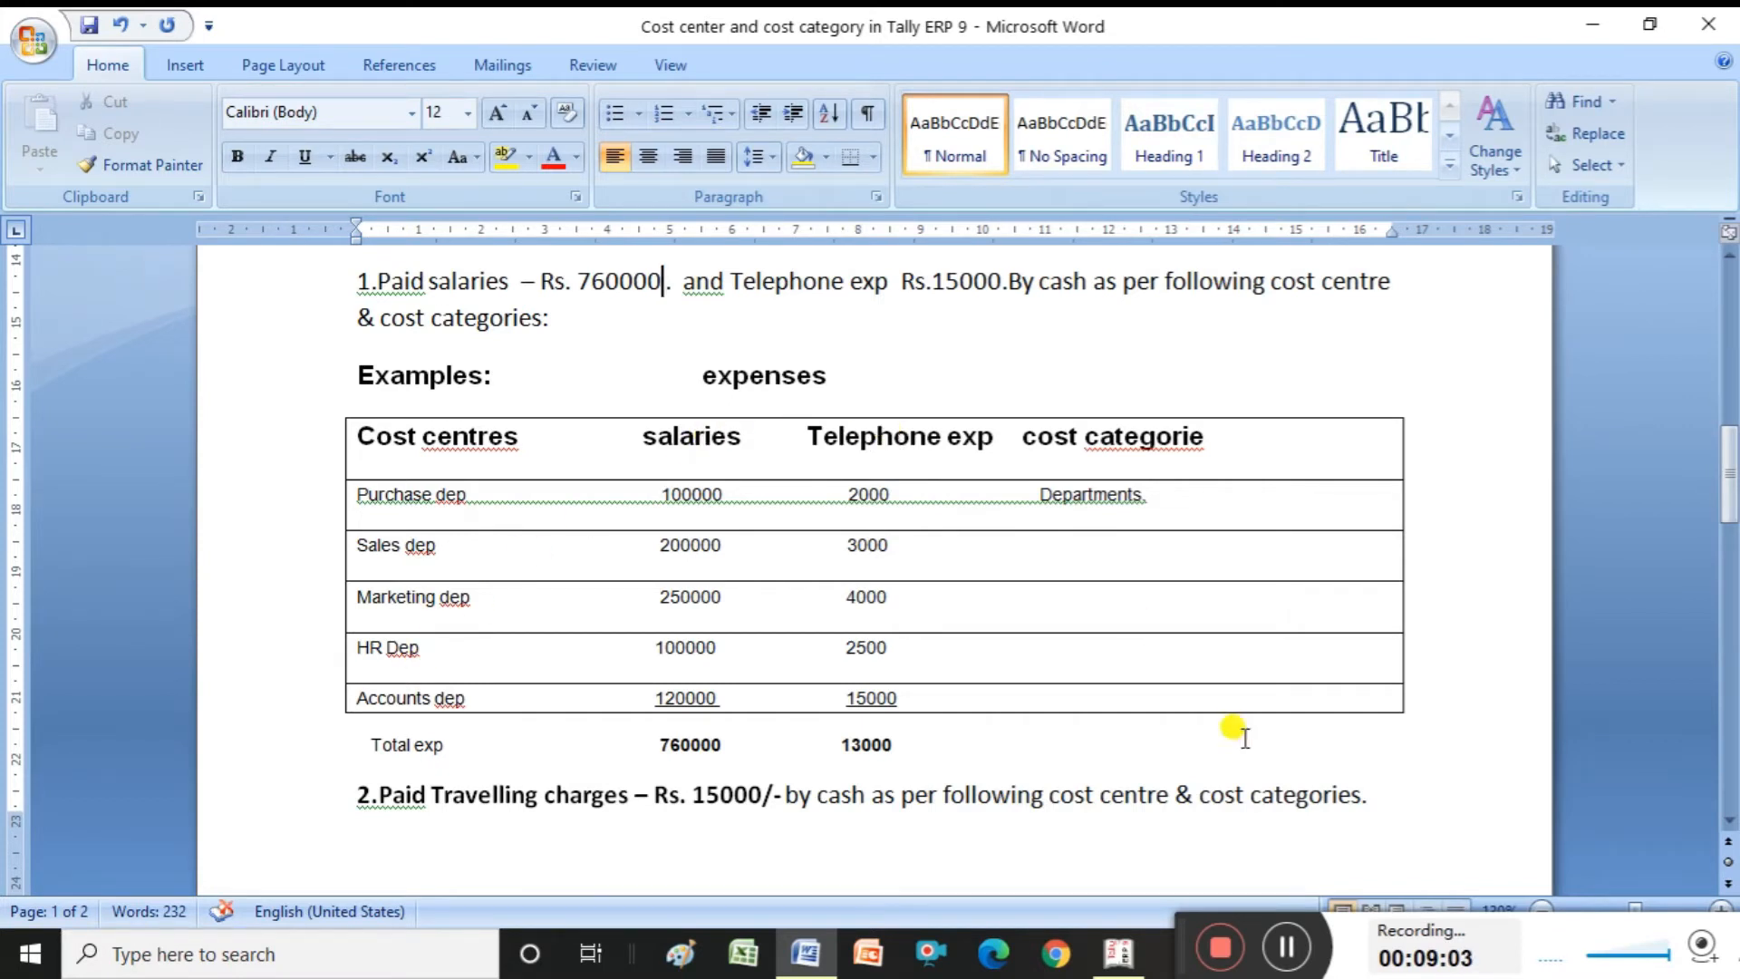
Switch back to Tally.ERP 9 and create a single cost category named Departments with the default allocation settings
click(1124, 954)
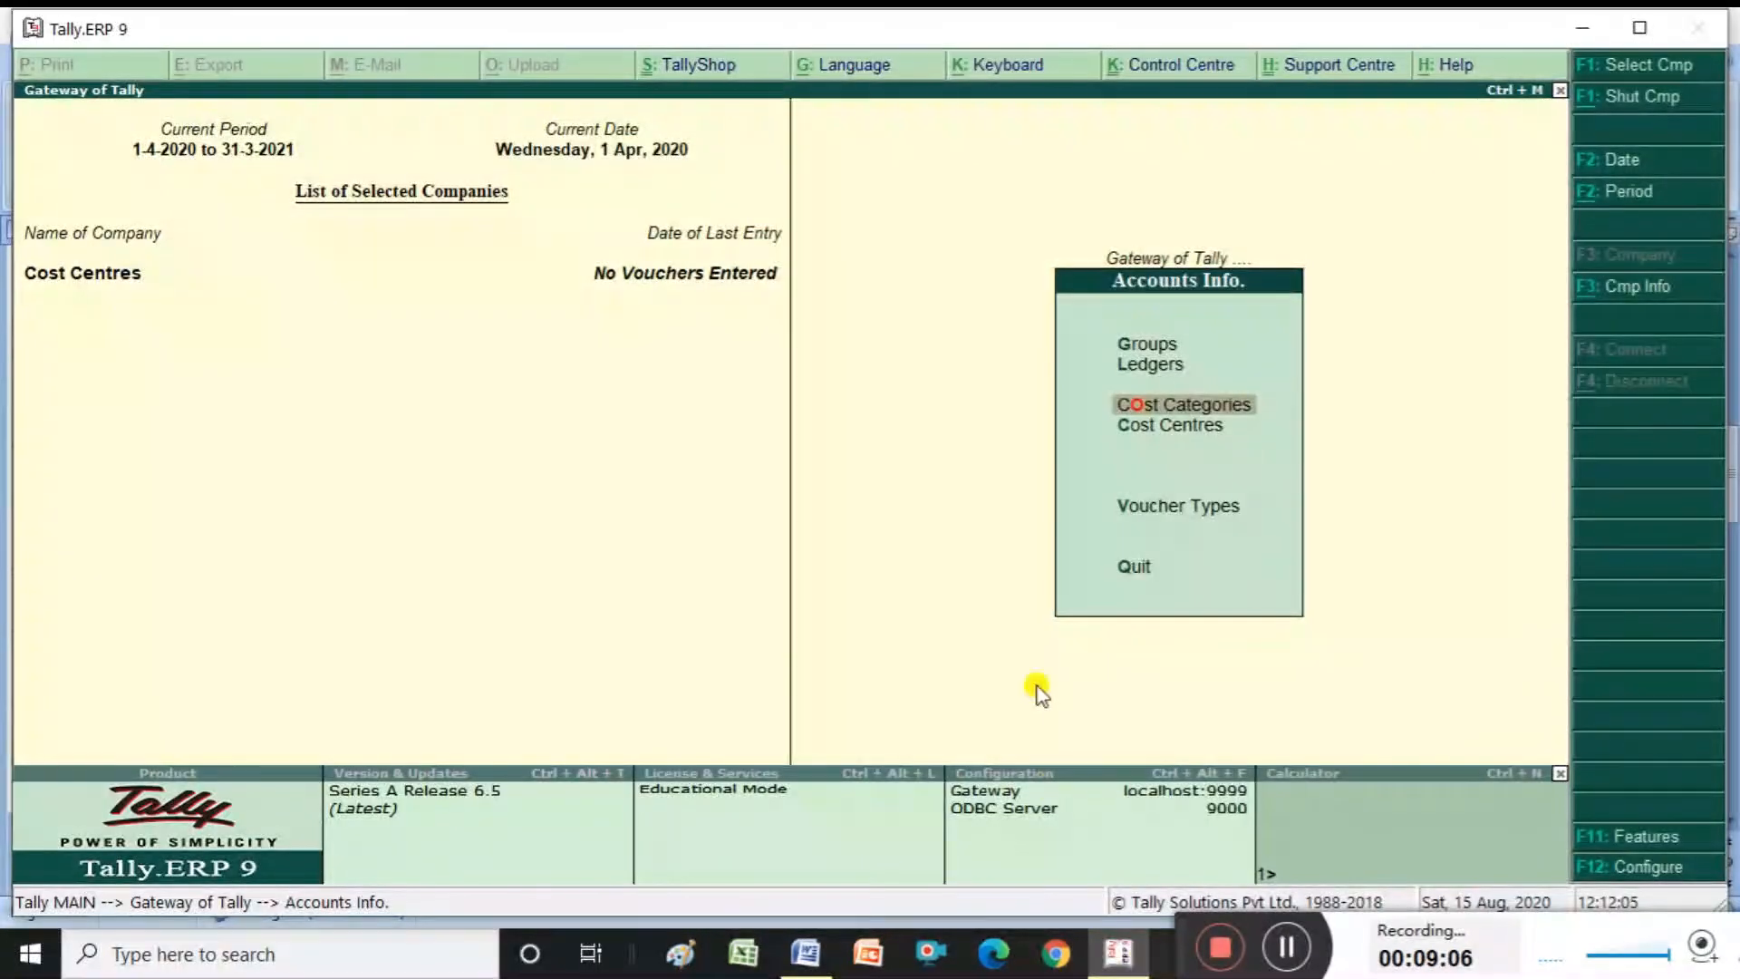
key(Return)
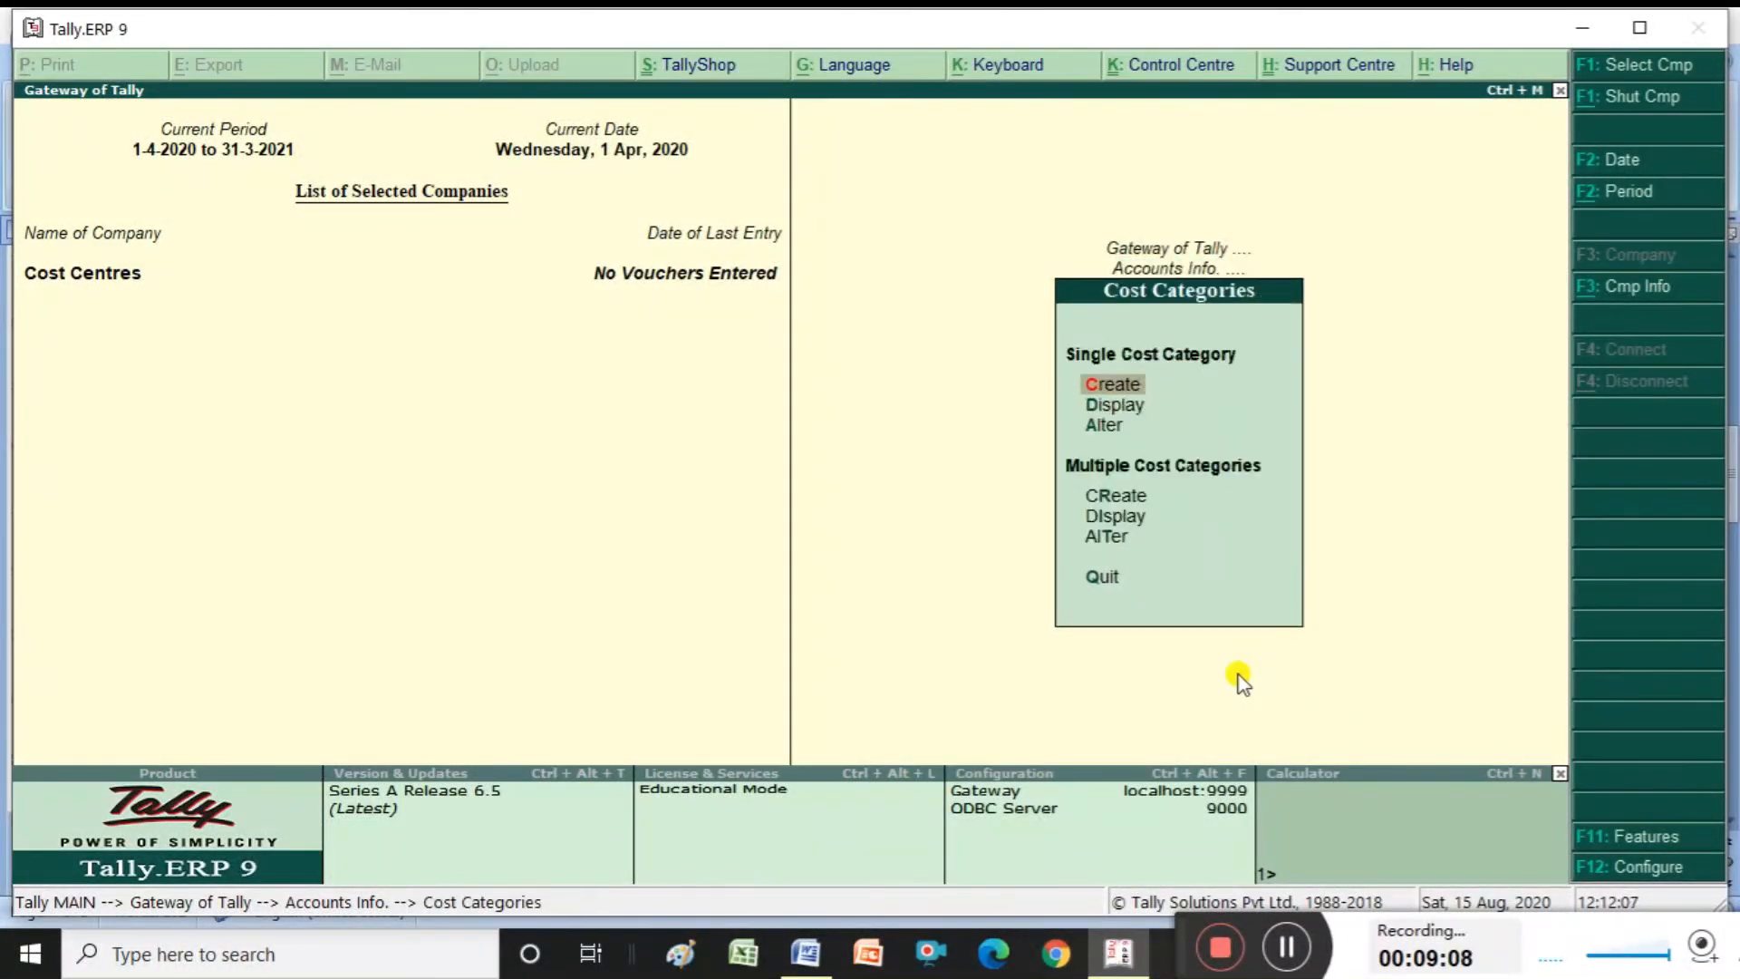
key(Return)
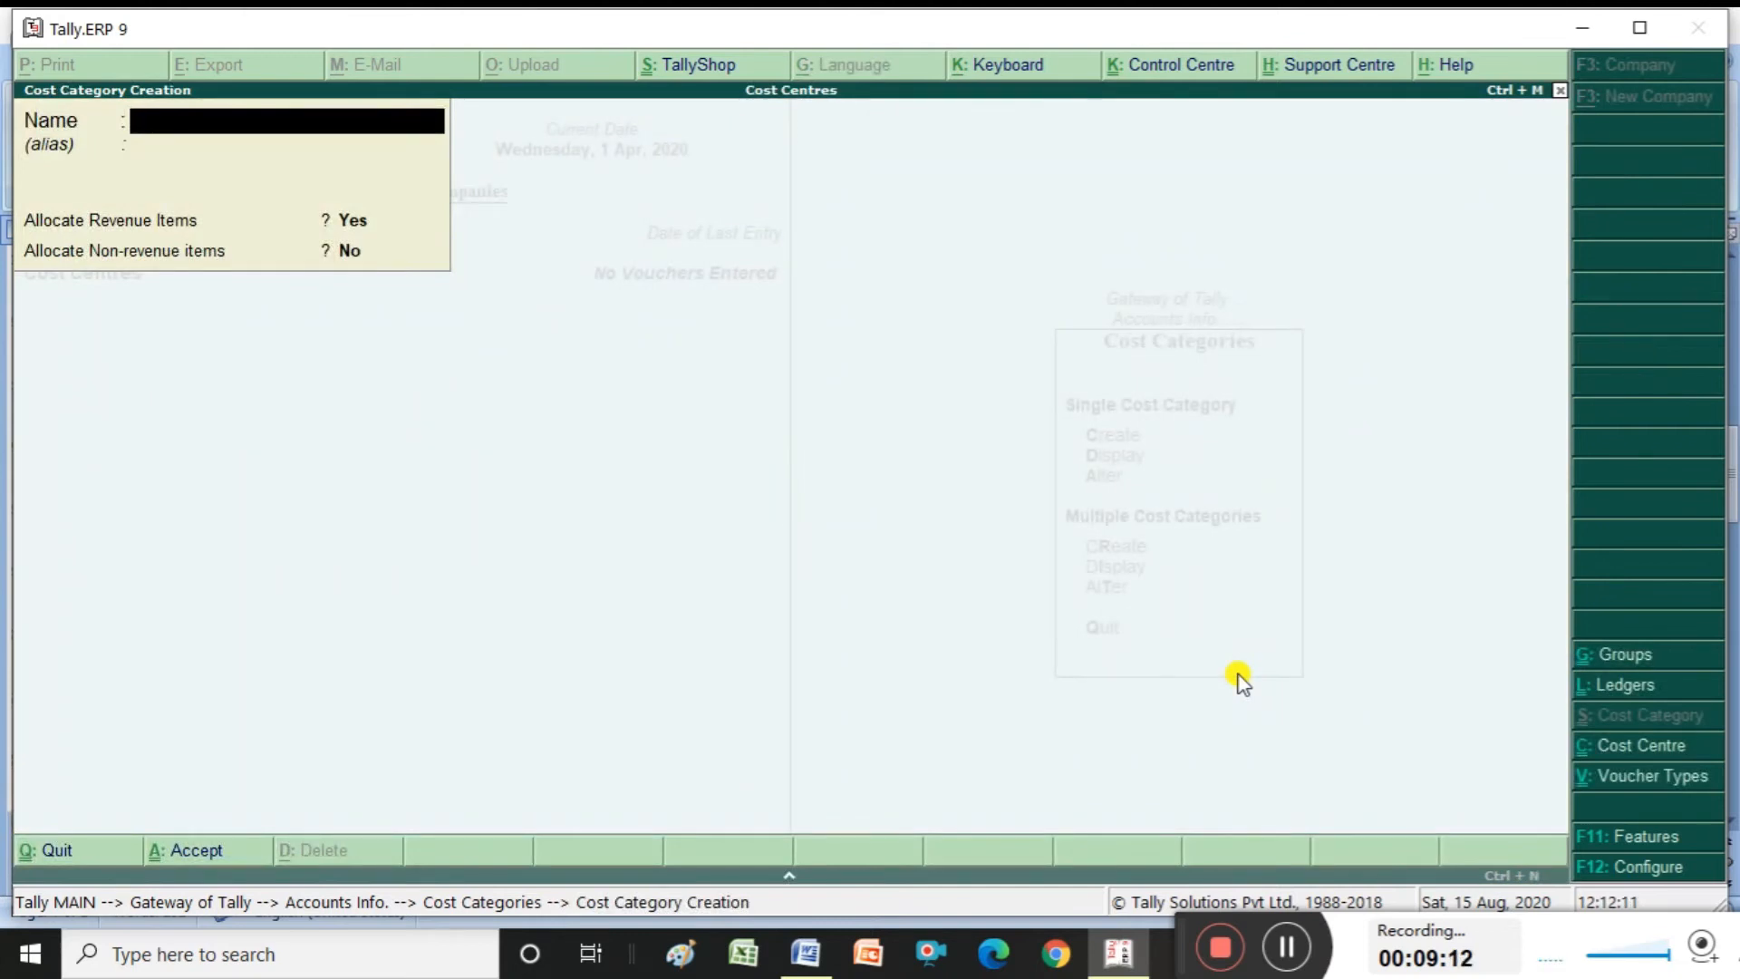
text(Departments)
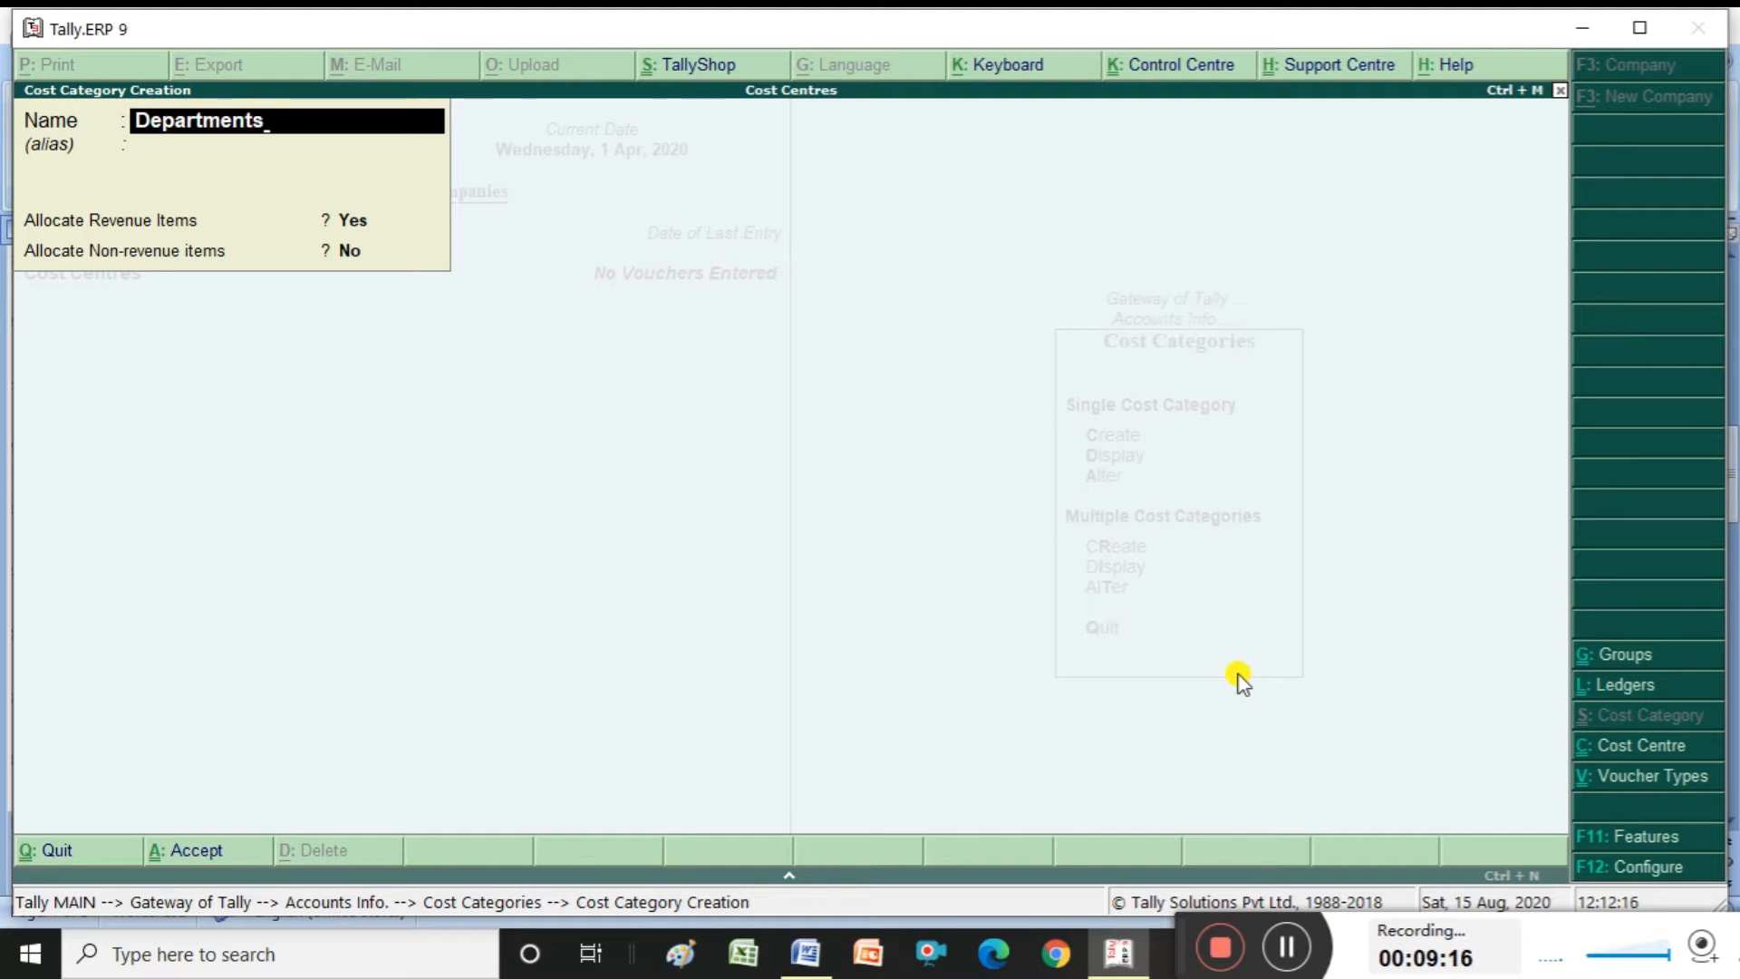
key(Return)
key(Return)
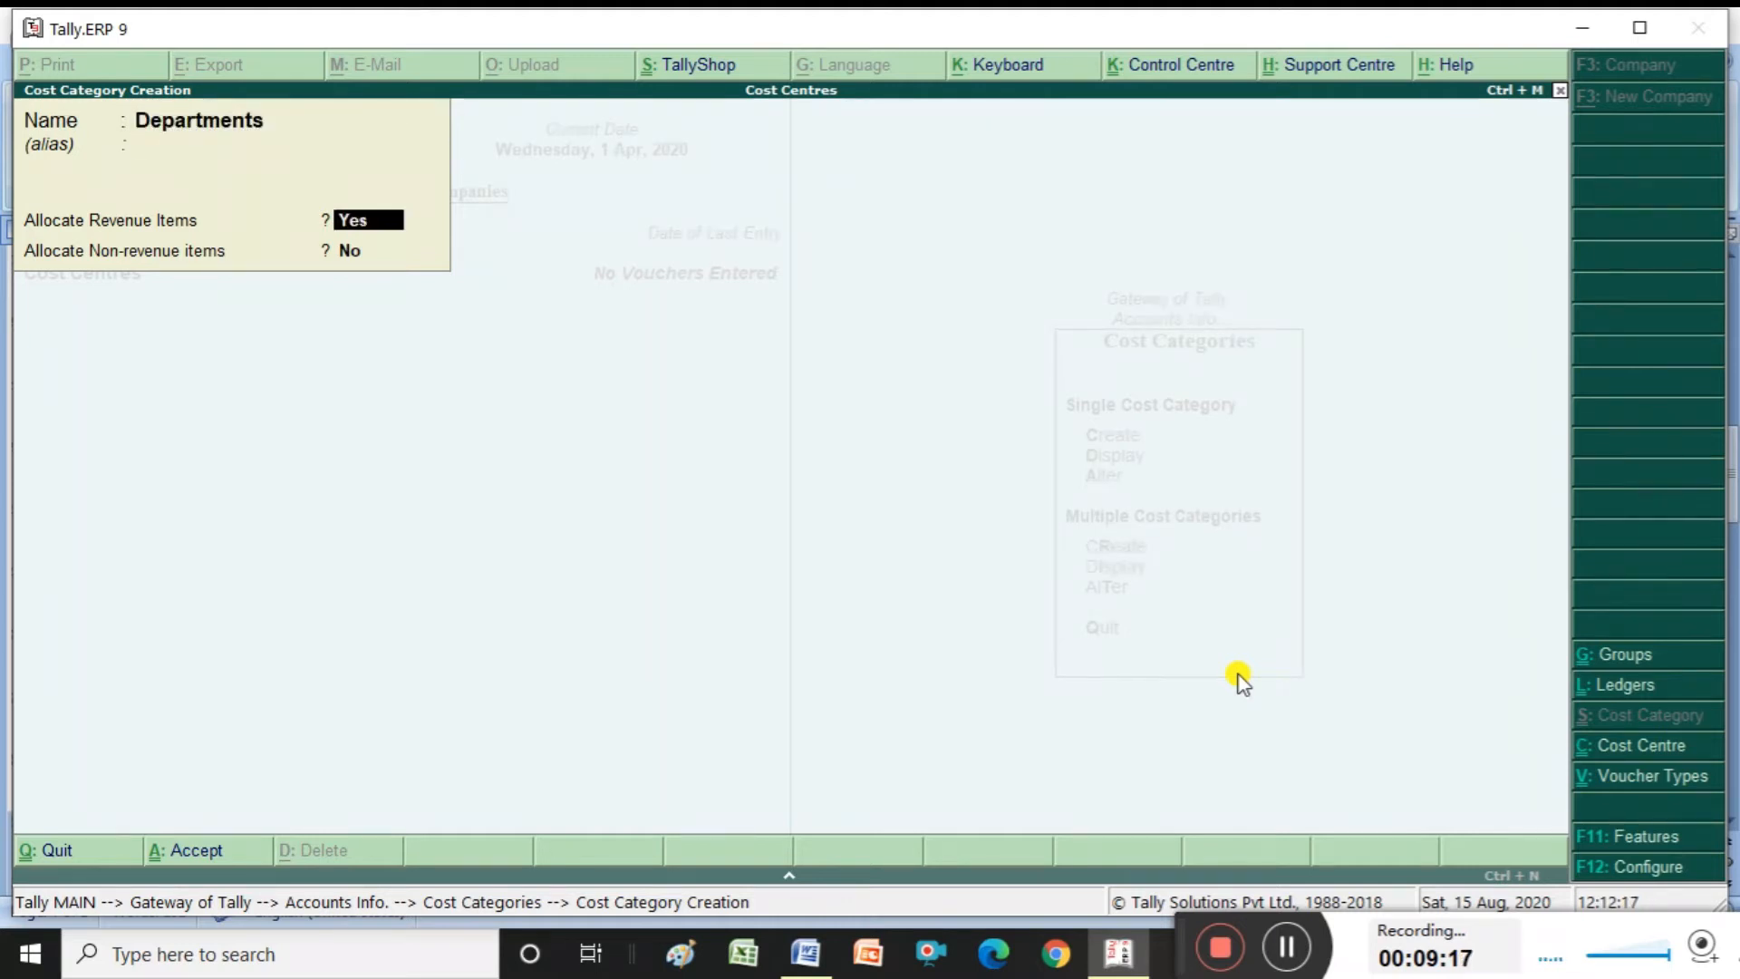
key(Return)
key(Return)
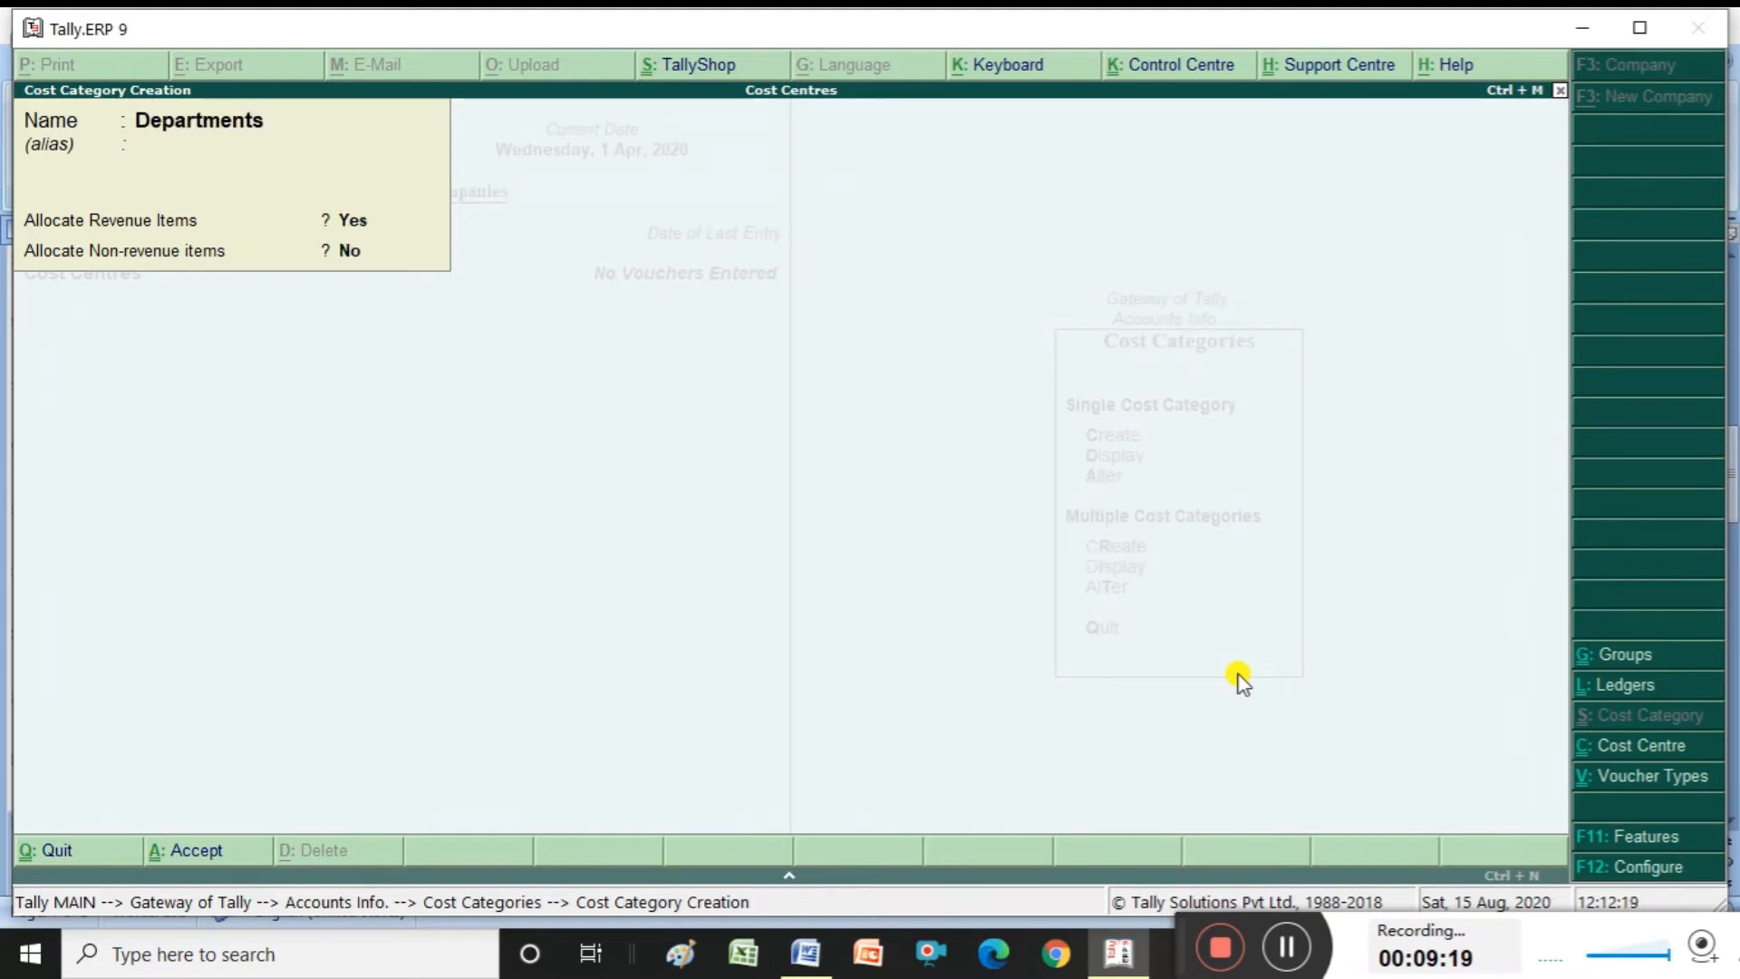
key(Return)
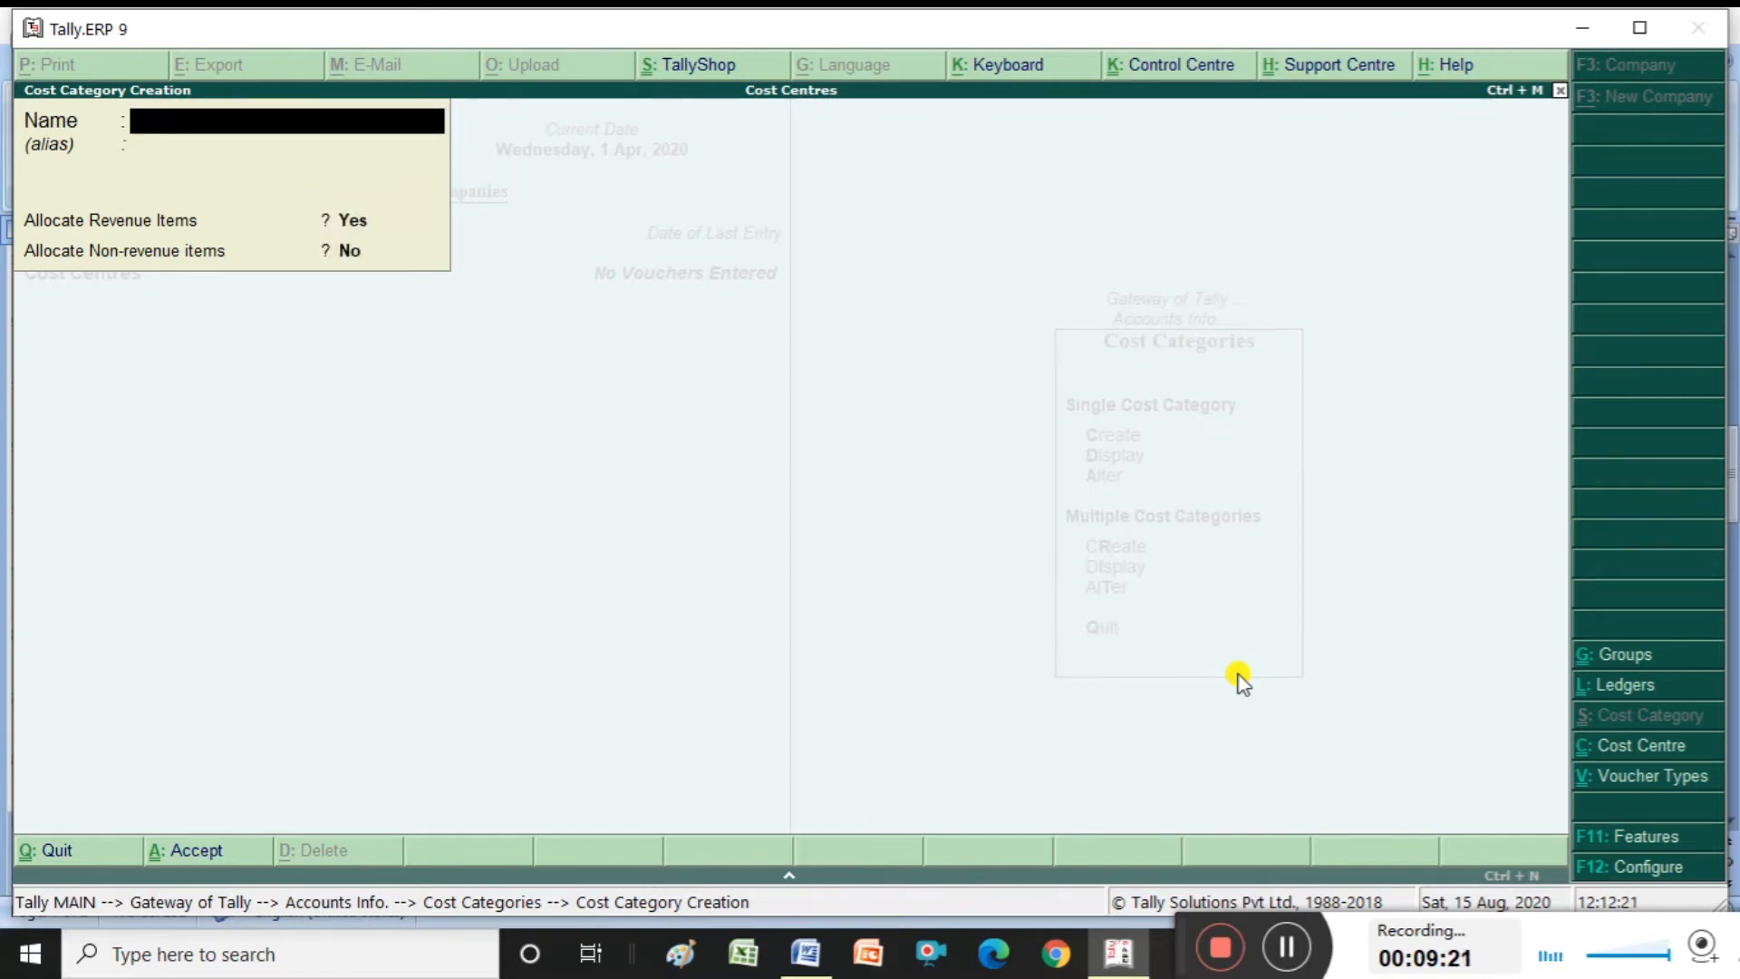
Create a second cost category named Branches, keeping the default allocation settings
text(Brchances)
key(Return)
key(Return)
key(Return)
key(Return)
key(Return)
Create a third cost category named Executives with the default allocation settings and leave cost category creation
text(Exec)
key(BackSpace)
text(ecutives)
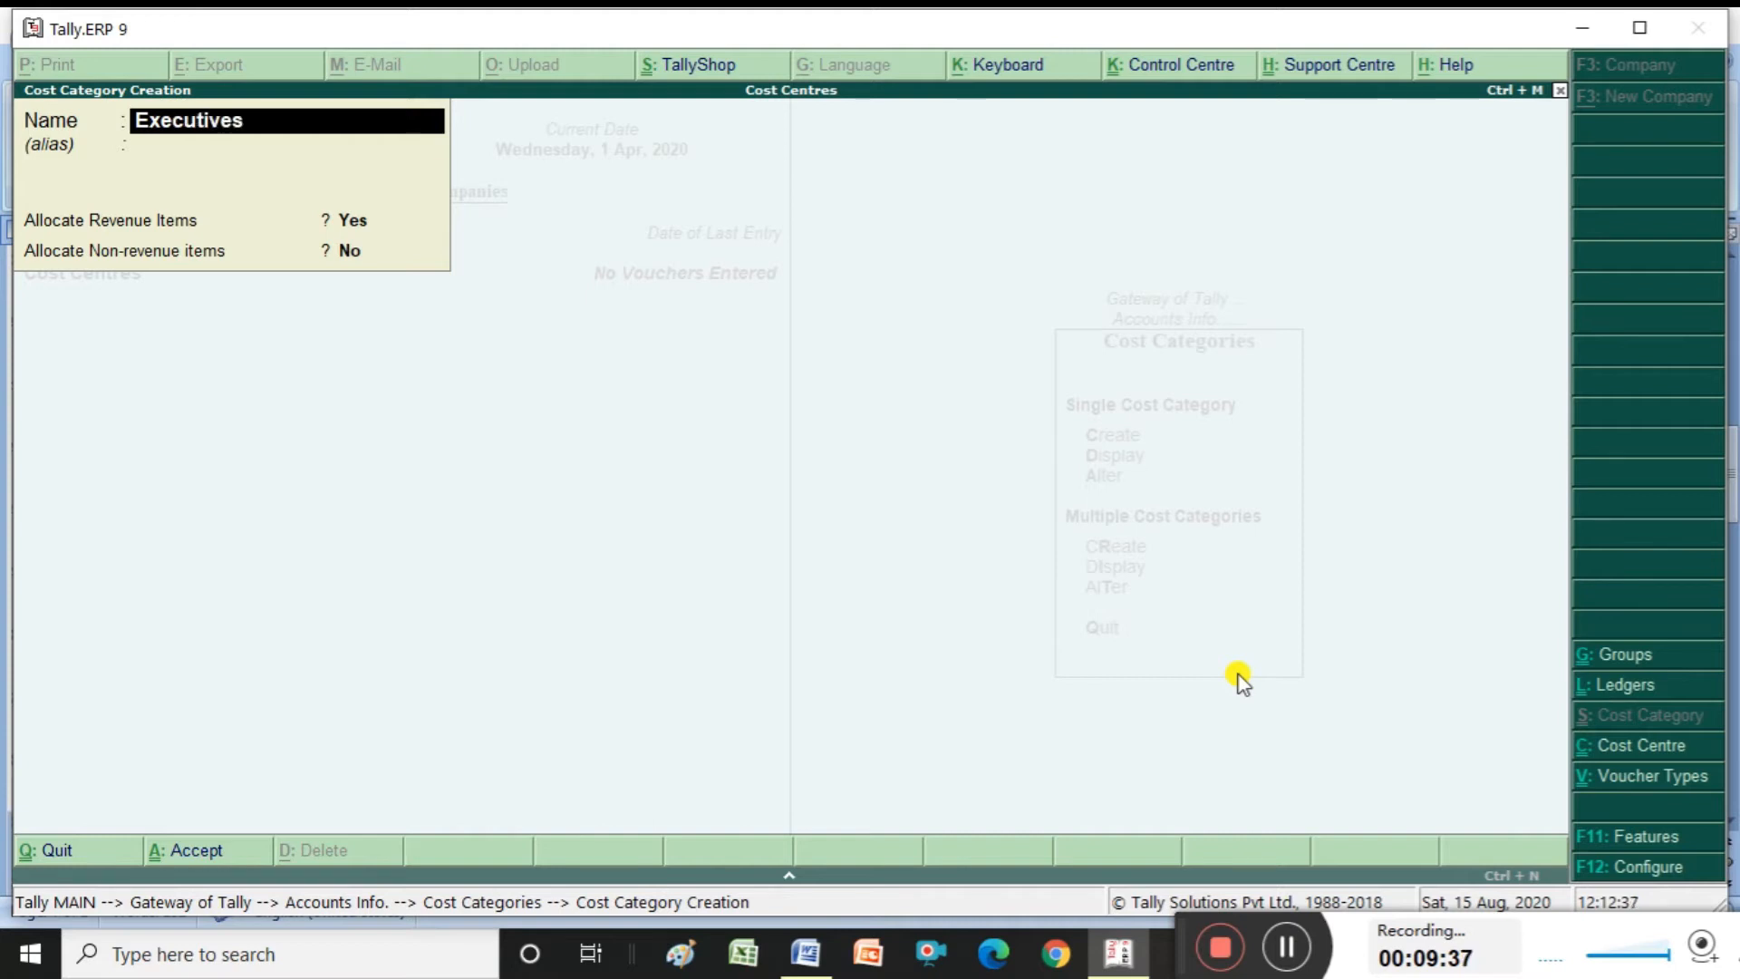
key(Return)
key(Return)
key(Return)
key(Return)
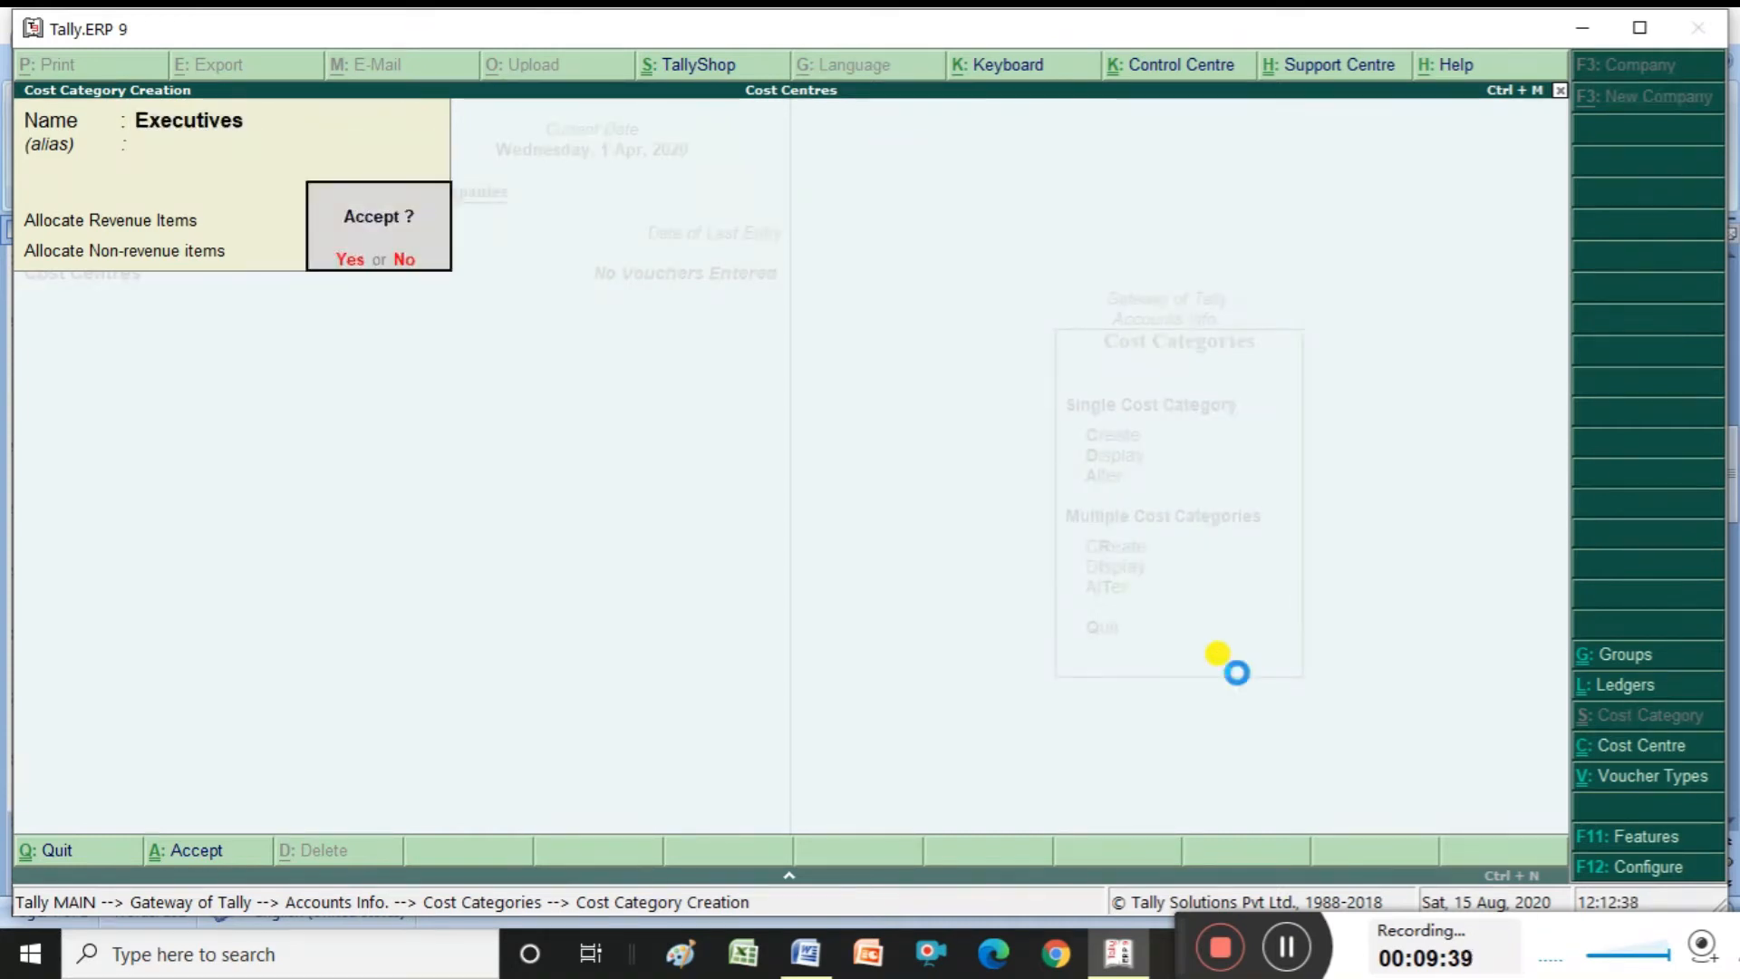
key(y)
key(Escape)
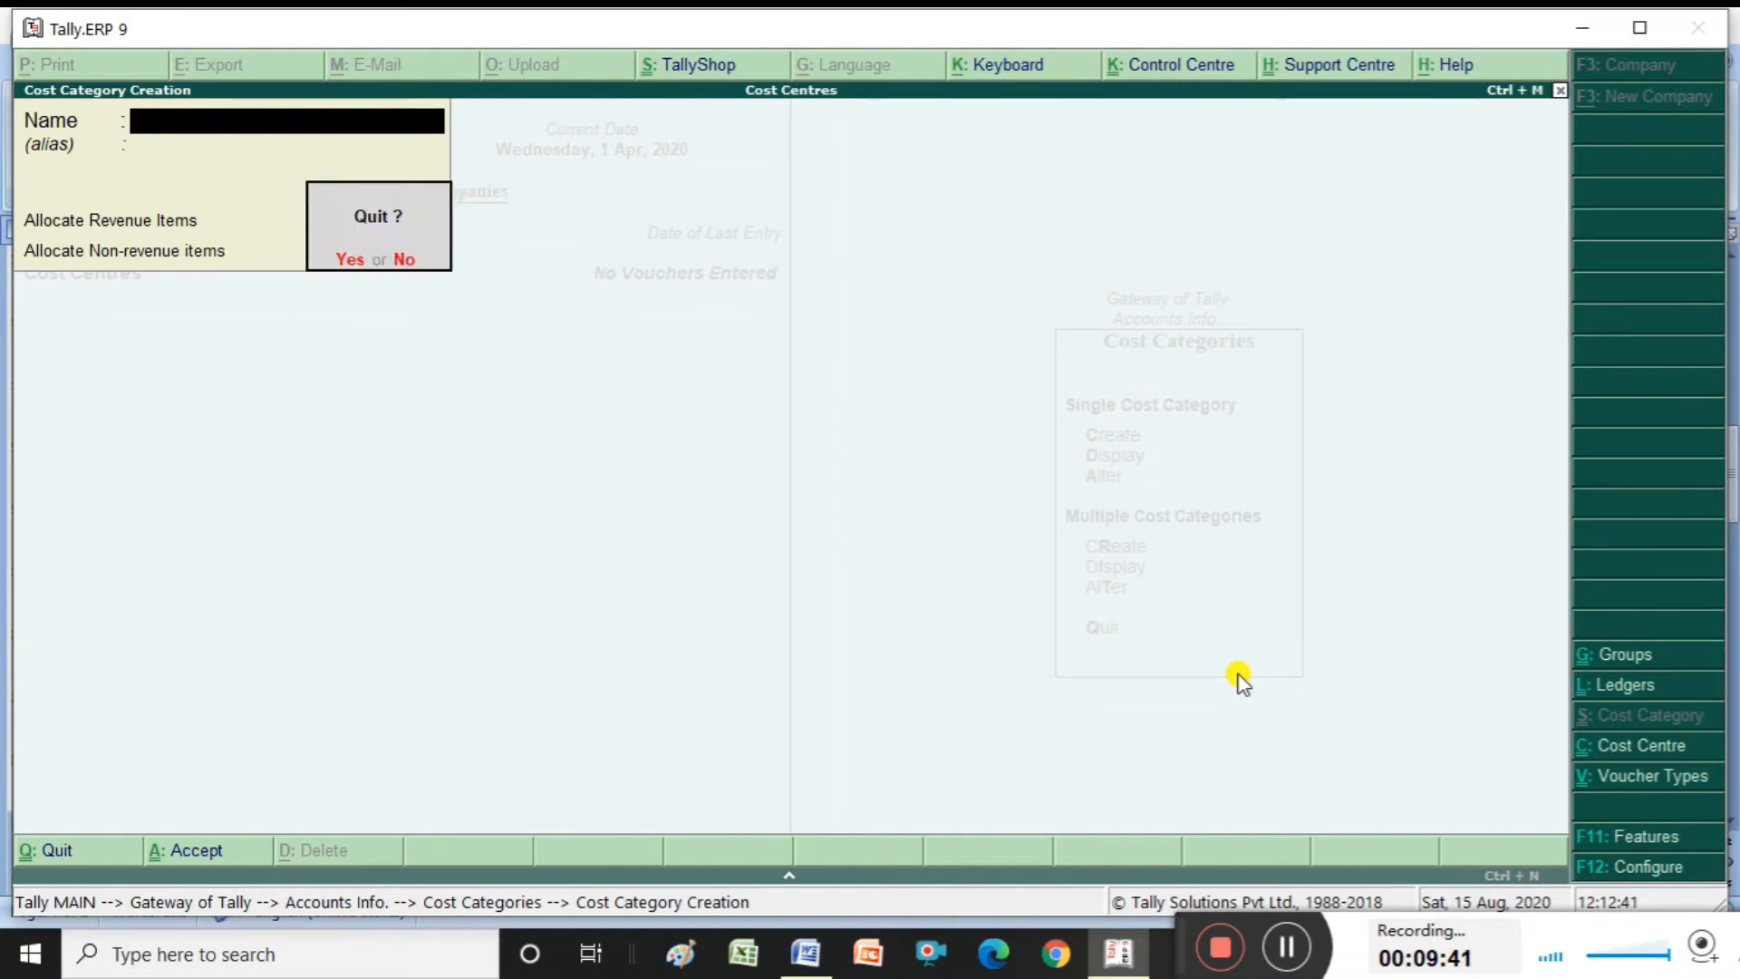
key(y)
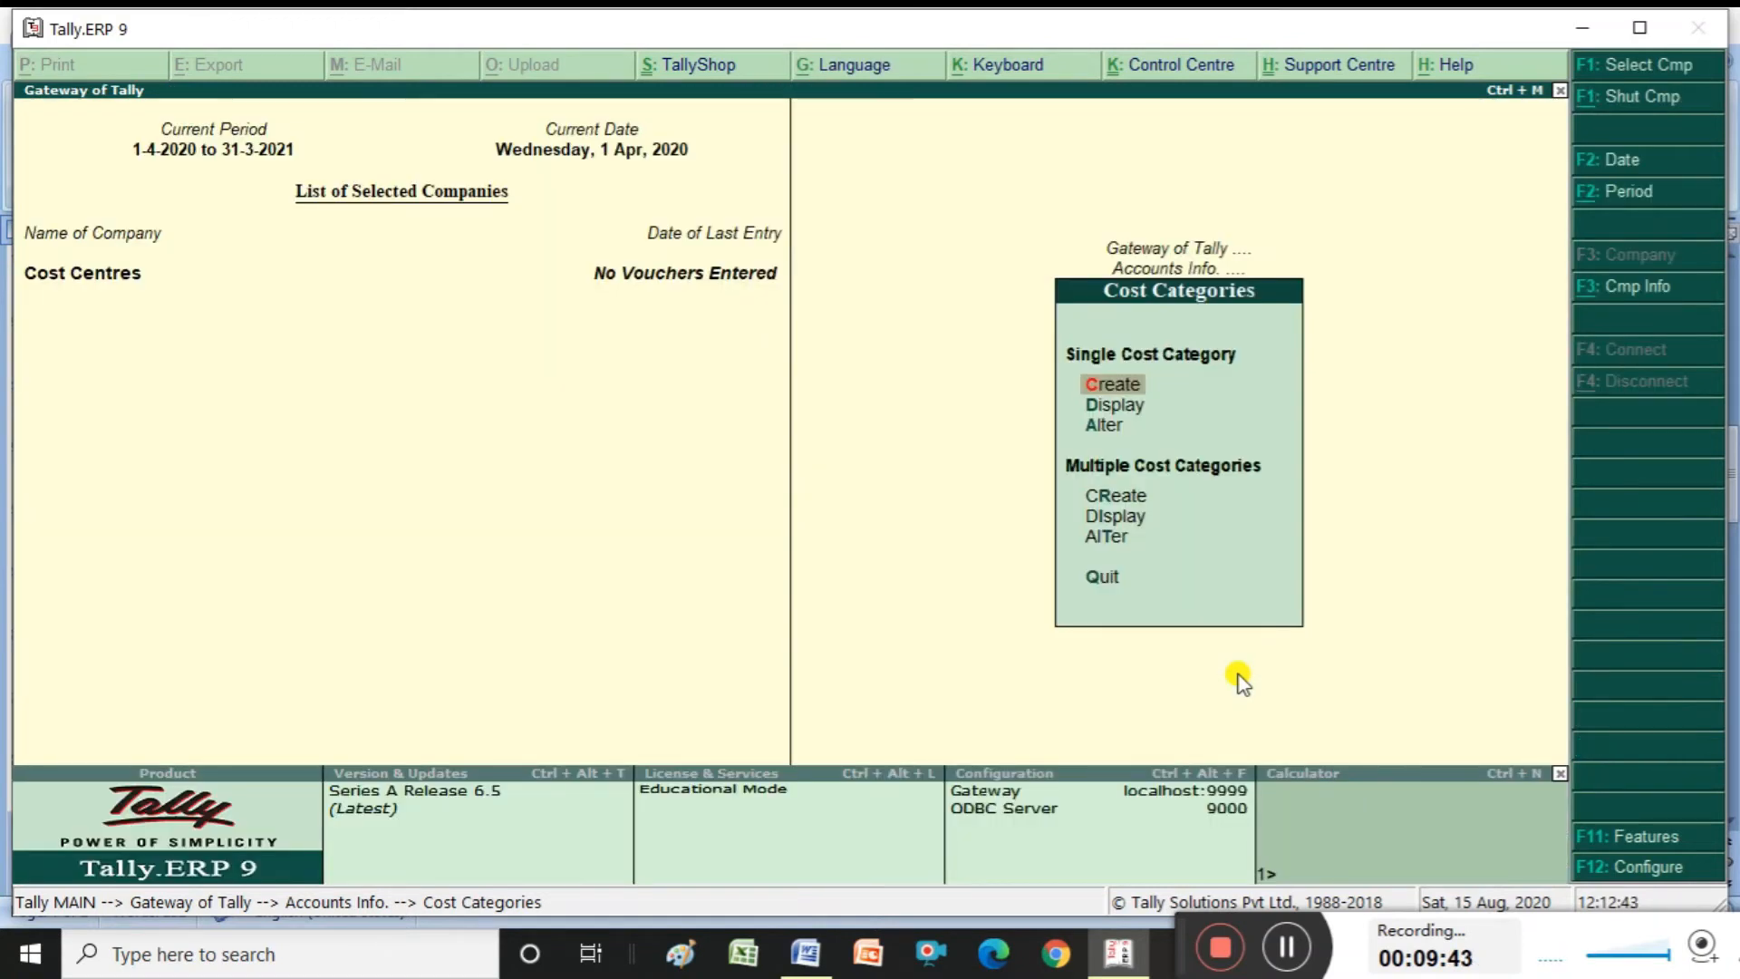
Display the list of cost categories and open Brchances for alteration, accepting it without any edits
key(Down)
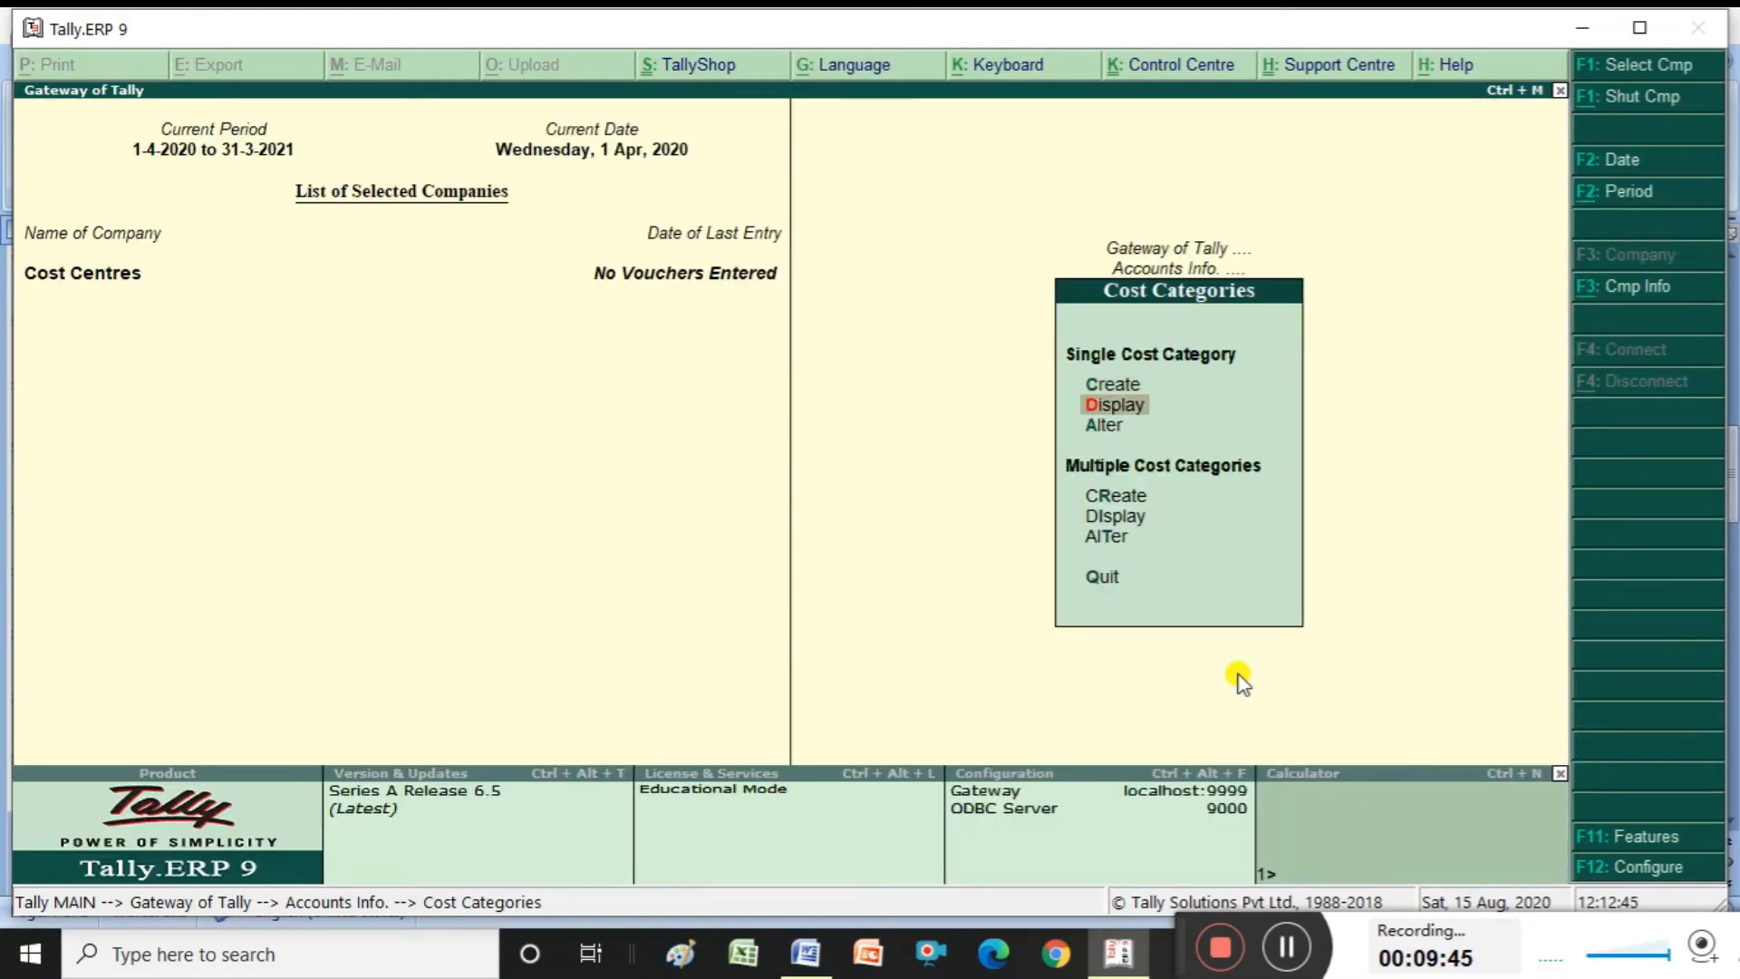
key(Return)
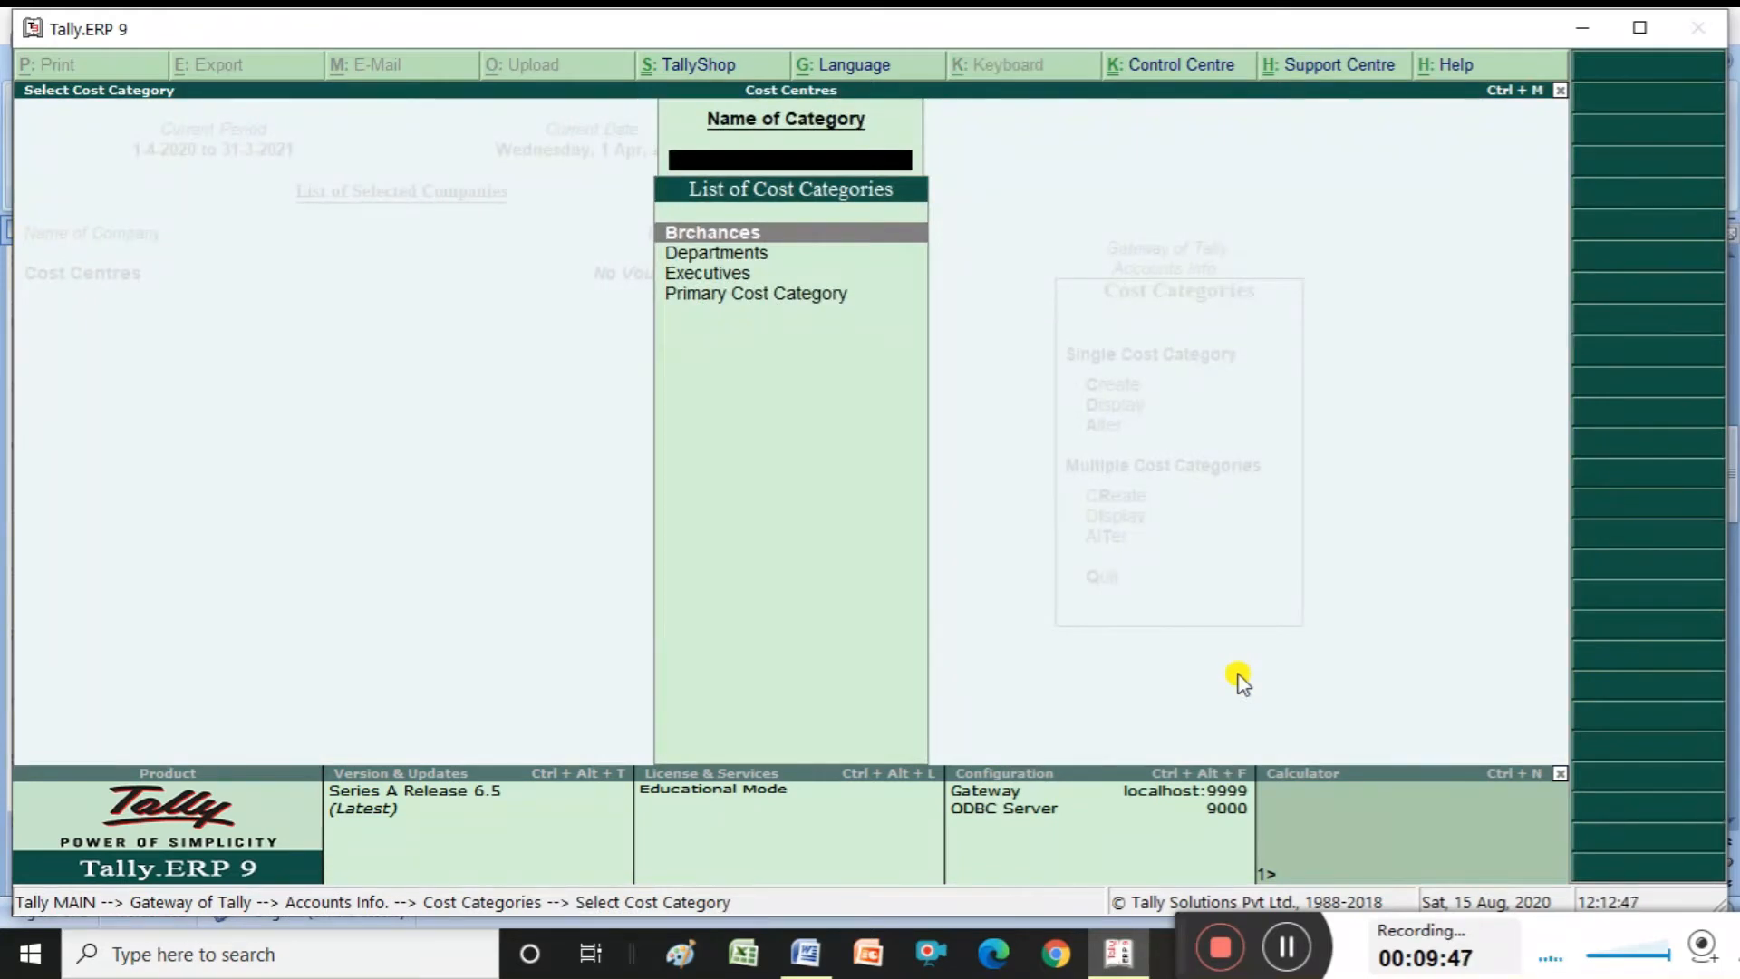
key(Escape)
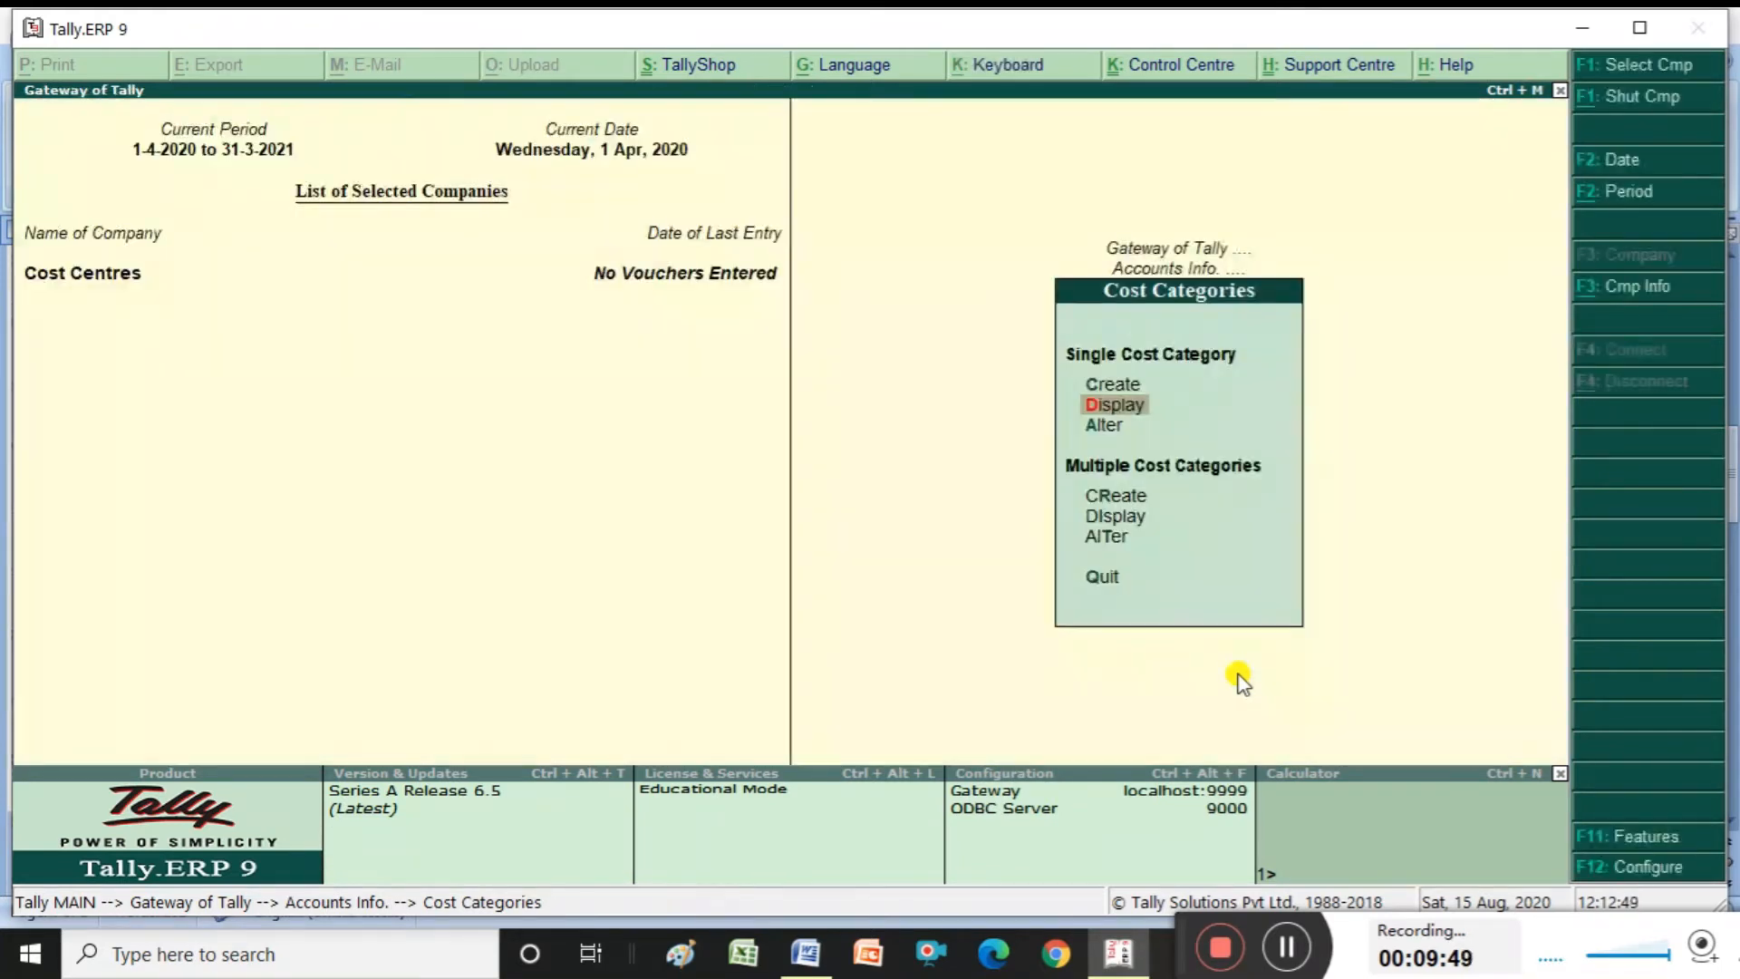
key(Down)
key(Return)
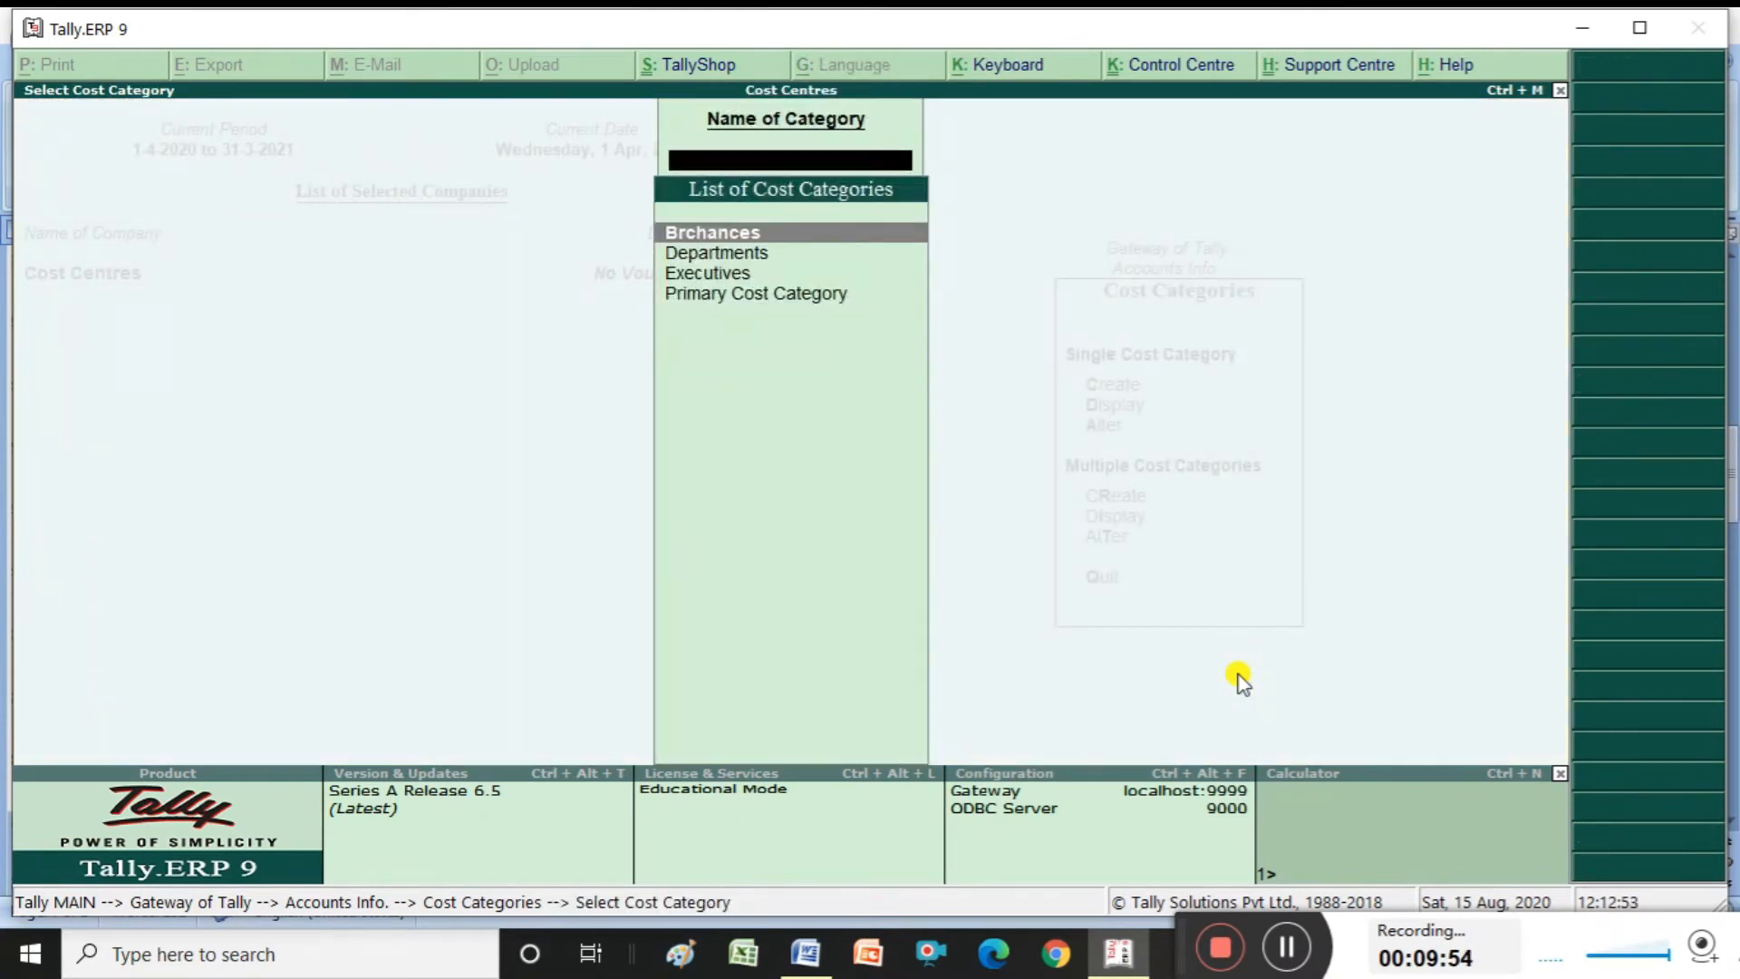
key(Return)
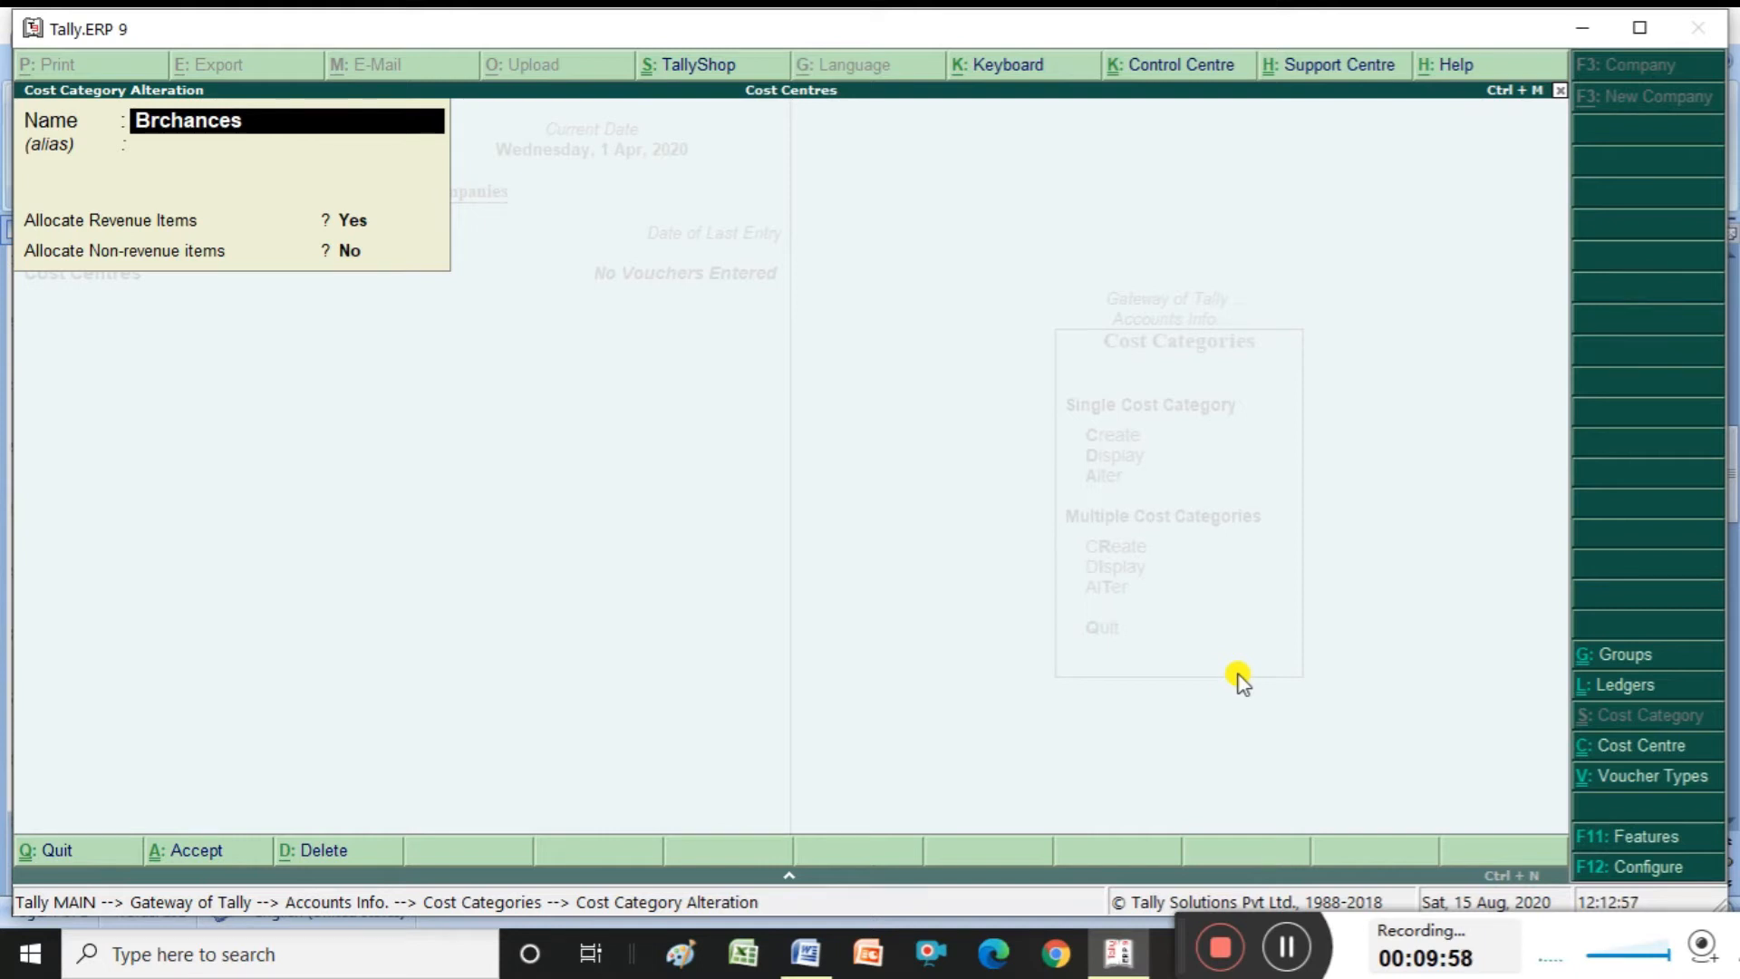
key(Return)
key(Return)
key(Return)
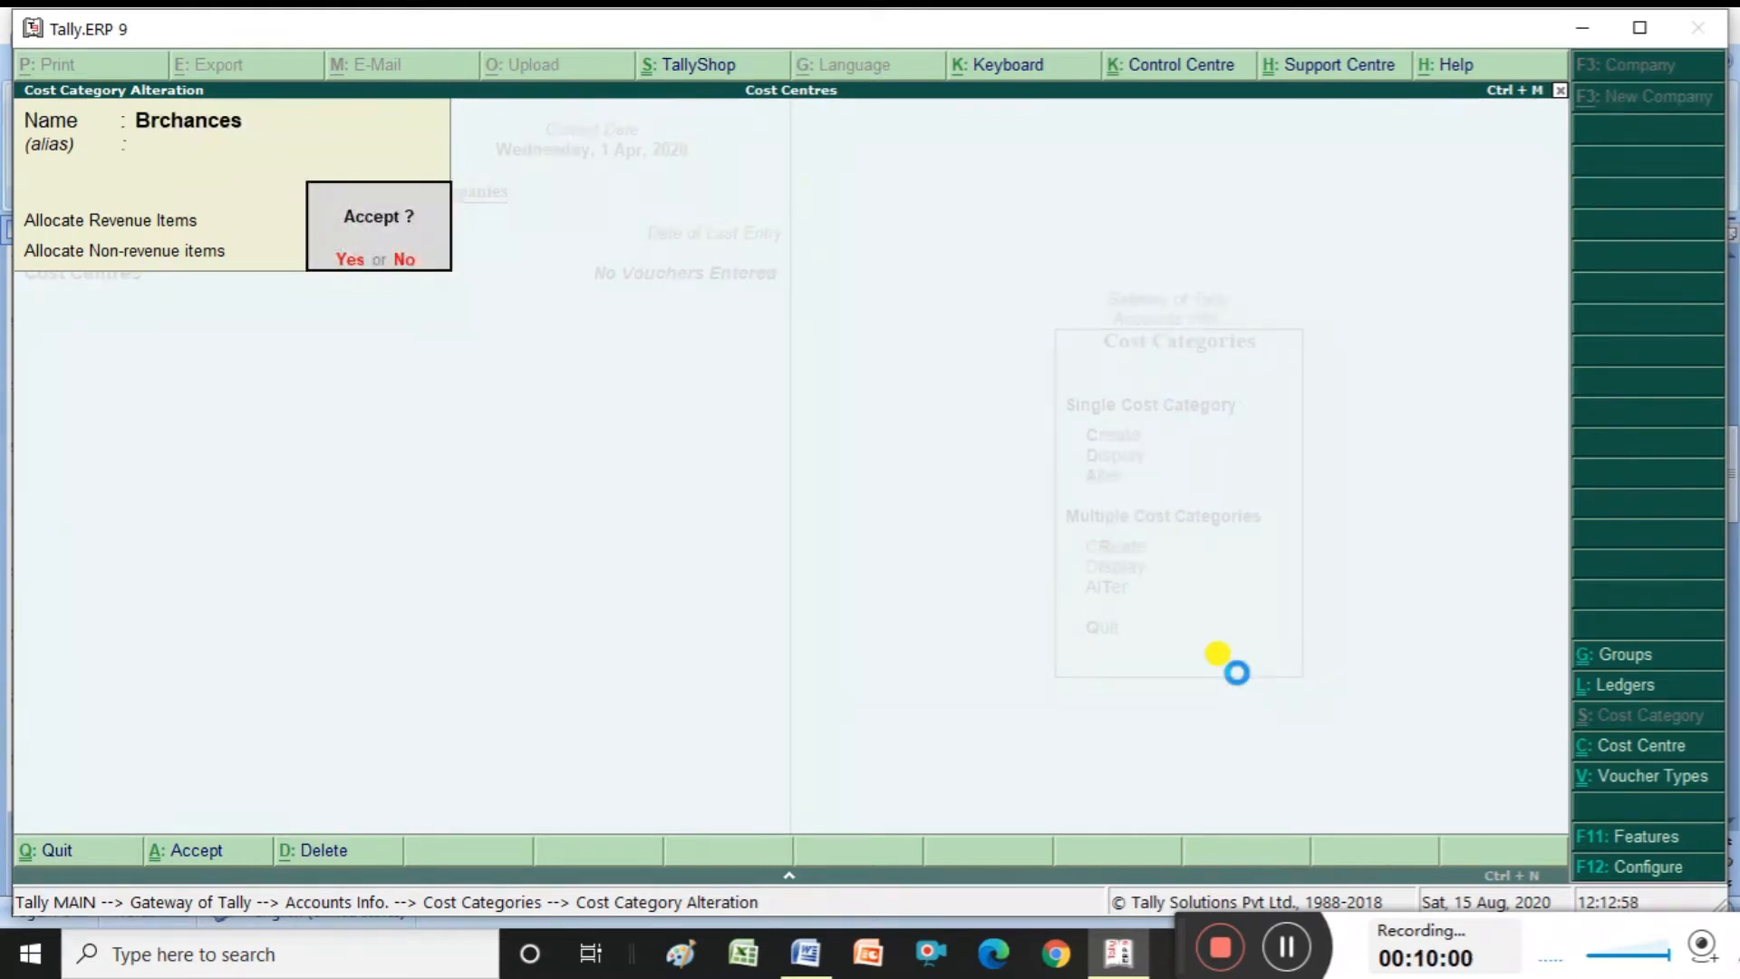
key(Return)
key(Escape)
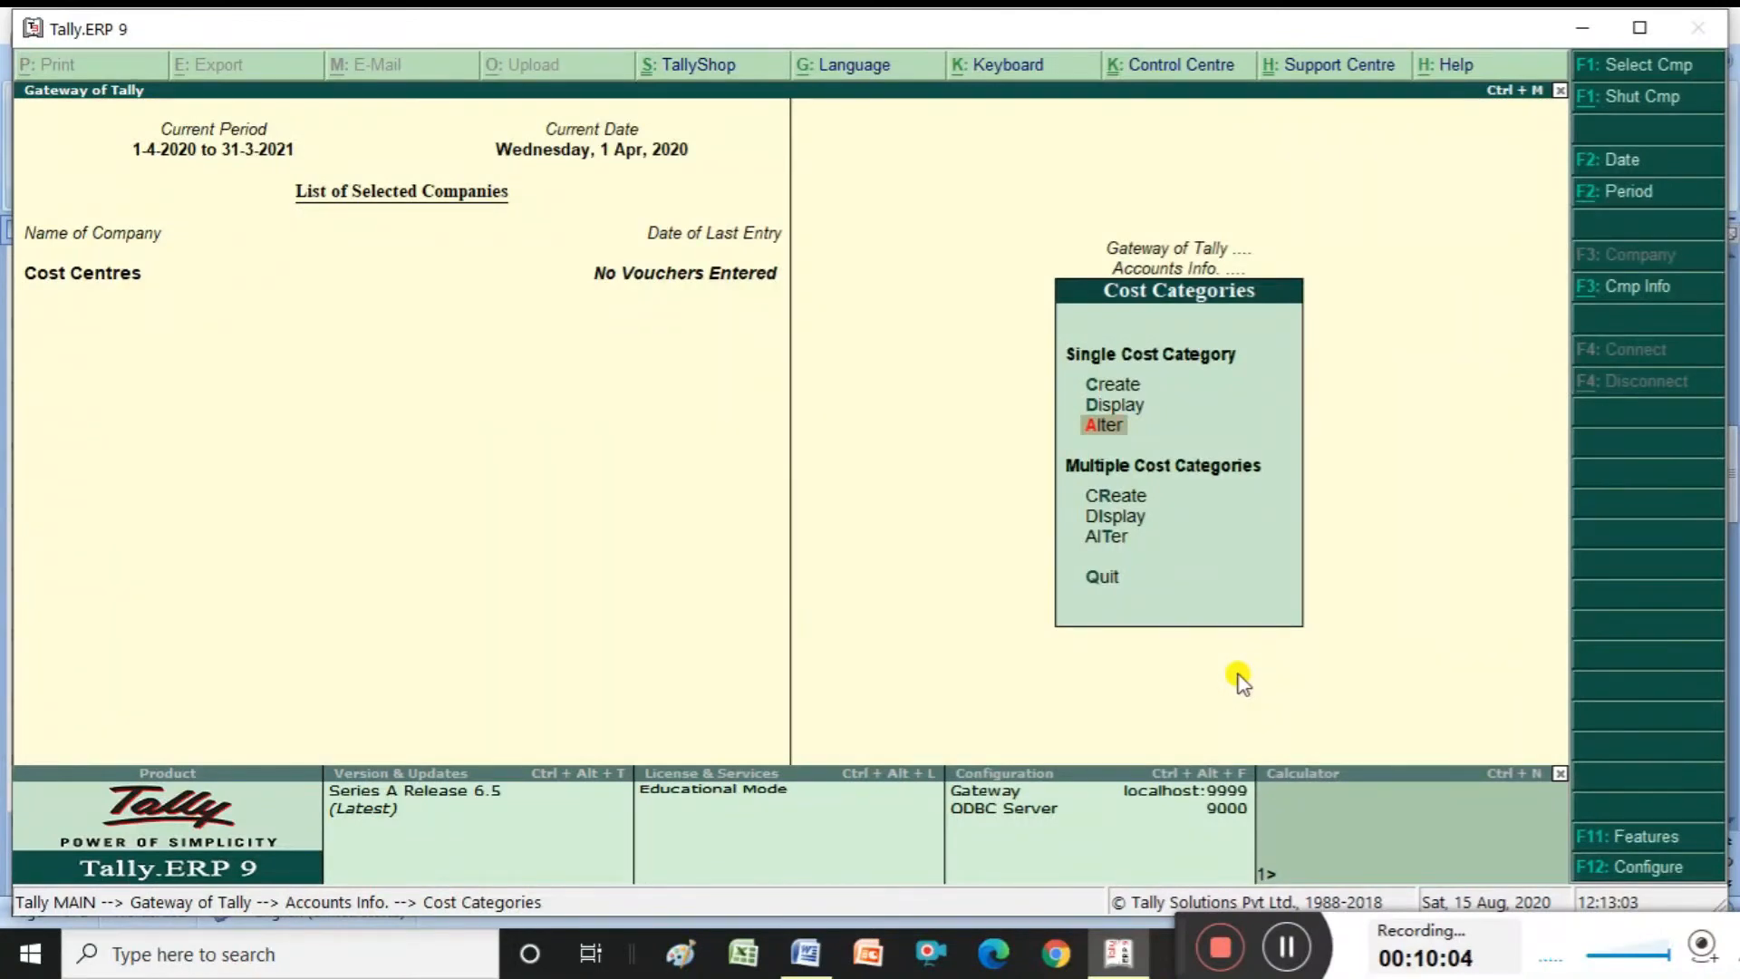
Open single cost centre creation from Accounts Info and check the department cost centres in the Word notes before returning to Tally.ERP 9
key(Escape)
key(Down)
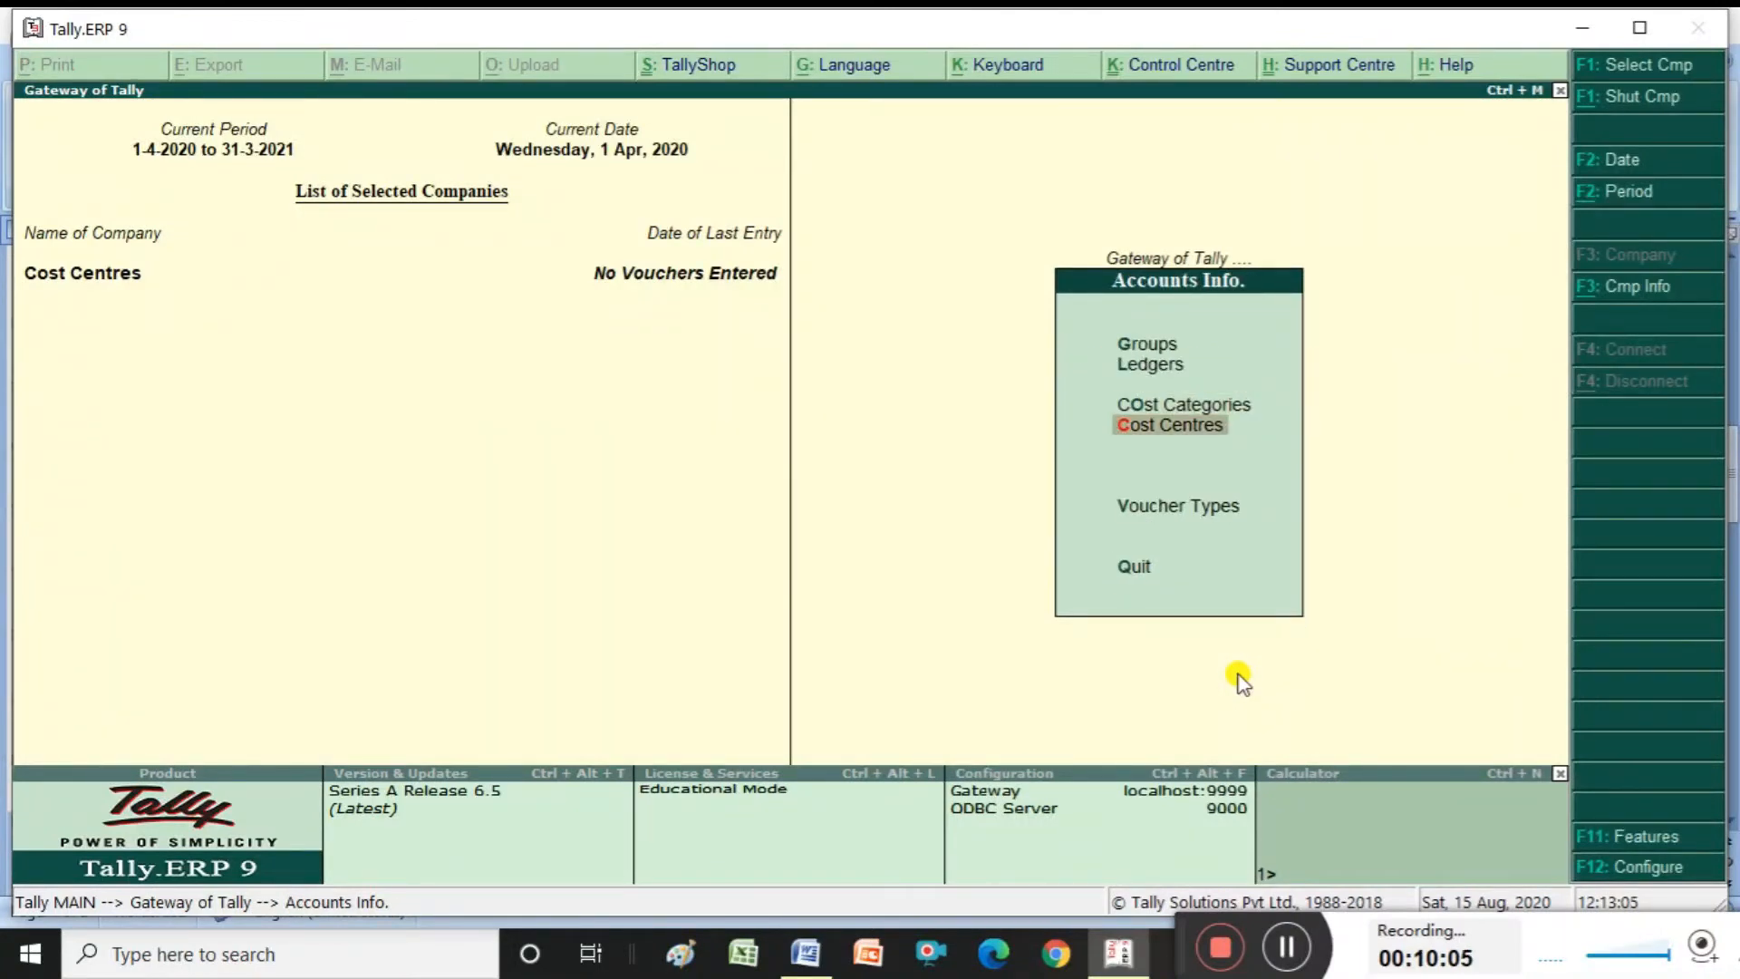
key(Return)
key(Return)
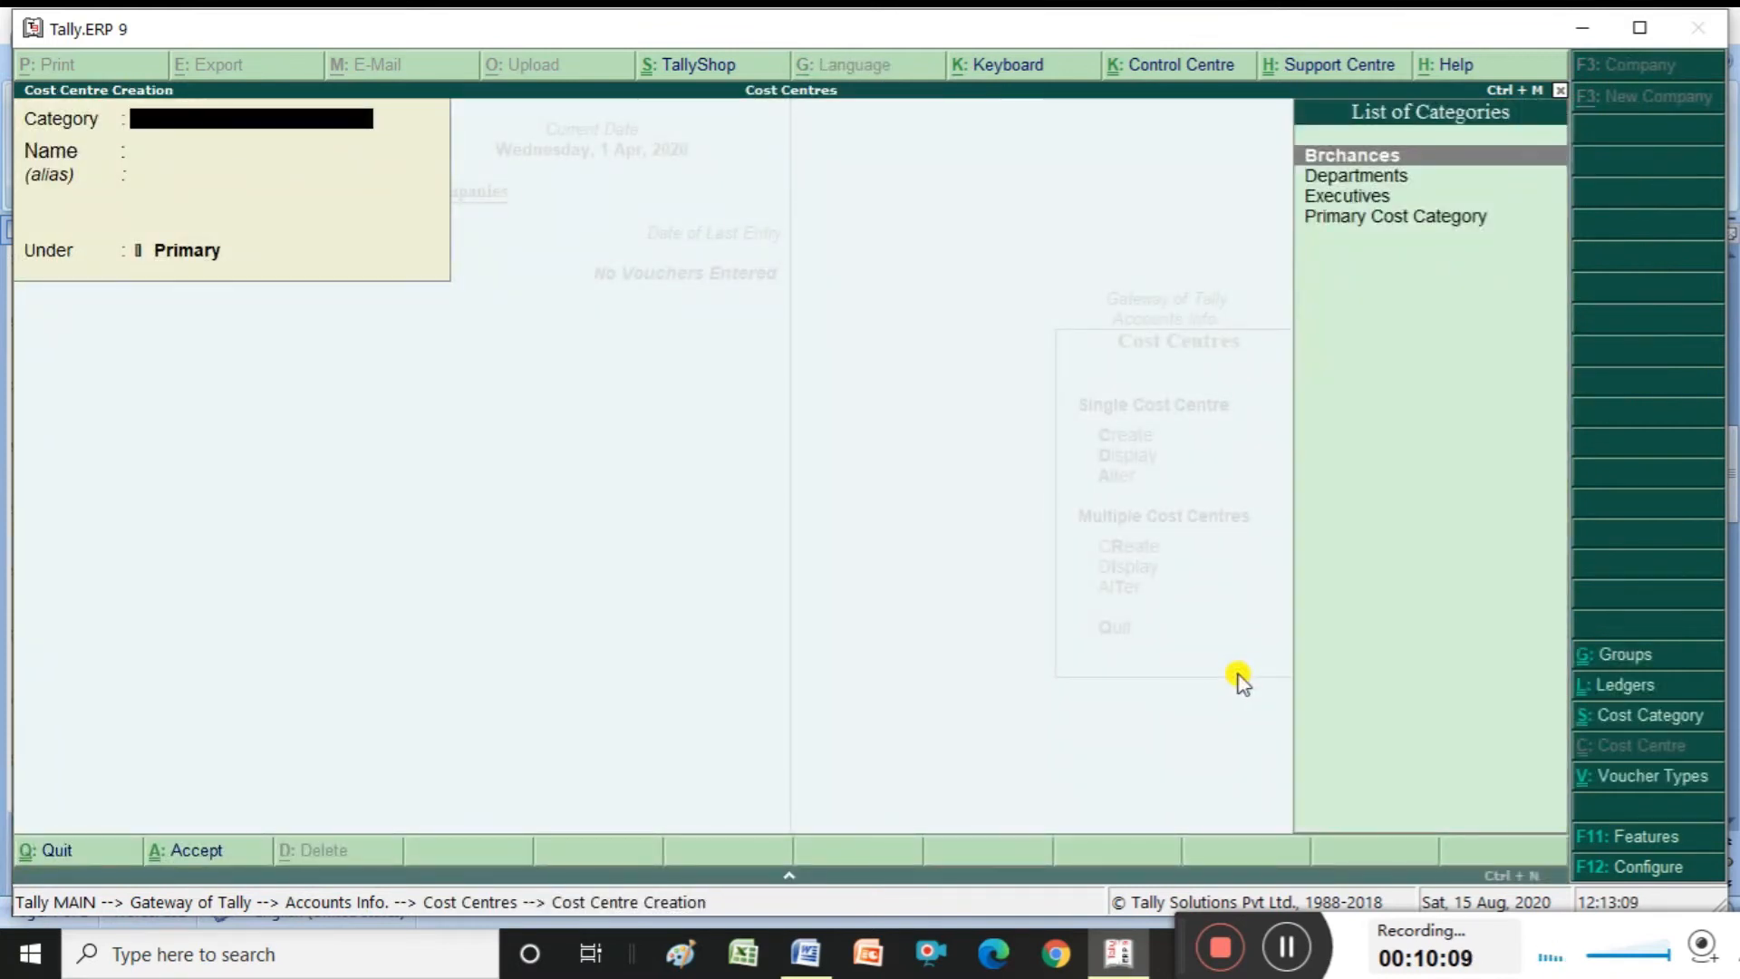
key(alt+Tab)
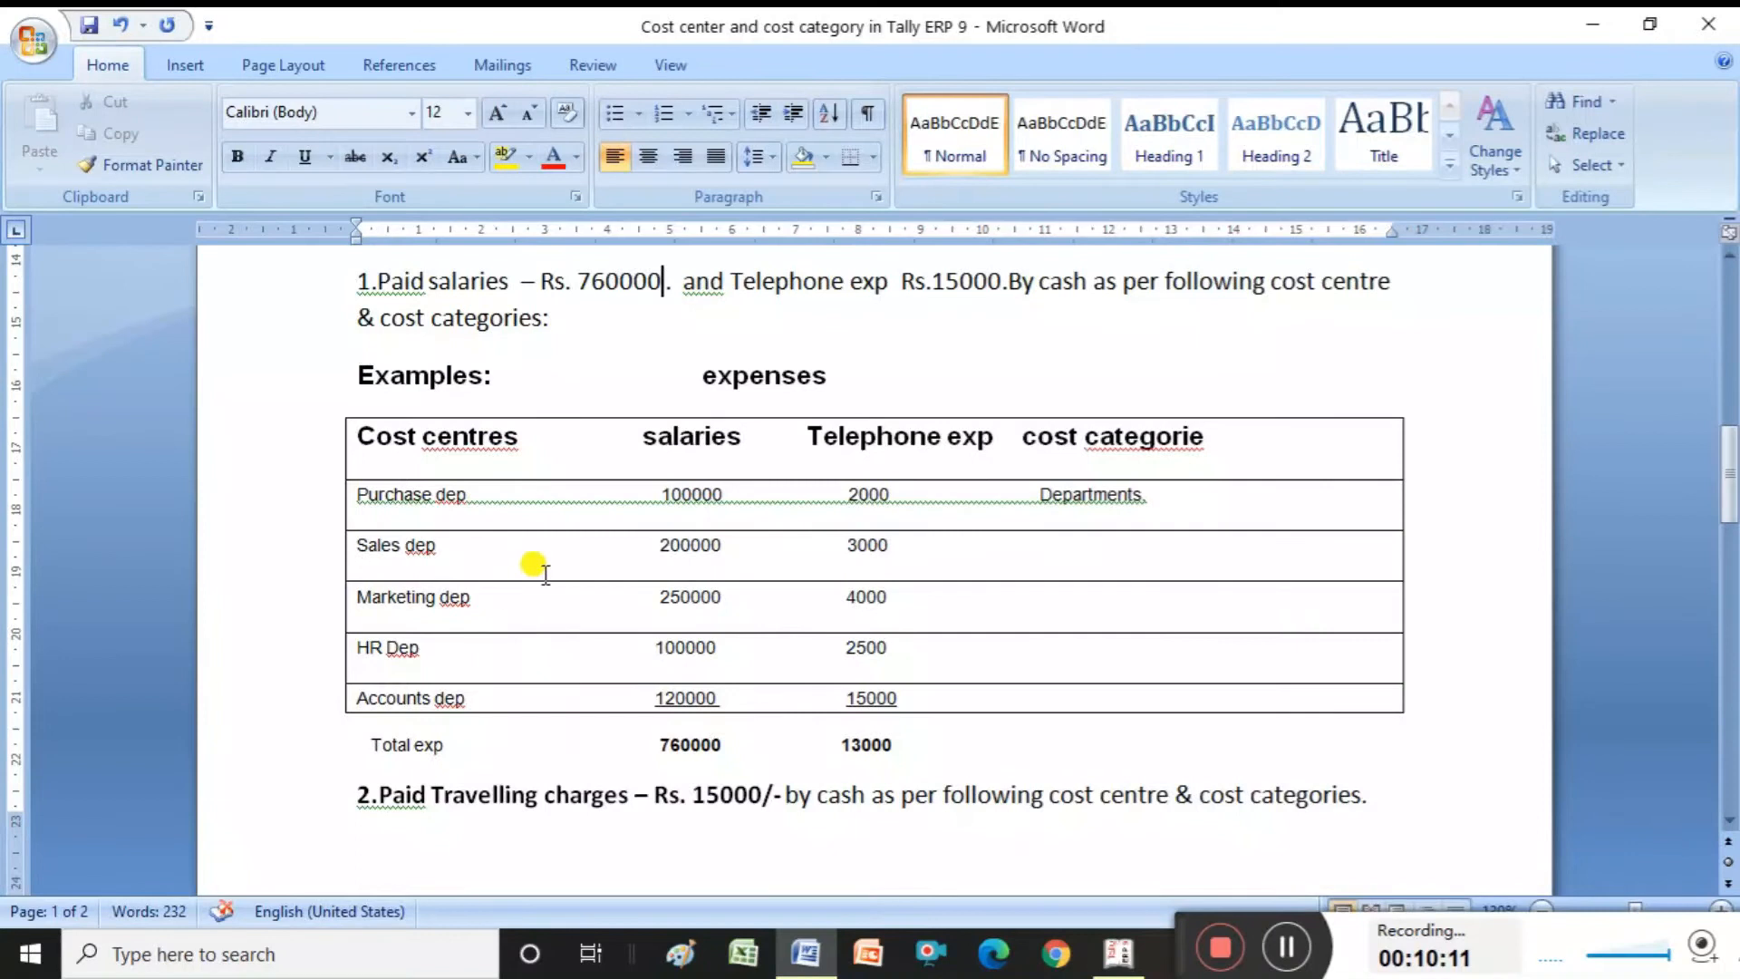
key(alt+Tab)
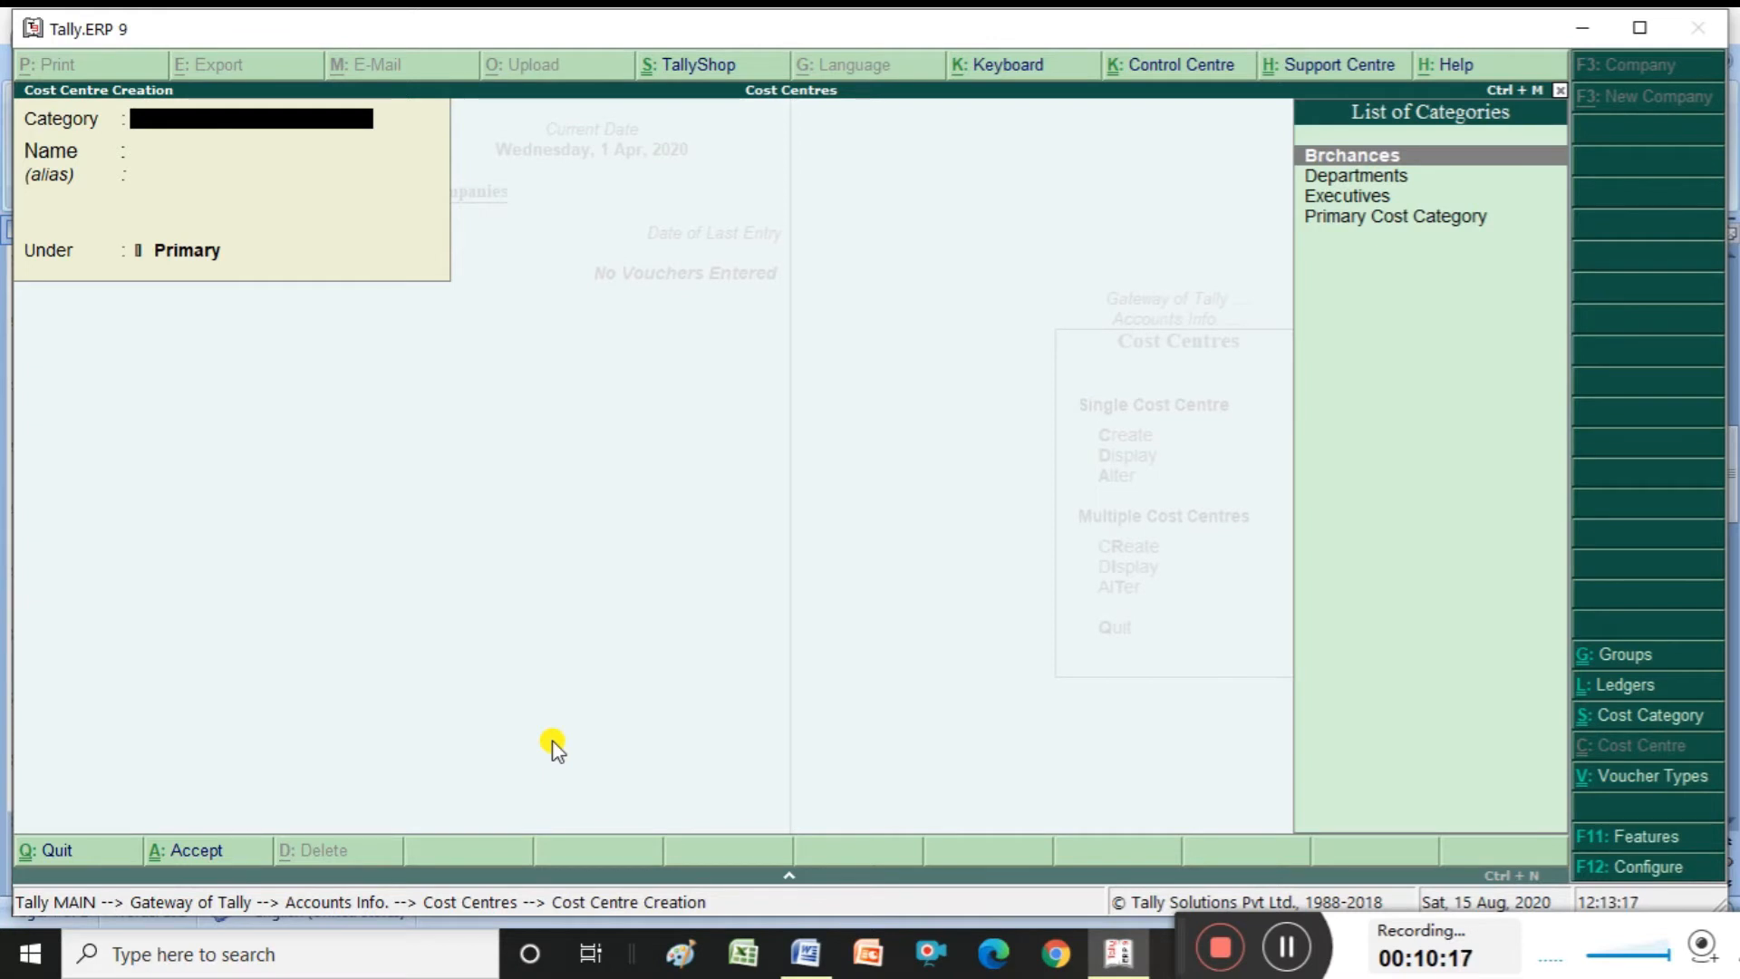
Create a cost centre named Purchase in the Departments category, under Primary
key(Down)
key(Return)
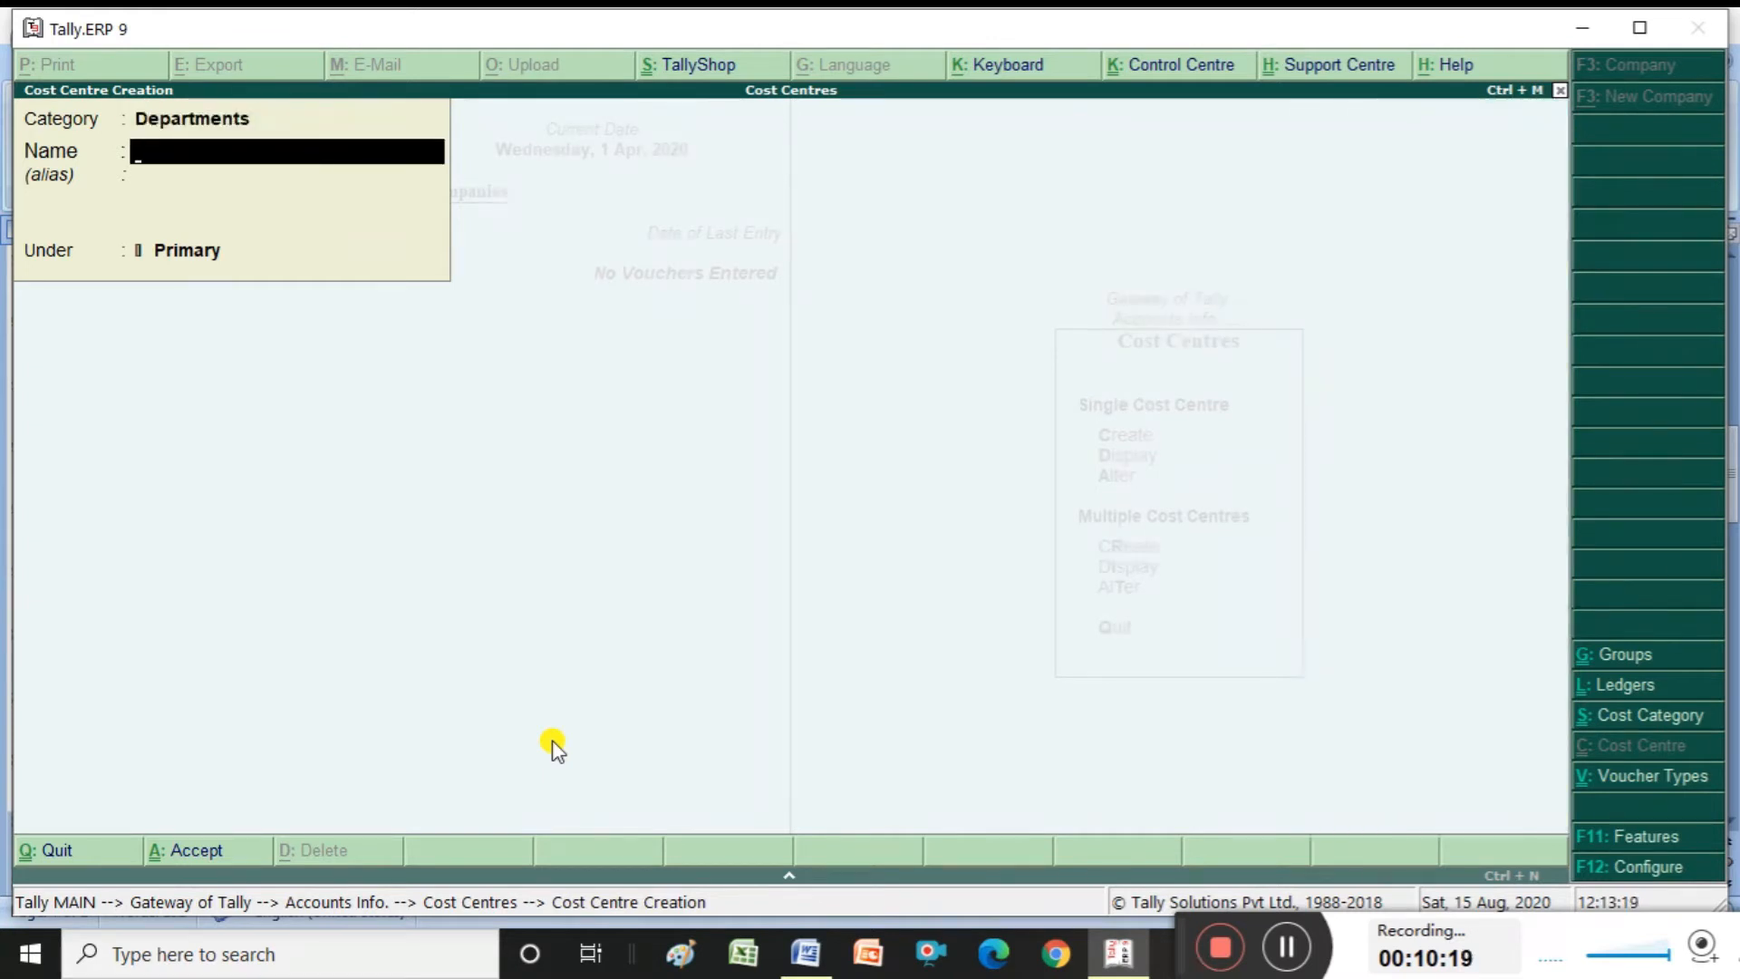
text(Purchase)
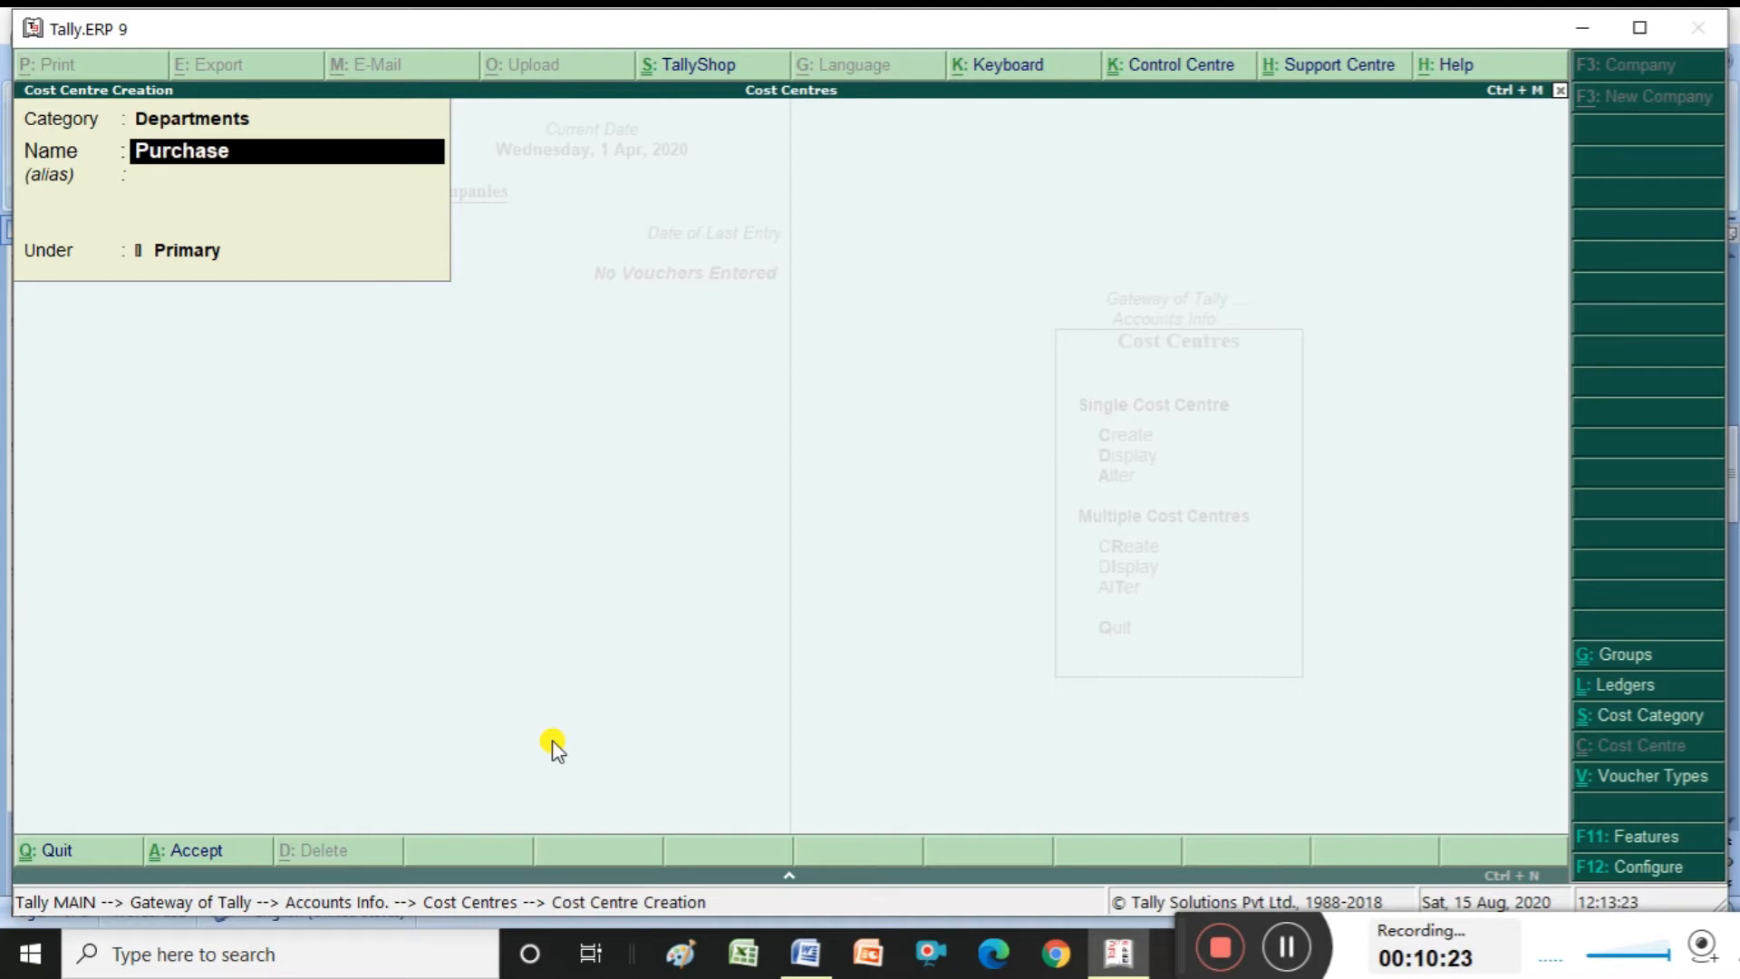
key(Return)
key(Return)
key(Return)
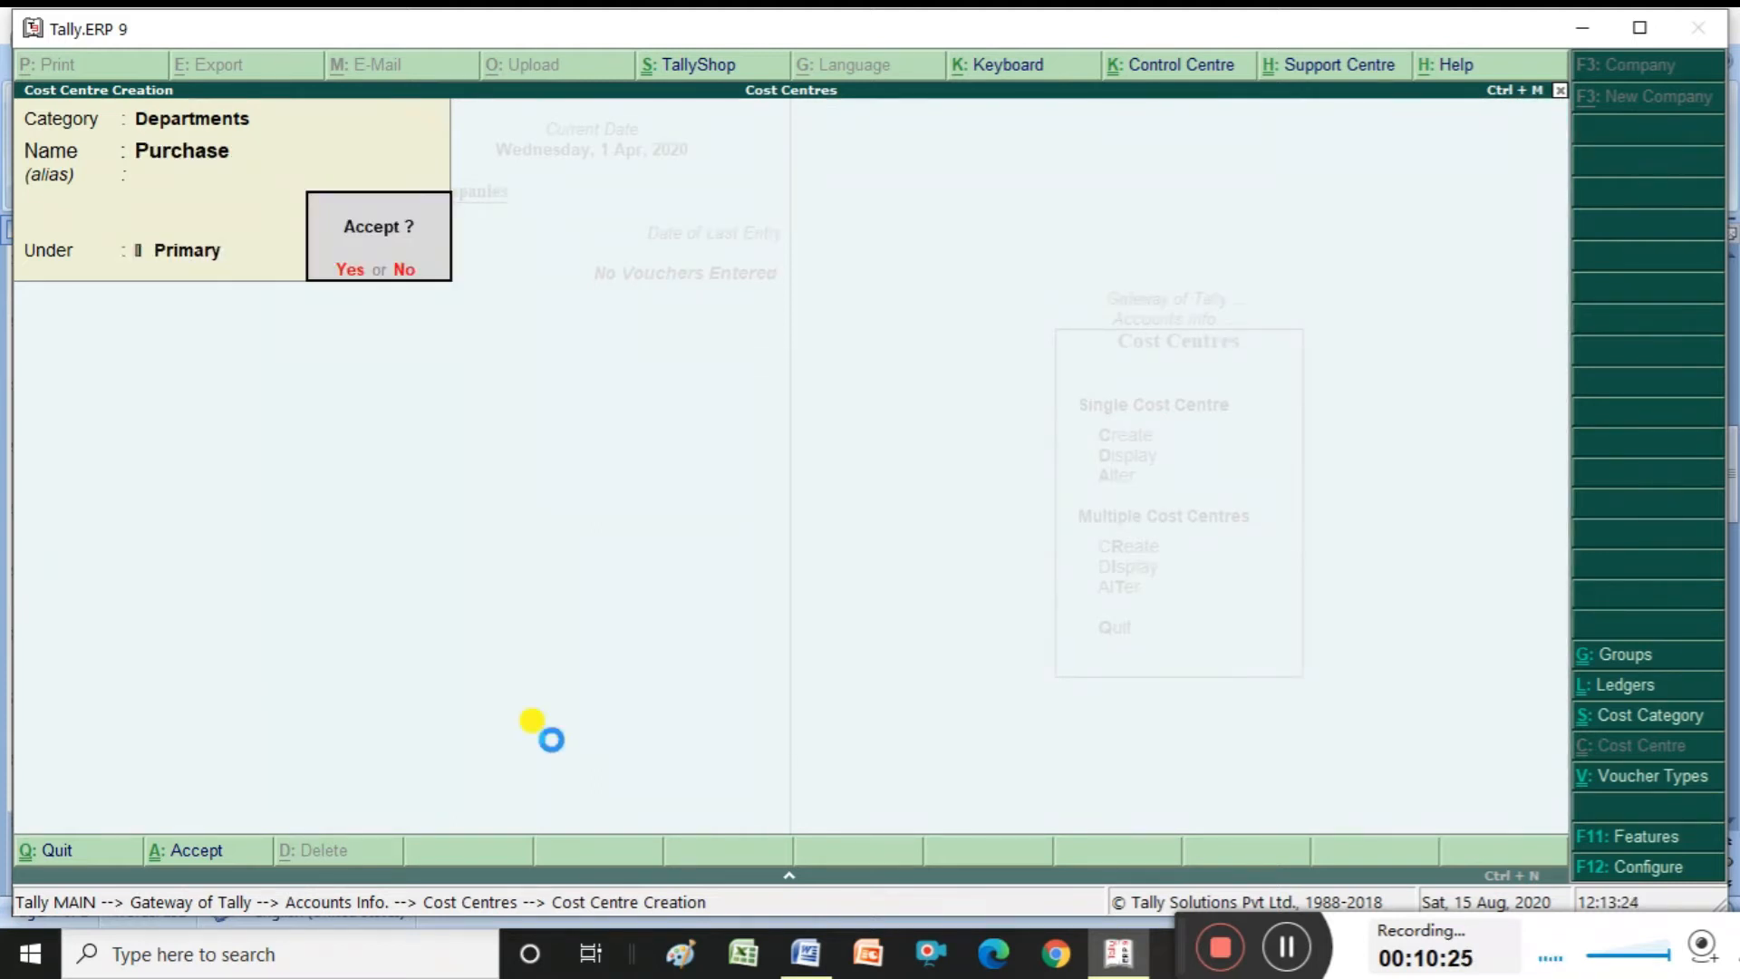
key(Return)
Create a cost centre named Sales in the Departments category, under Primary
text(Sales)
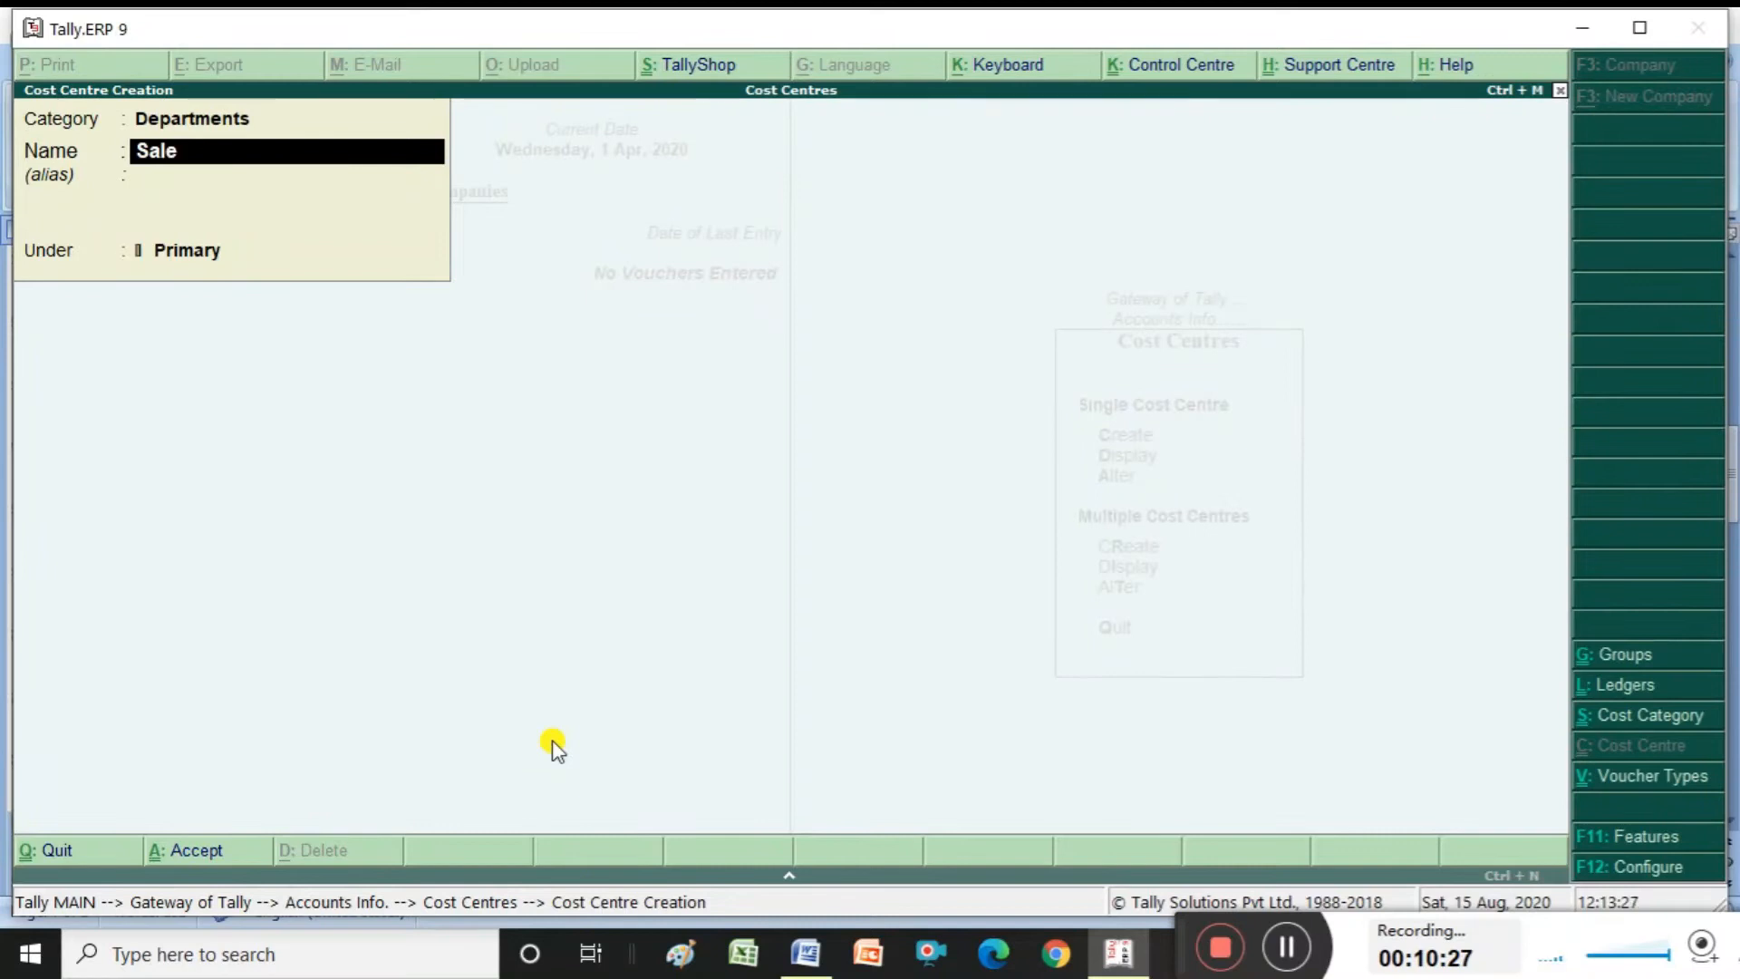
key(Return)
key(Return)
key(Return)
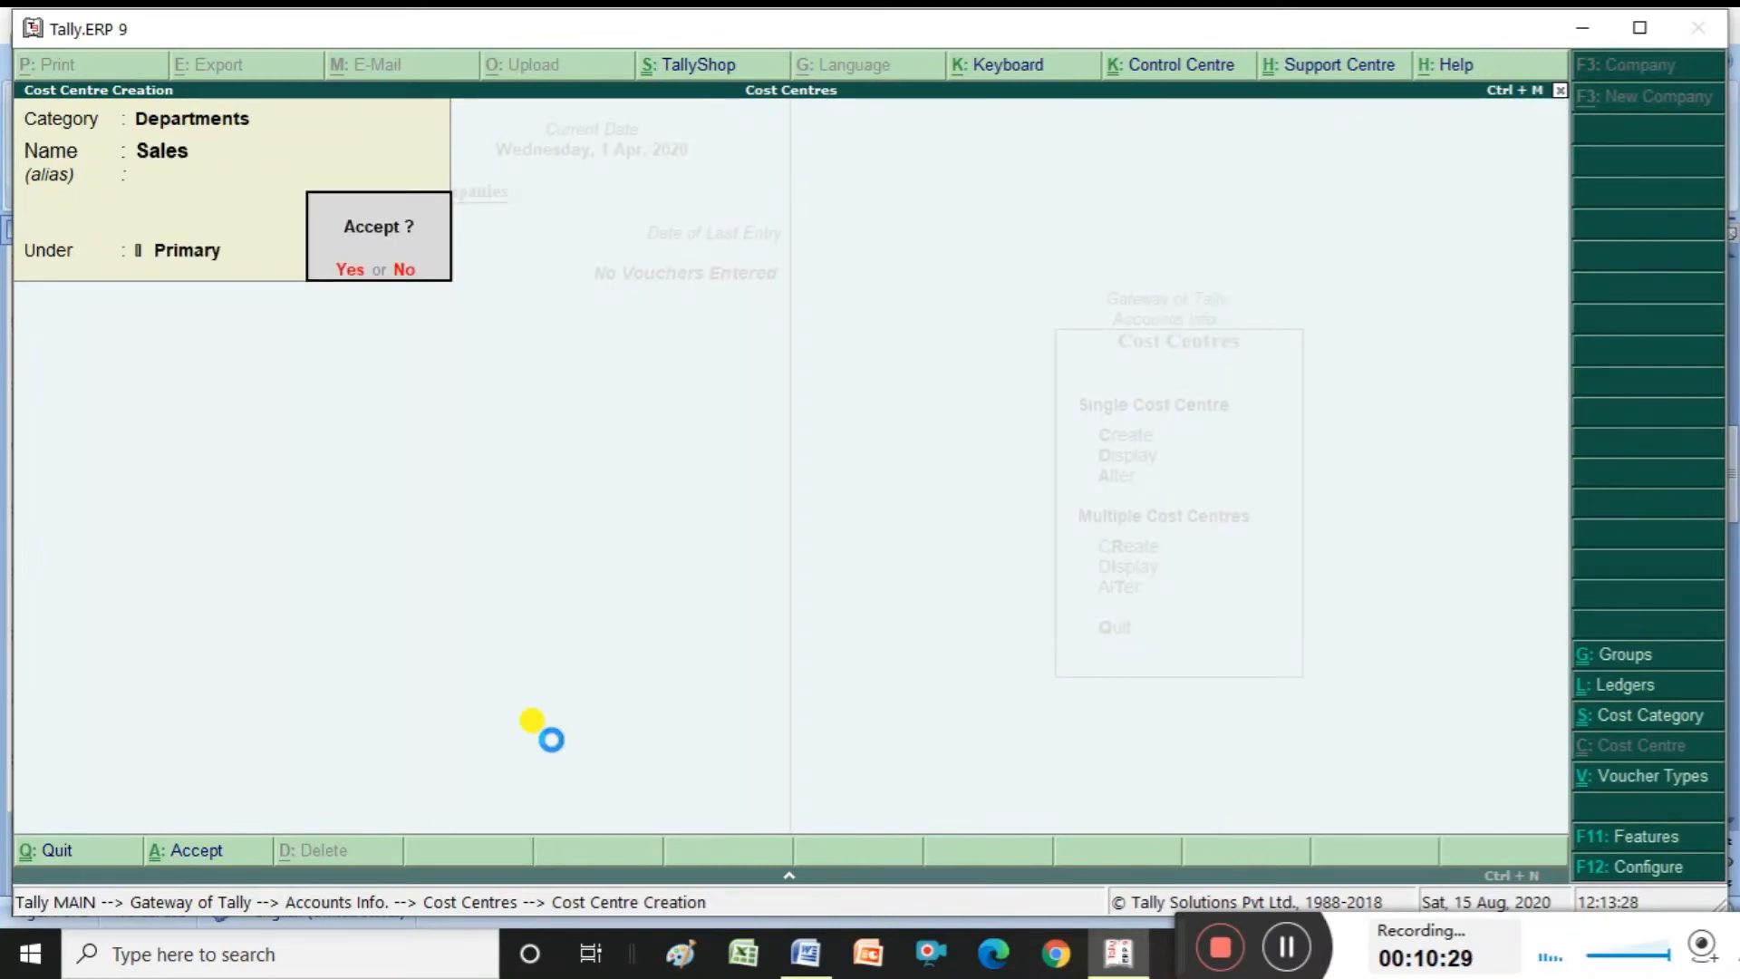
key(Return)
Create a cost centre named Accounts in the Departments category, under Primary
text(Accounts)
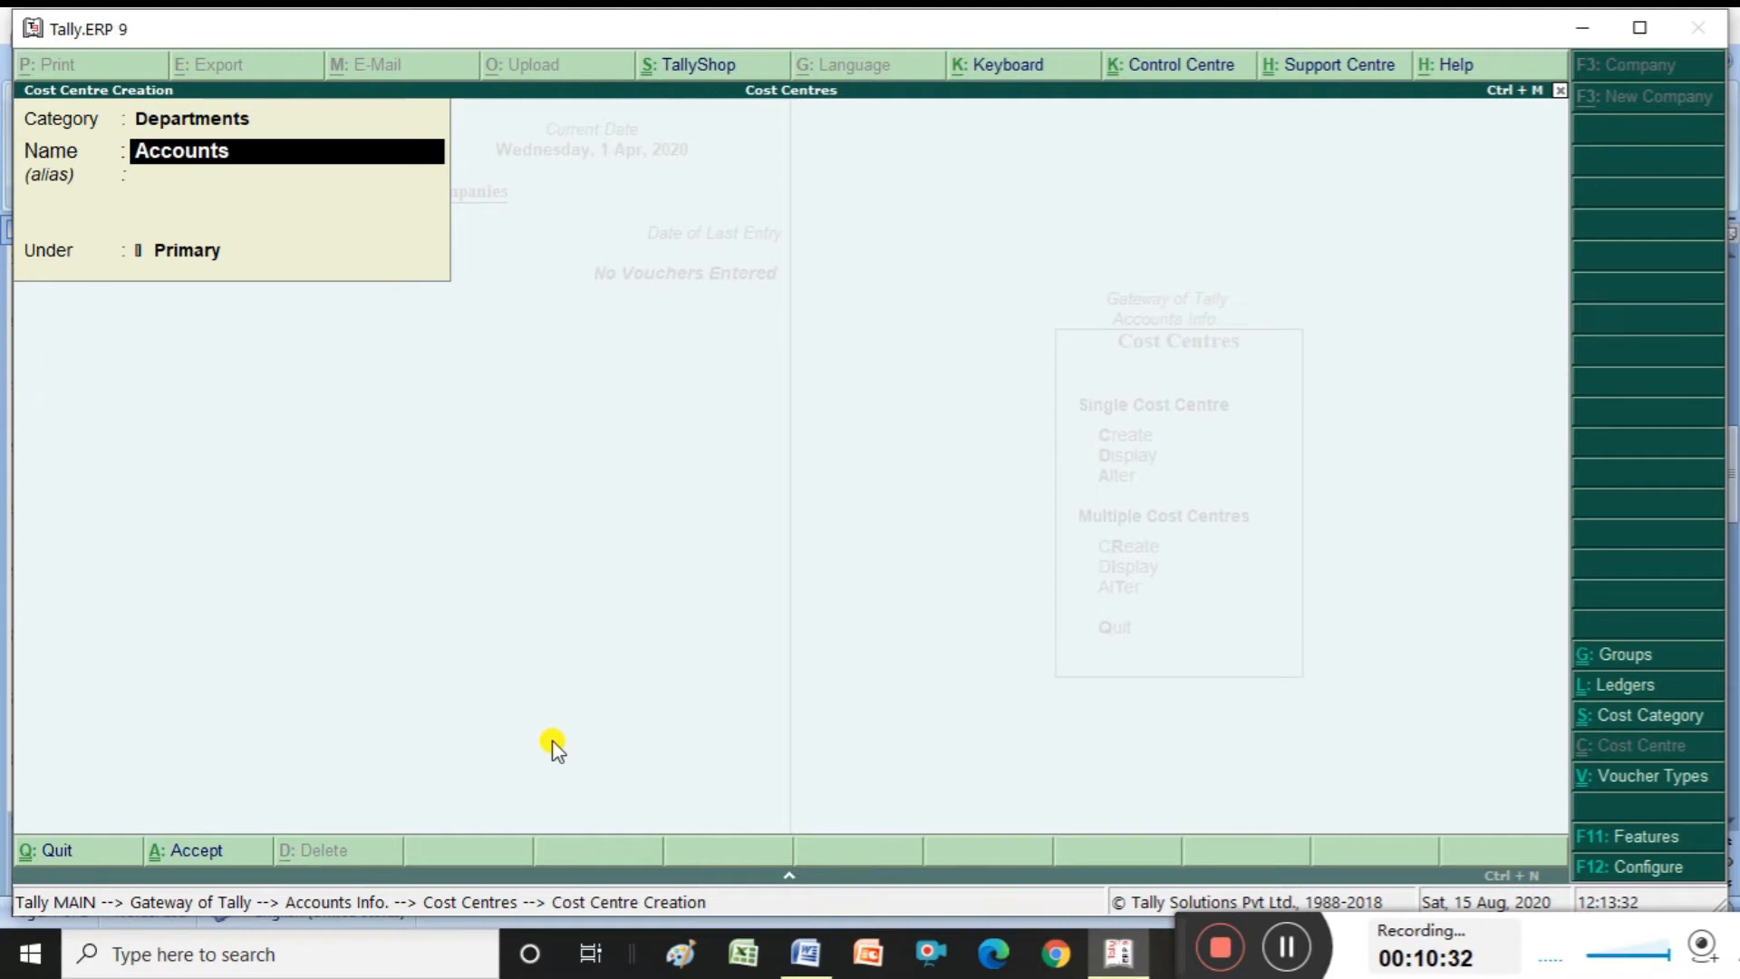
key(Return)
key(Return)
key(Return)
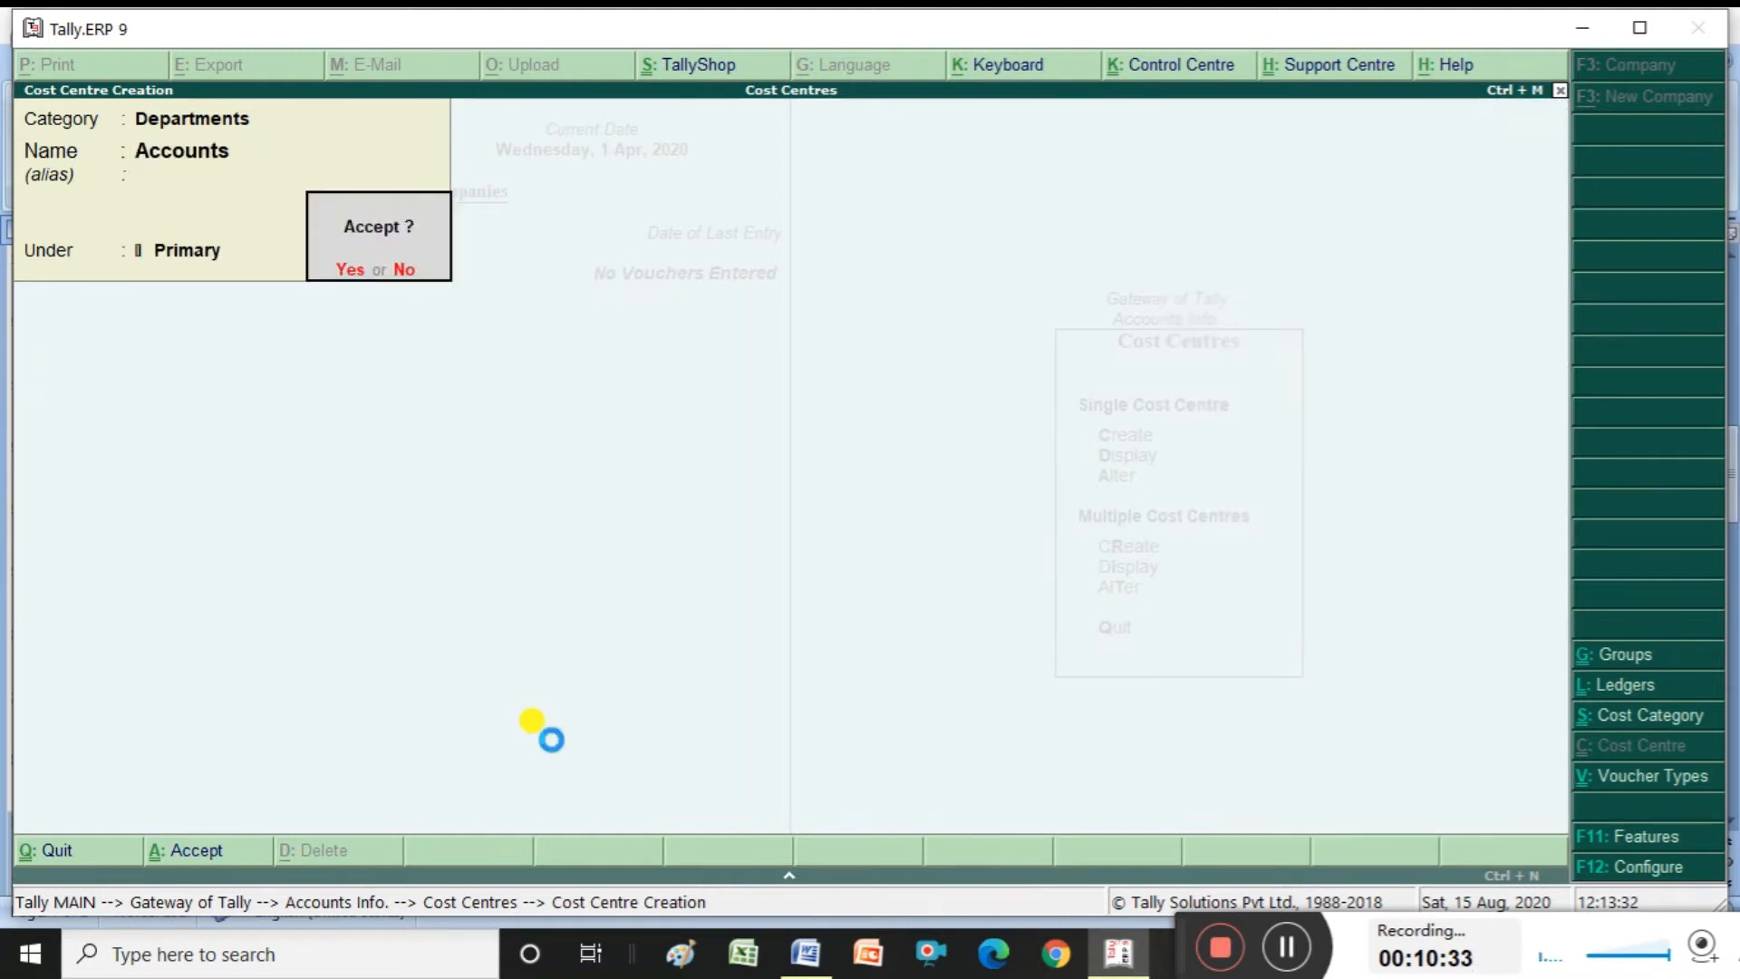
key(Return)
Create two more Departments cost centres under Primary, named Marketting and Hr
text(Markettin)
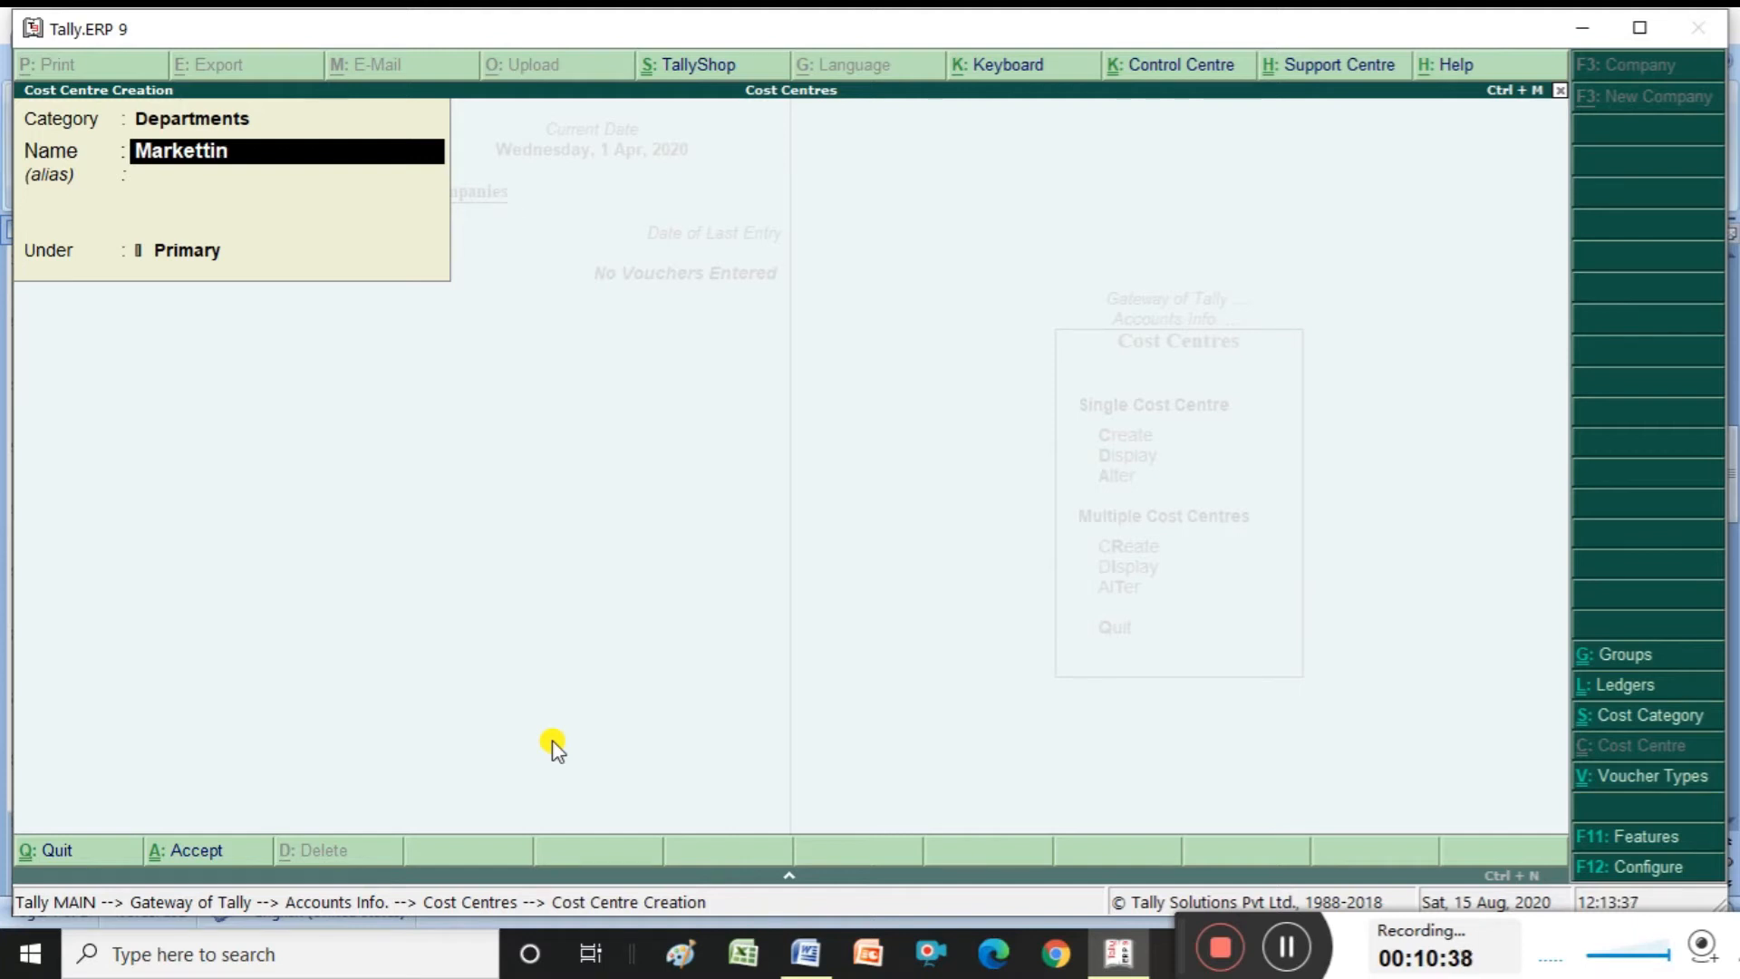
key(Return)
key(Return)
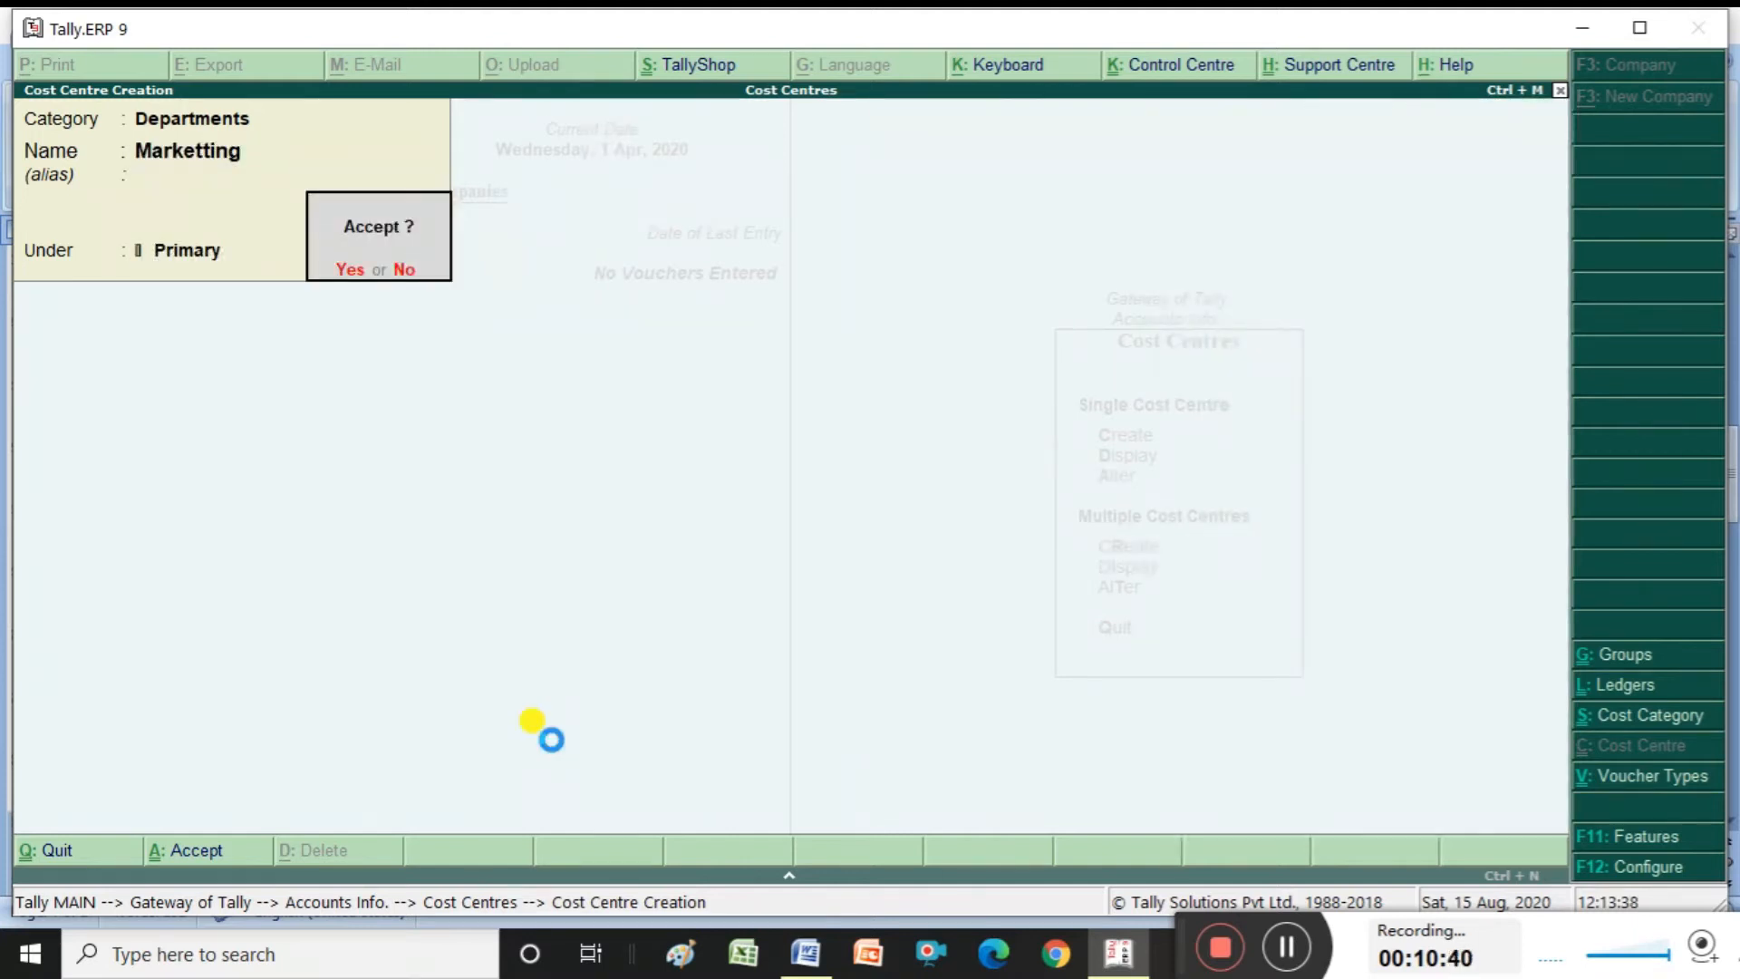
key(Return)
text(Hr)
key(Return)
key(Return)
key(Return)
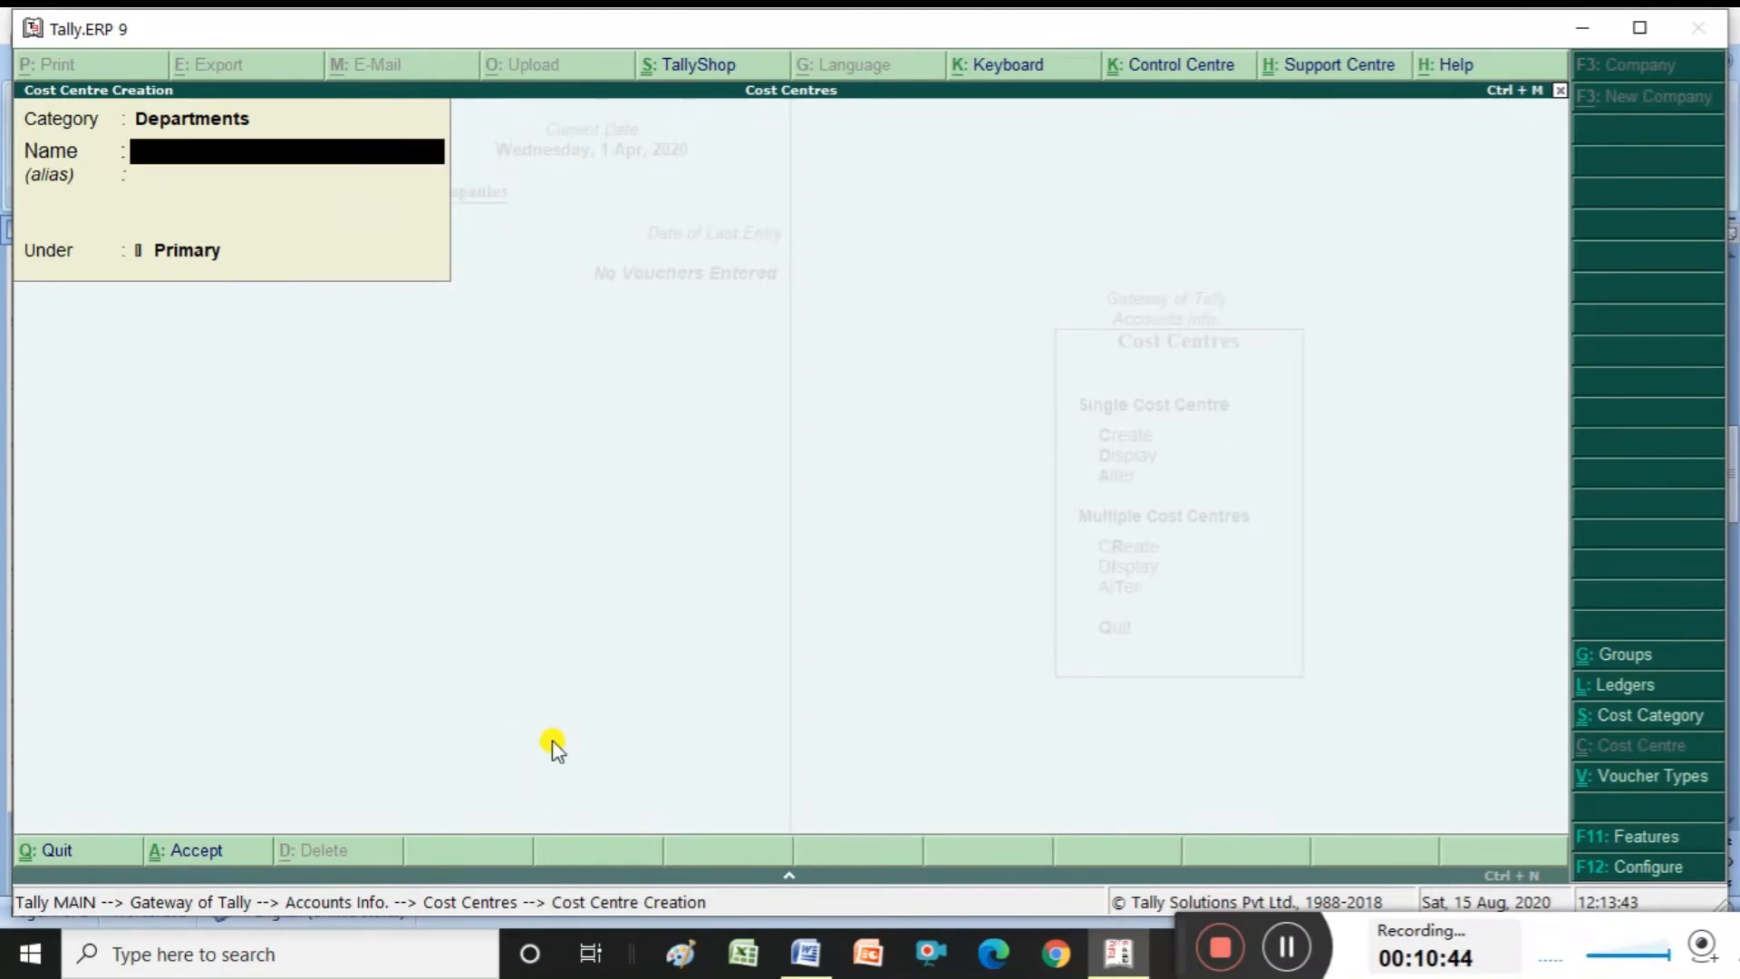
Change the category for the next cost centre from Departments to Brchances
key(BackSpace)
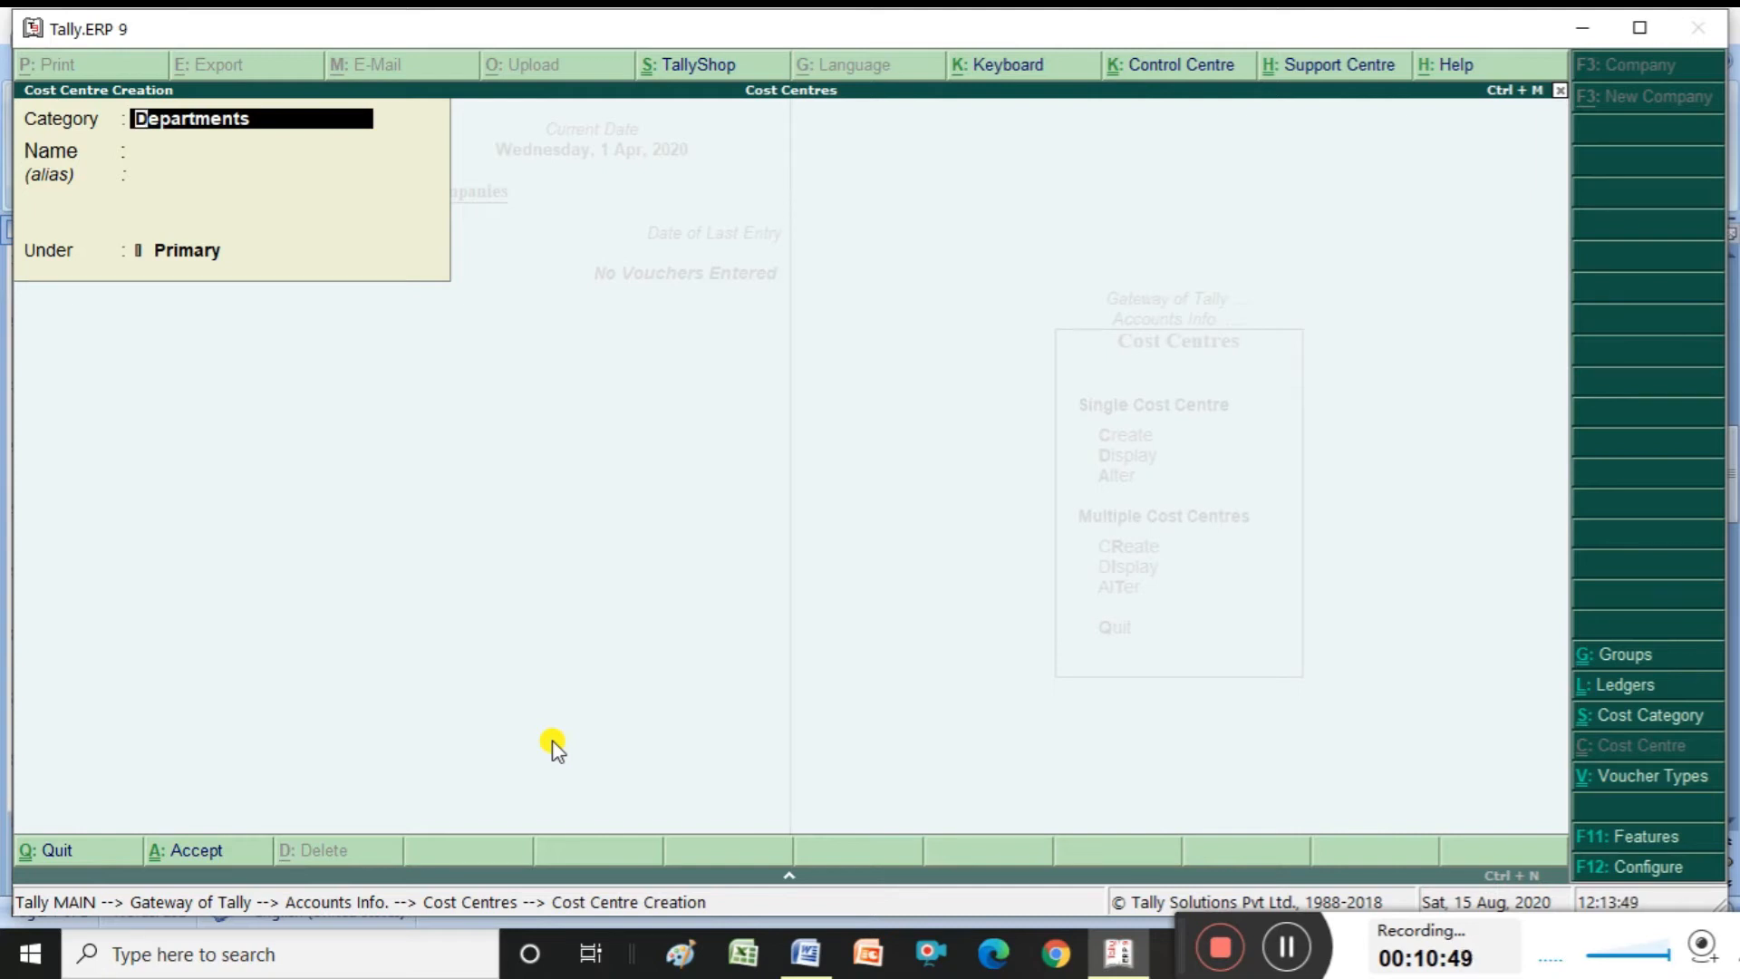
key(space)
key(BackSpace)
key(BackSpace)
key(BackSpace)
key(BackSpace)
key(BackSpace)
key(BackSpace)
key(BackSpace)
key(BackSpace)
key(BackSpace)
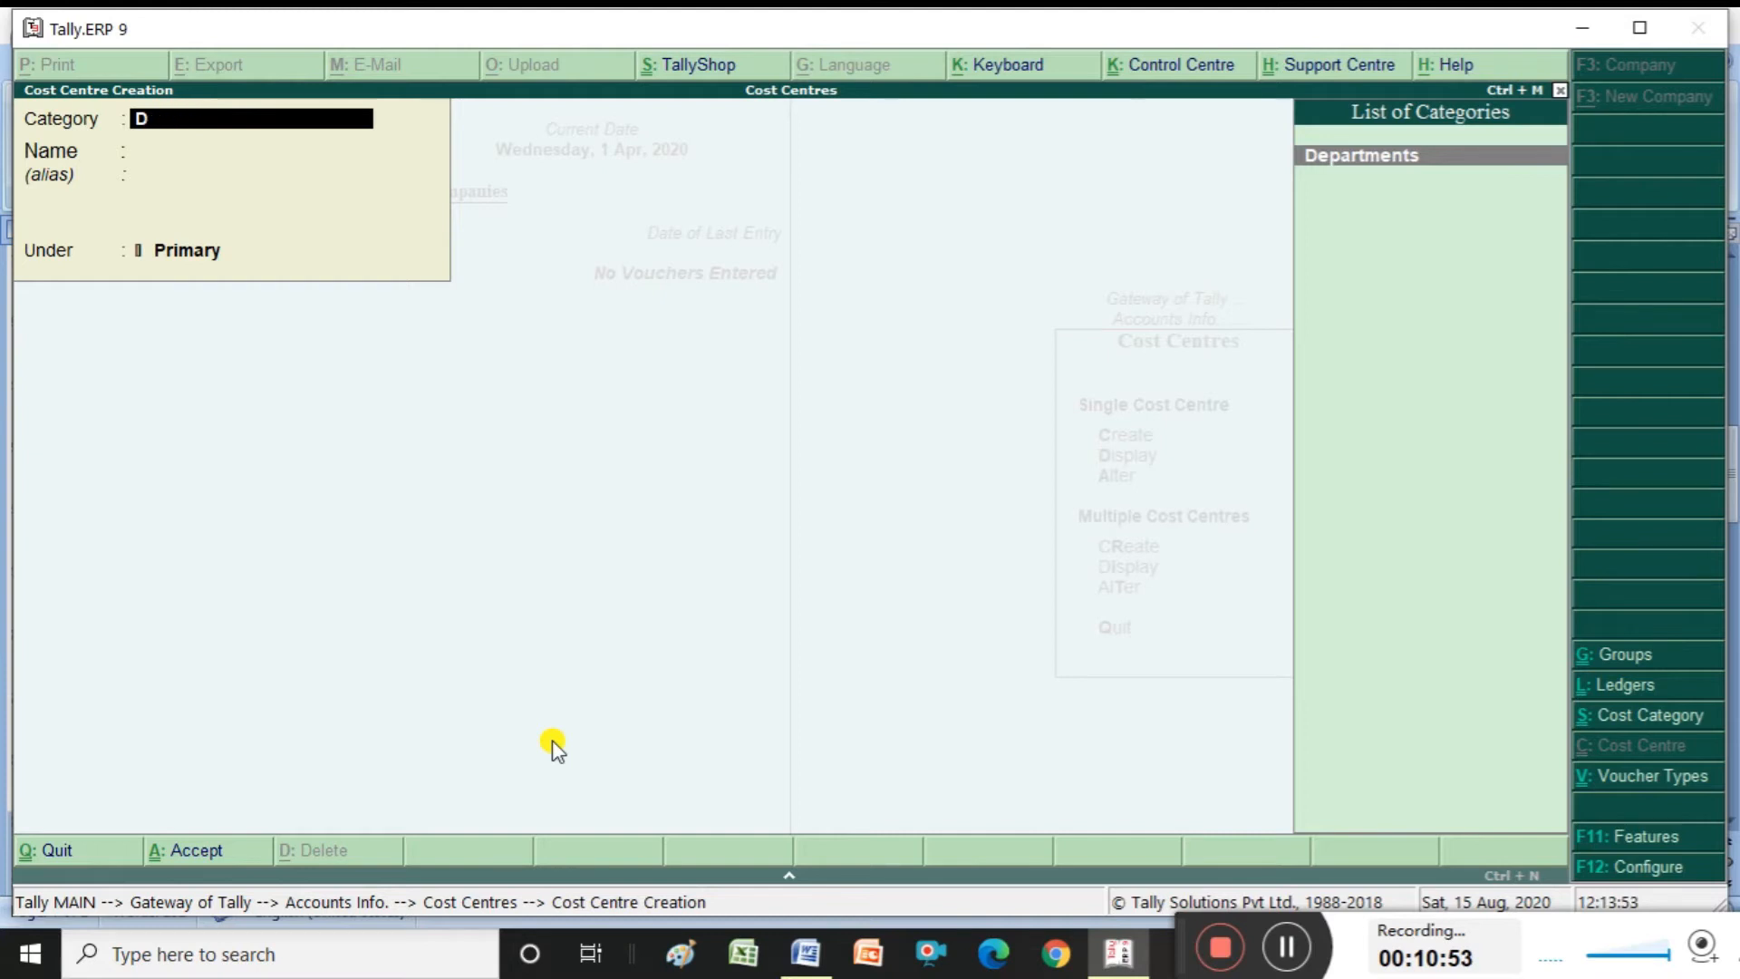
key(BackSpace)
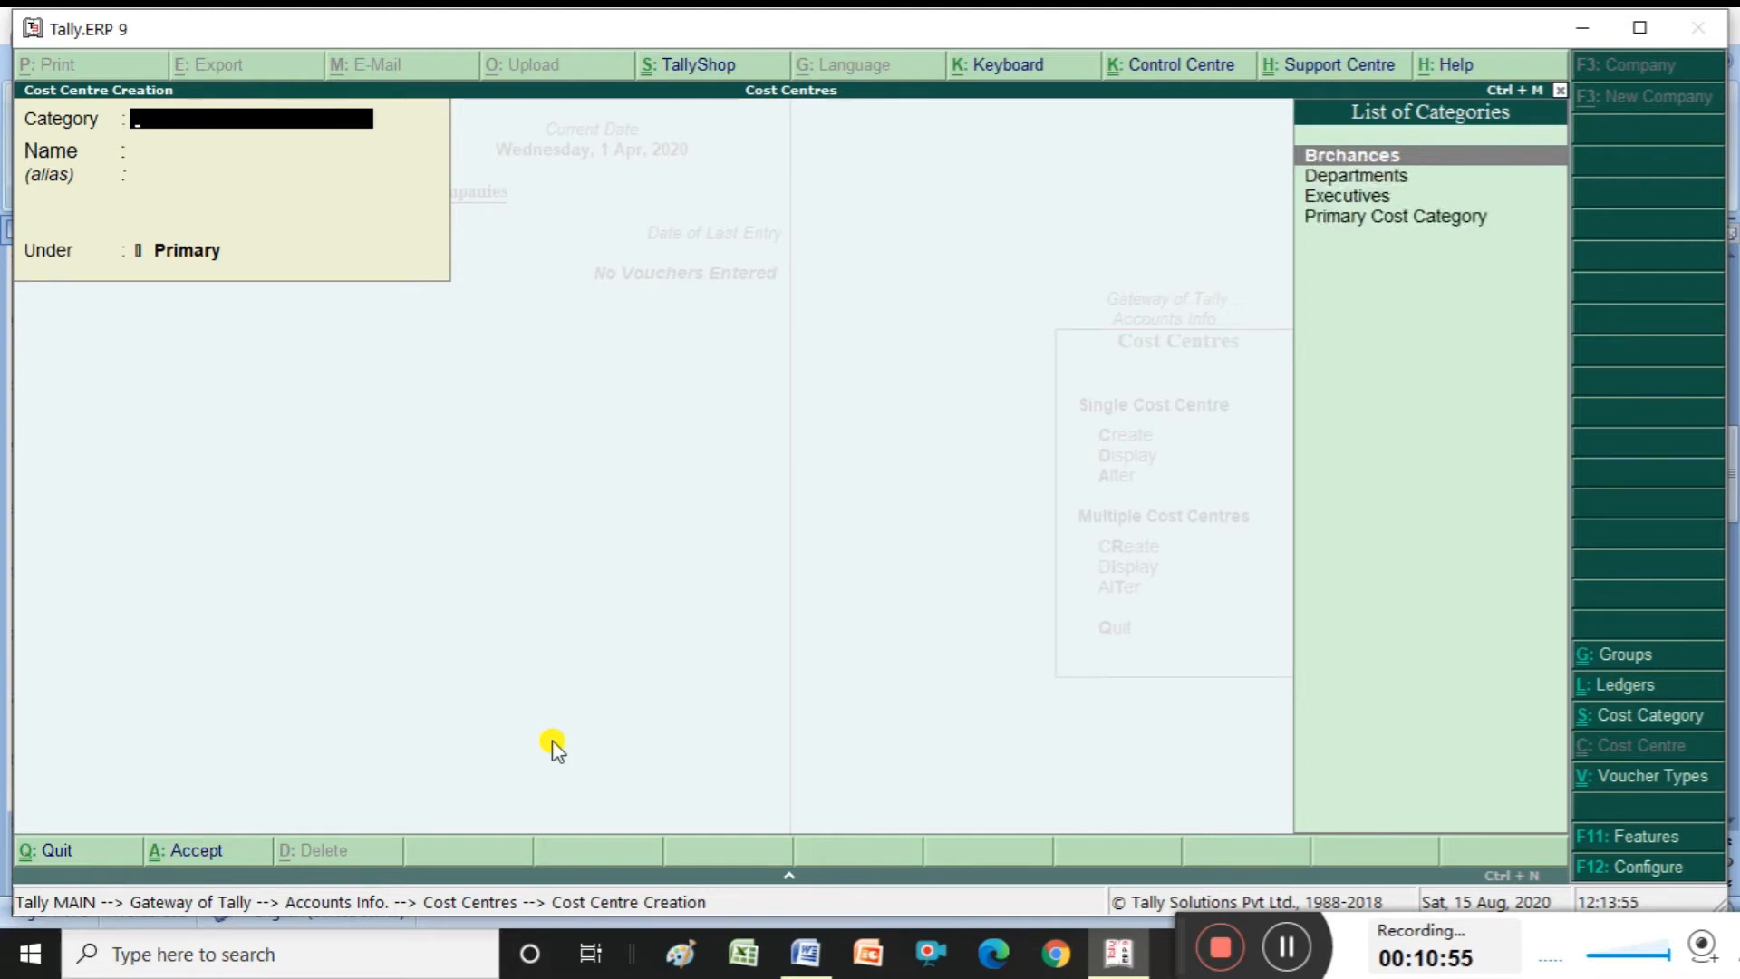
key(Return)
Check the second example in the Word notes, and in Tally.ERP 9 create a cost centre named Mumbai in Brchances, under Primary
key(alt+Tab)
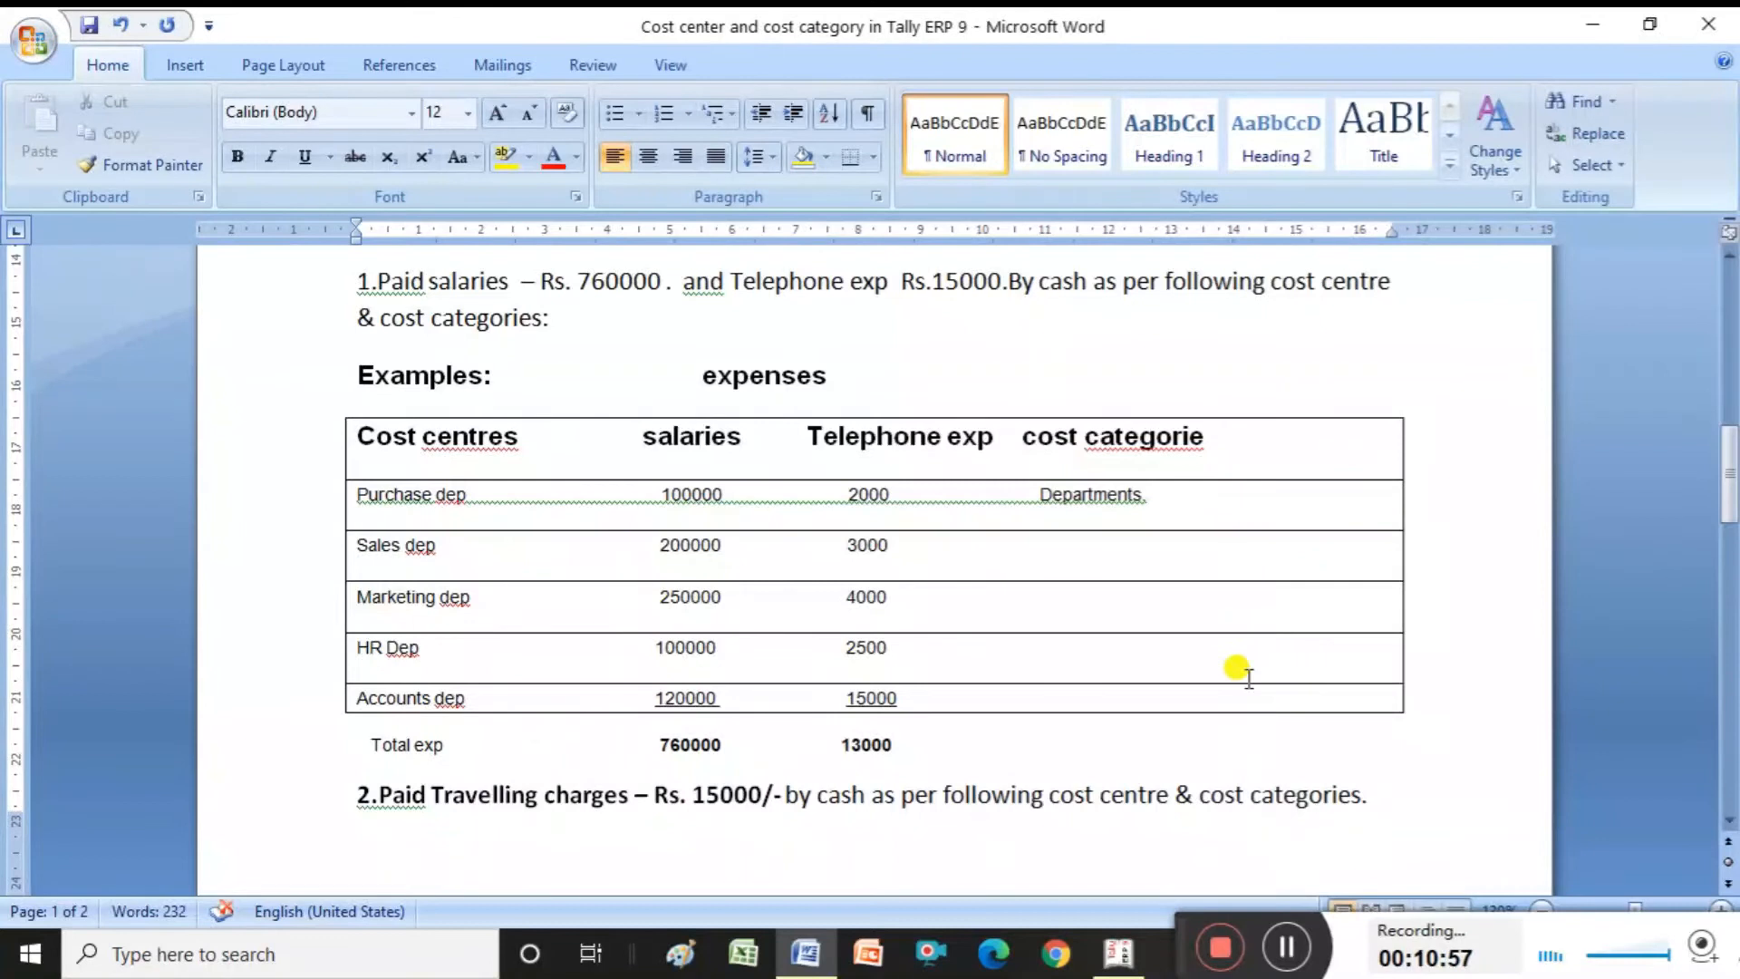
mouse_move(1728, 480)
mouse_down()
mouse_move(1732, 582)
mouse_move(1729, 508)
mouse_up()
key(alt+Tab)
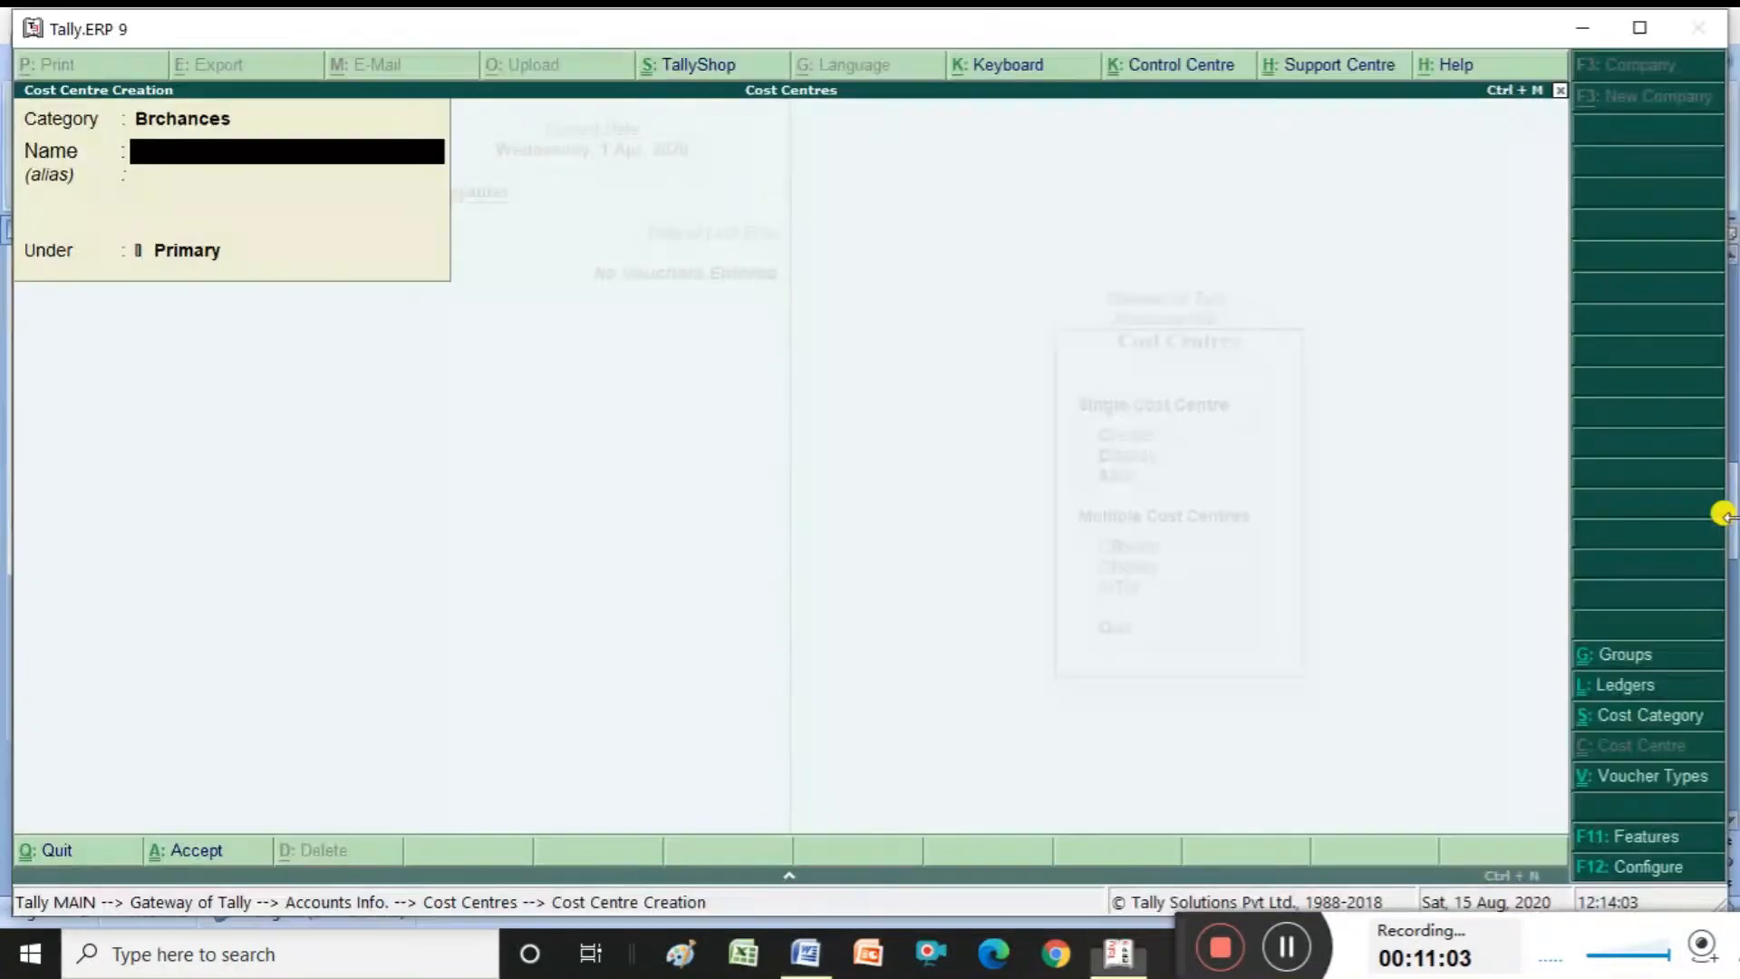
text(Mu)
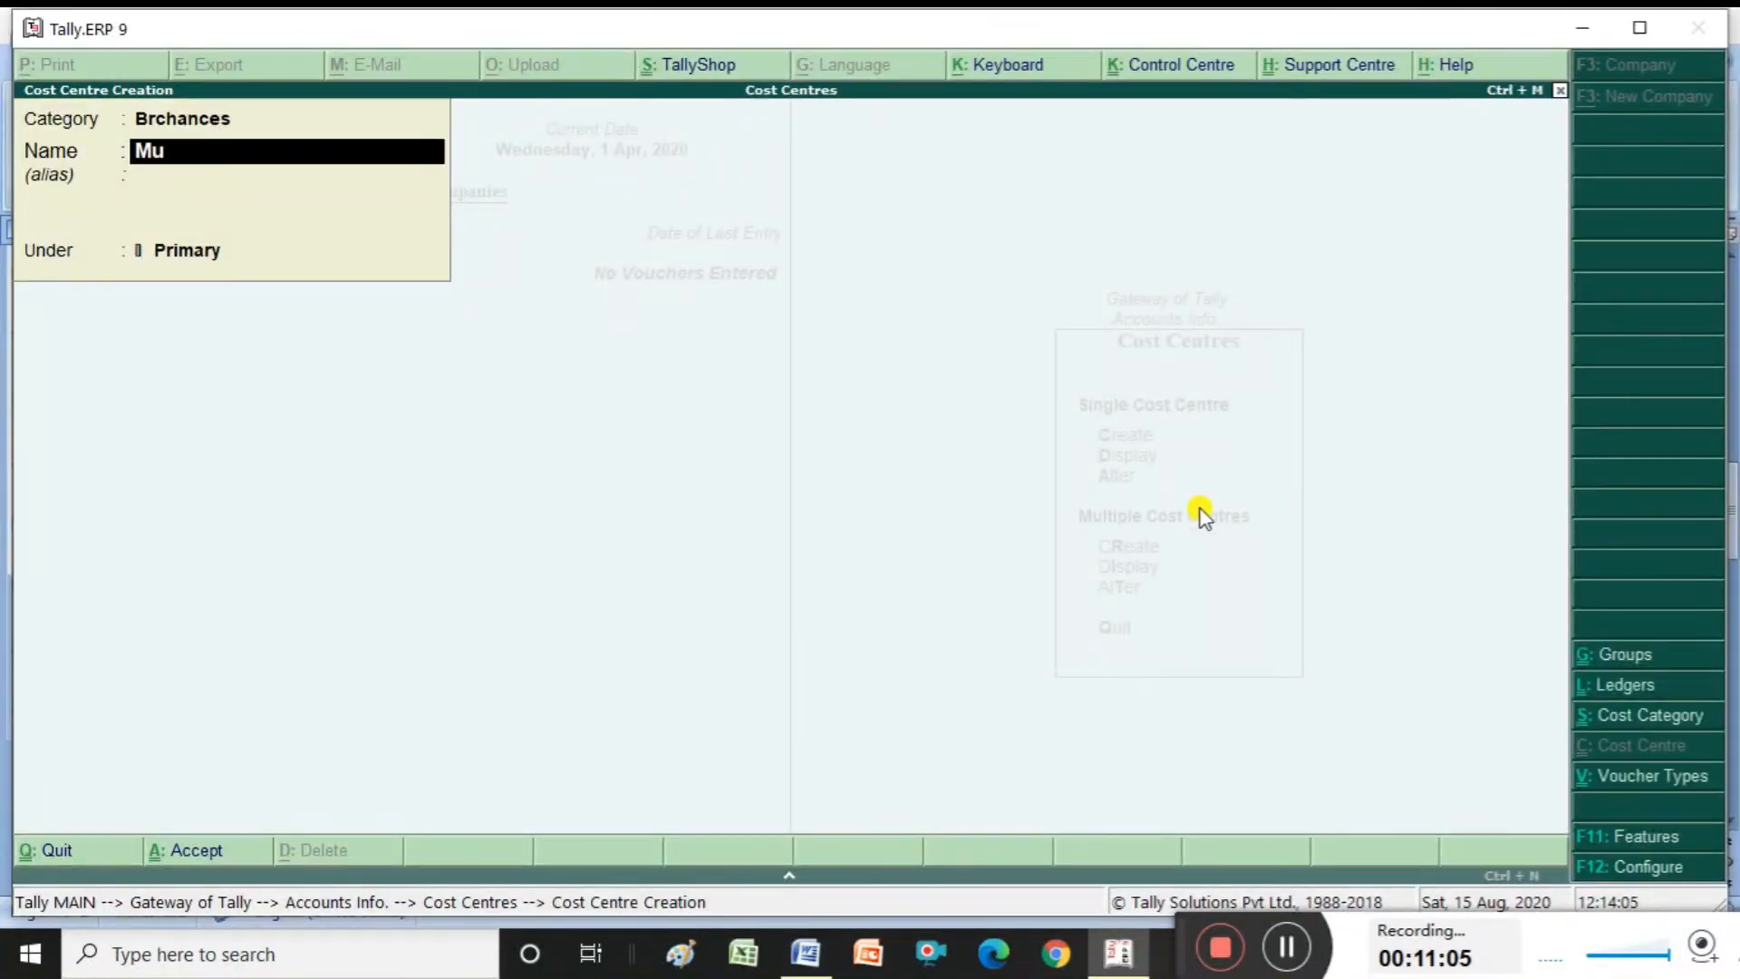
text(mba)
key(Return)
key(Return)
key(Return)
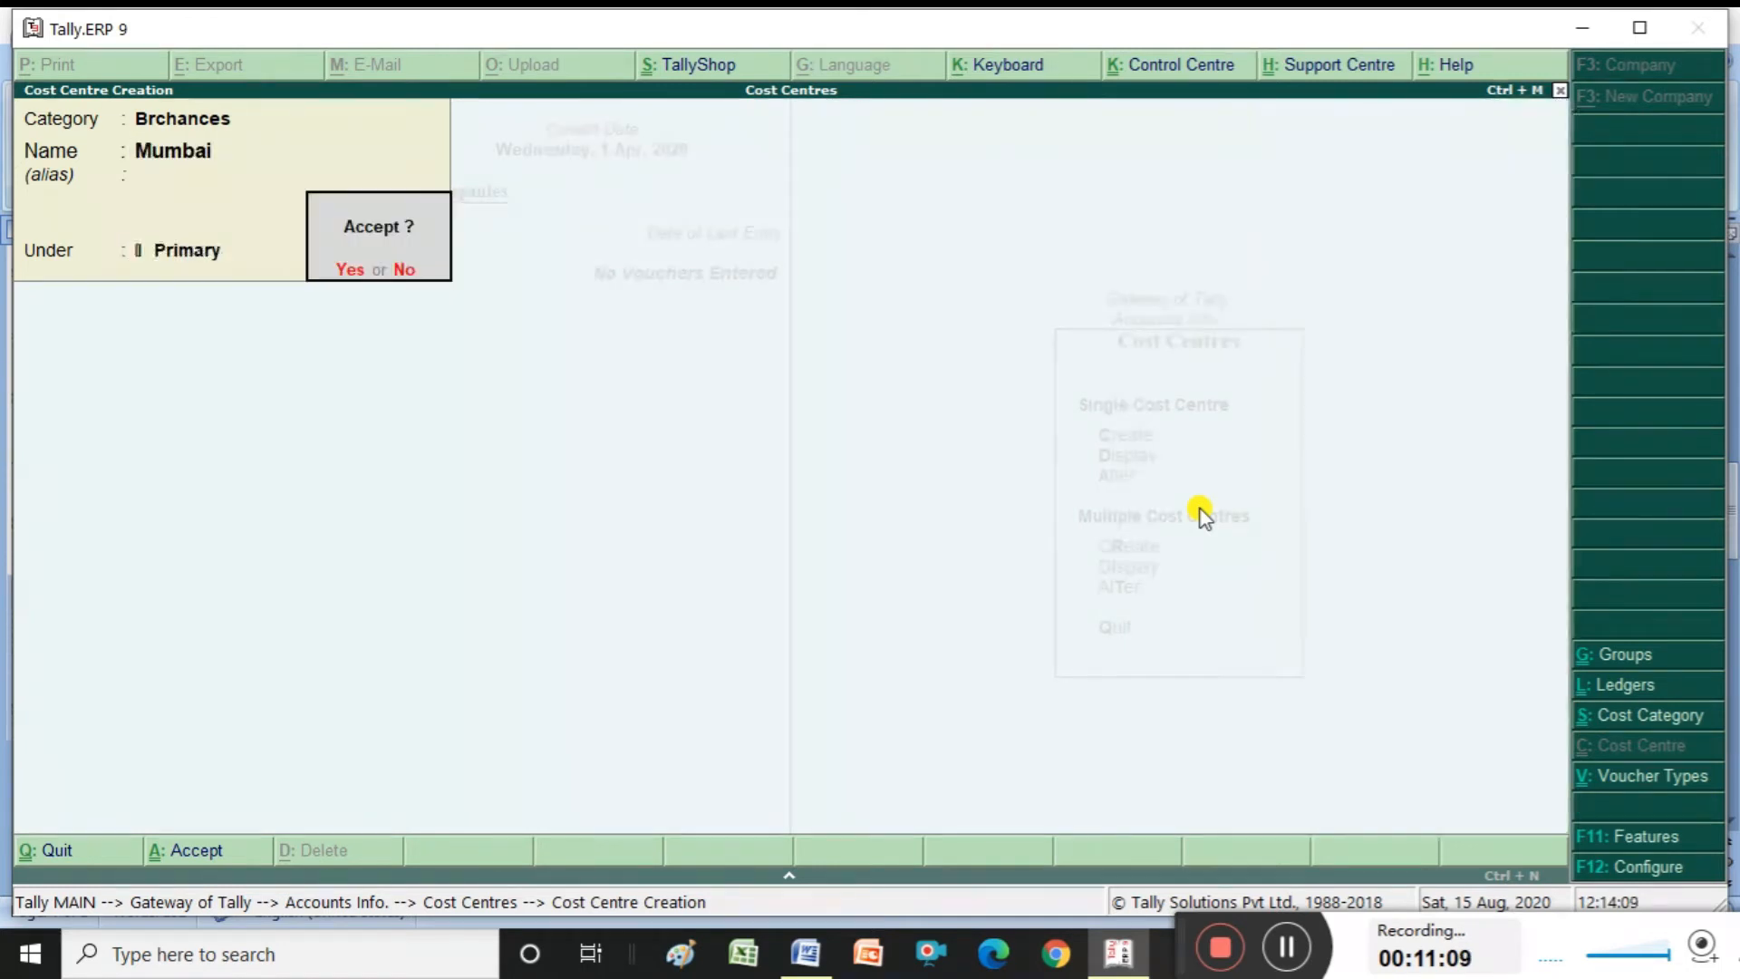
key(Return)
Create a cost centre named Delhi in the Brchances category, under Primary, and leave cost centre creation
text(Delhi)
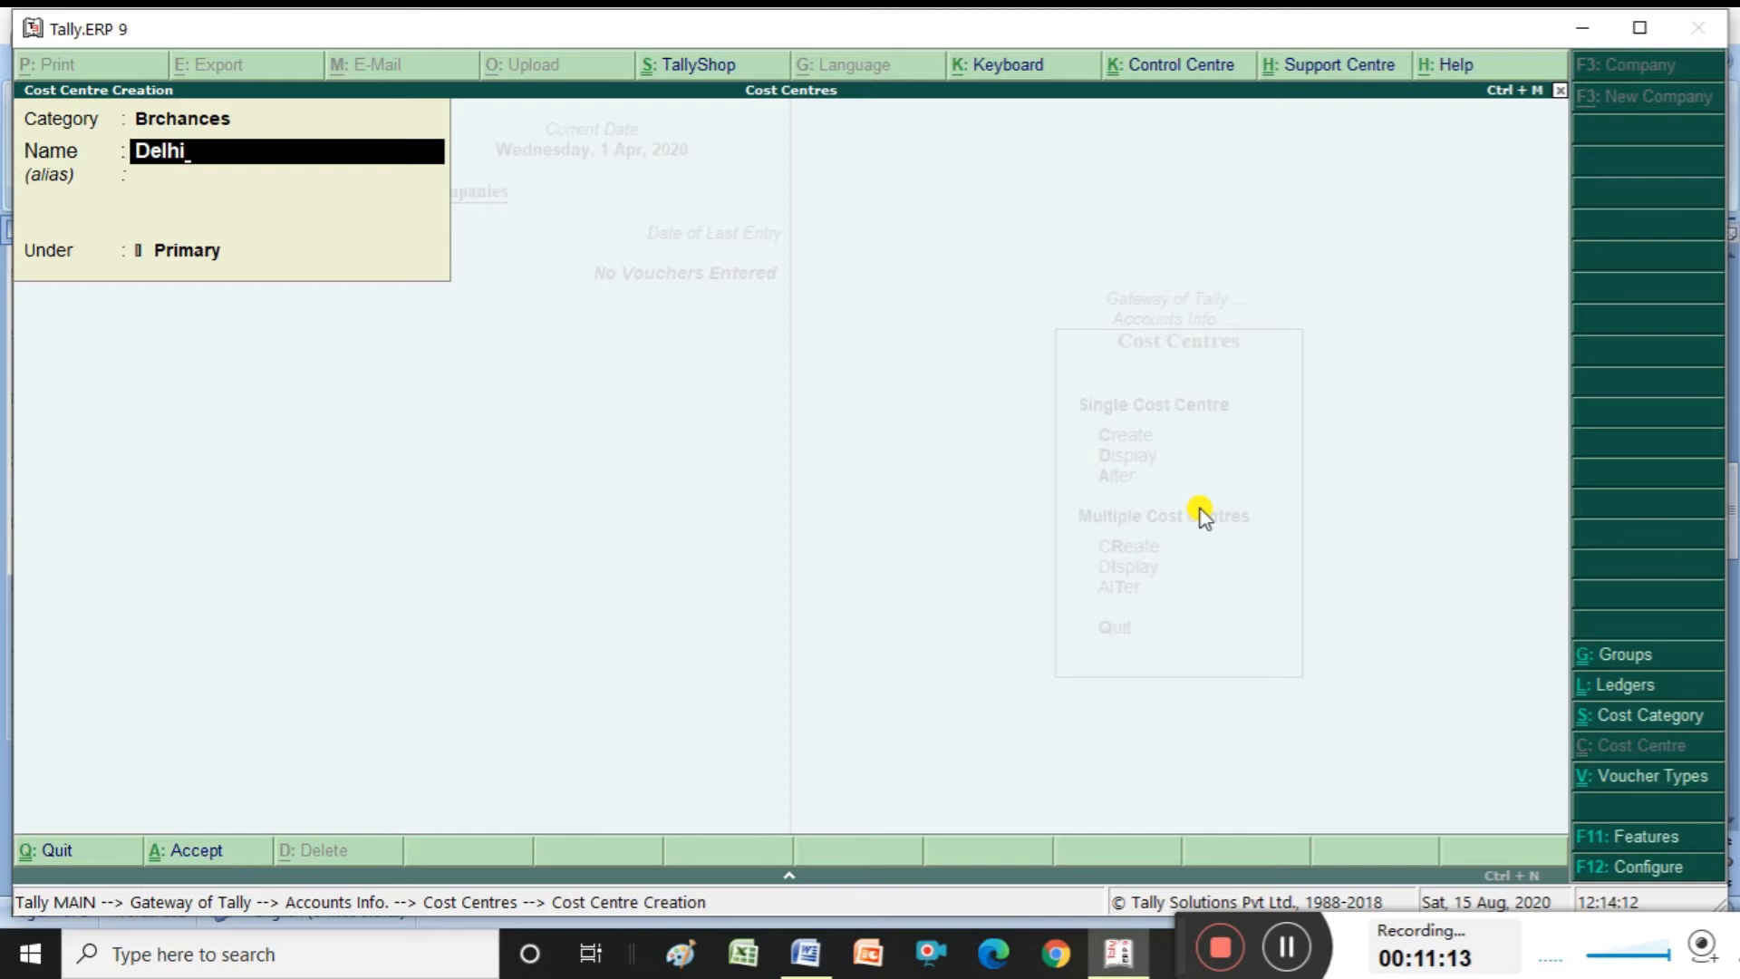
key(Return)
key(Return)
key(Return)
key(Return)
key(Escape)
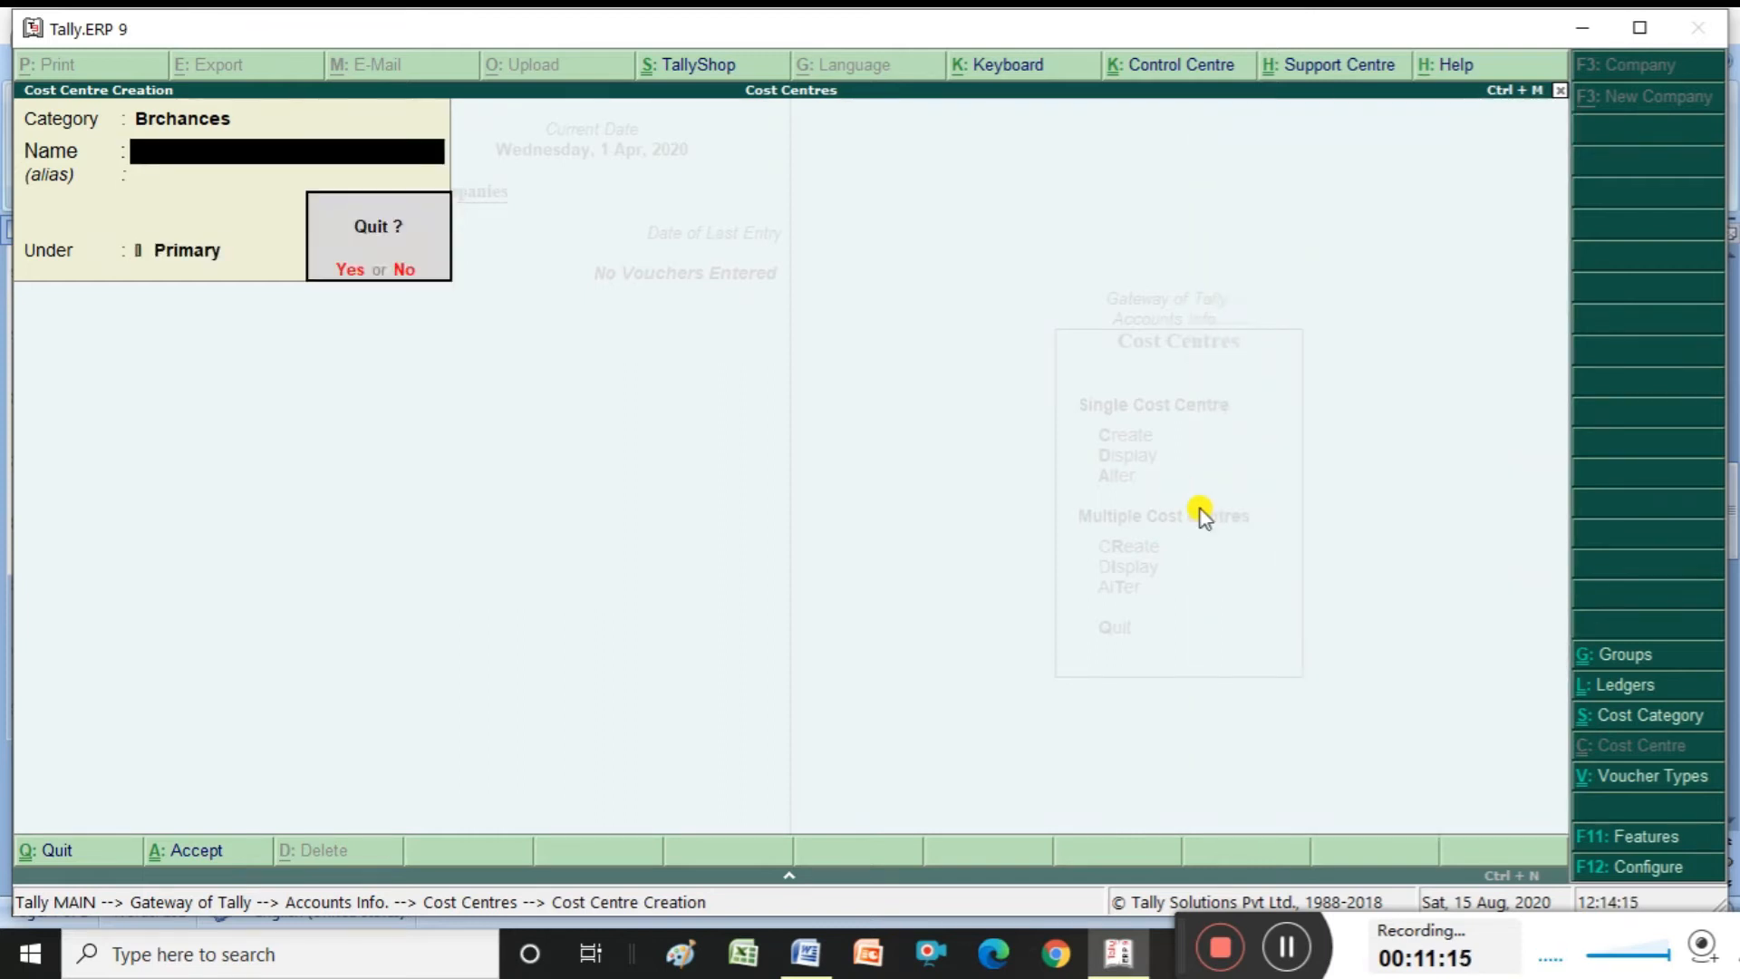
key(Return)
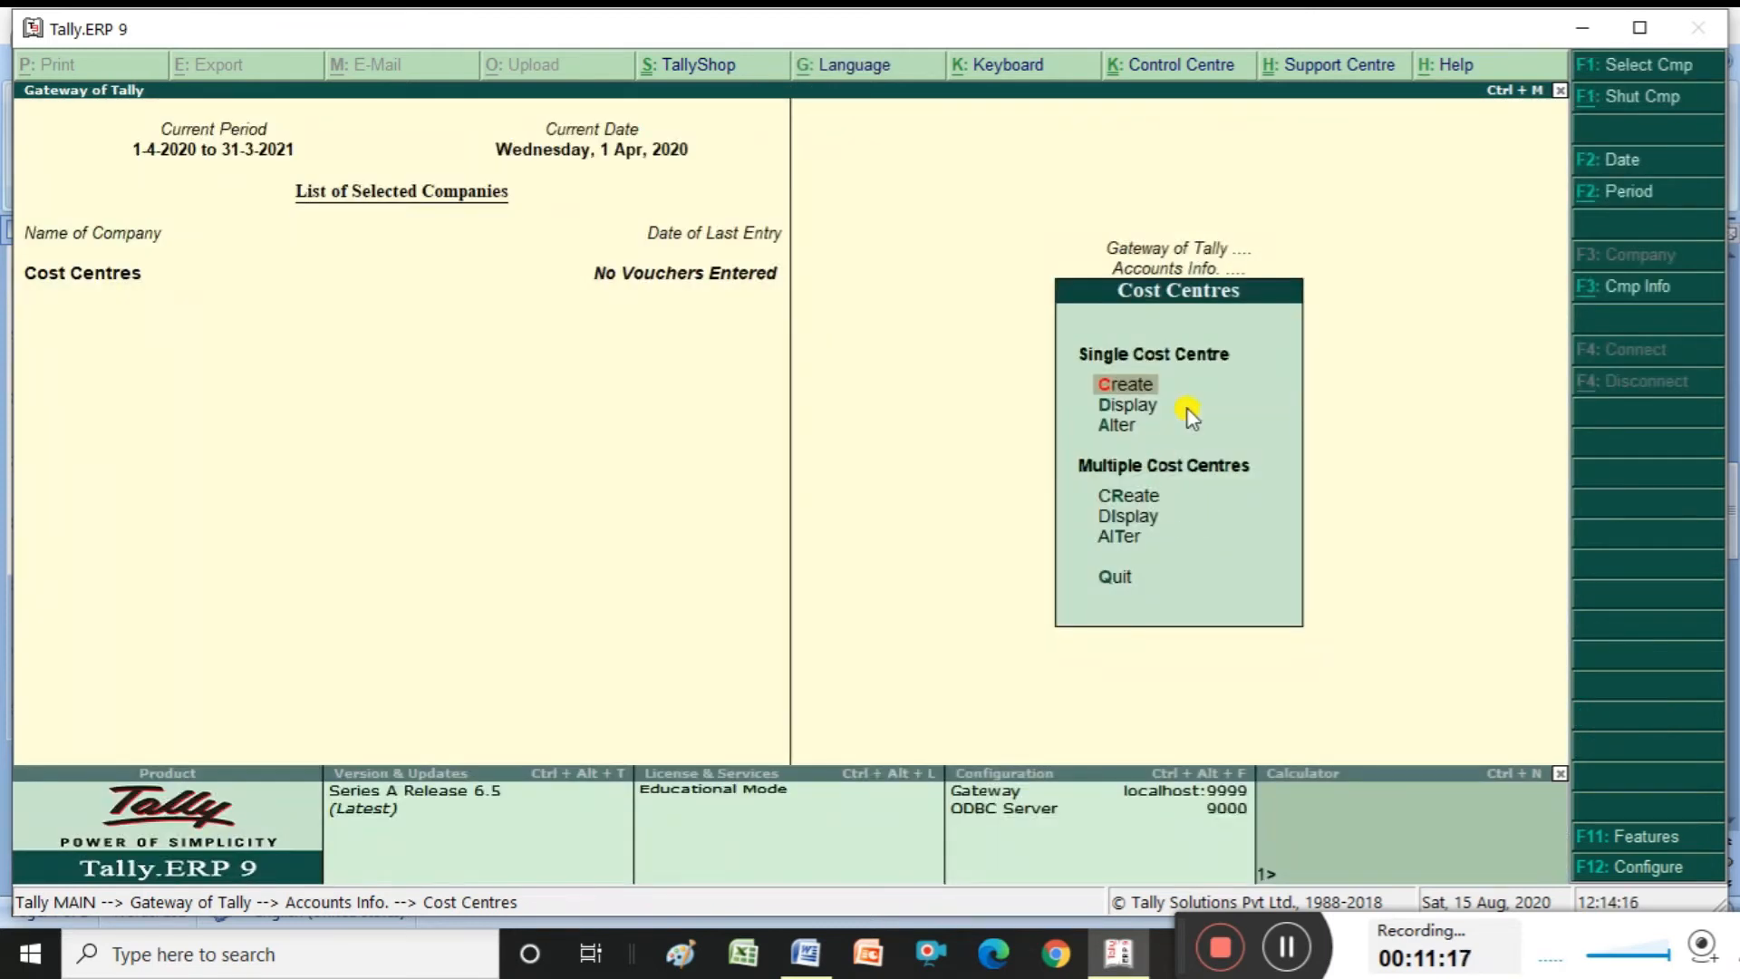
Review the existing cost centres through single cost centre alteration, and return to Accounts Info. without changing any
key(Down)
key(Down)
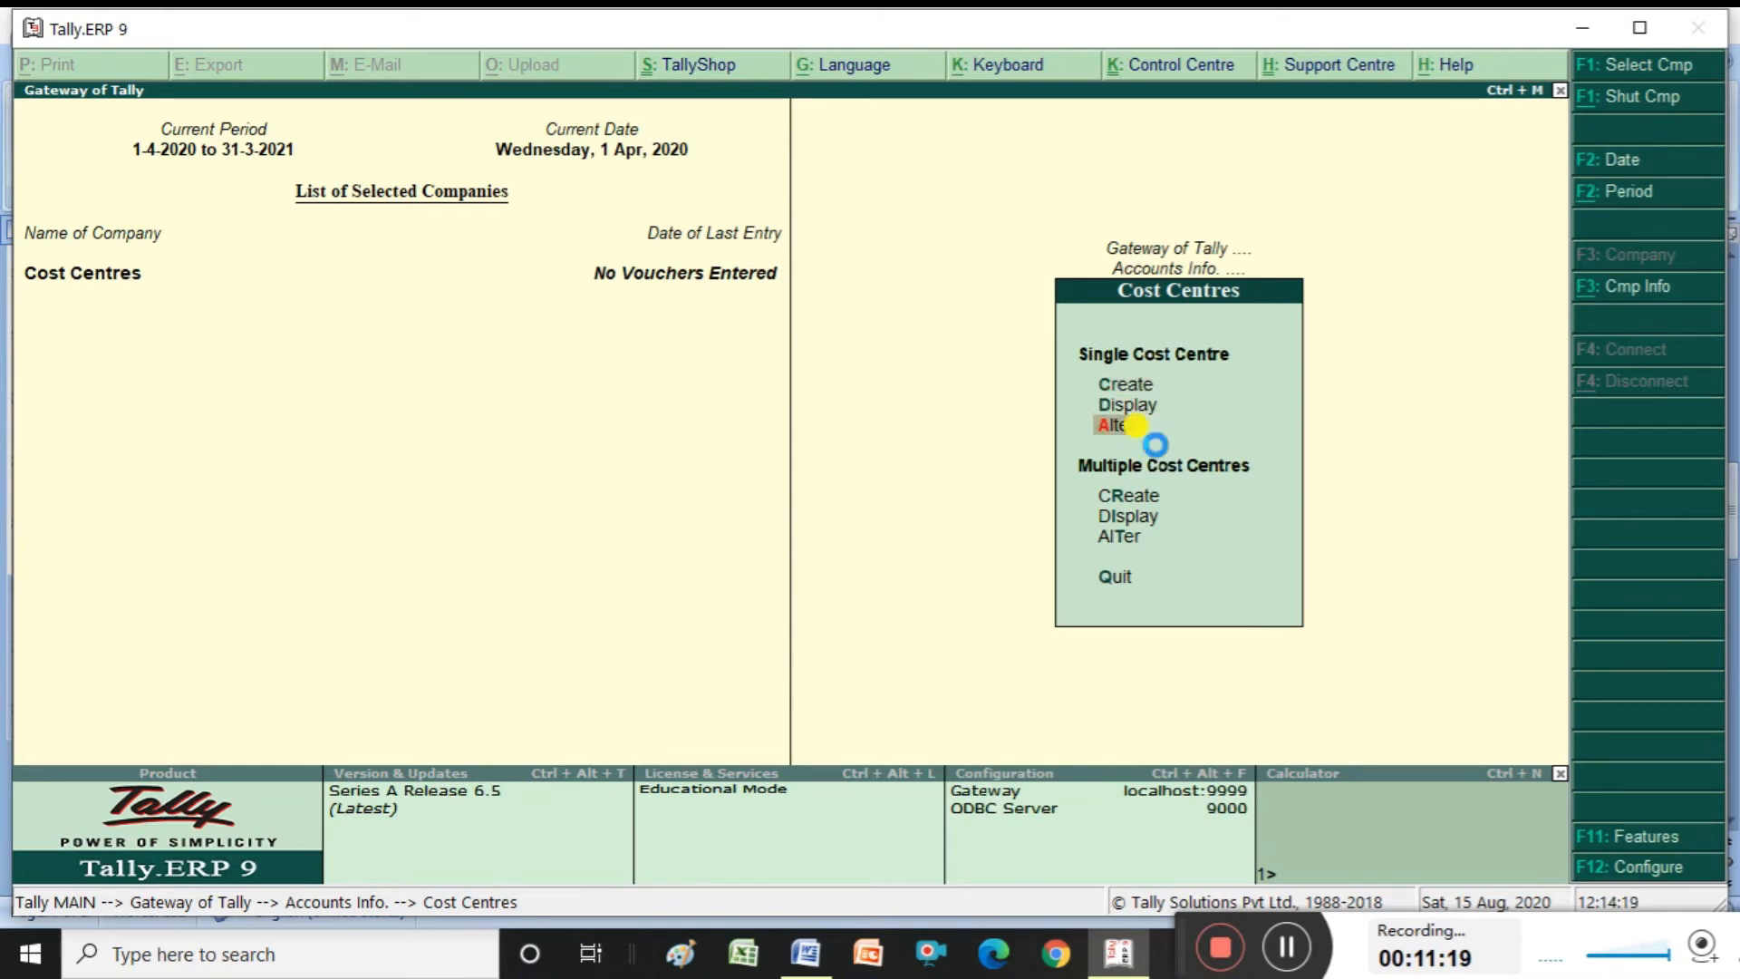
key(Return)
key(Return)
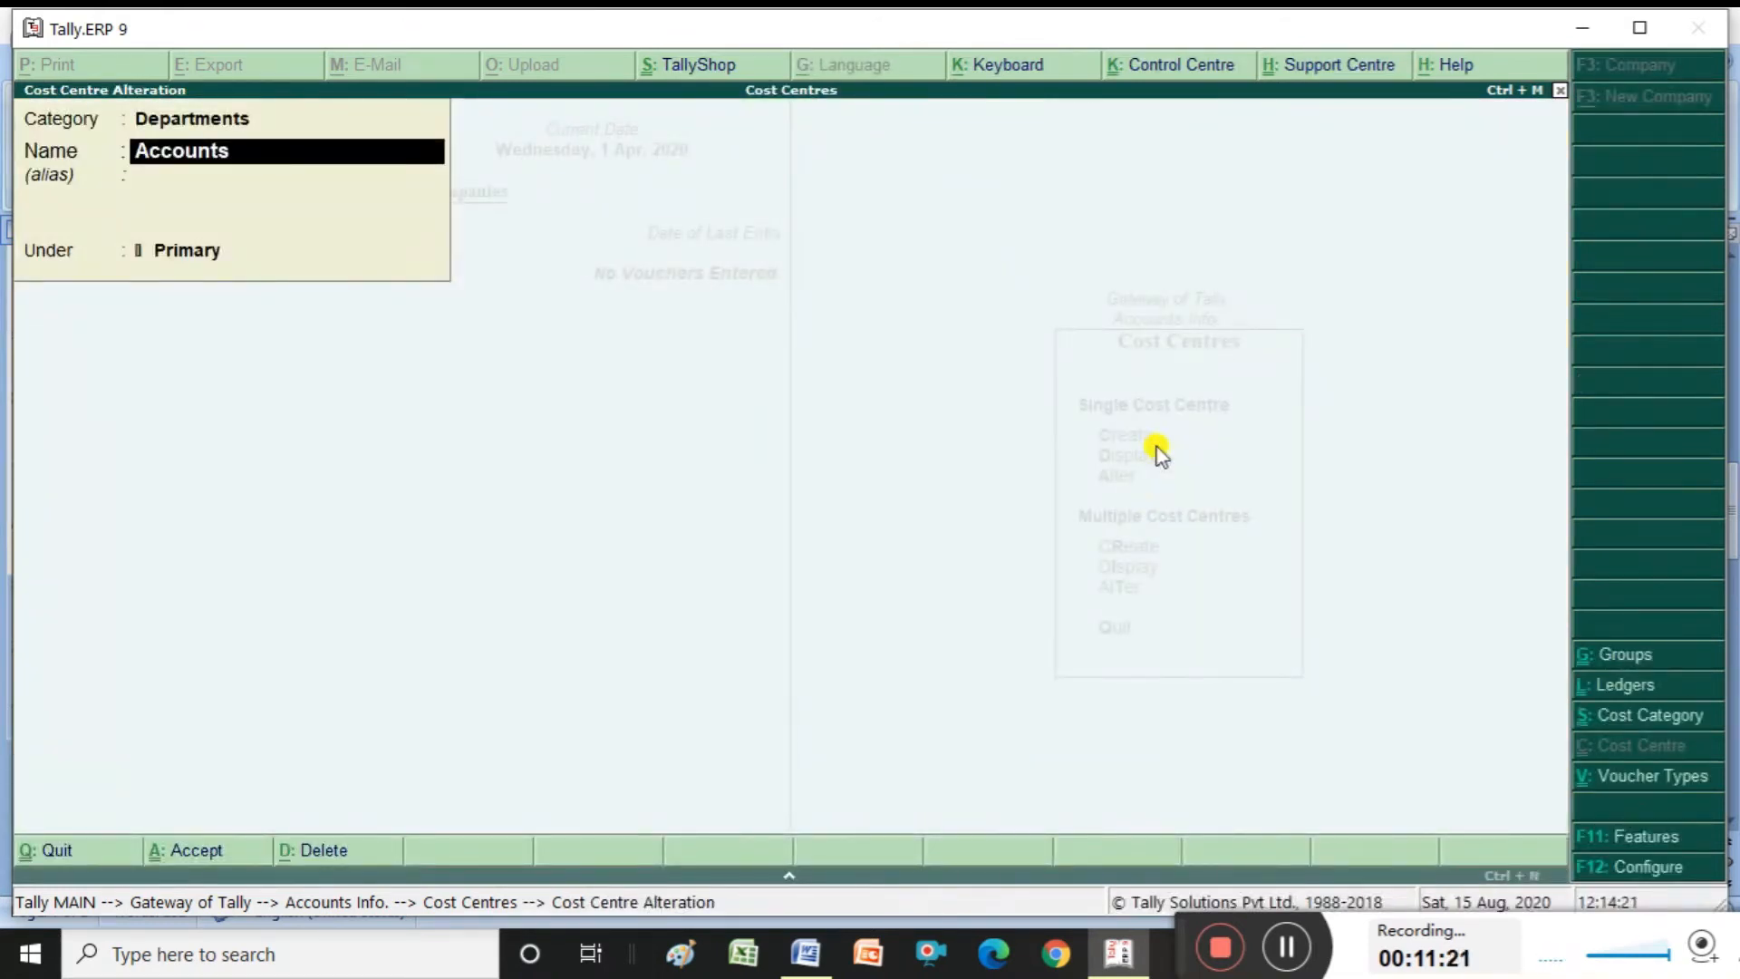
key(BackSpace)
key(Escape)
key(Return)
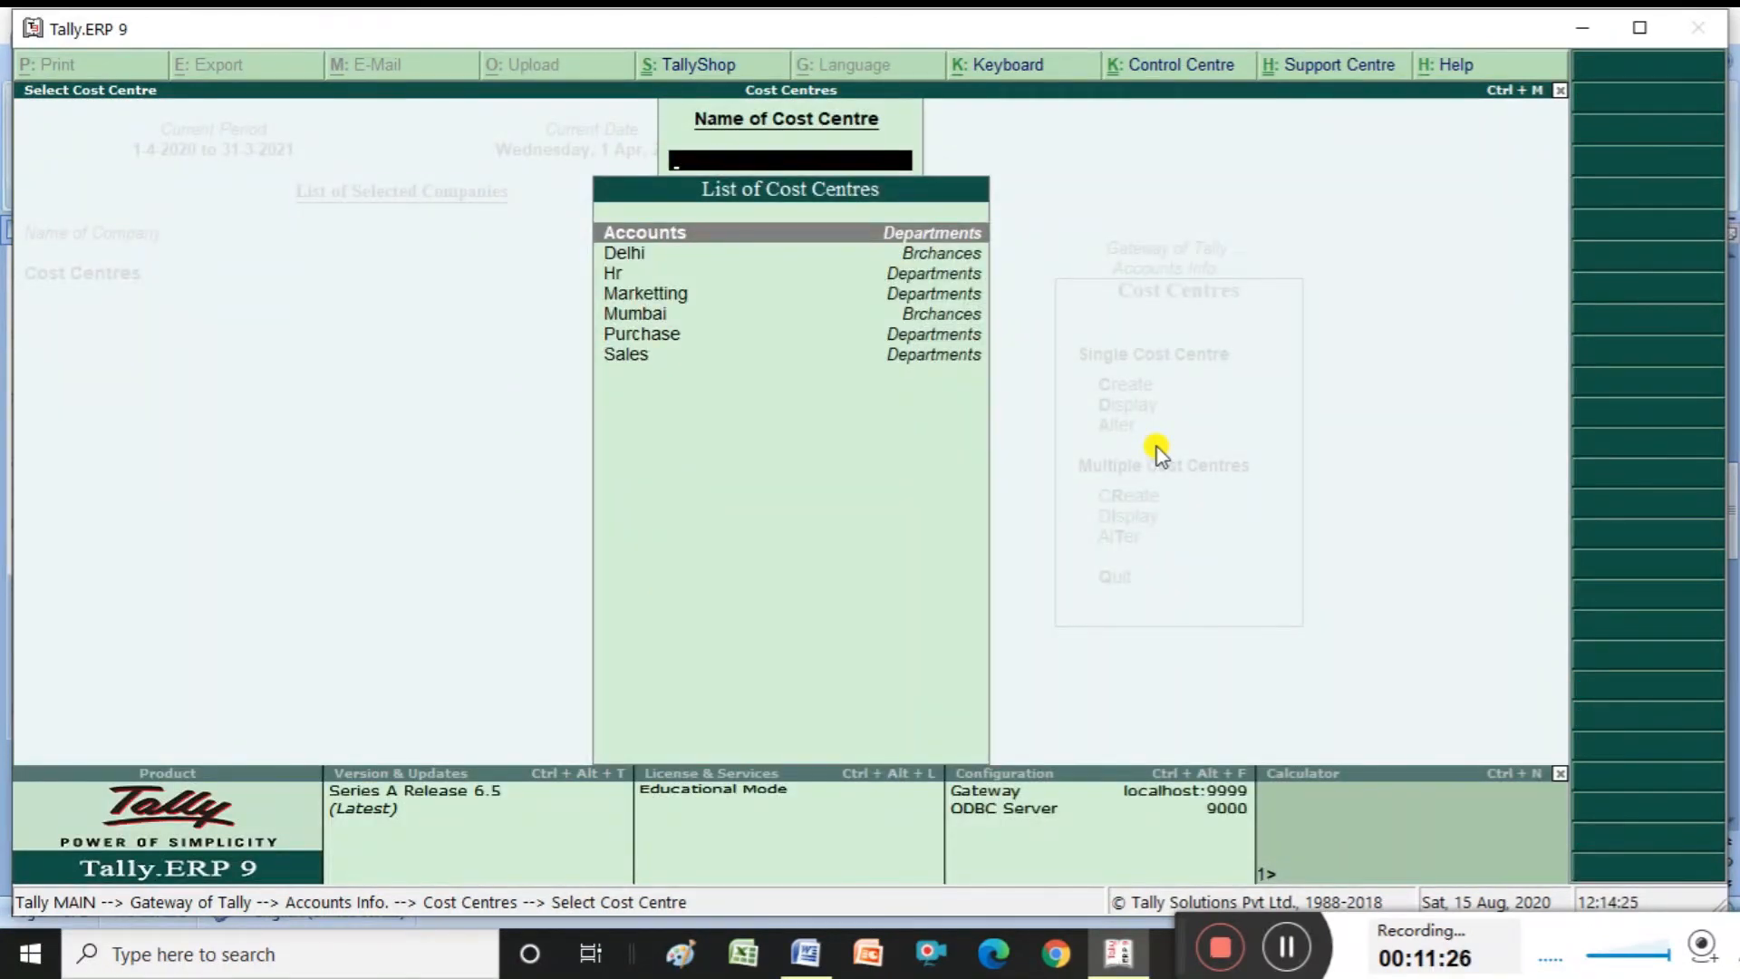
key(Escape)
key(Escape)
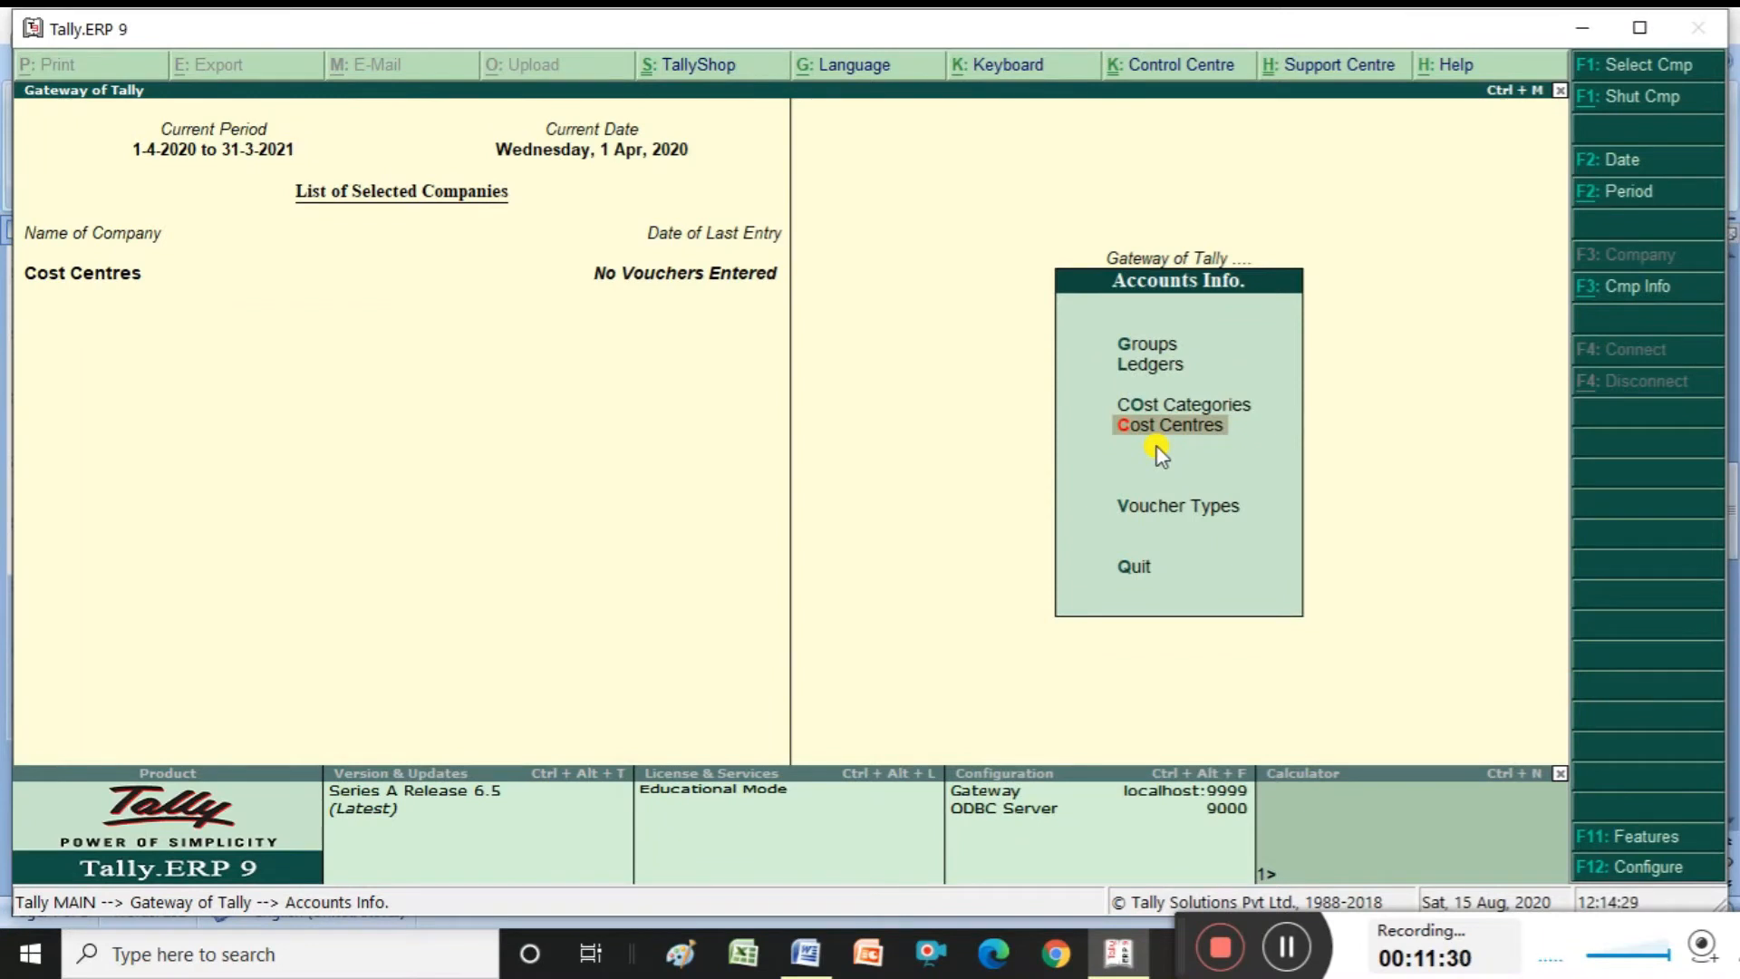
Open single ledger creation, and switch to the Word notes to check the expense names in the first payment example
key(Up)
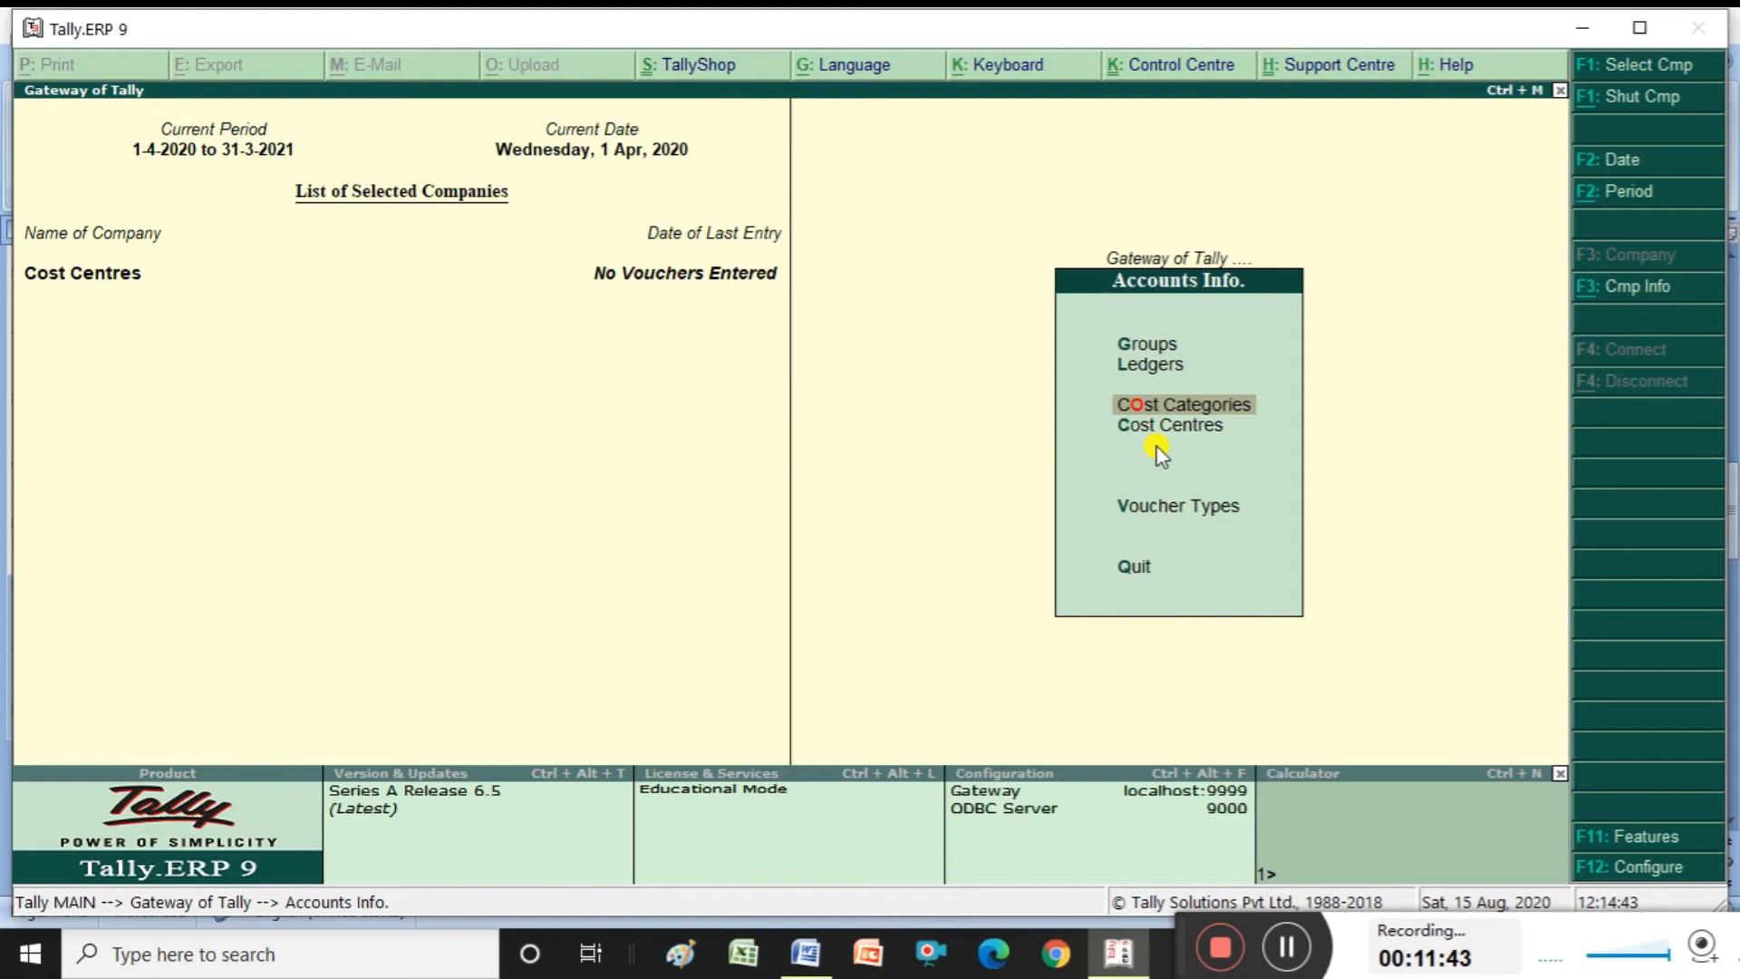
key(Down)
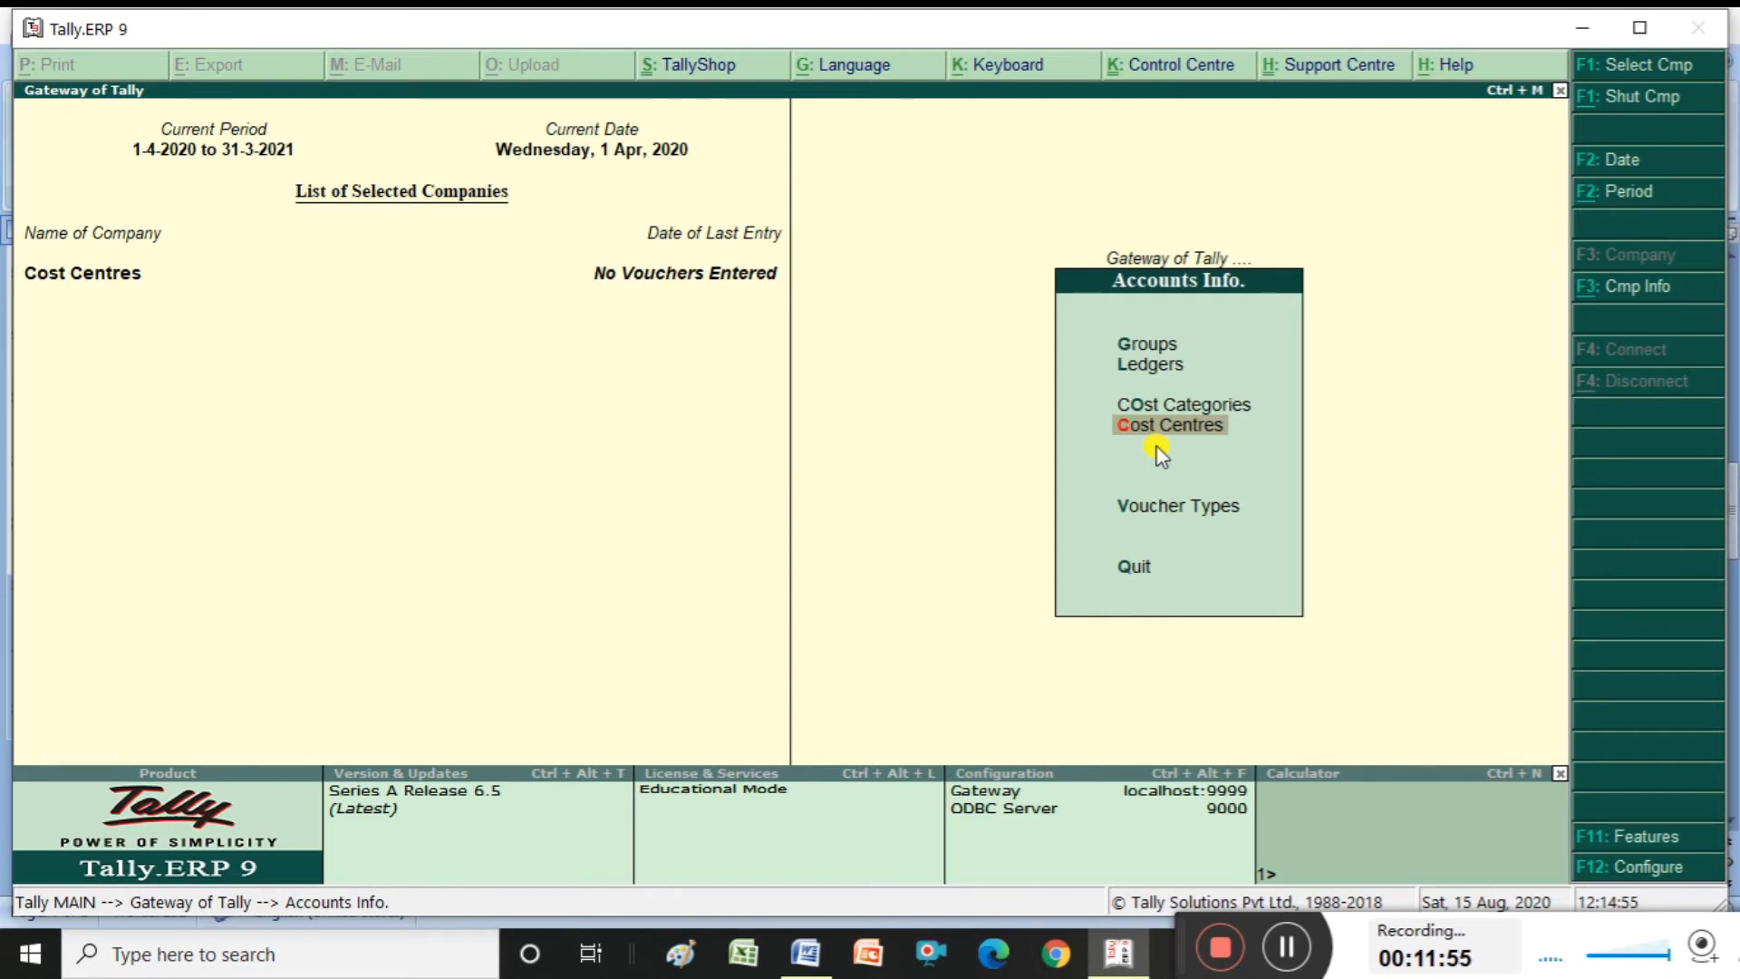
key(Up)
key(Up)
key(Return)
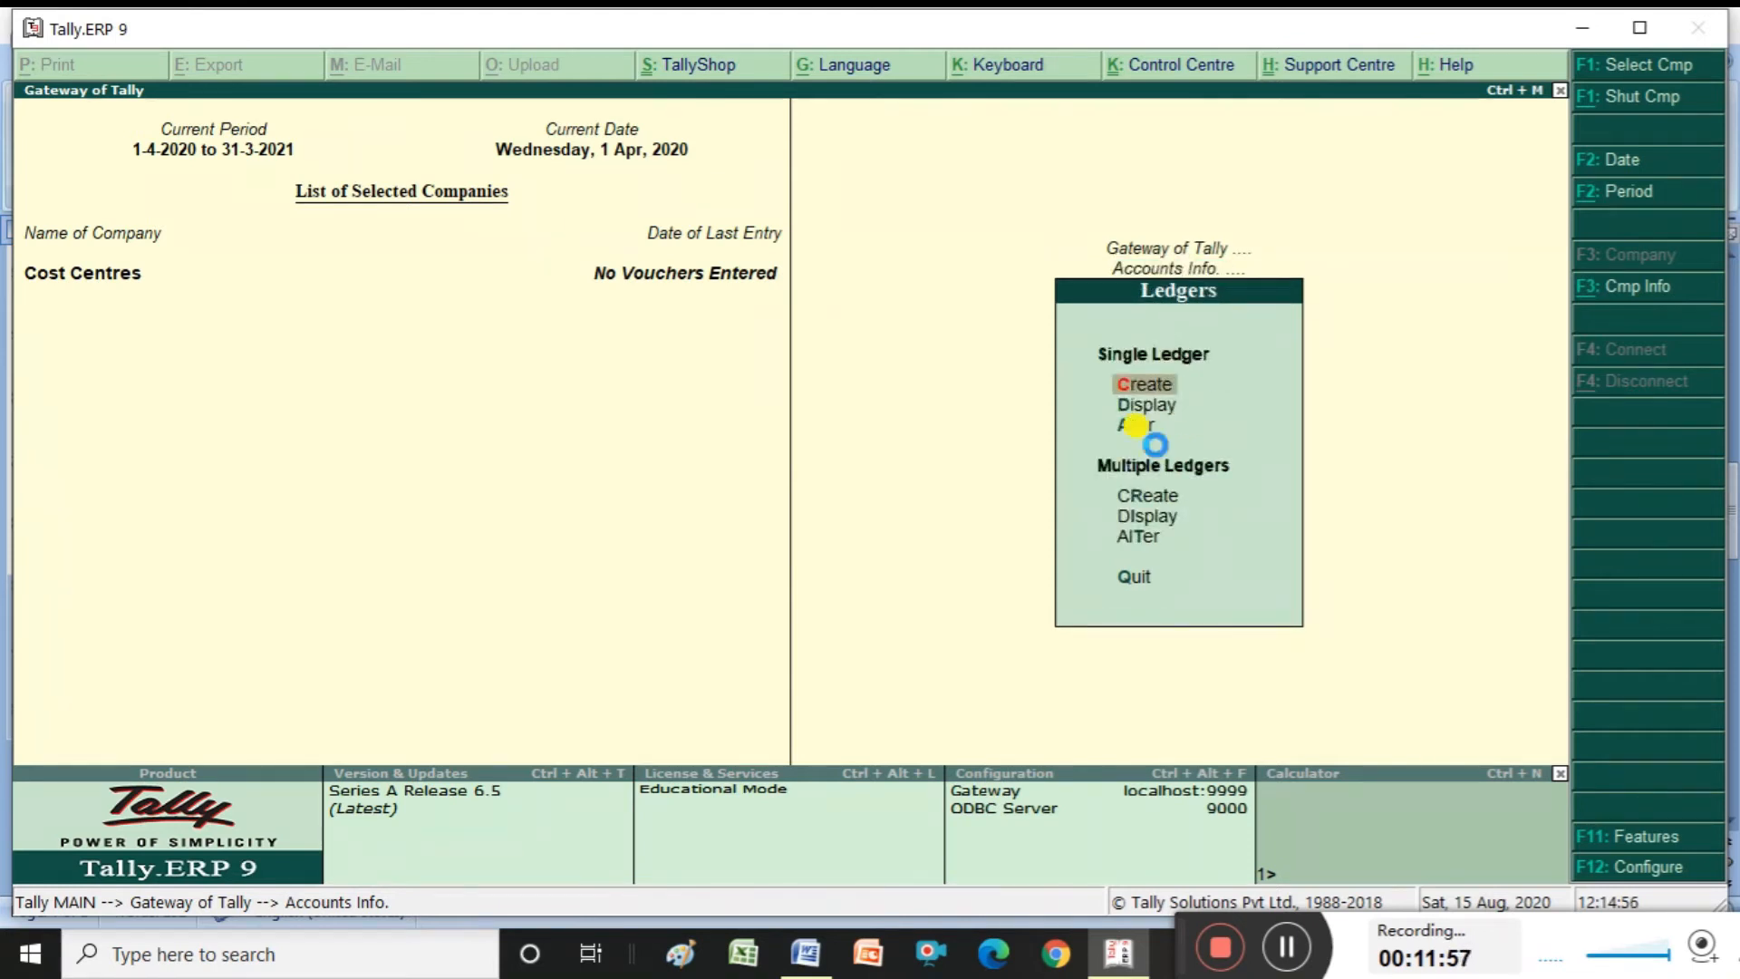
key(Return)
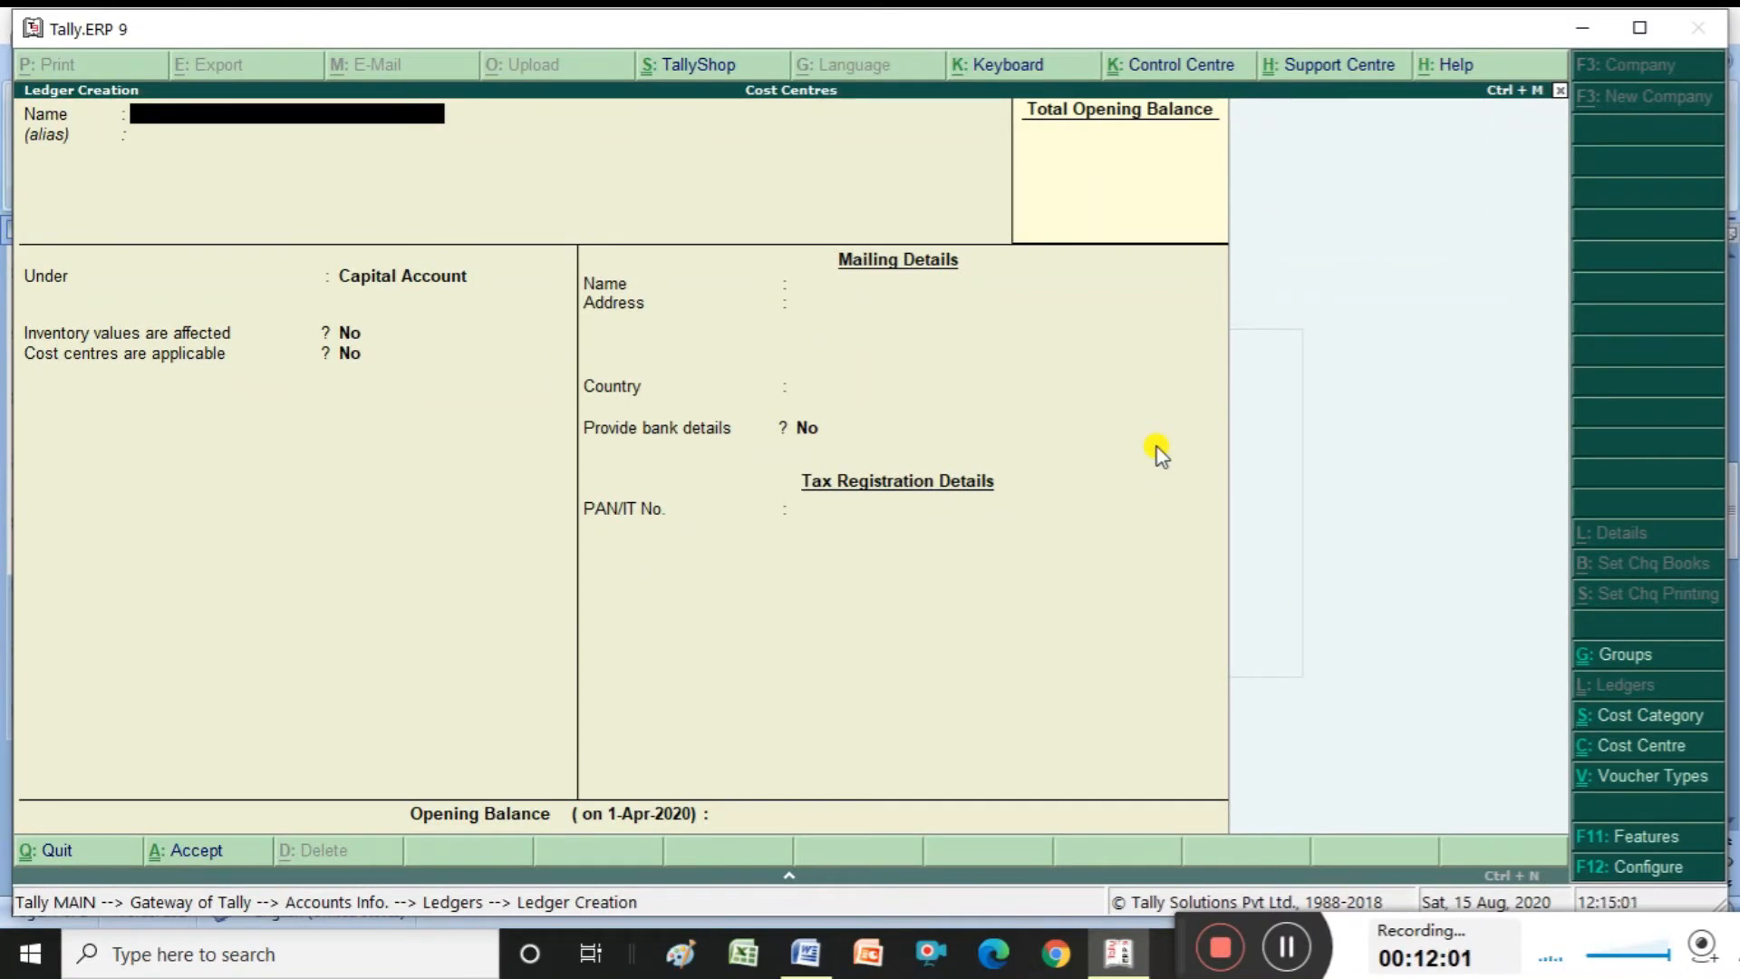
key(alt+Tab)
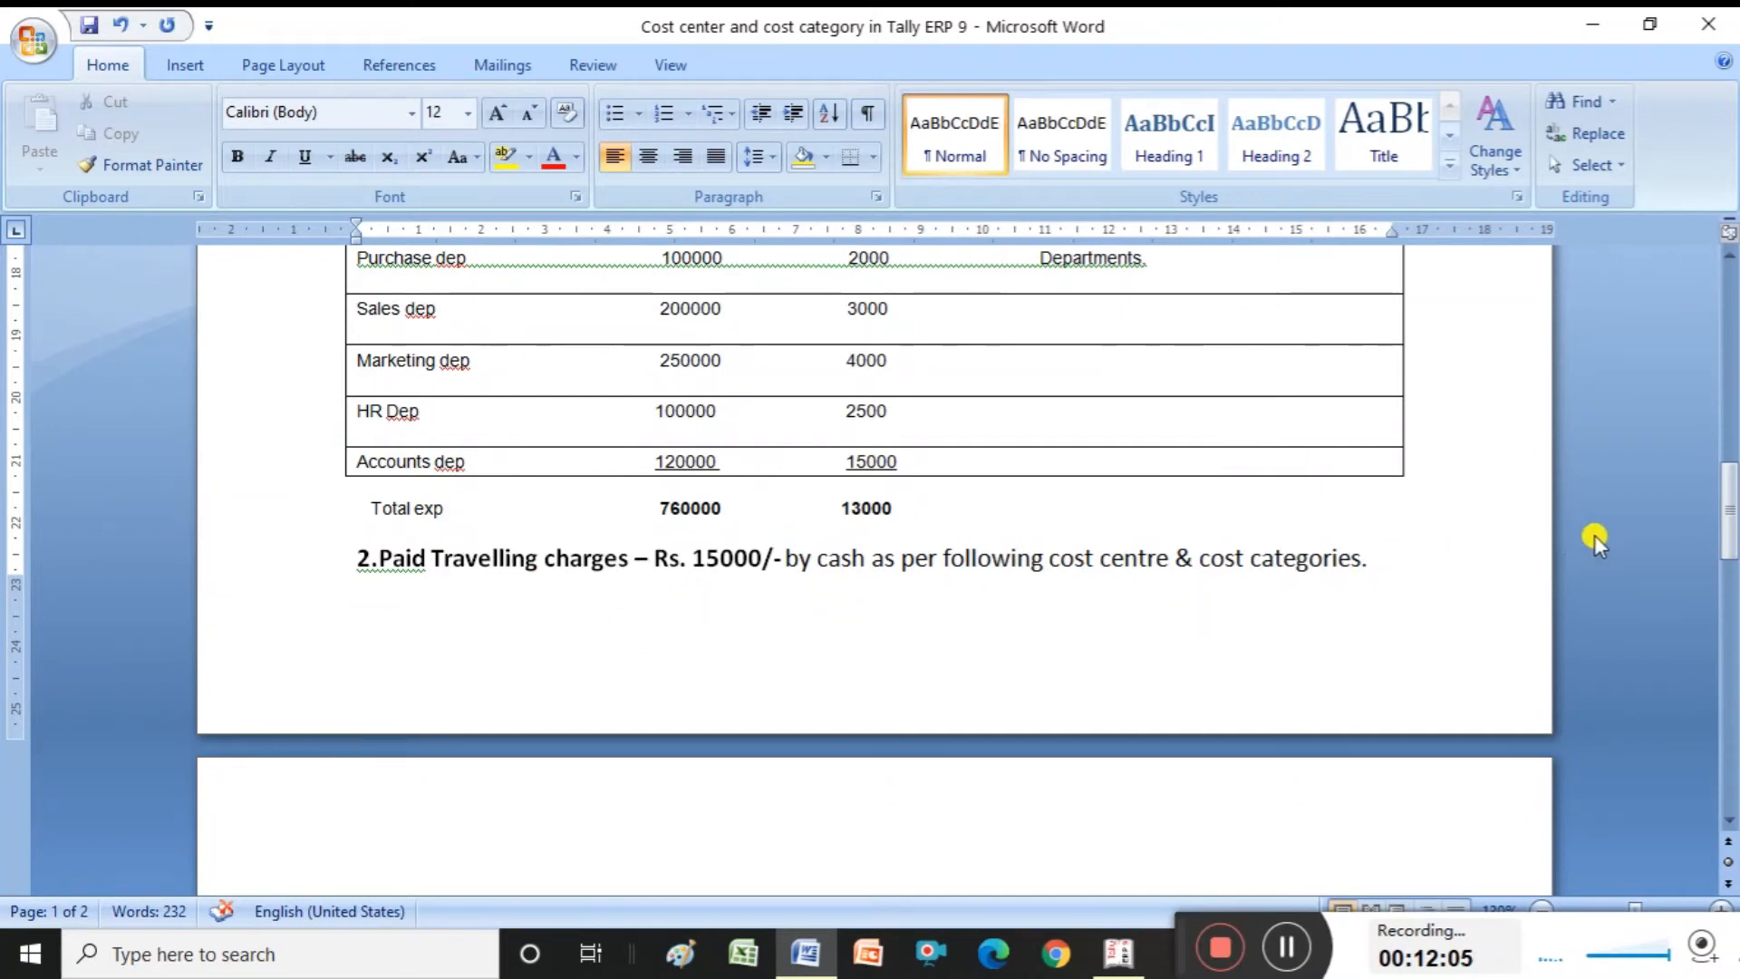
drag(1727, 505, 1727, 424)
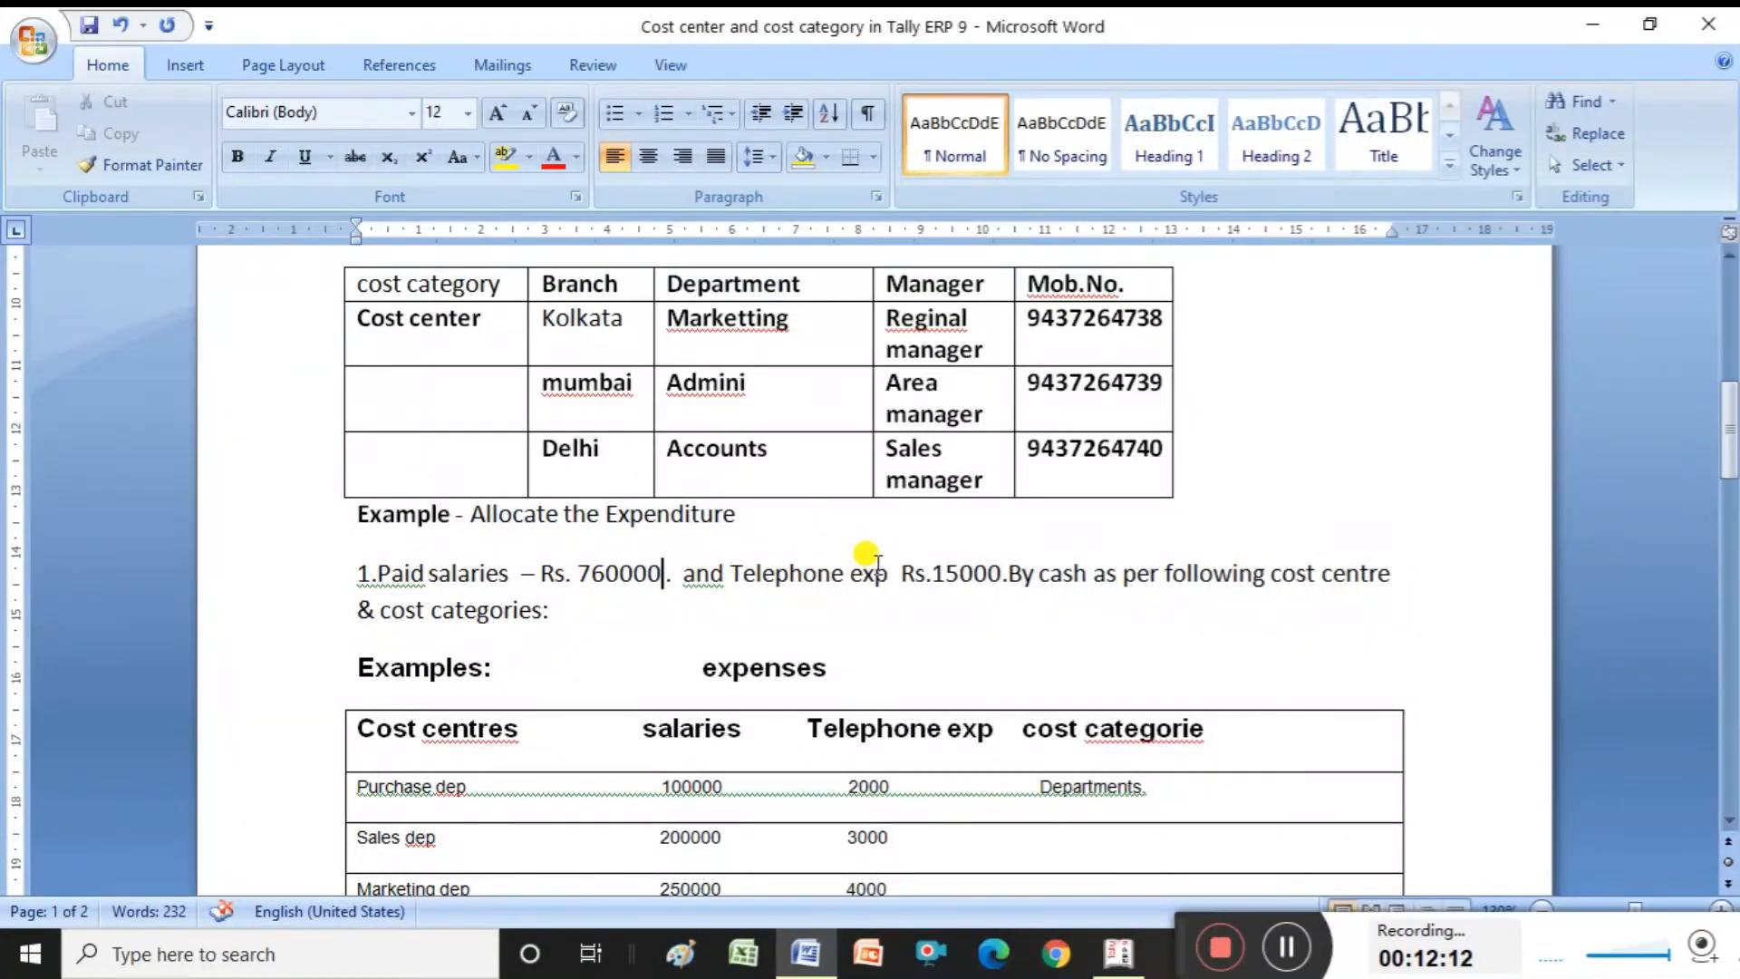
In Tally.ERP 9, create a ledger named Salaries under Indirect Expenses, with cost centres applicable and no opening balance
key(alt+Tab)
text(Sala)
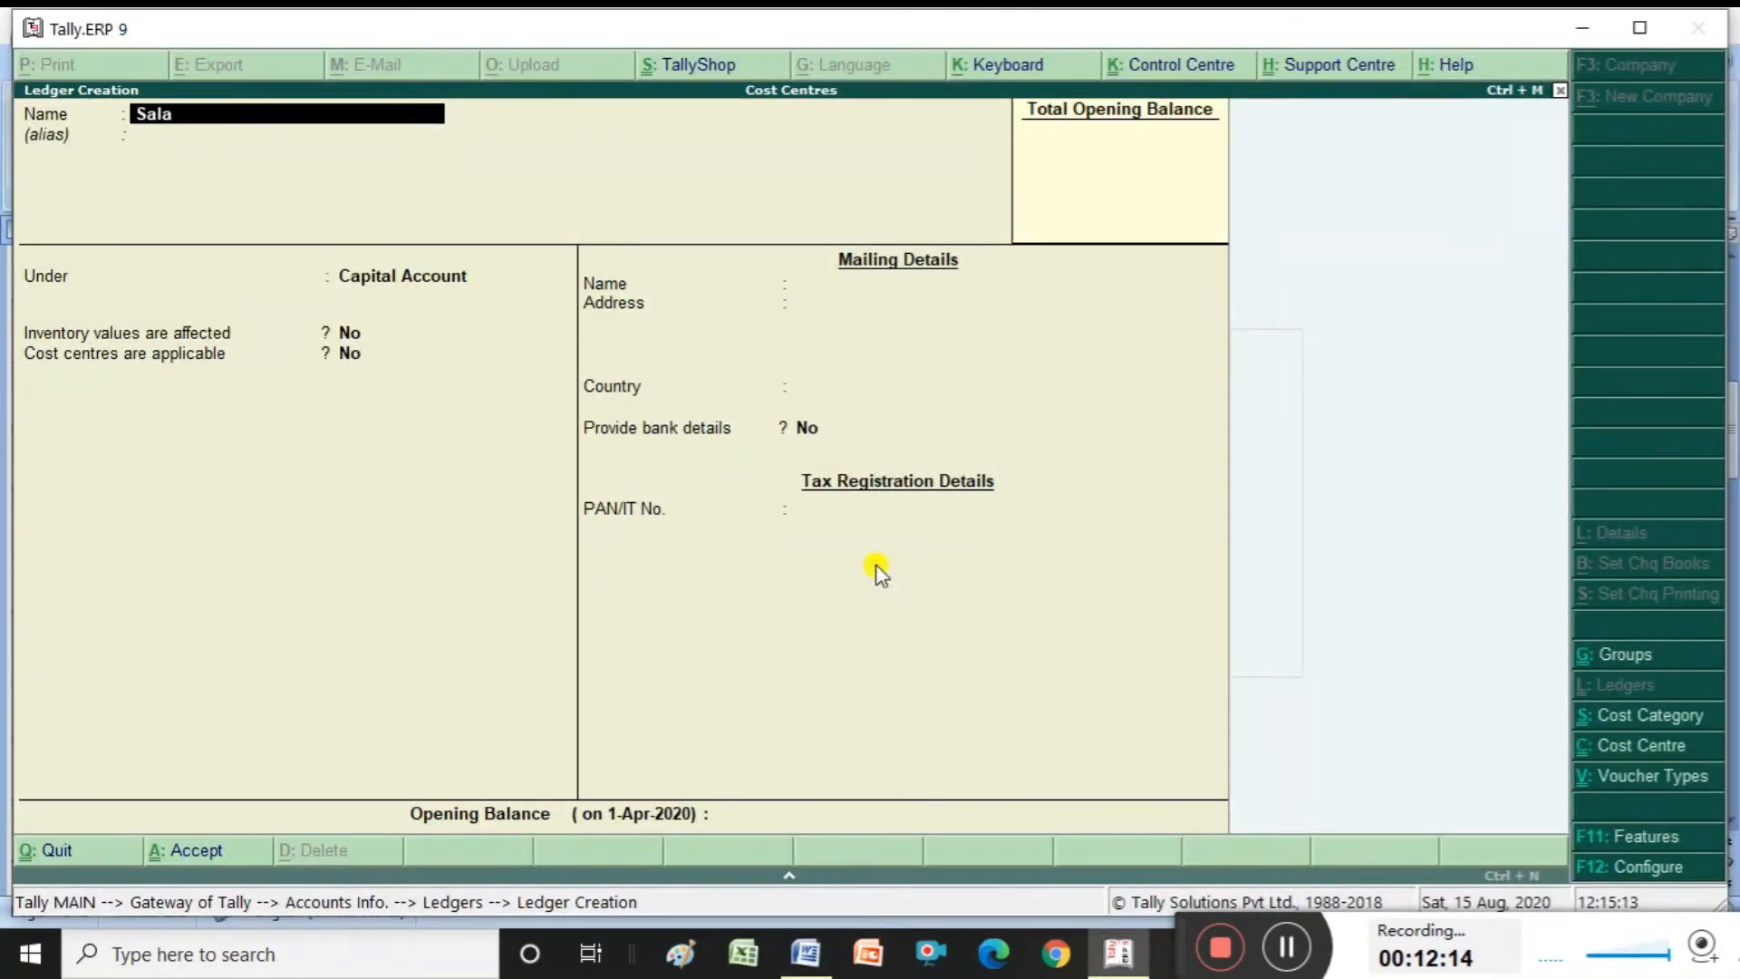
text(ries)
key(Return)
text(i)
key(Down)
key(Down)
key(Down)
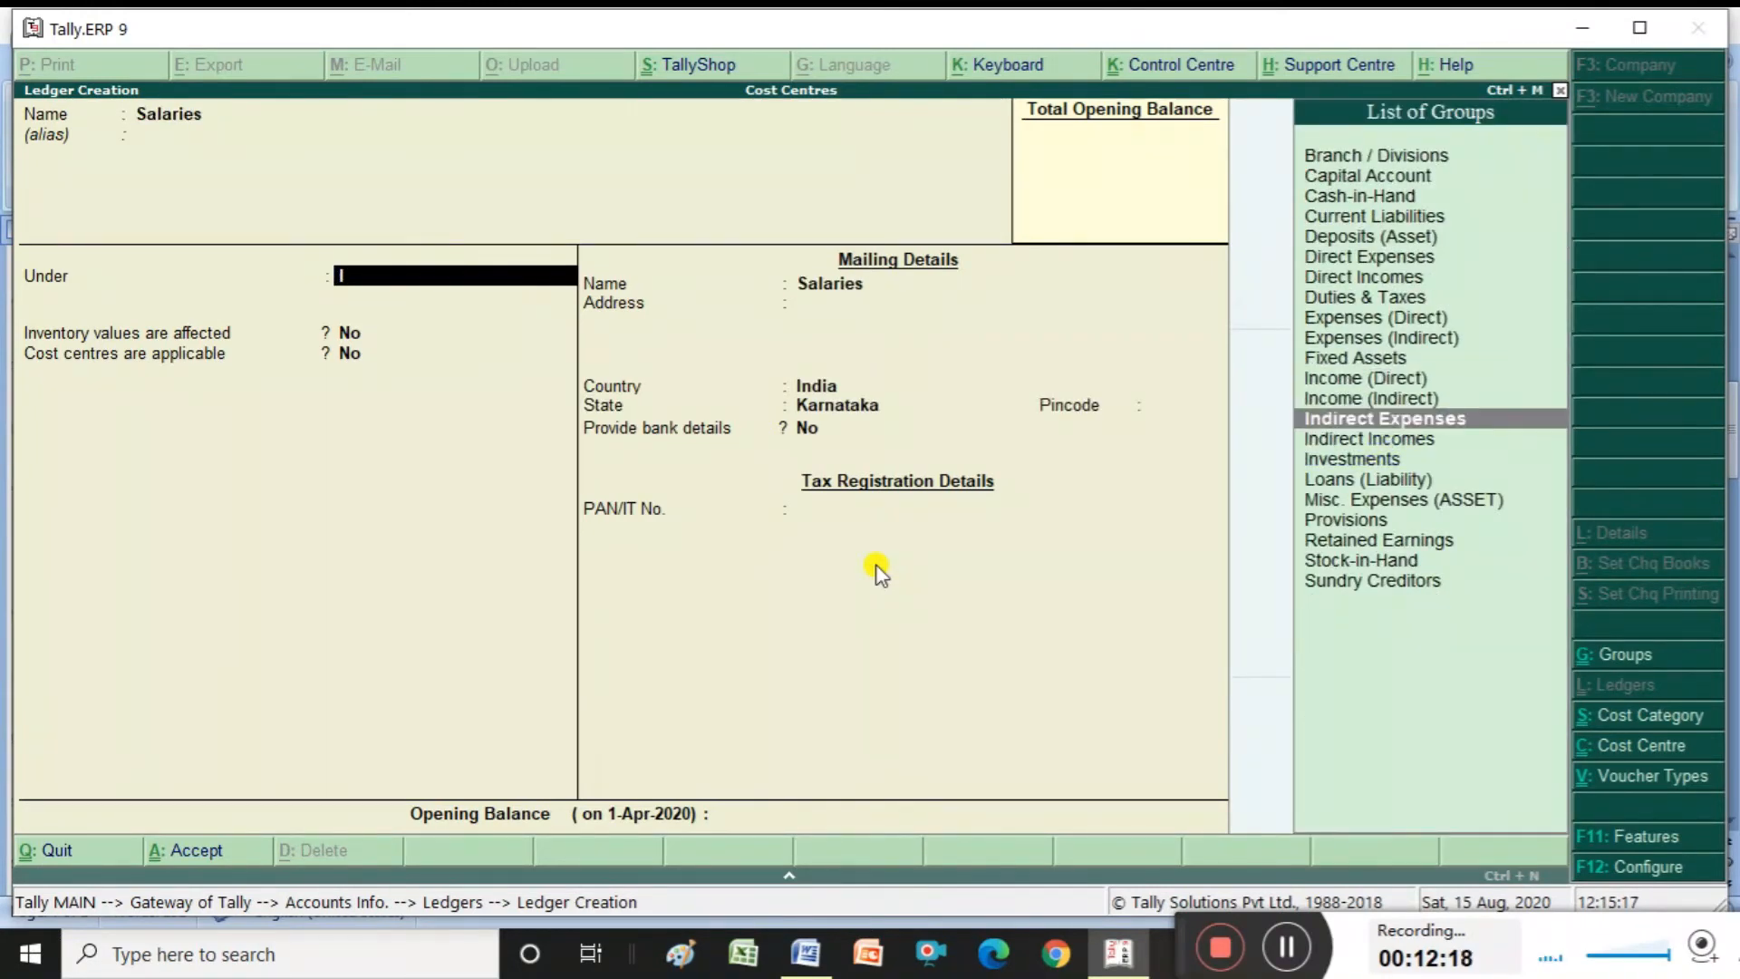
key(Return)
key(Return)
key(Return)
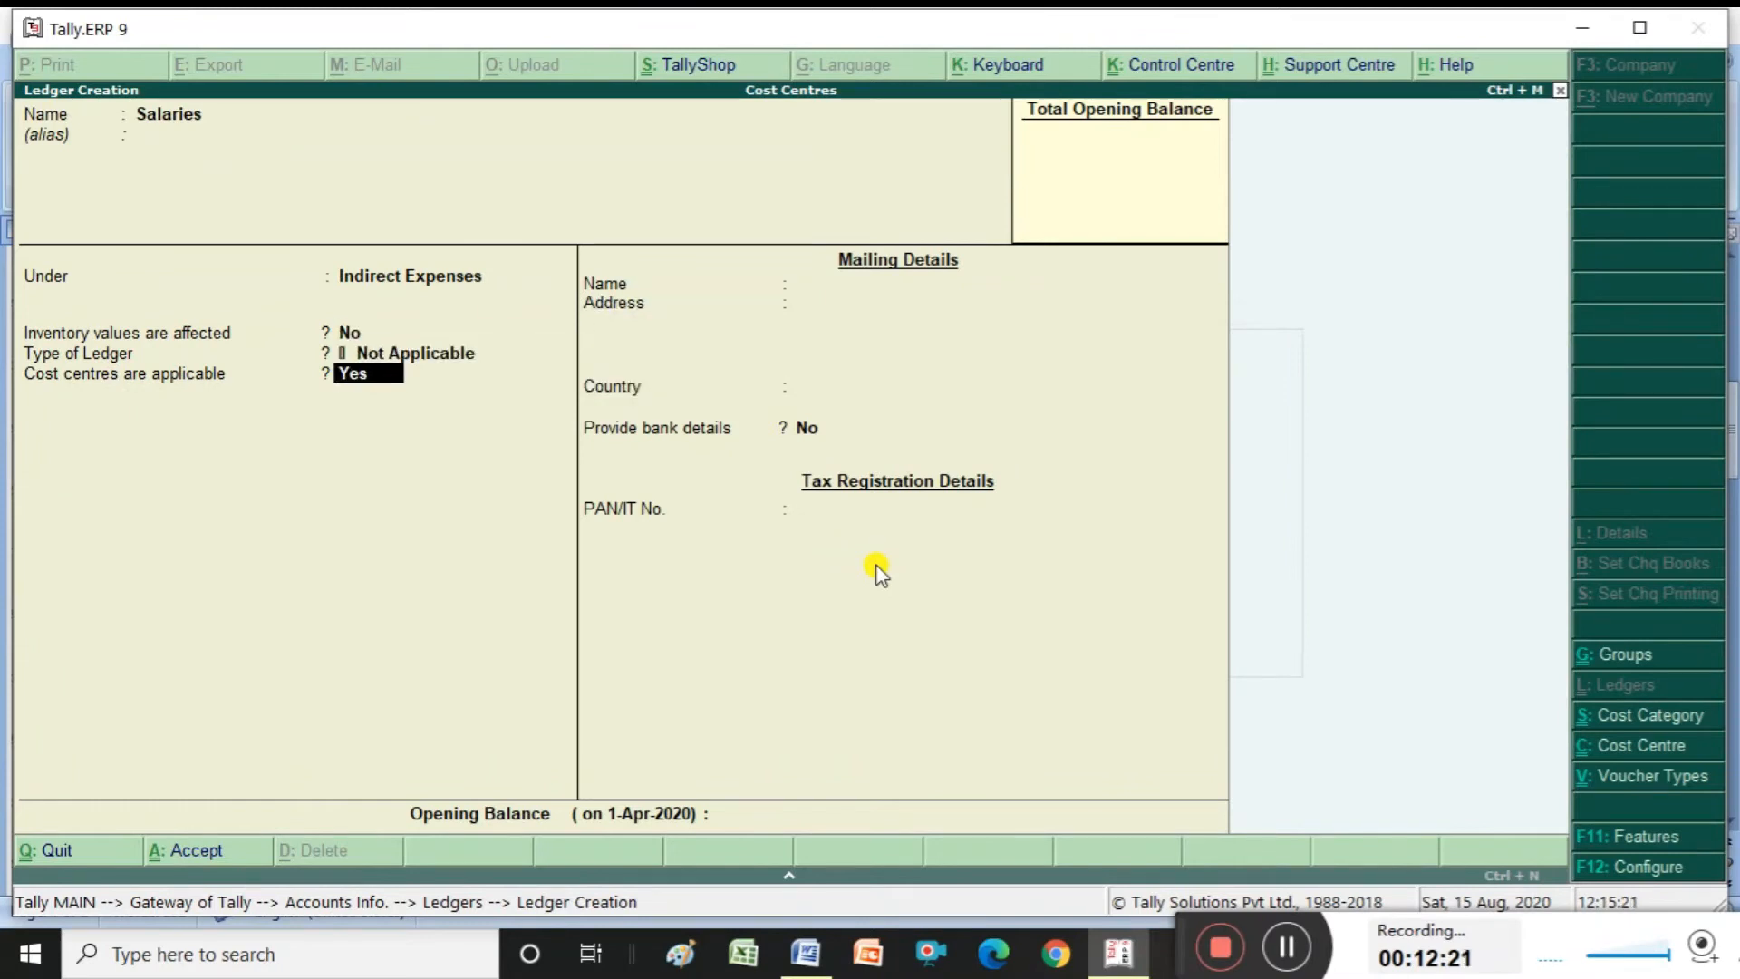
key(Return)
key(Return)
key(Return)
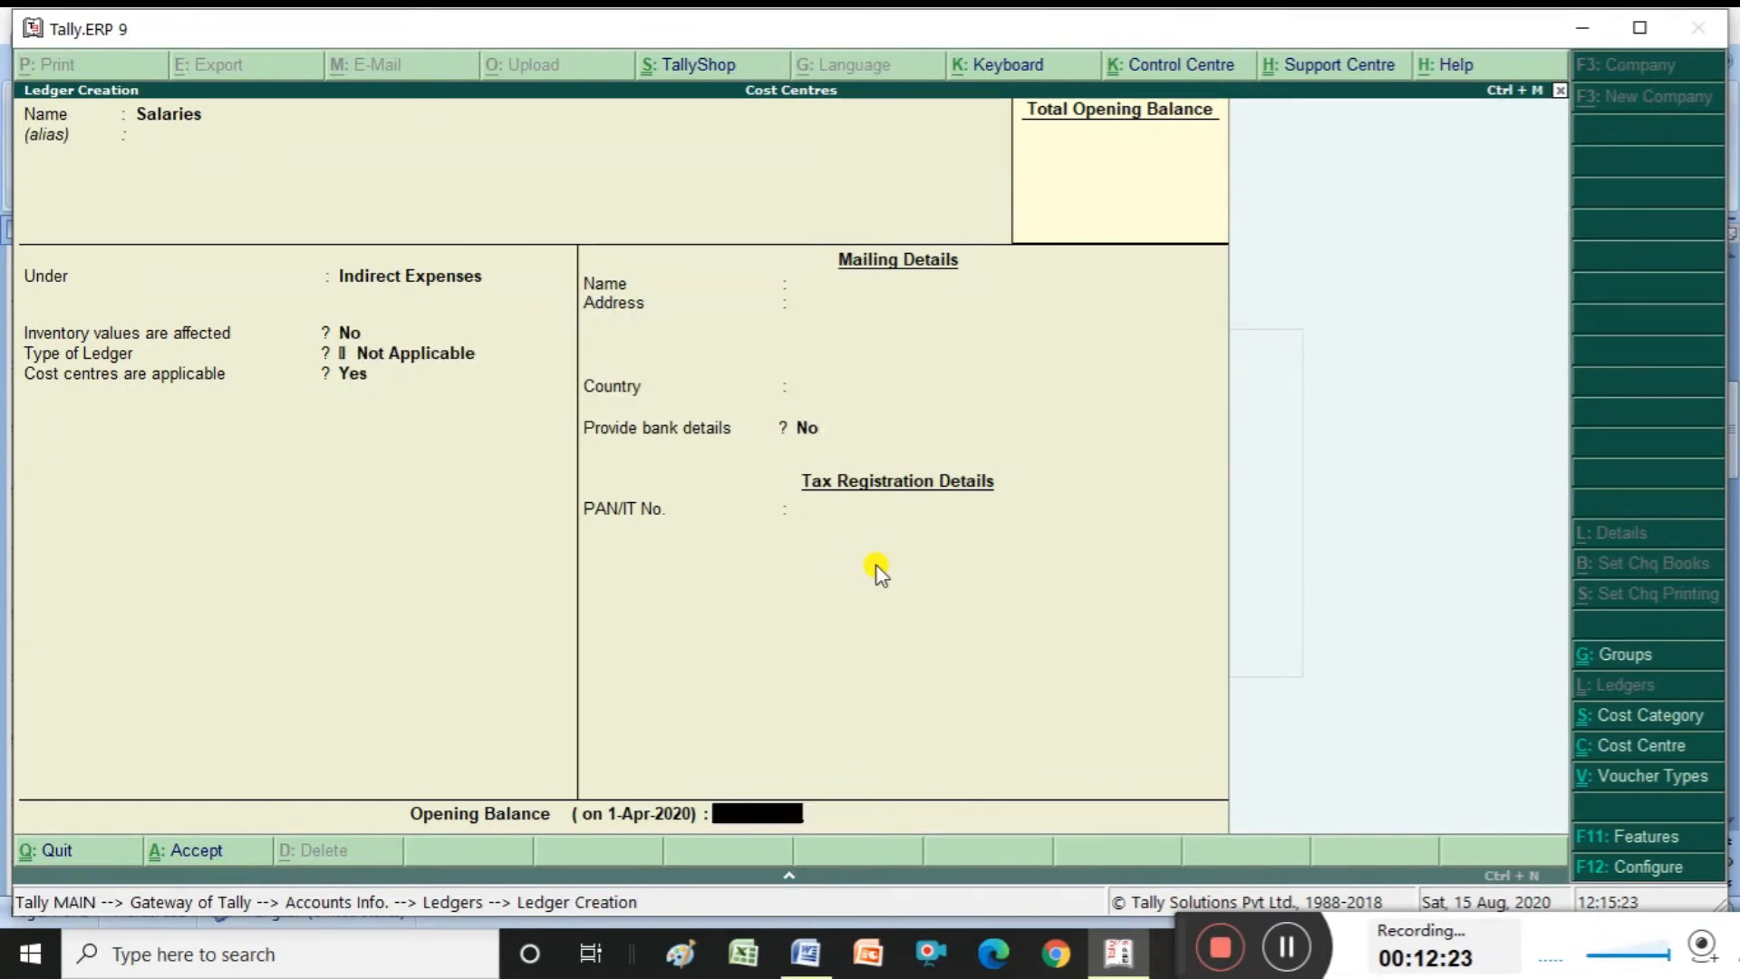
key(Return)
Create a ledger named Telephone Exp under Indirect Expenses, with cost centres applicable
text(Telephone e)
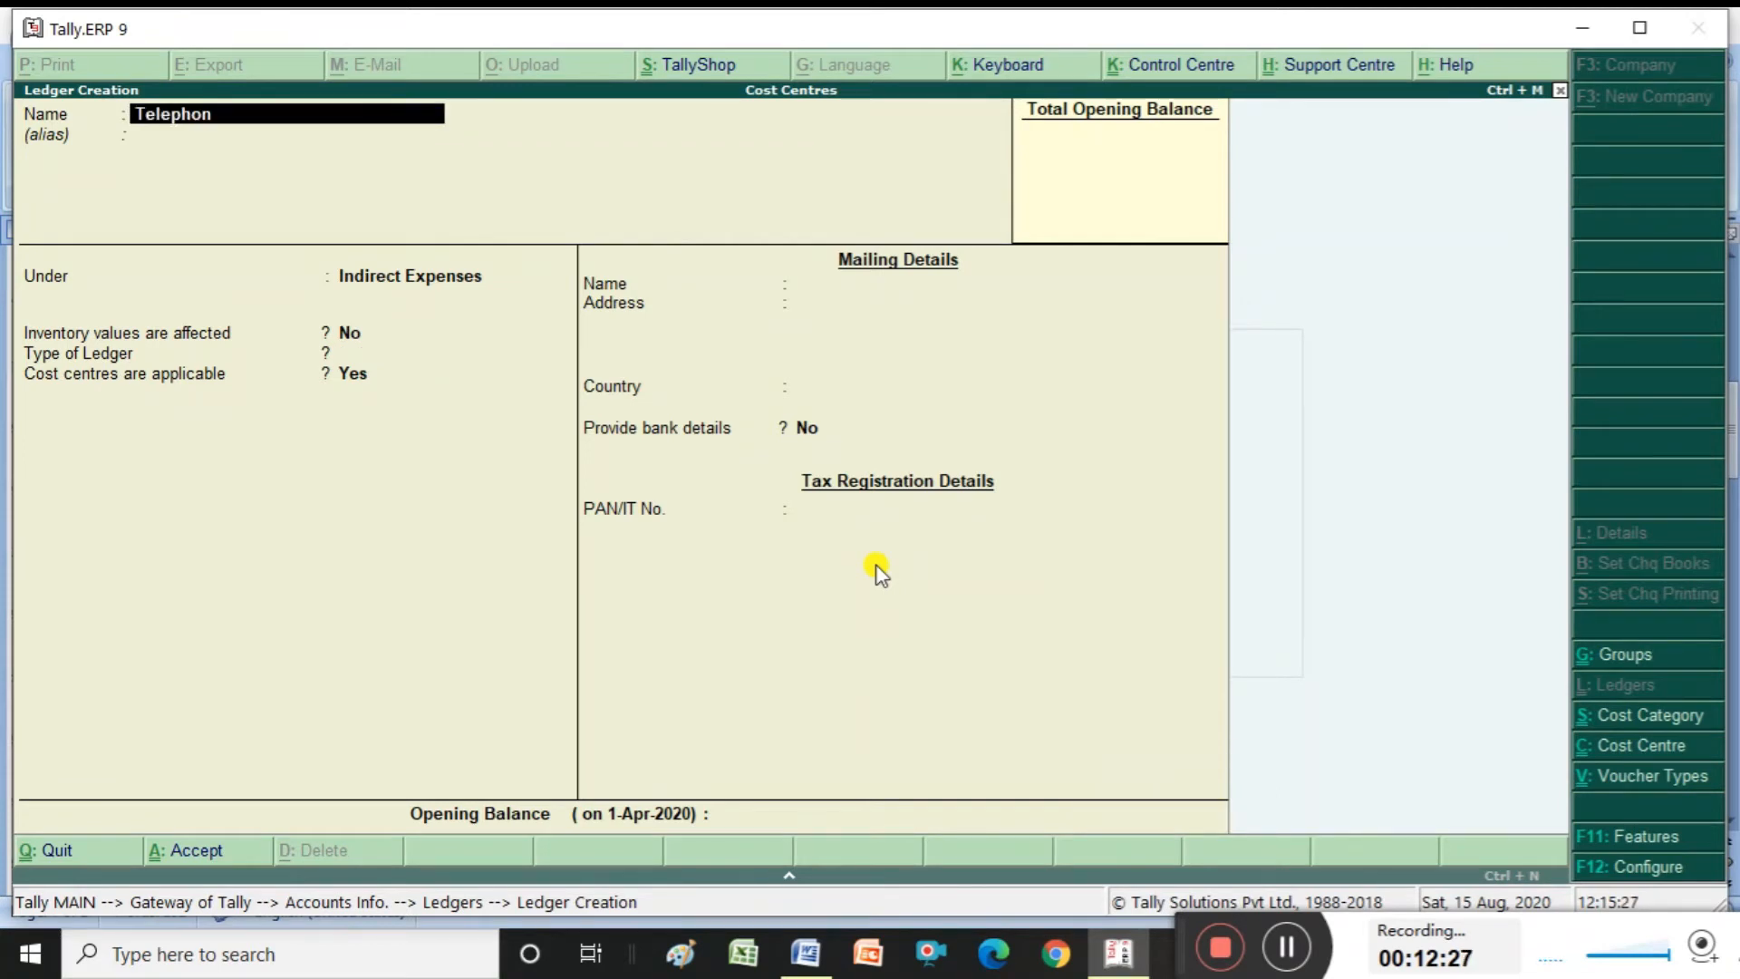
key(BackSpace)
text(Exp)
key(Return)
key(Return)
key(Return)
key(Return)
key(Return)
key(Return)
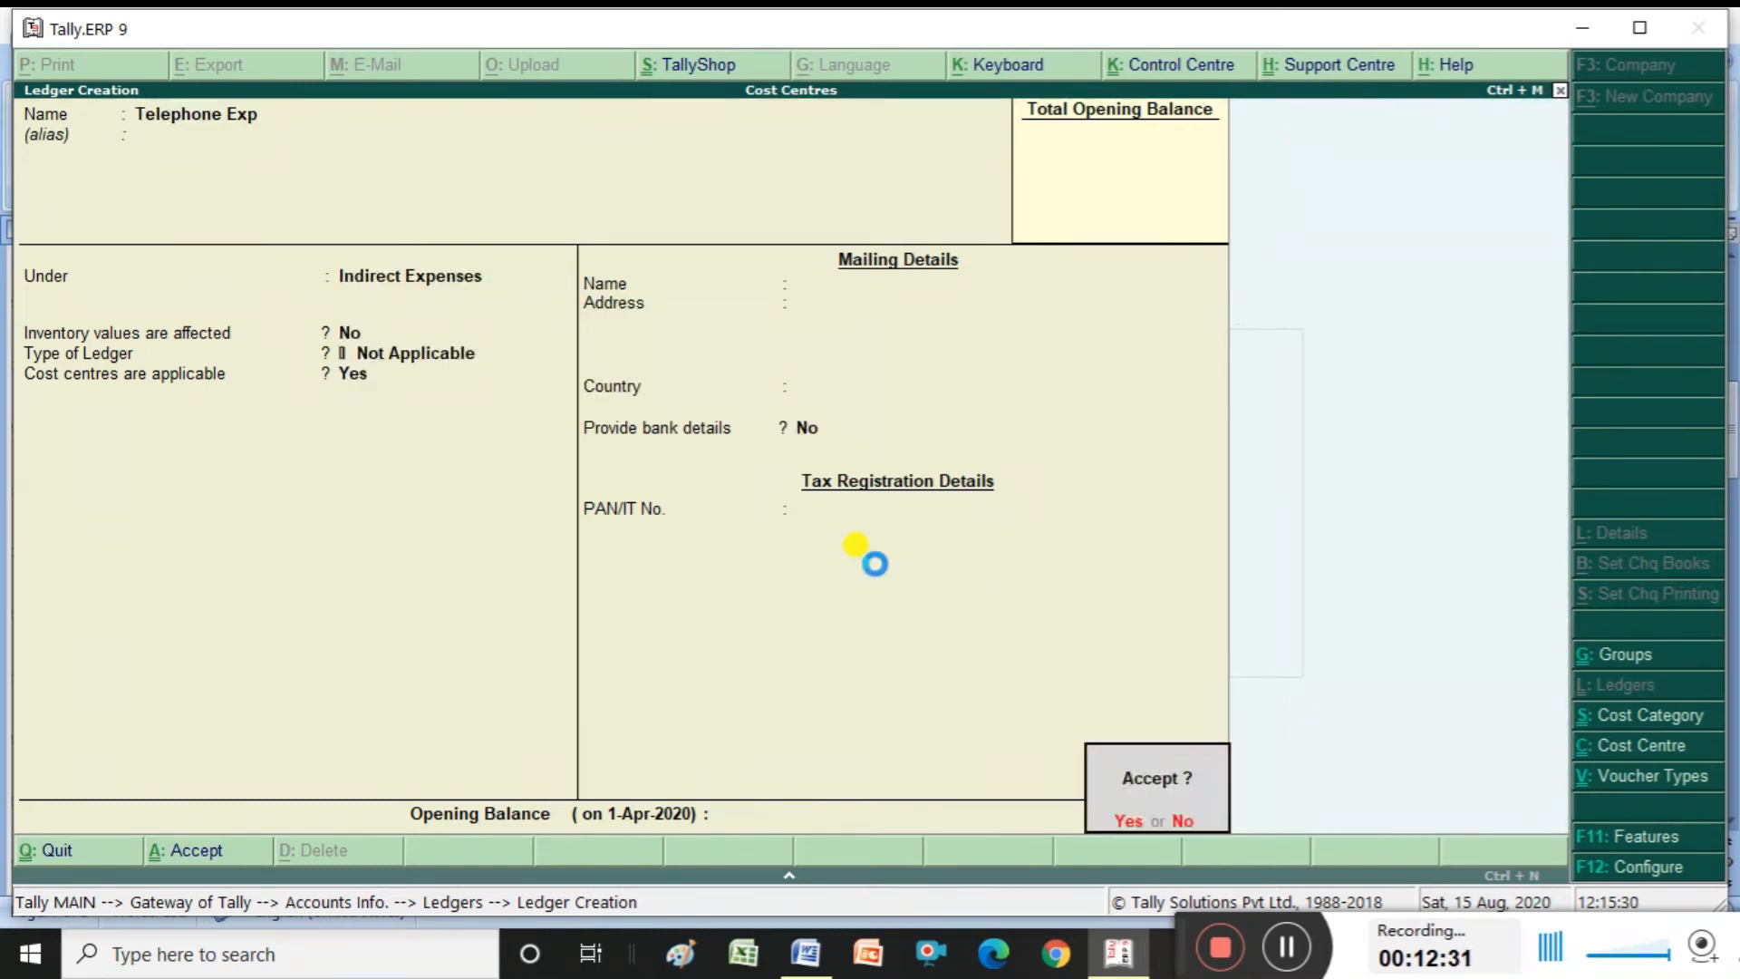
key(Return)
Switch to the Word notes and check the expense named in the second payment example
key(alt+Tab)
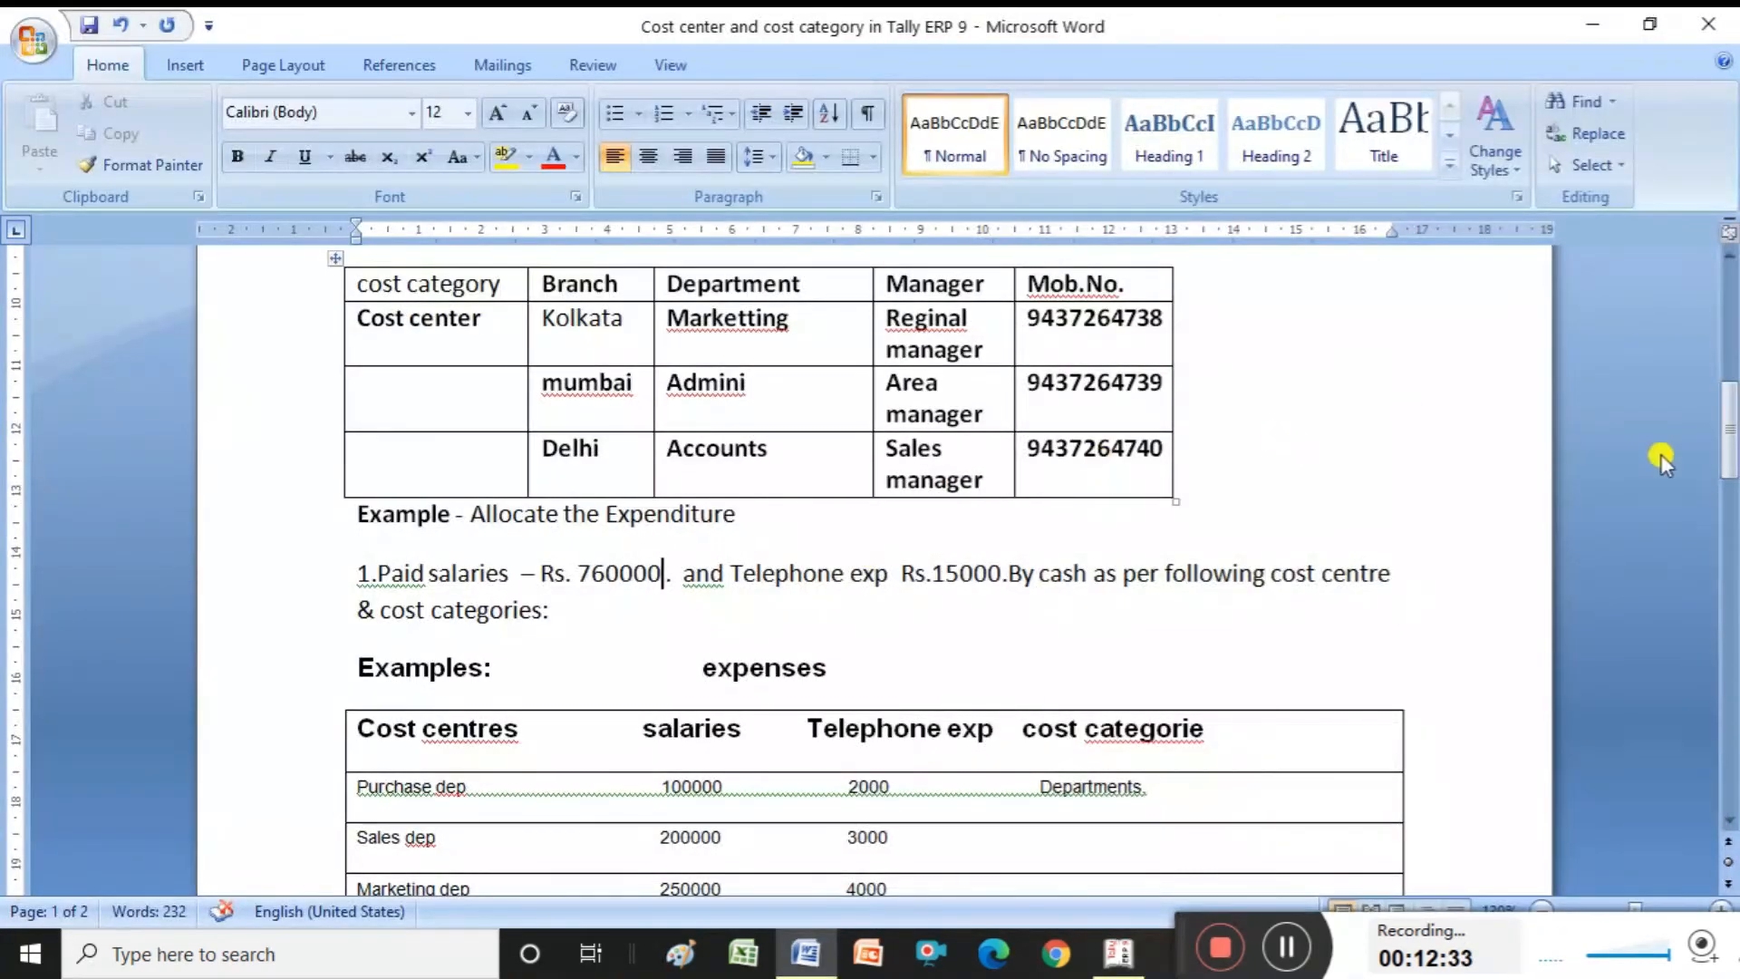
click(1731, 426)
drag(1730, 426, 1731, 541)
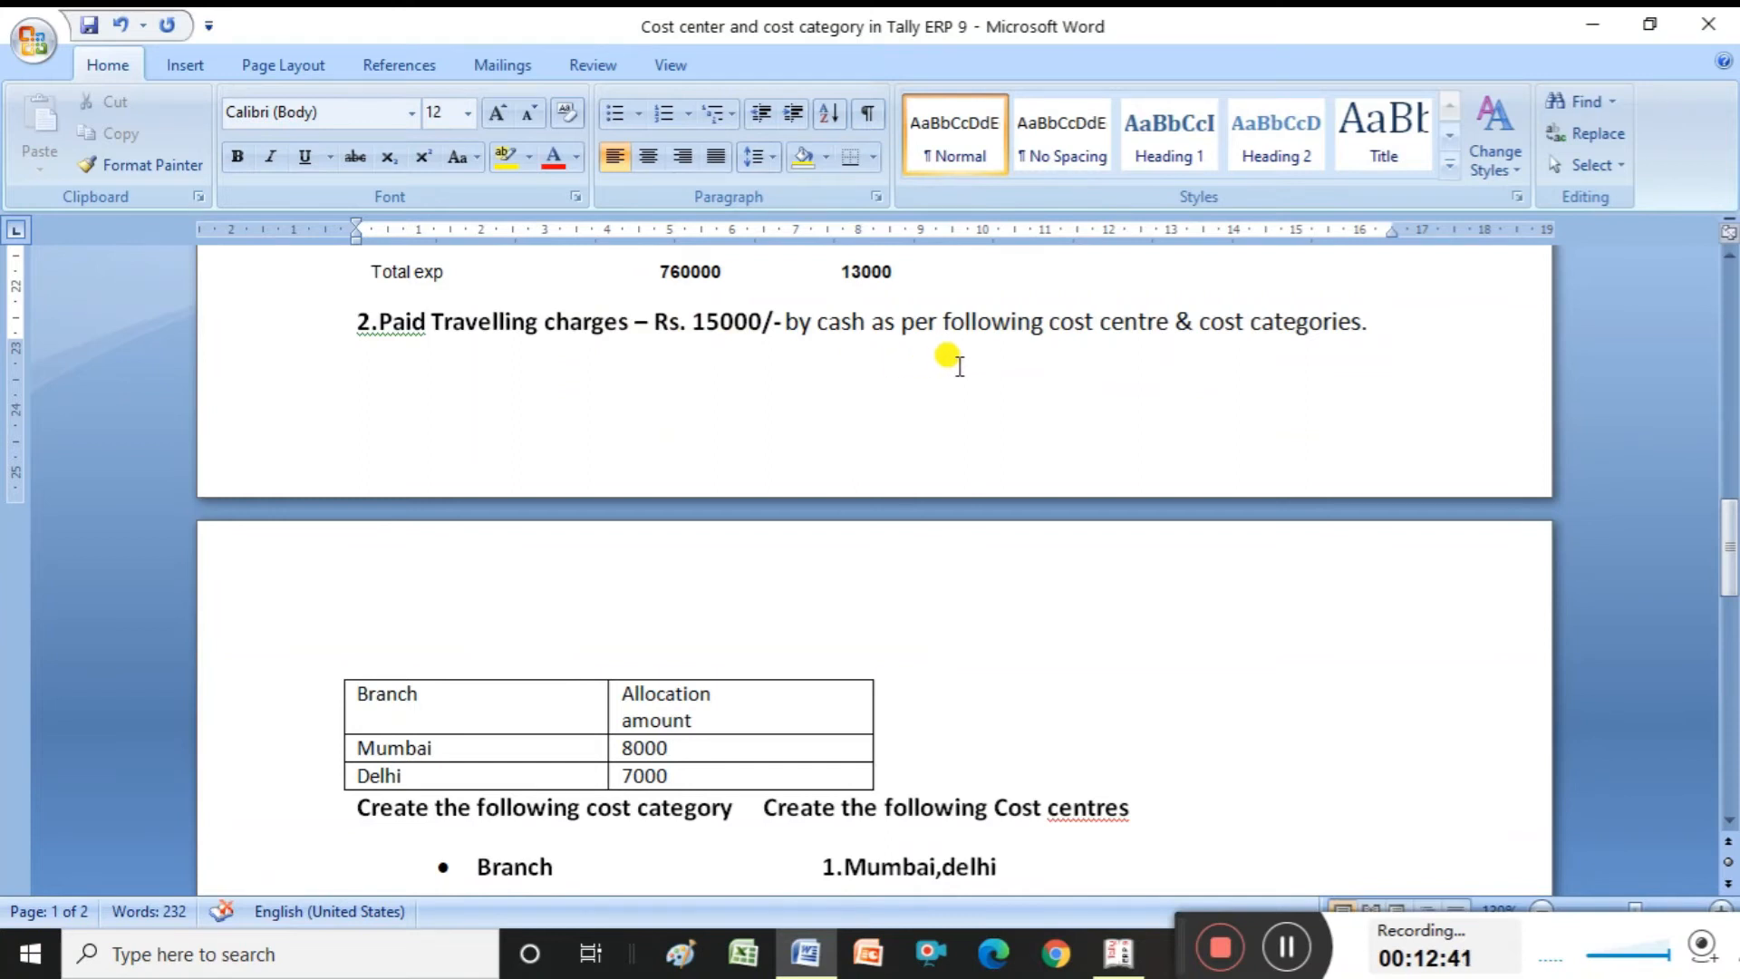
In Tally.ERP 9, create a ledger named Travelling Charges under Indirect Expenses, with cost centres applicable
key(alt+Tab)
text(Travelling)
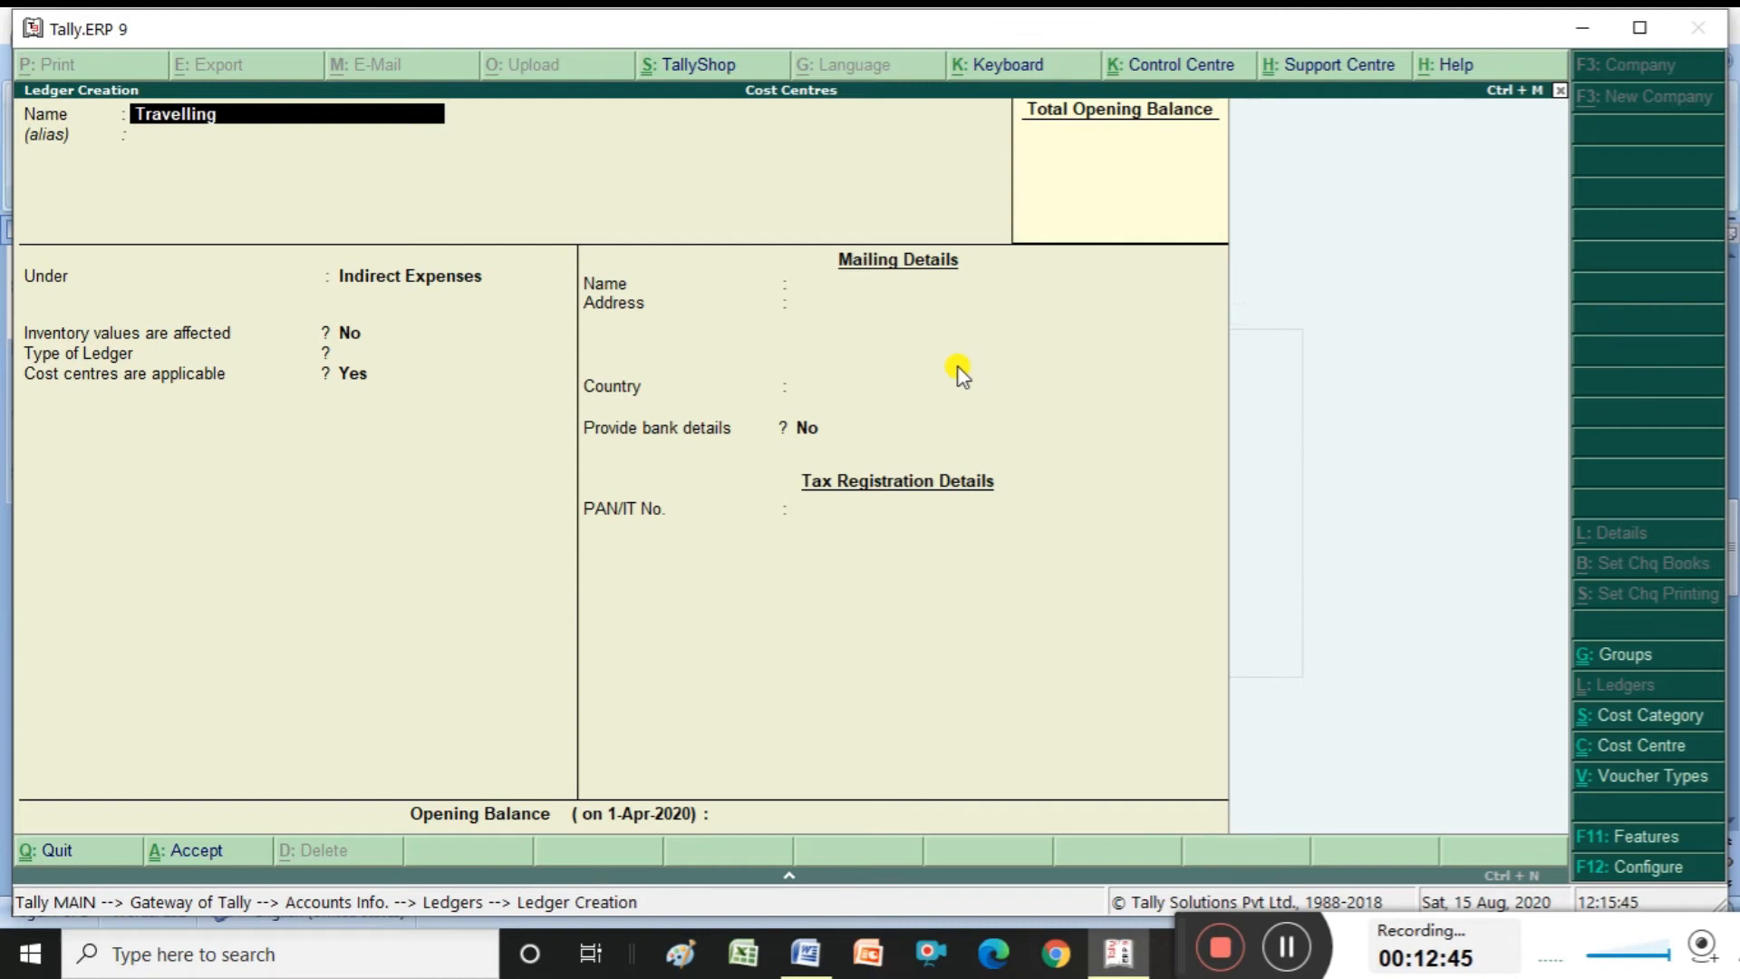
text( charges)
key(Return)
key(Return)
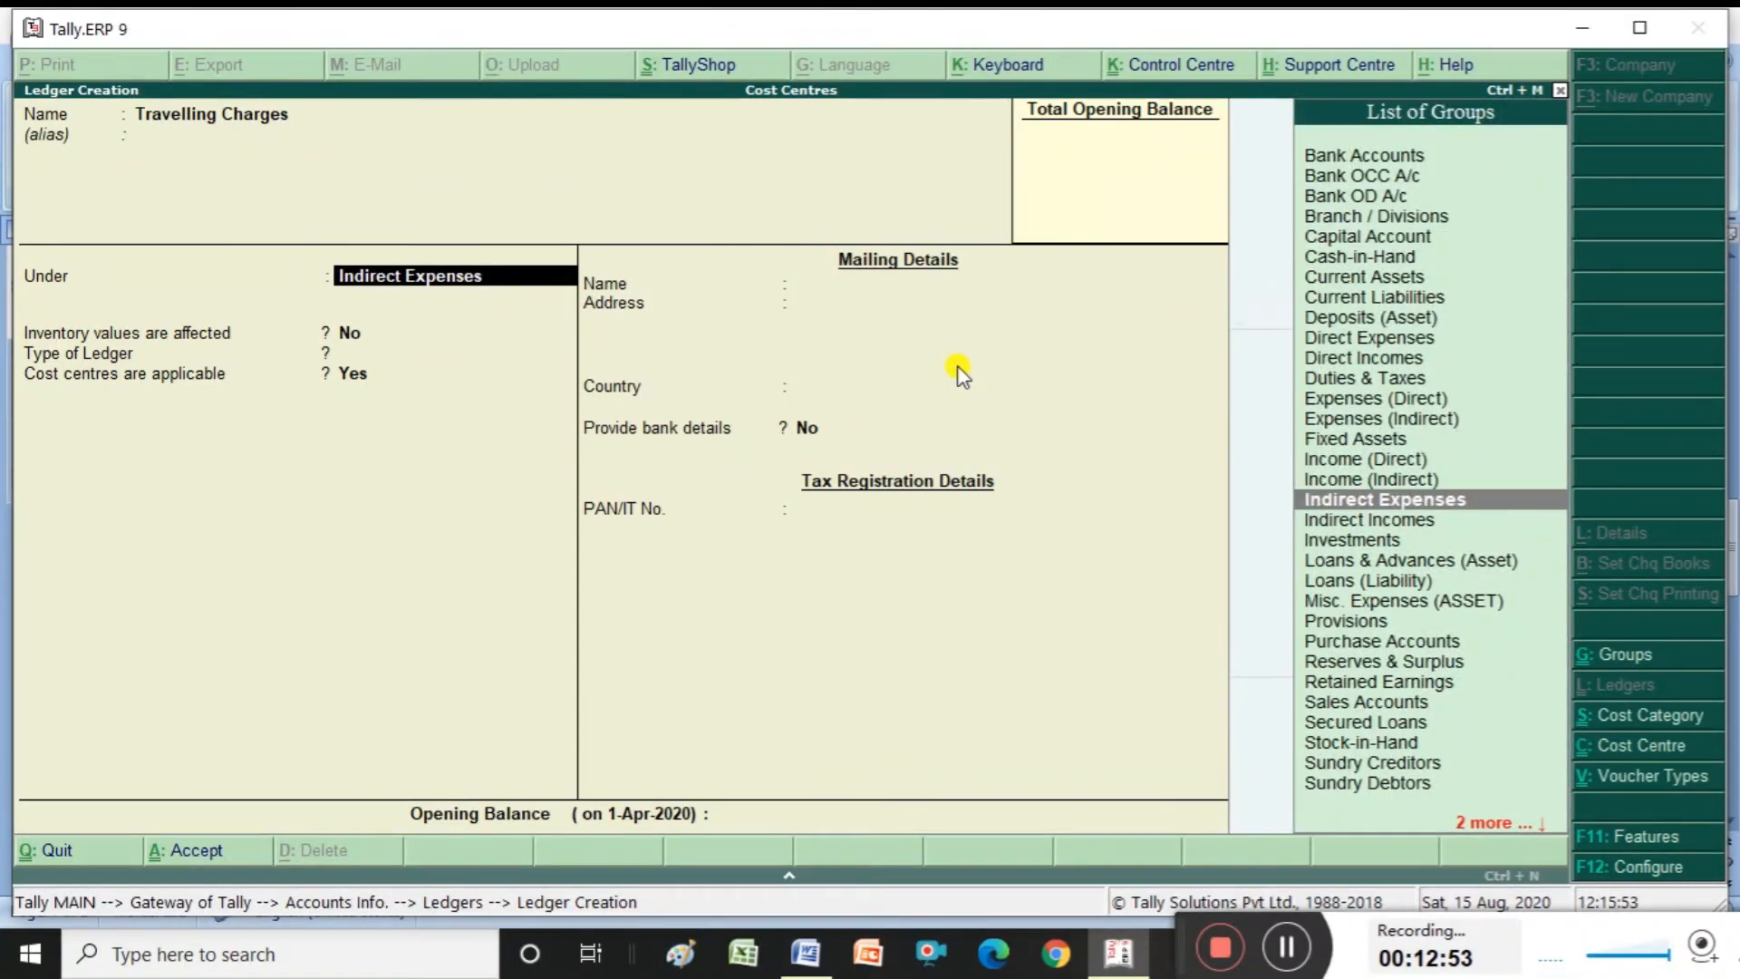
key(Return)
key(Return)
key(Return)
key(Return)
key(Return)
key(Return)
key(Return)
key(Return)
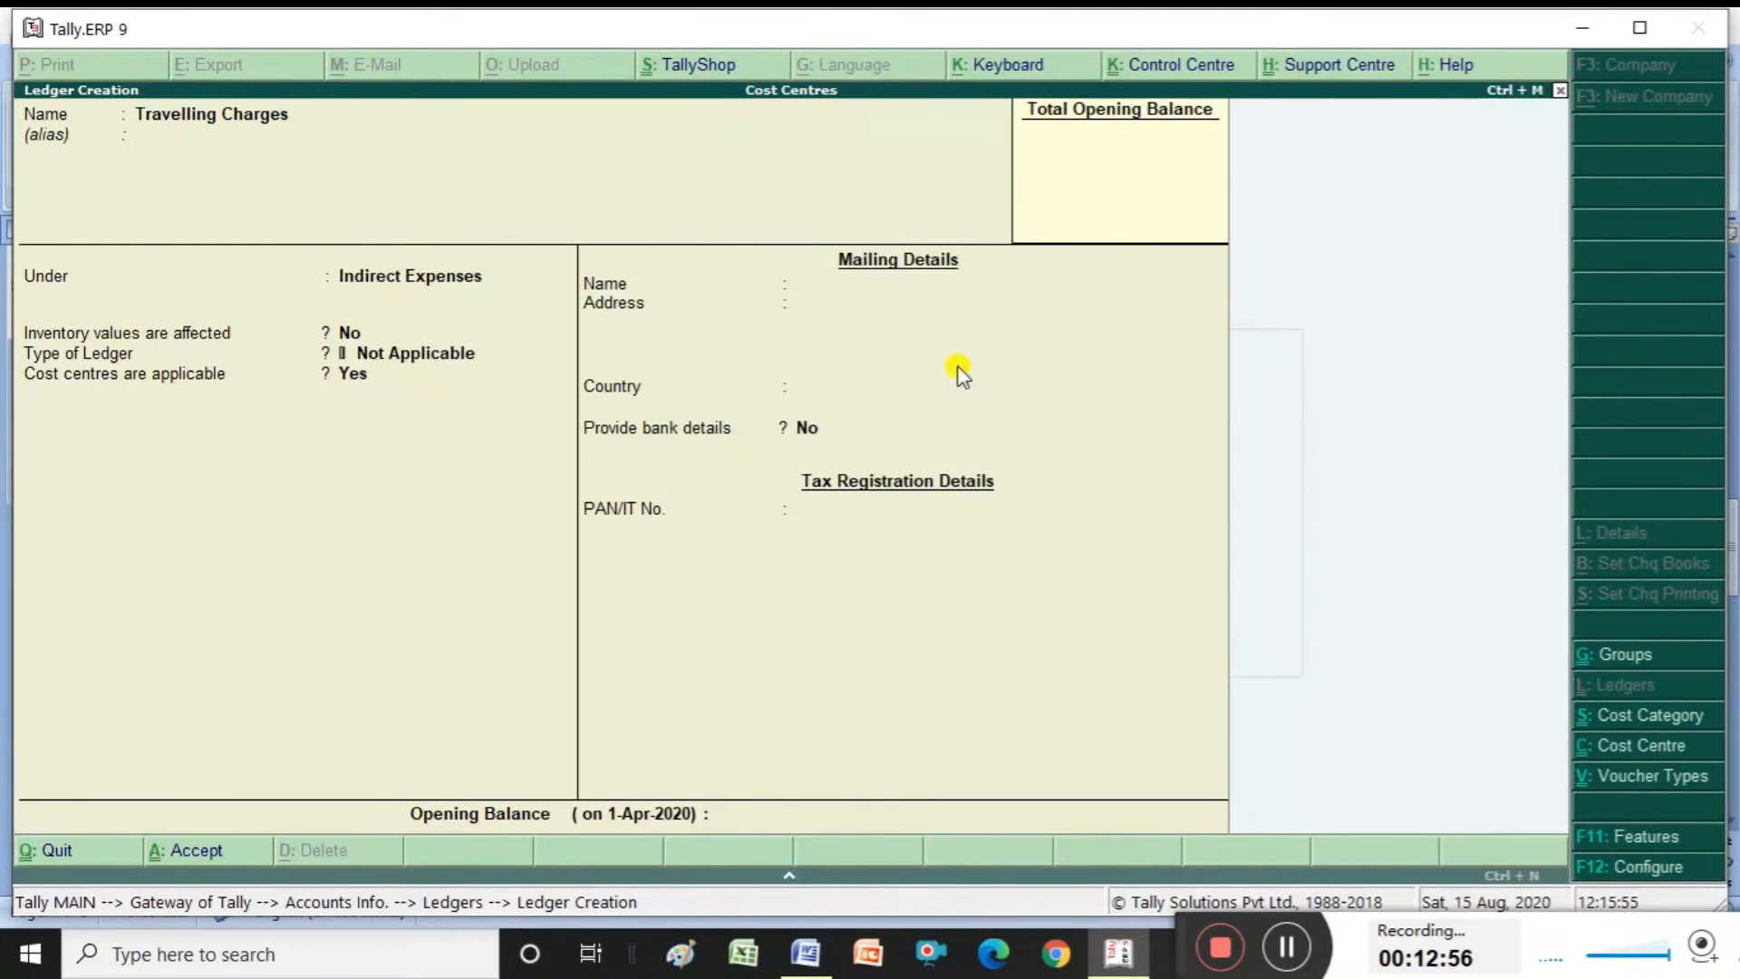
key(Return)
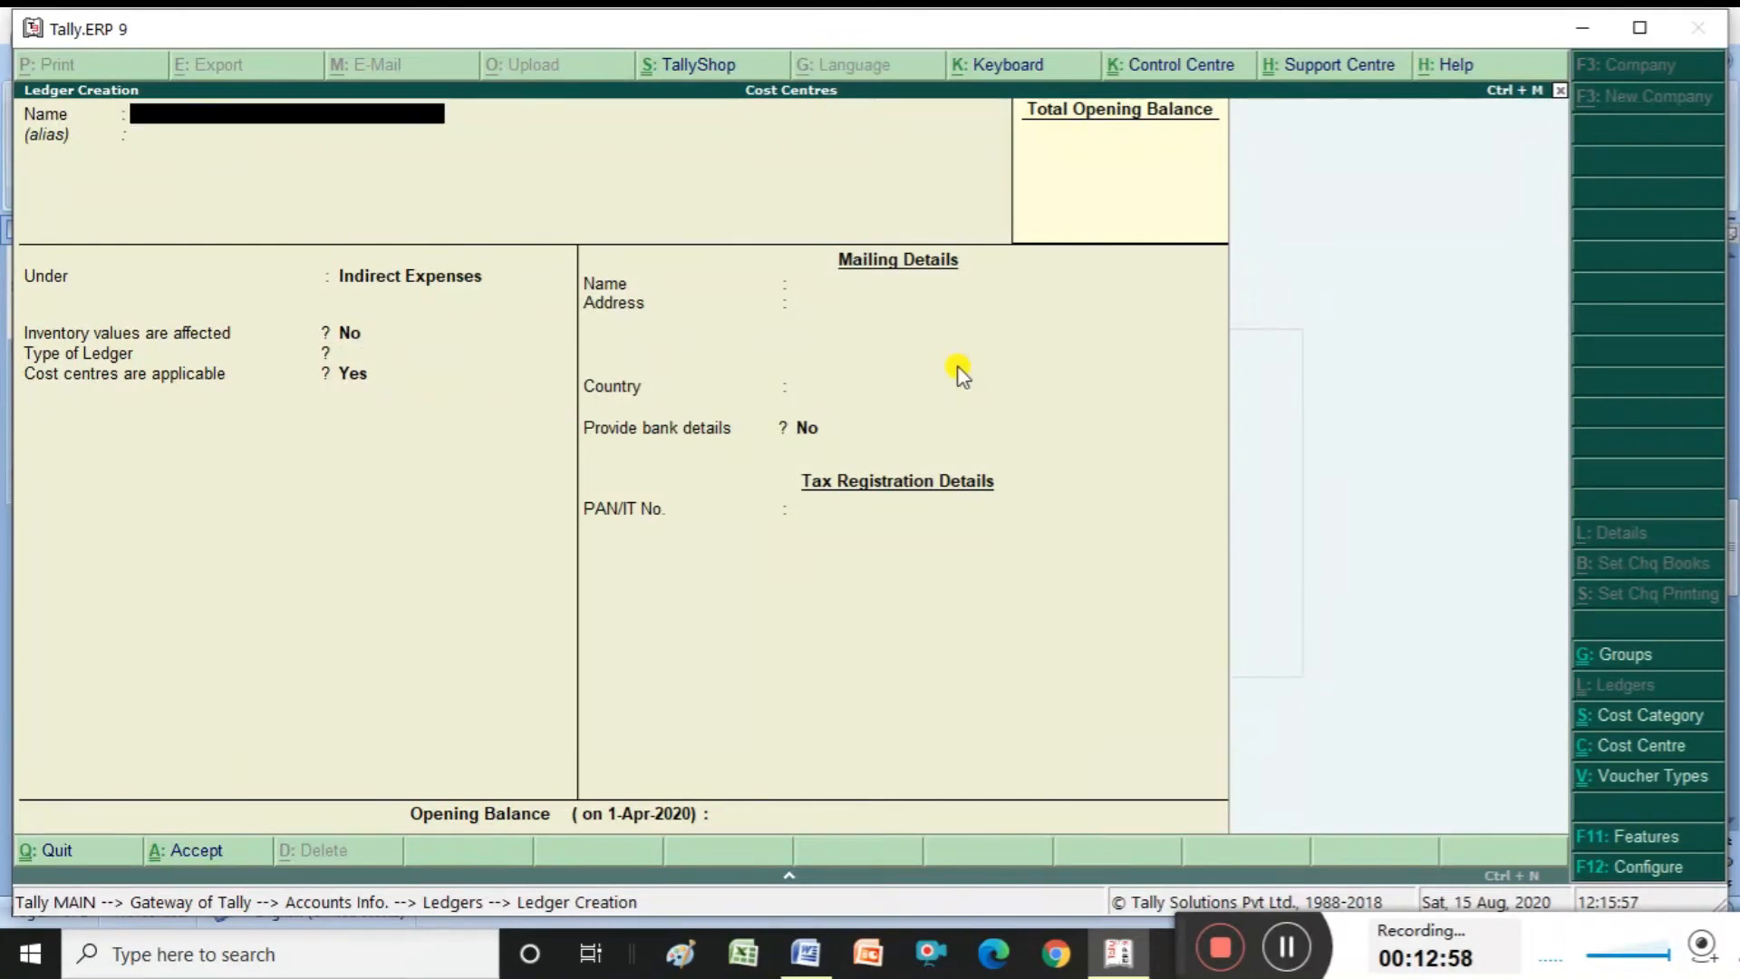
Leave ledger creation and open a new payment voucher in Accounting Vouchers
key(Escape)
key(Return)
key(Escape)
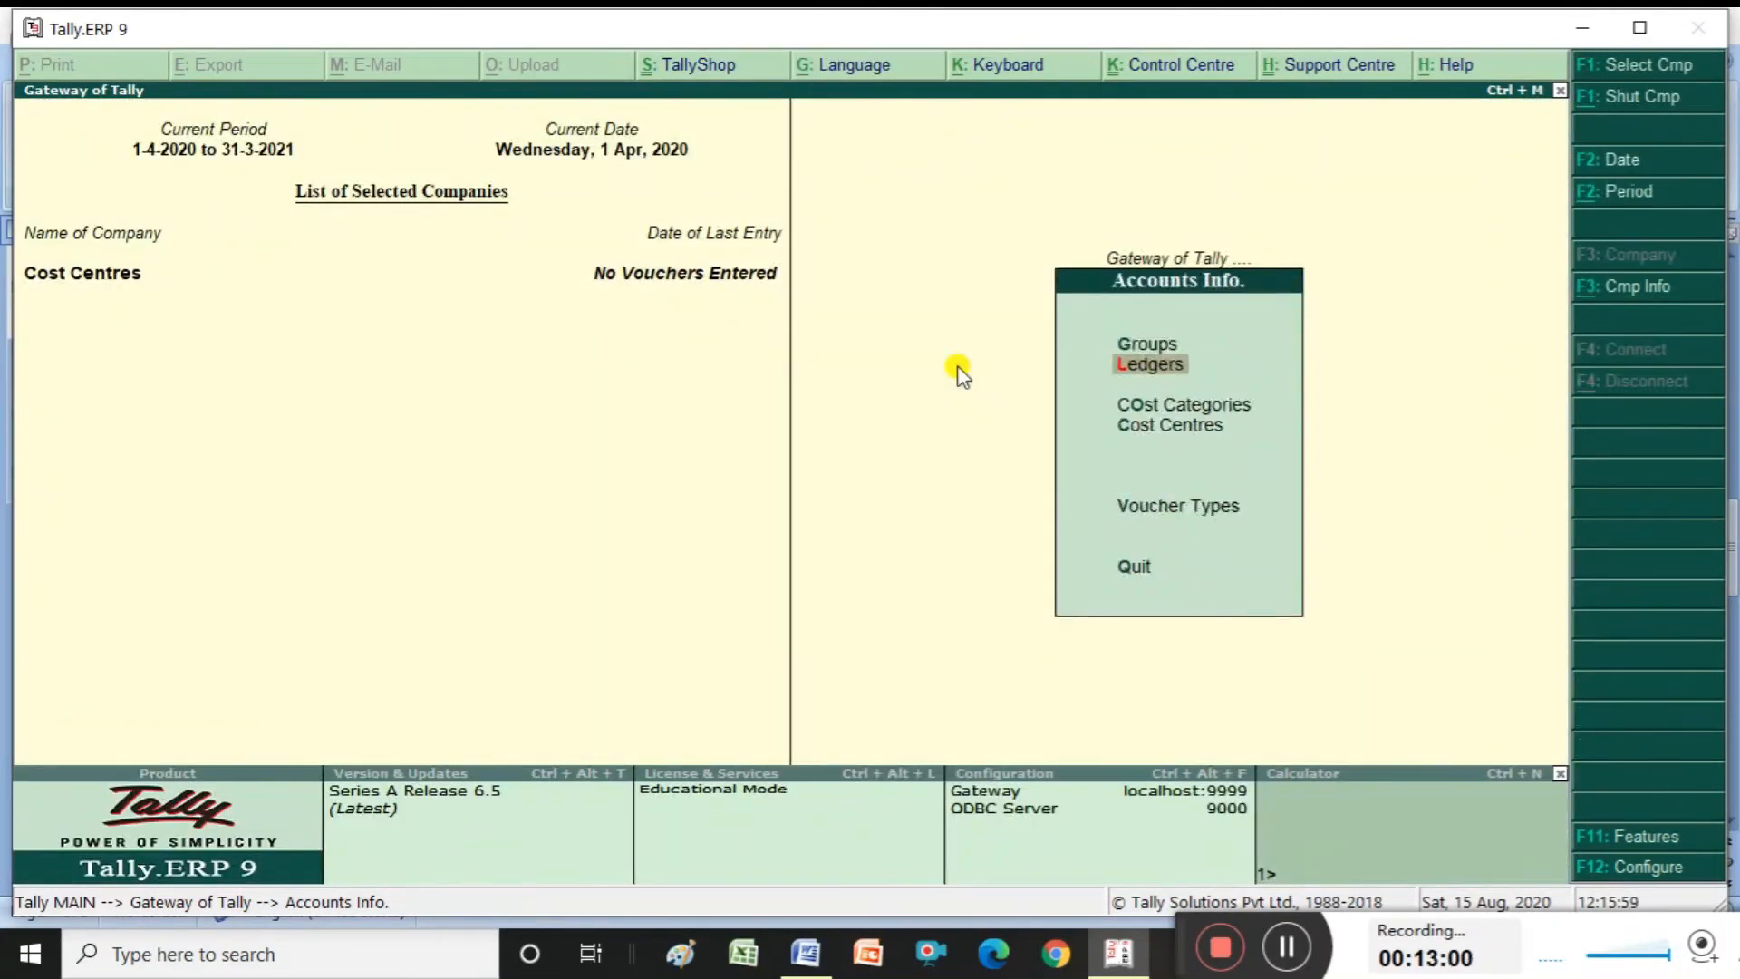
key(Escape)
key(Down)
key(Down)
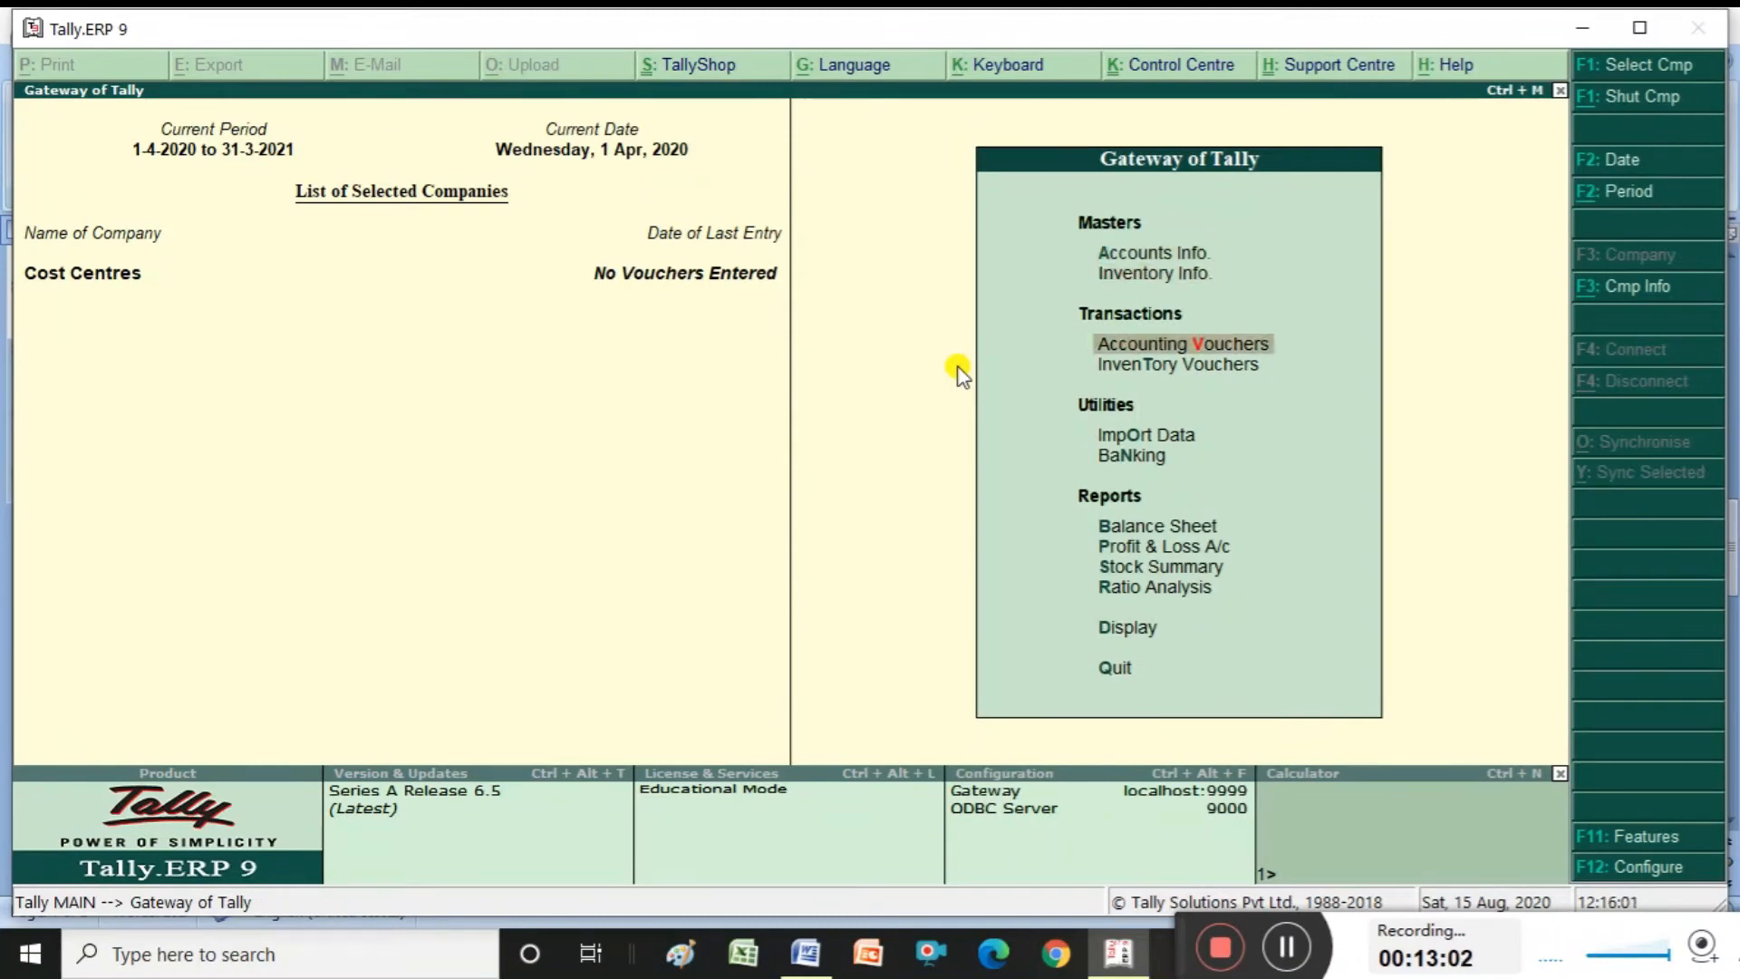
key(Return)
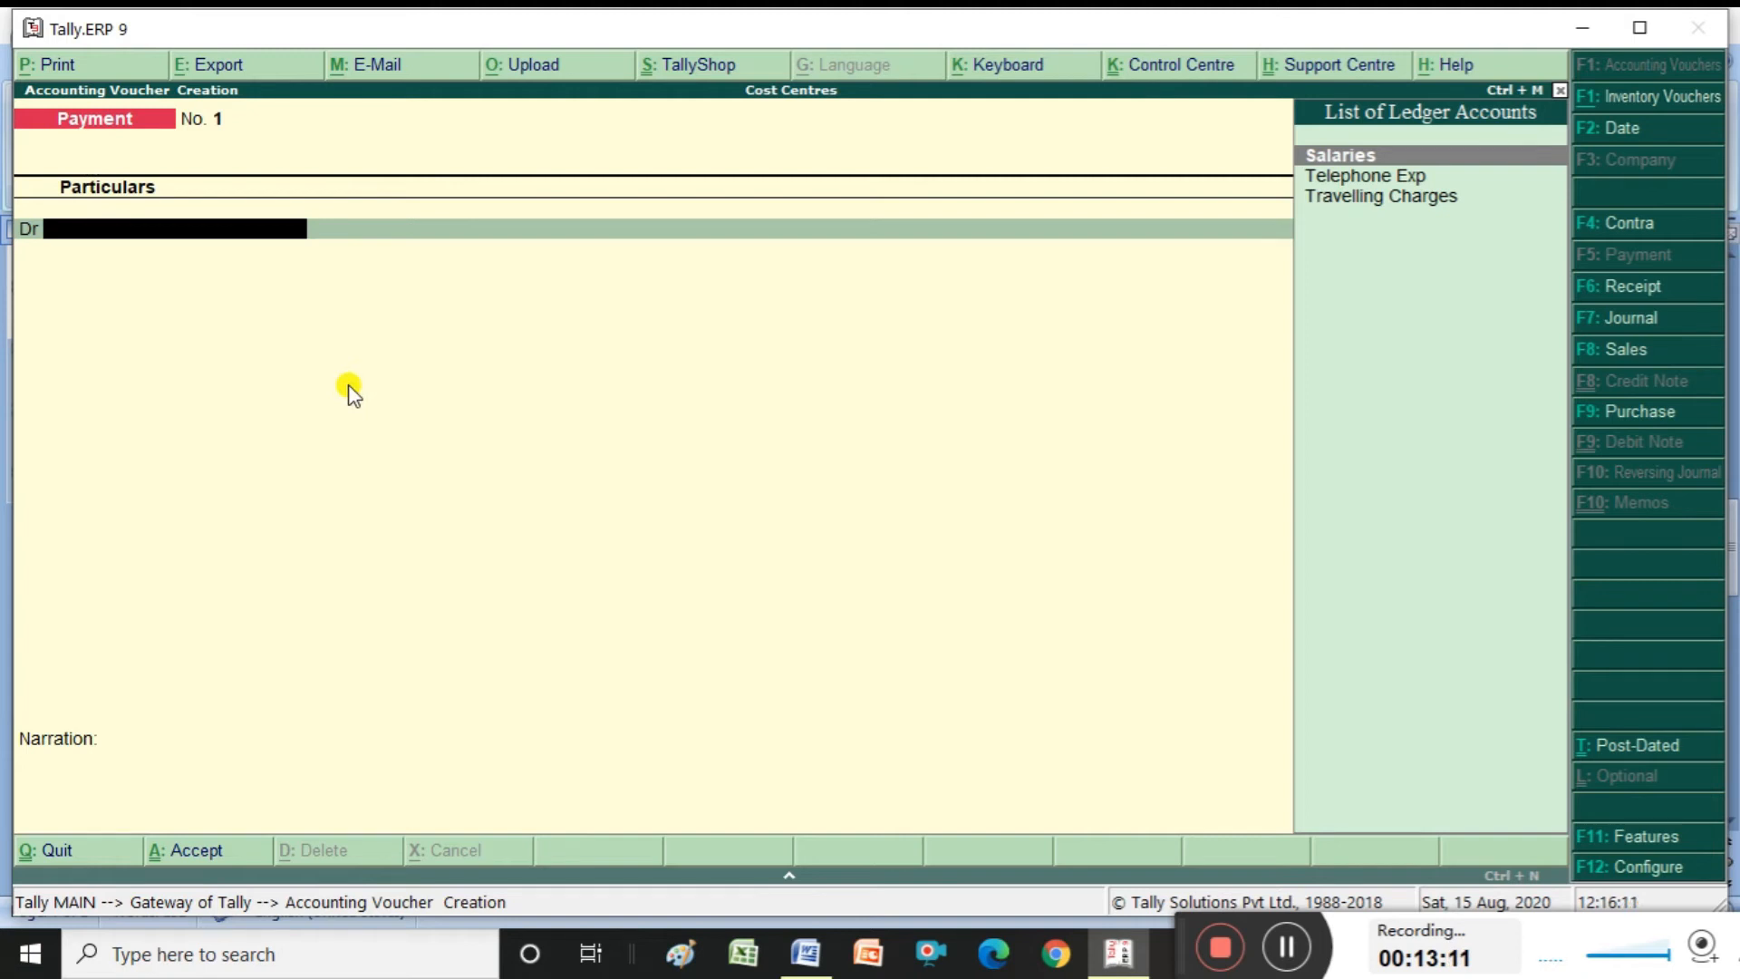
Check the salary total in the Word notes, and debit the Salaries ledger with 760000 in the Tally.ERP 9 payment voucher
key(alt+Tab)
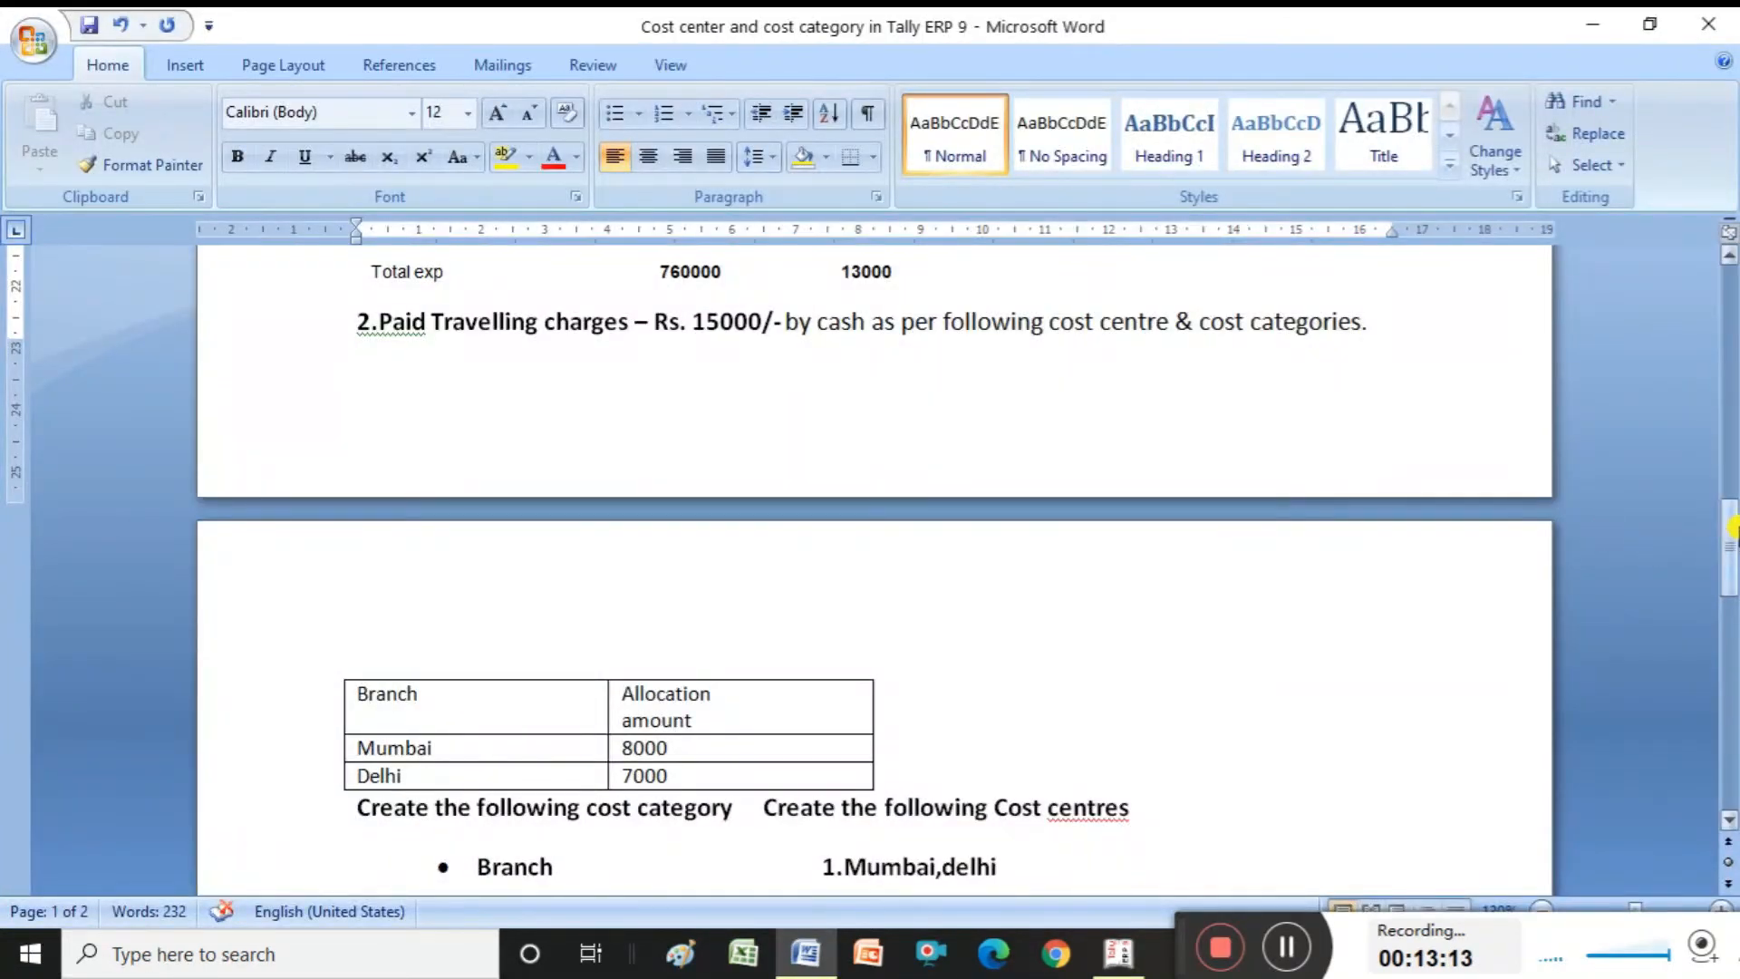
drag(1732, 526, 1730, 458)
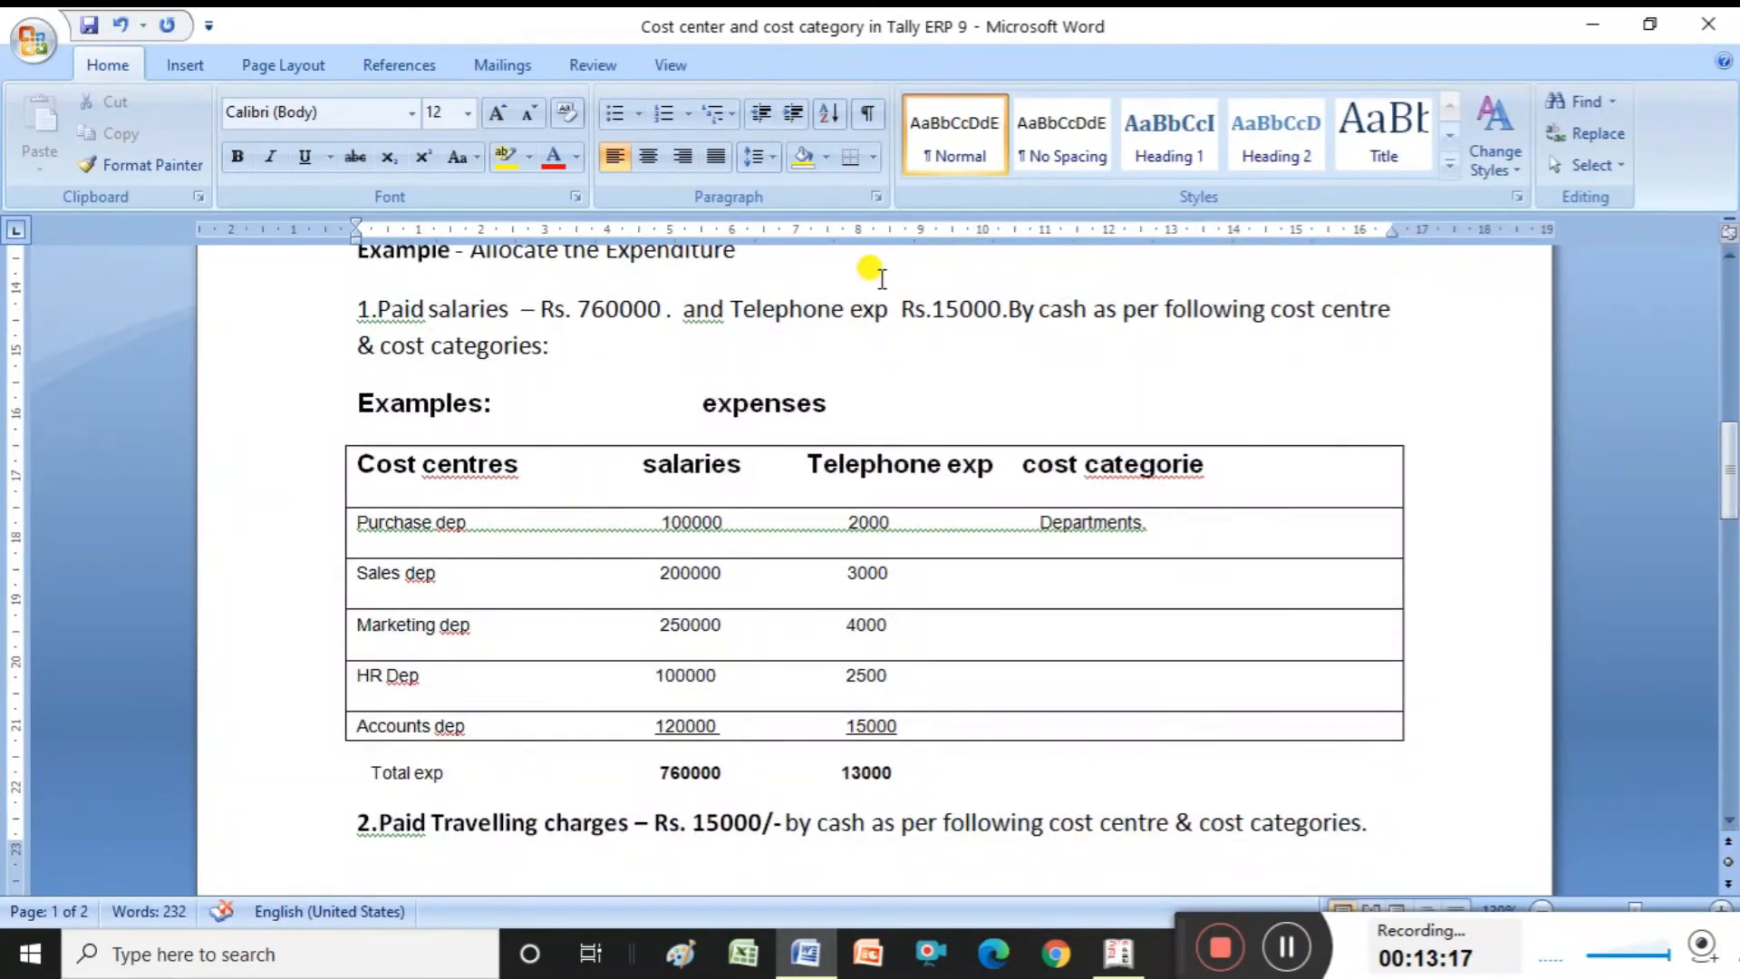
key(alt+Tab)
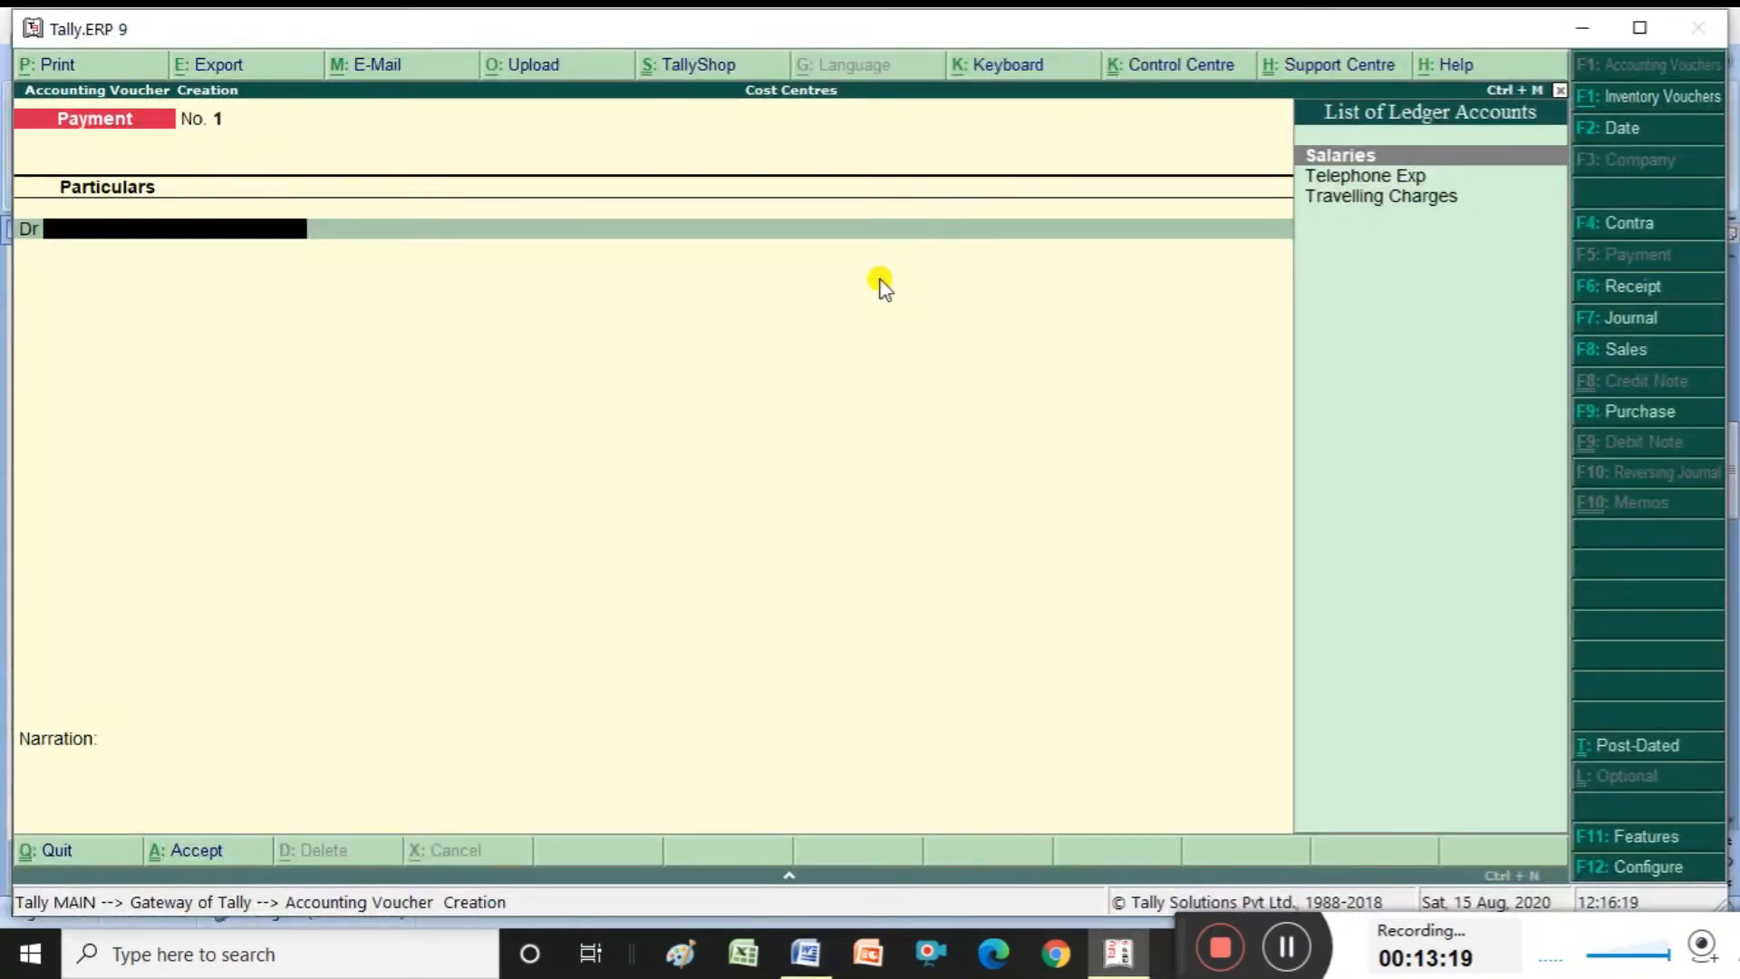
text(Sa)
key(Return)
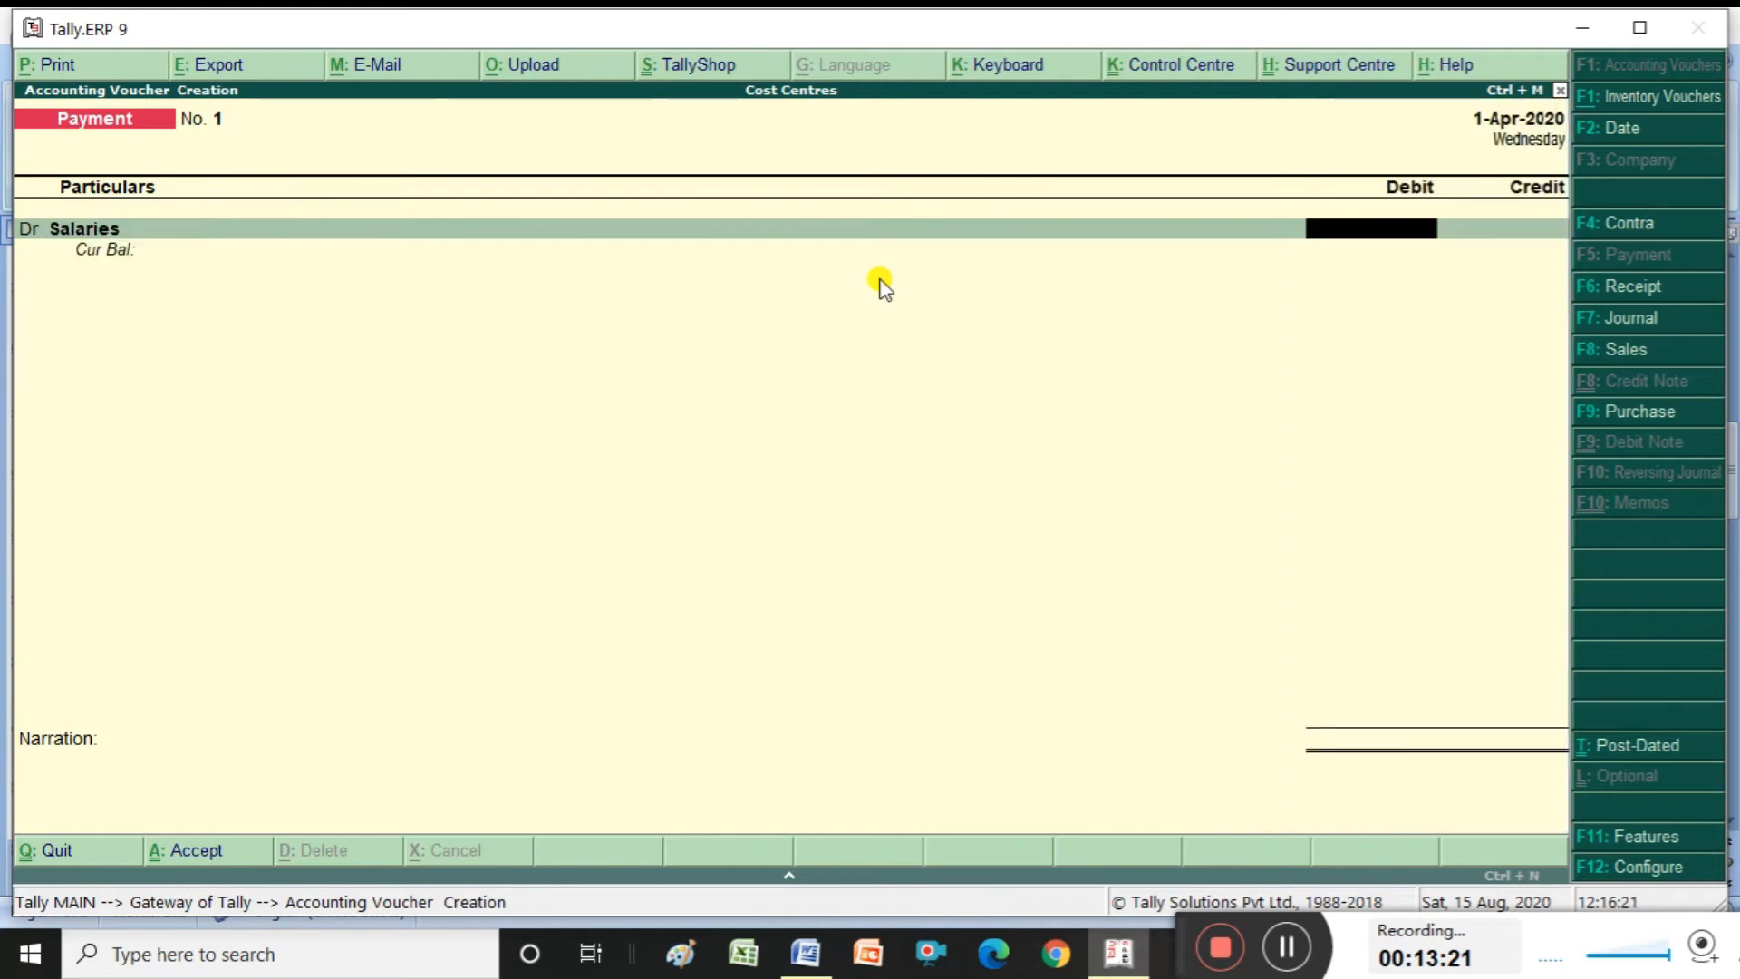
text(760000)
key(Return)
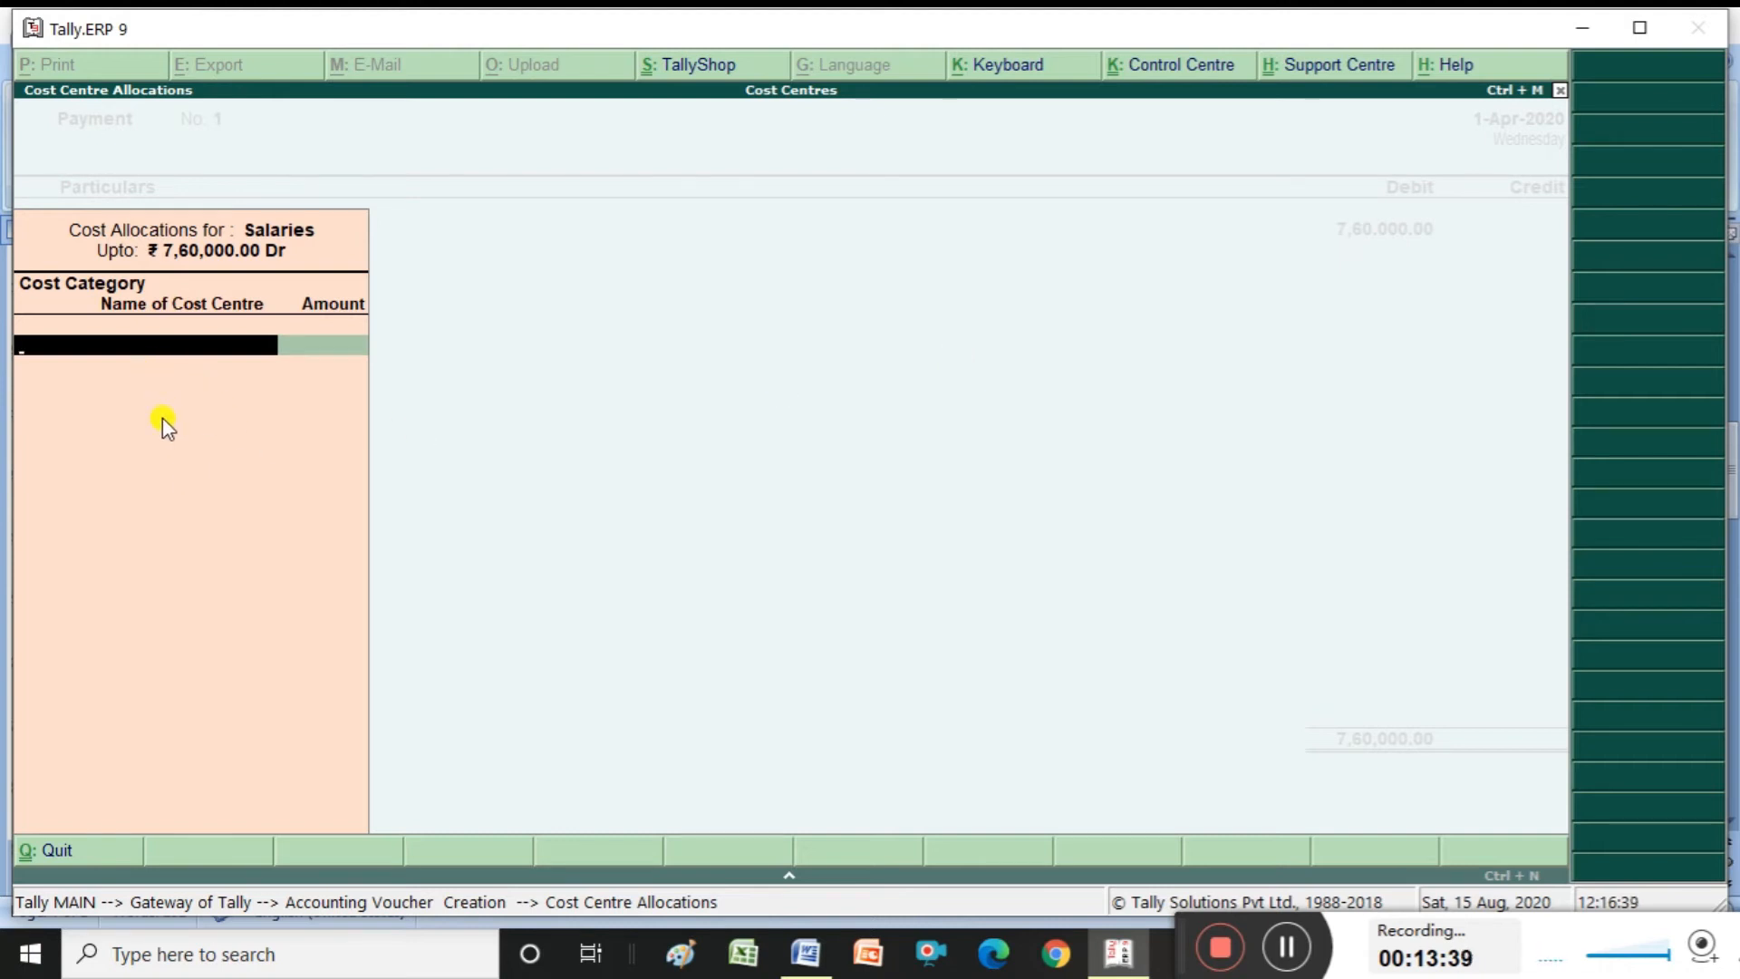
Allocate 100000 of the salaries to the Purchase cost centre in the Departments category, checking the amount in the Word notes
text(D)
key(Return)
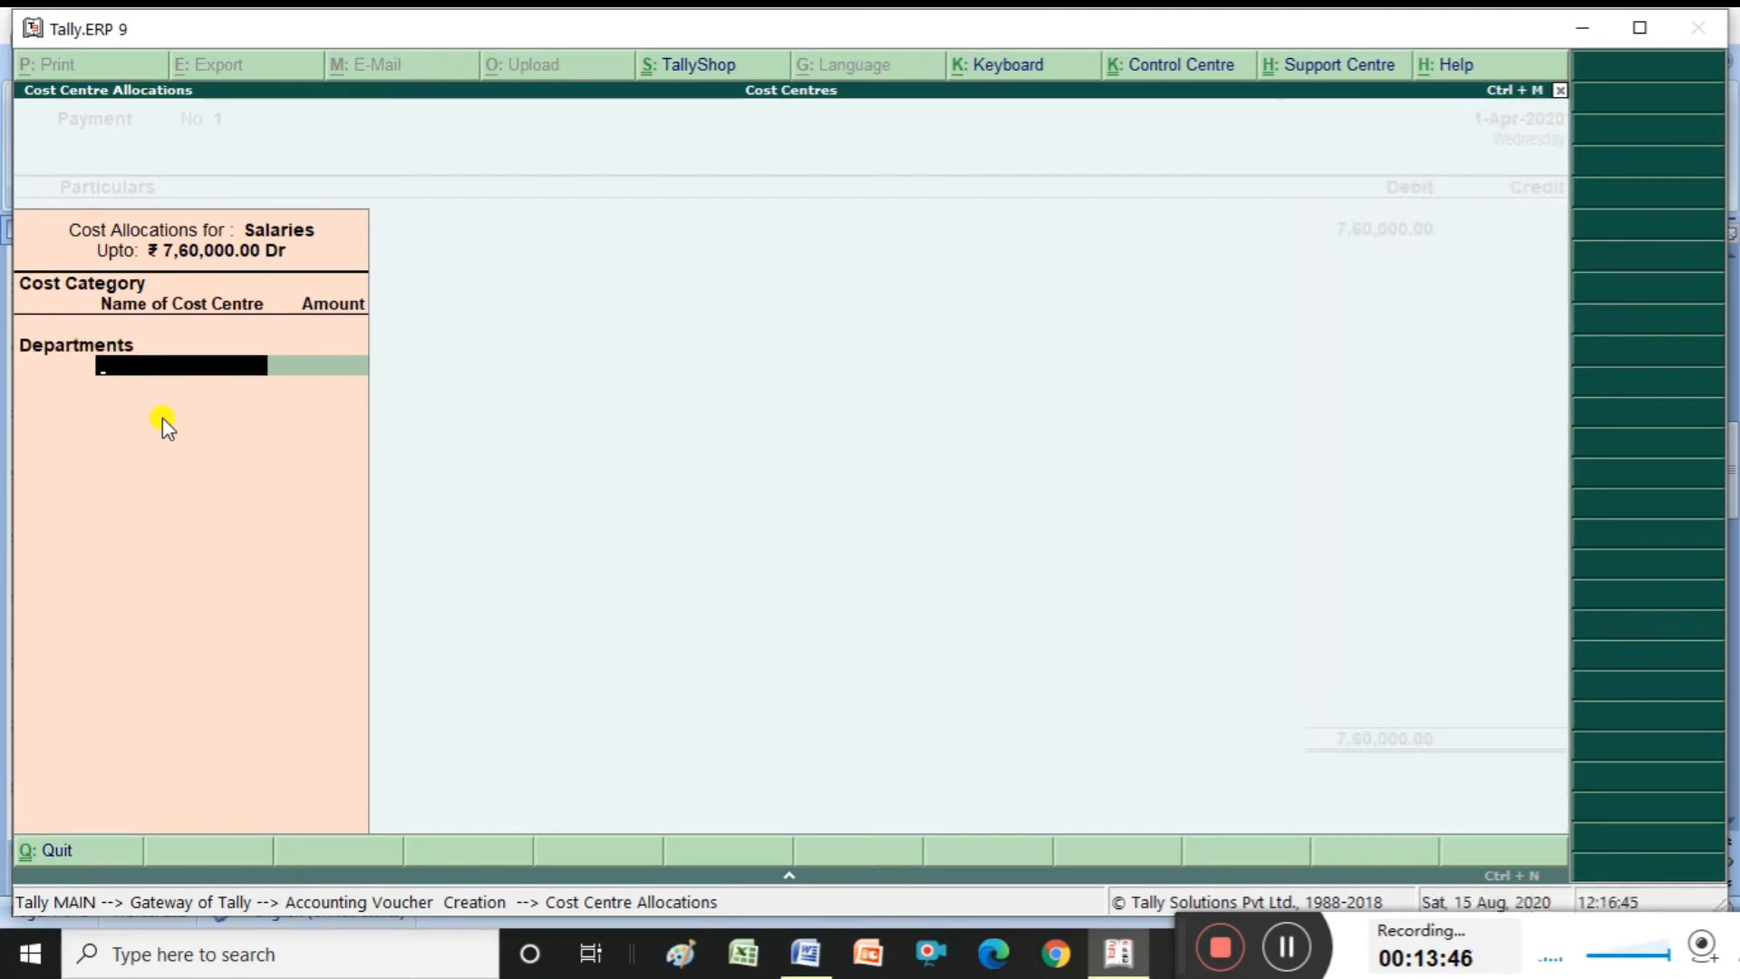
text(P)
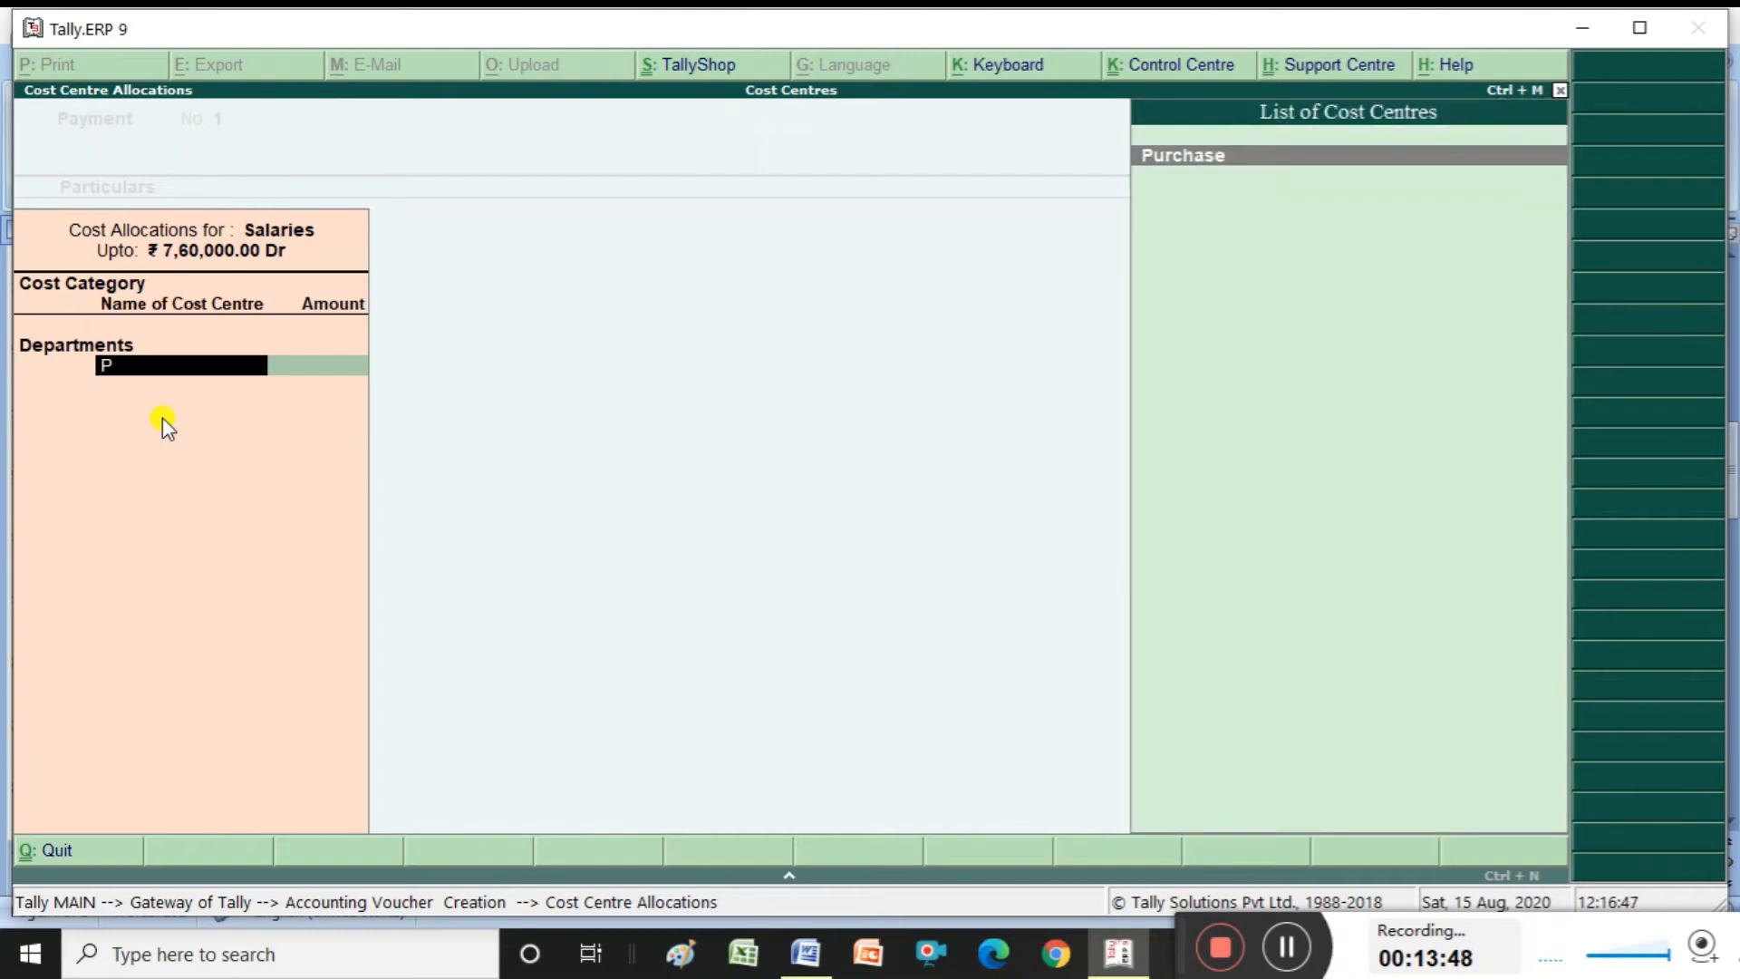
key(Return)
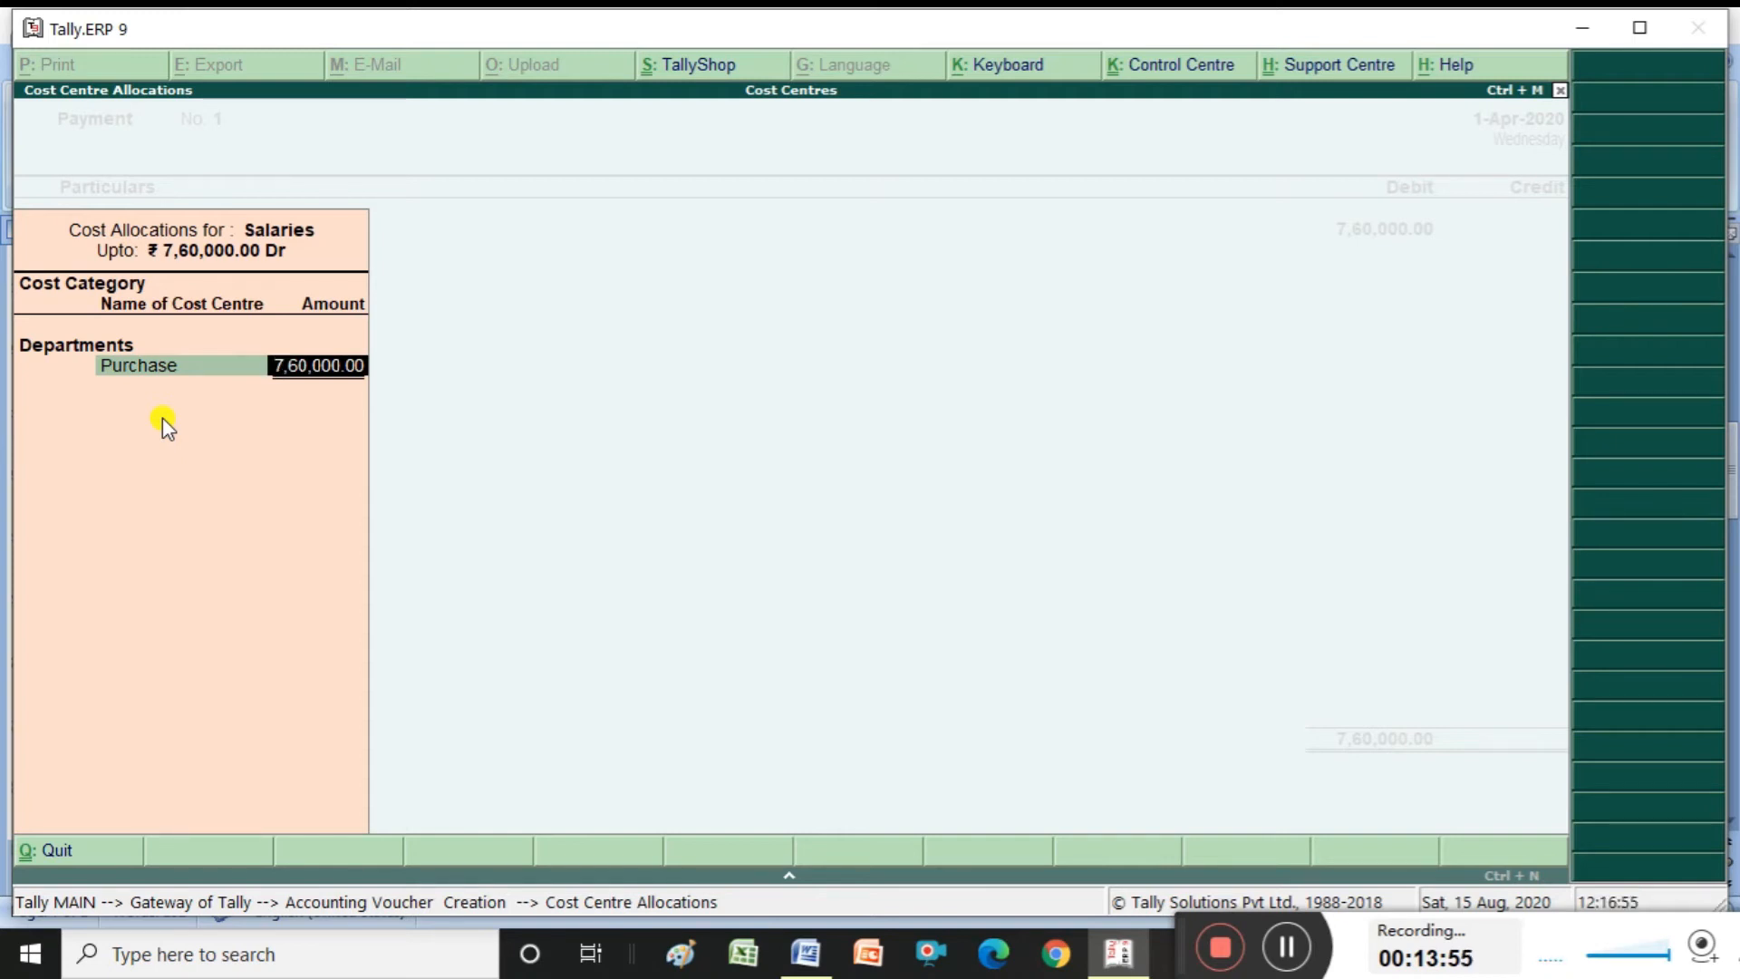
key(alt+Tab)
key(alt+Tab)
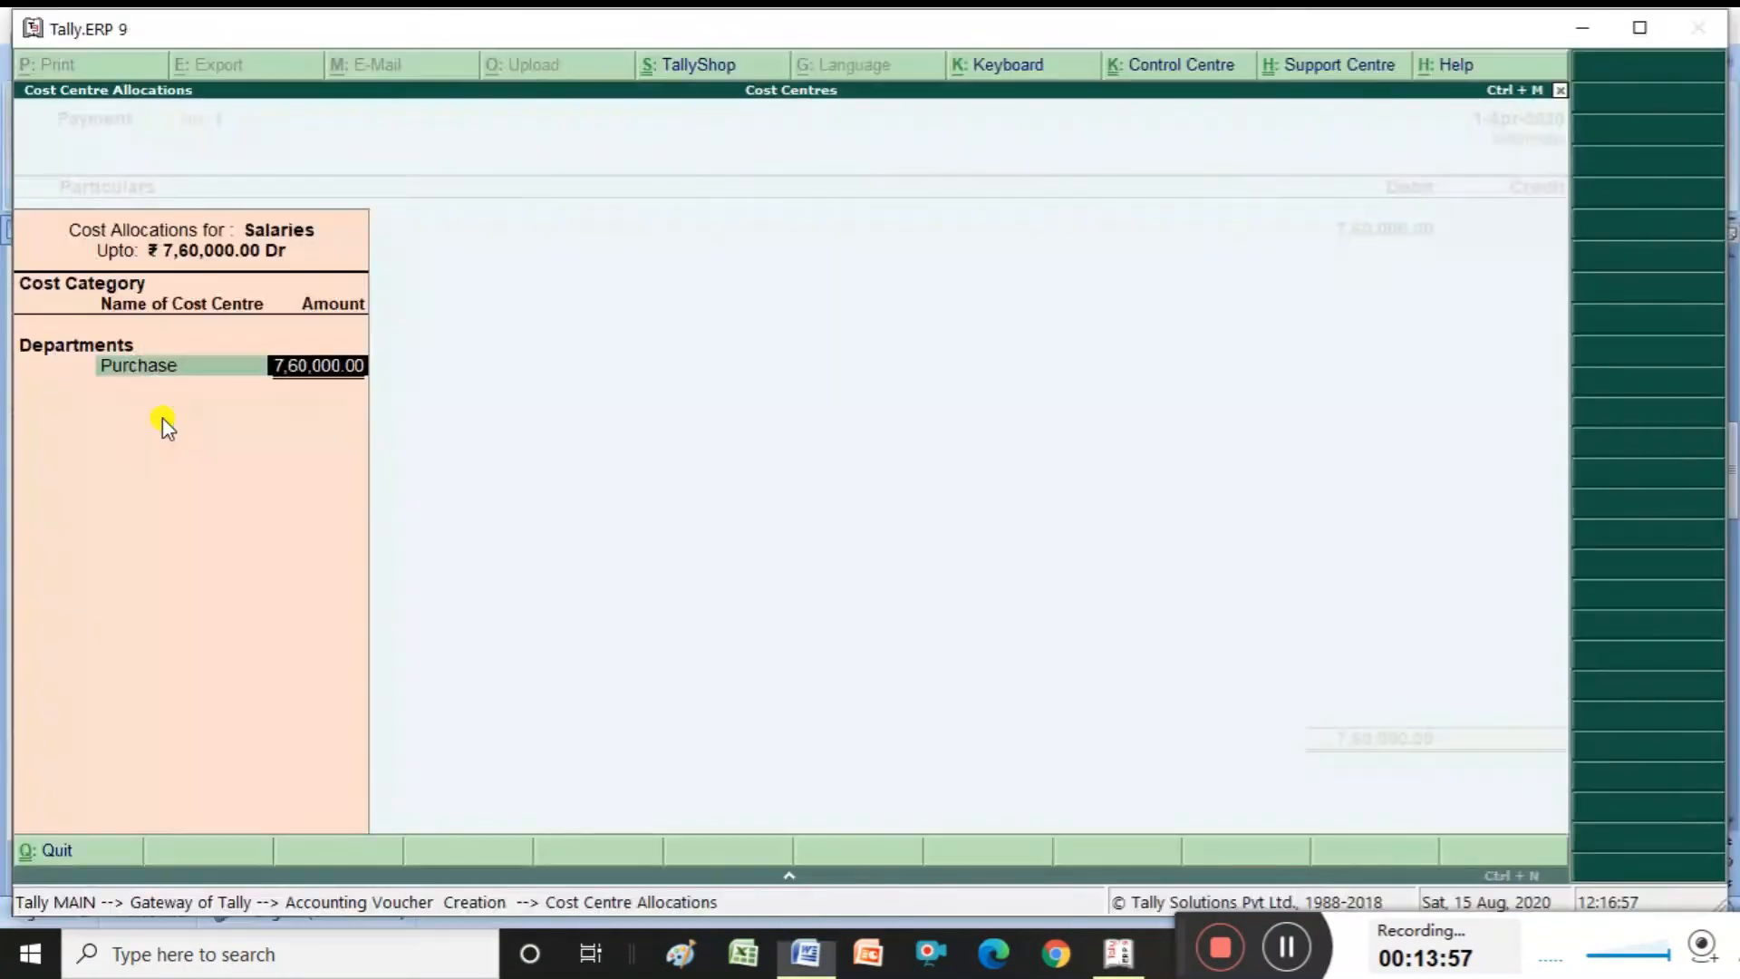
text(100000)
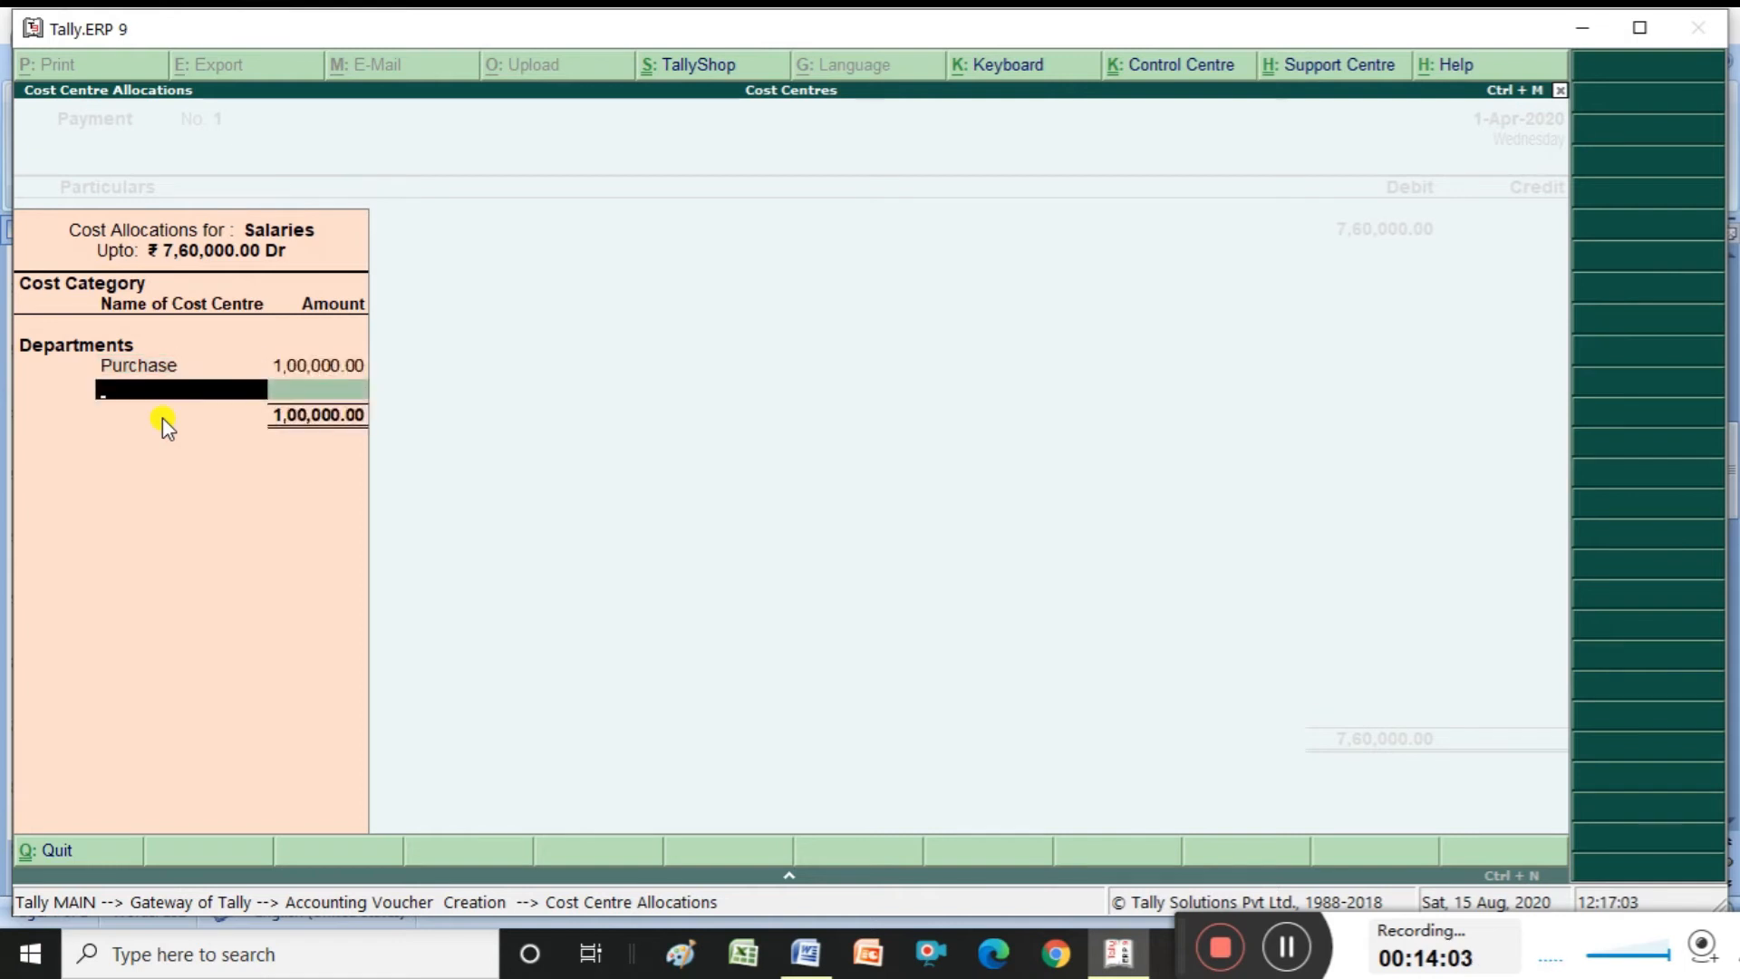
Allocate 200000 of the salaries to the Sales cost centre, checking the amount in the Word notes
text(Sa)
key(Return)
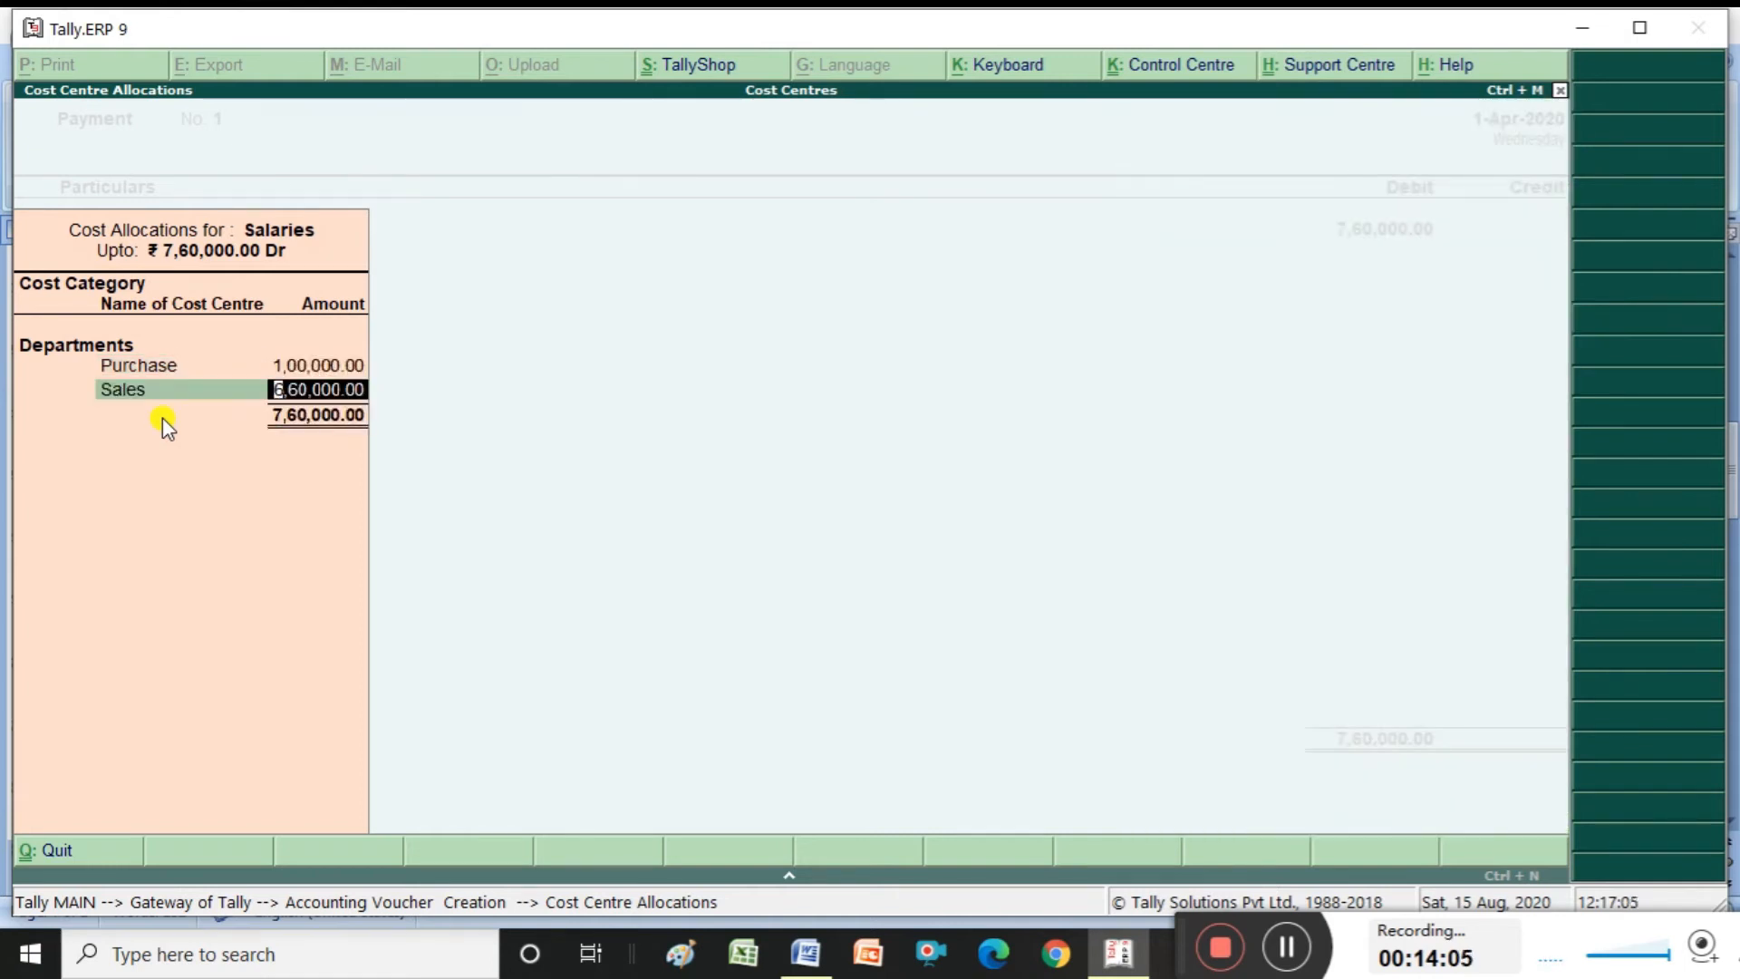
key(alt+Tab)
key(alt+Tab)
text(2,00,000)
key(Return)
Allocate 250000 of the salaries to the Marketting cost centre, checking the department and amount in the Word notes
key(alt+Tab)
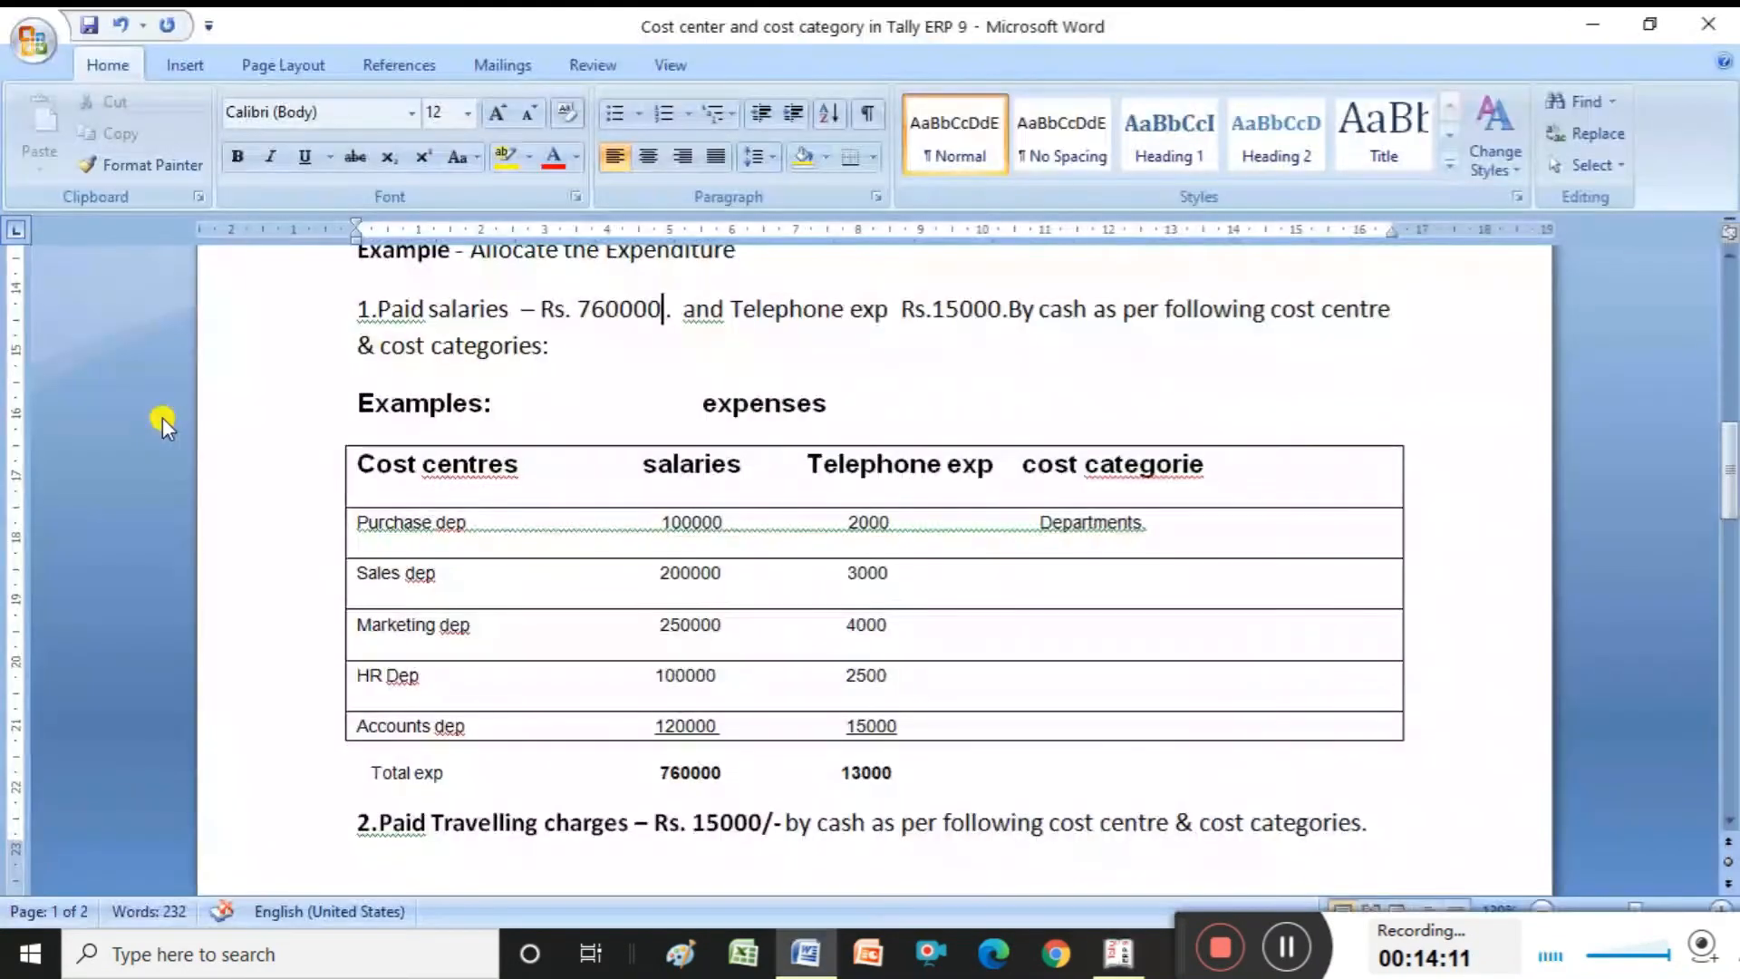
key(alt+Tab)
text(ma)
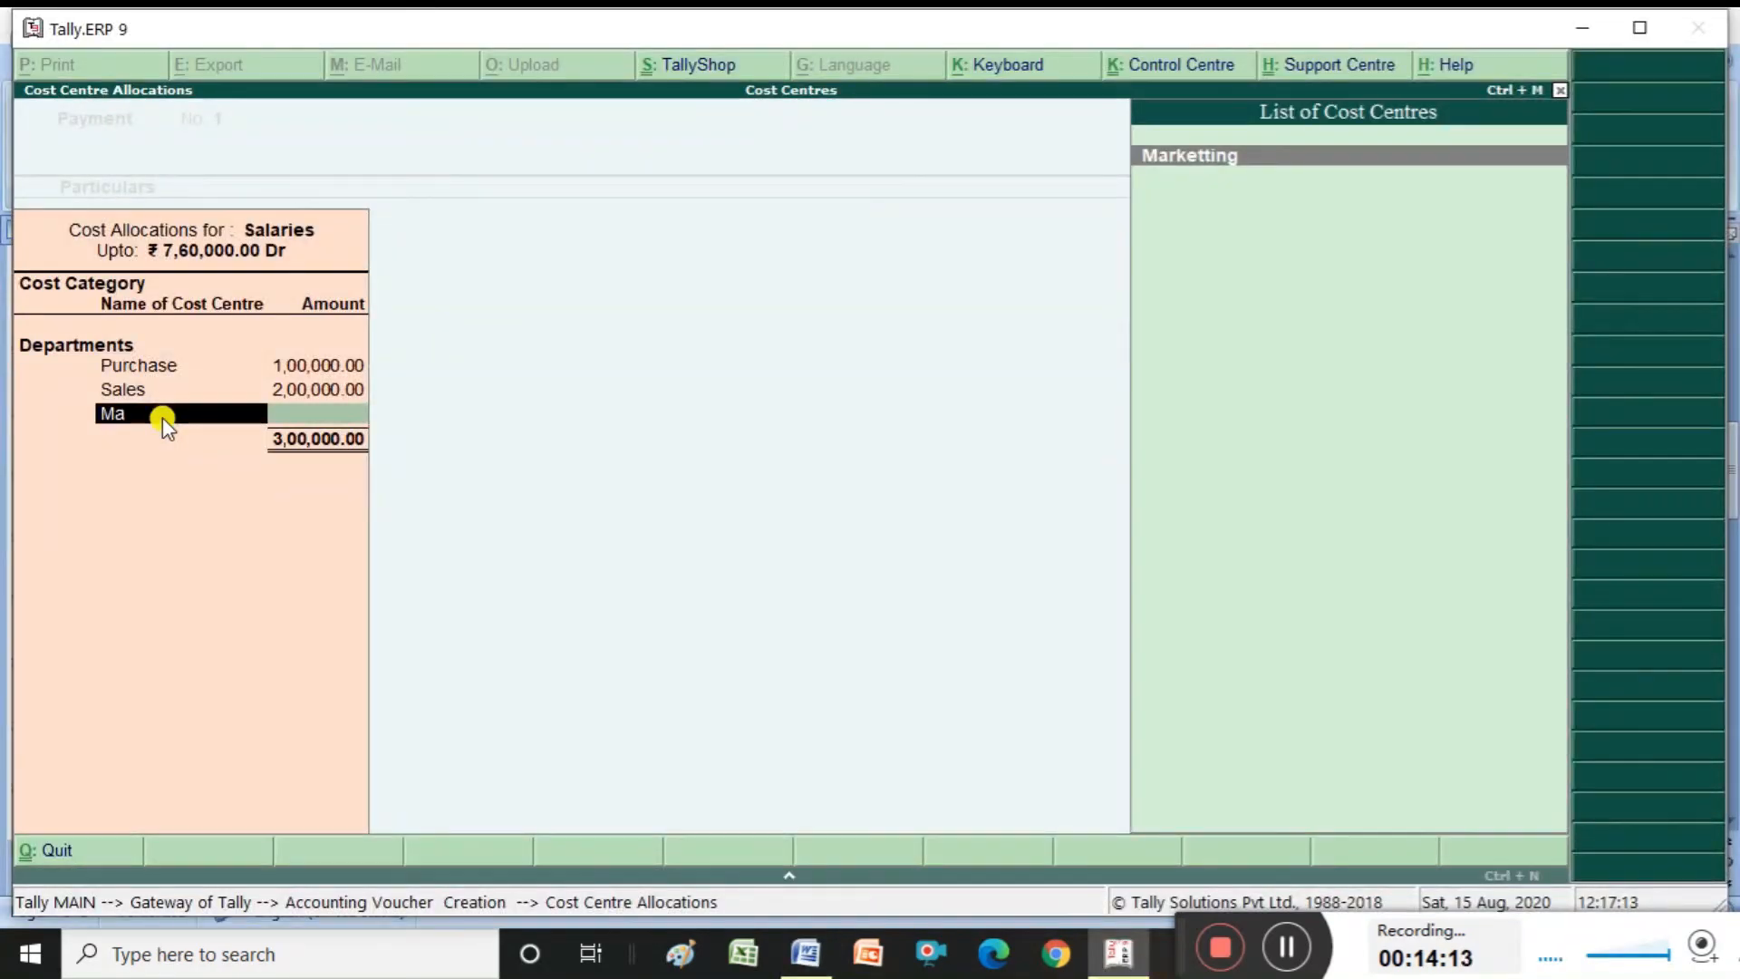
key(Return)
key(alt+Tab)
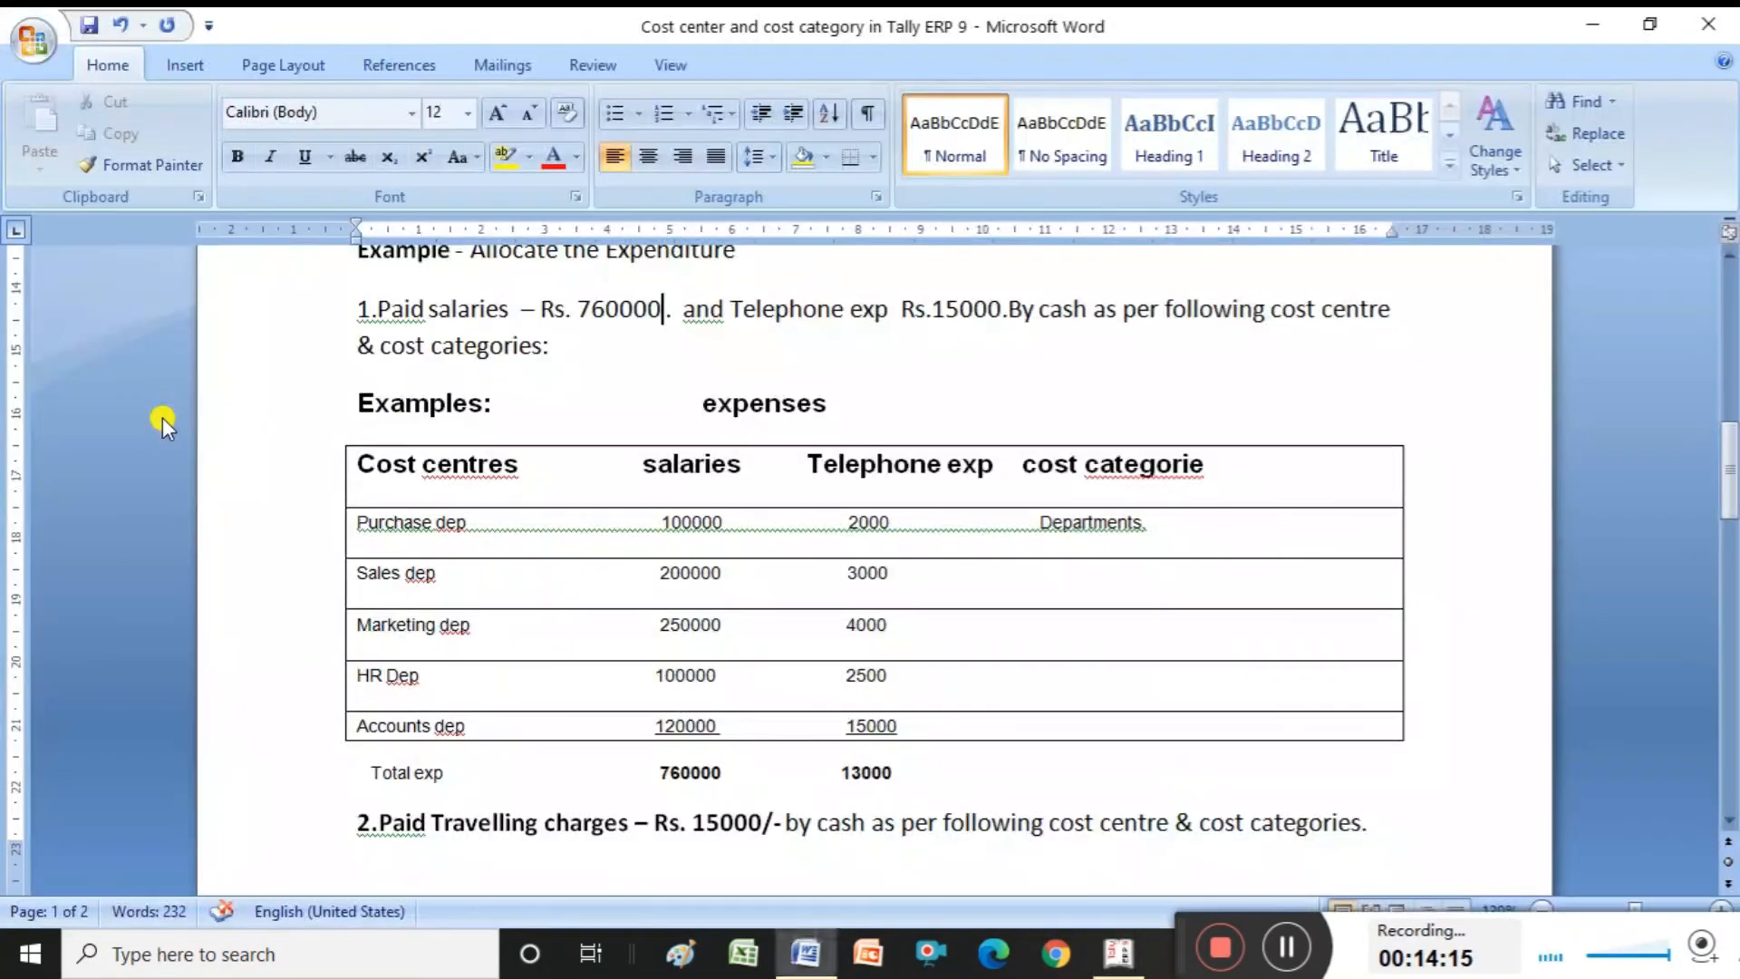
key(alt+Tab)
text(2)
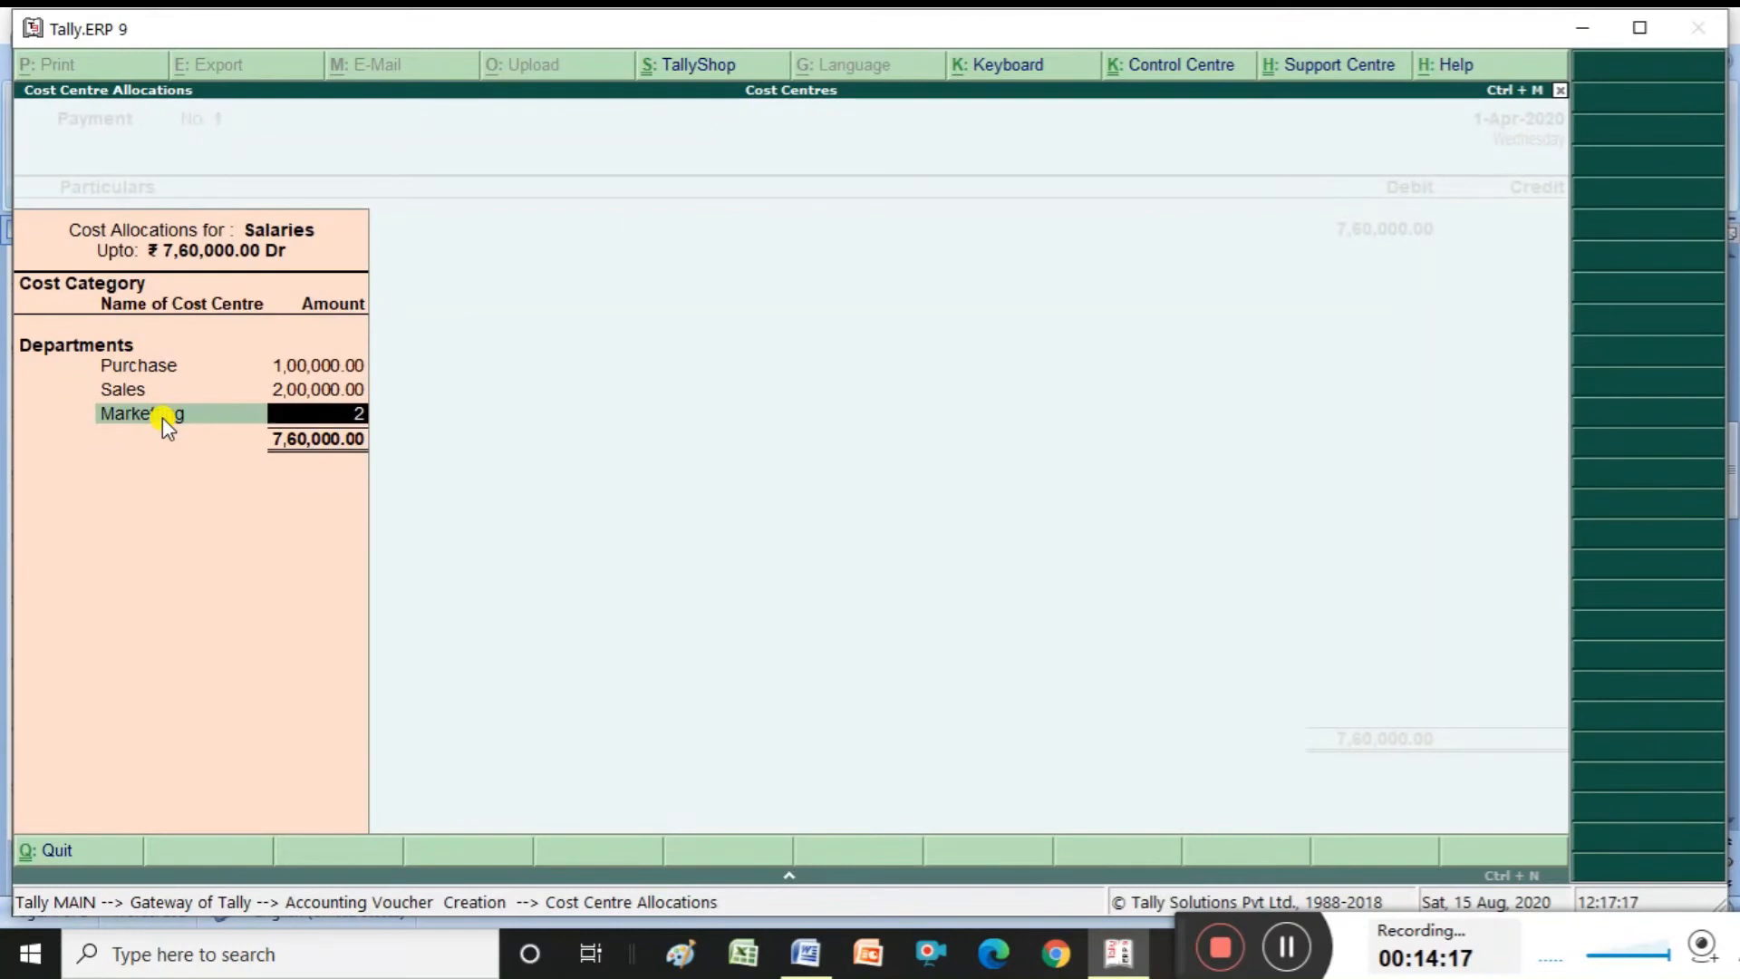
text(50000)
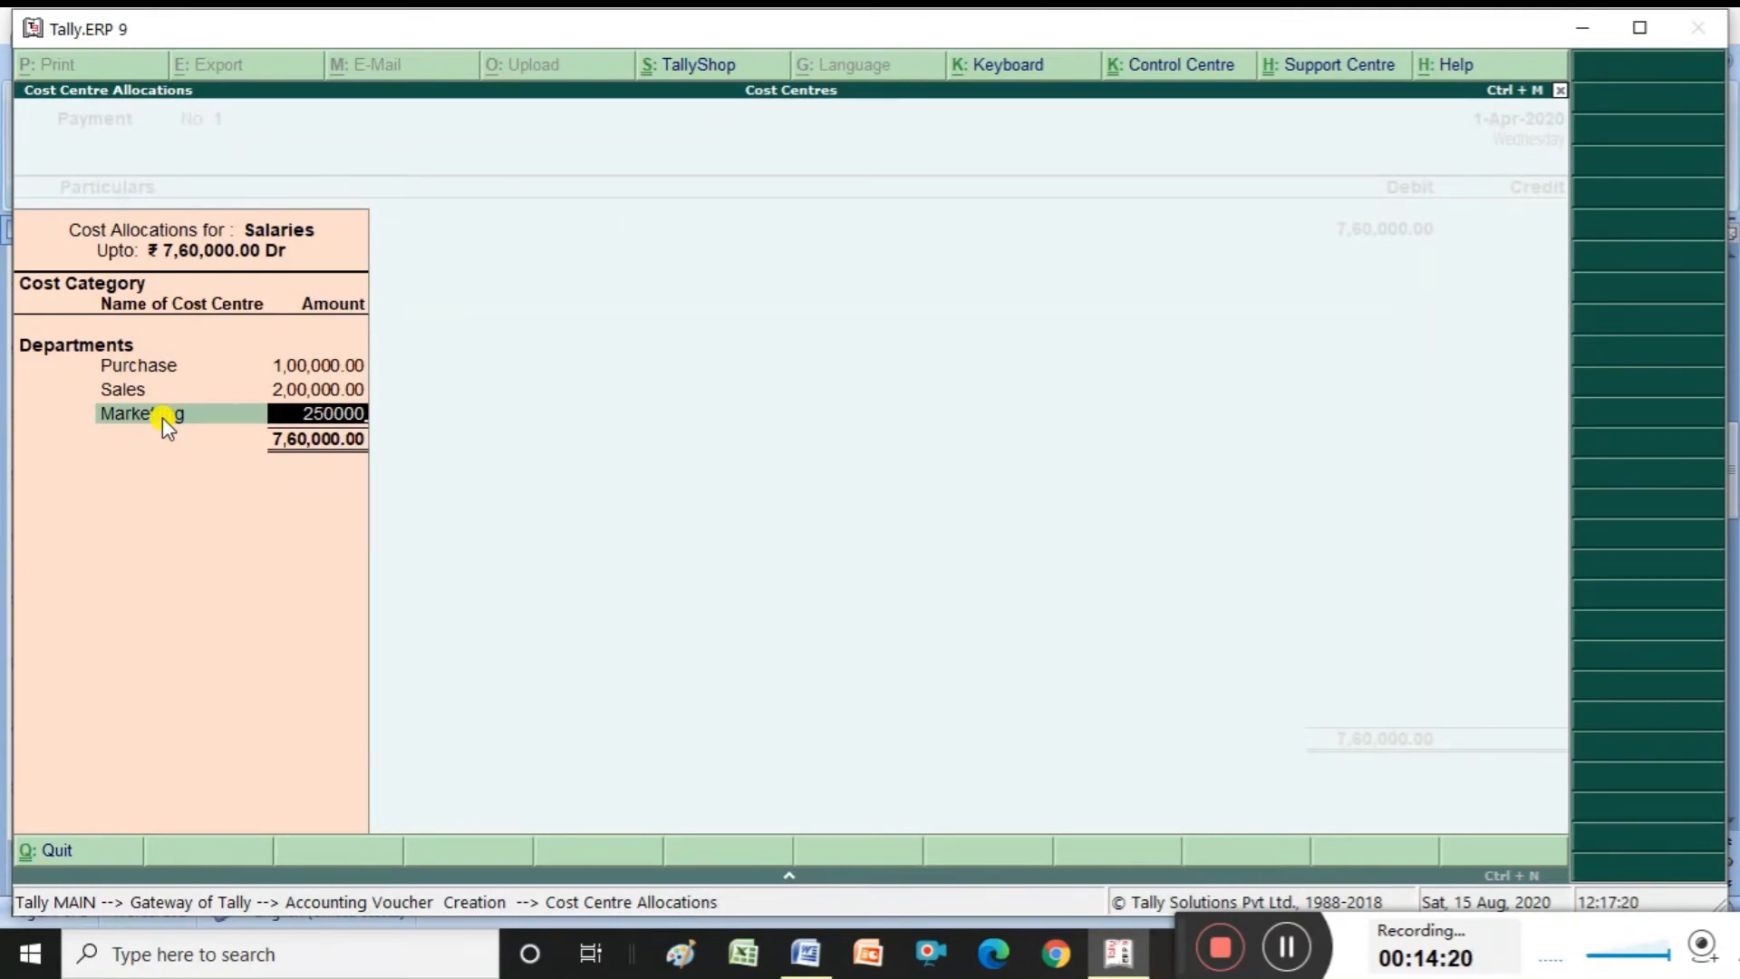
key(Return)
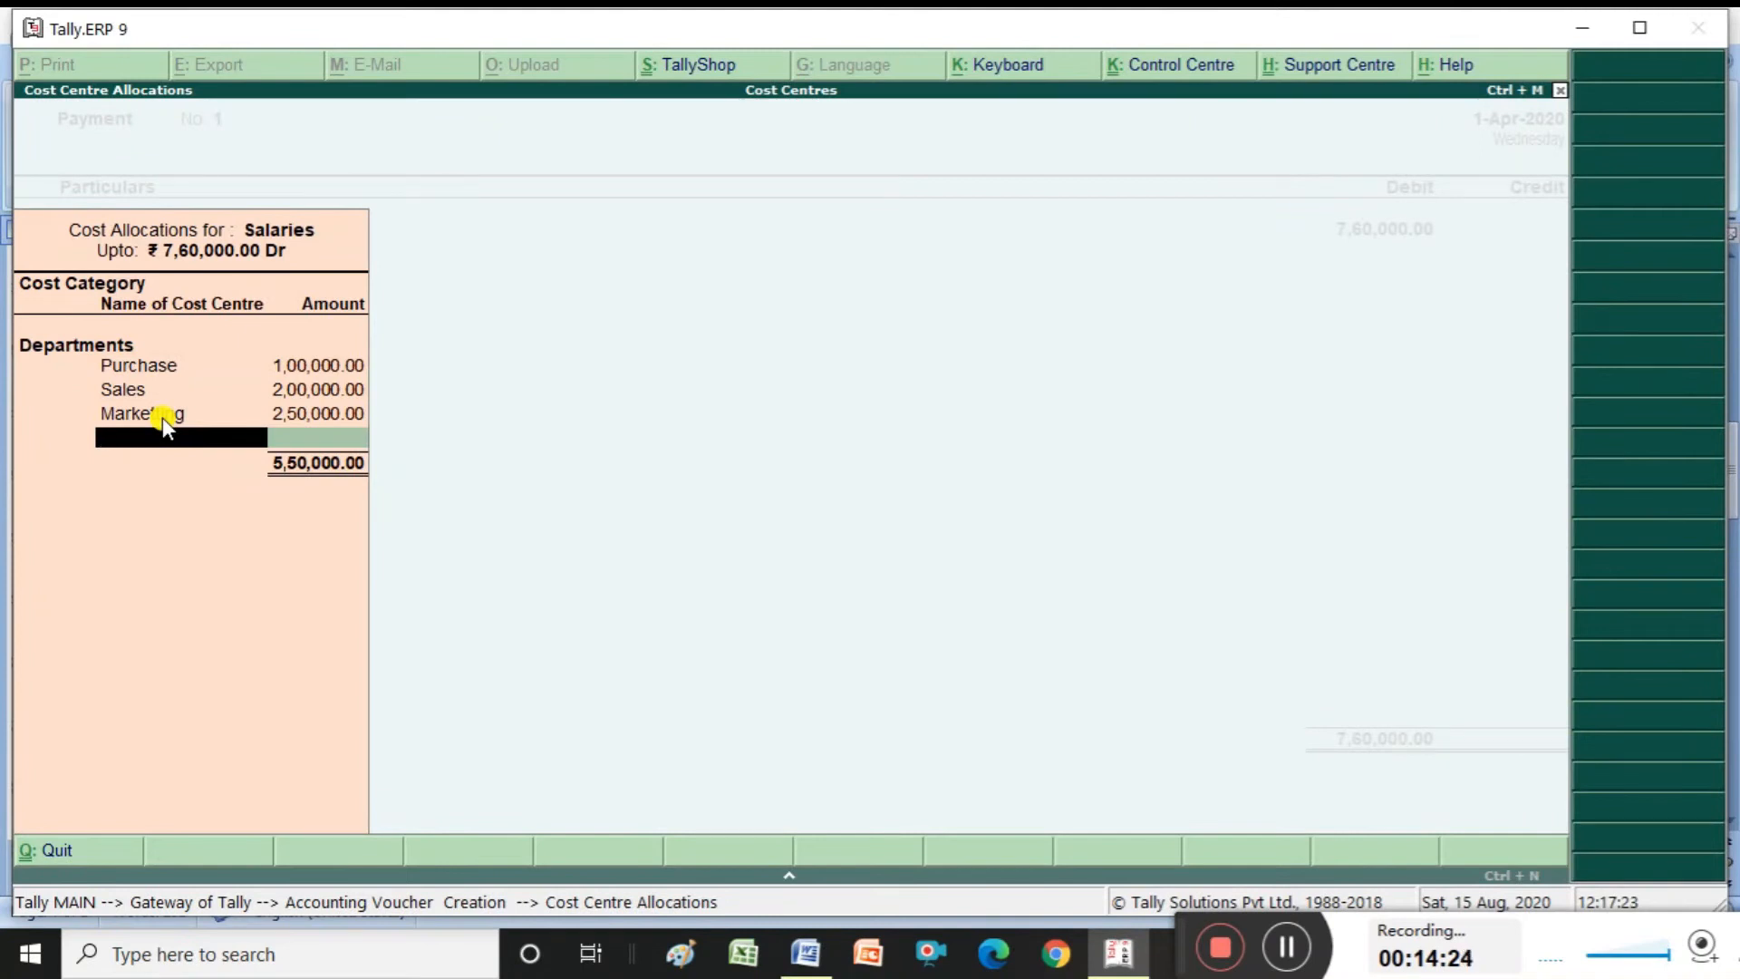
Allocate 100000 of the salaries to the Hr cost centre, checking the department and amount in the Word notes
key(alt+Tab)
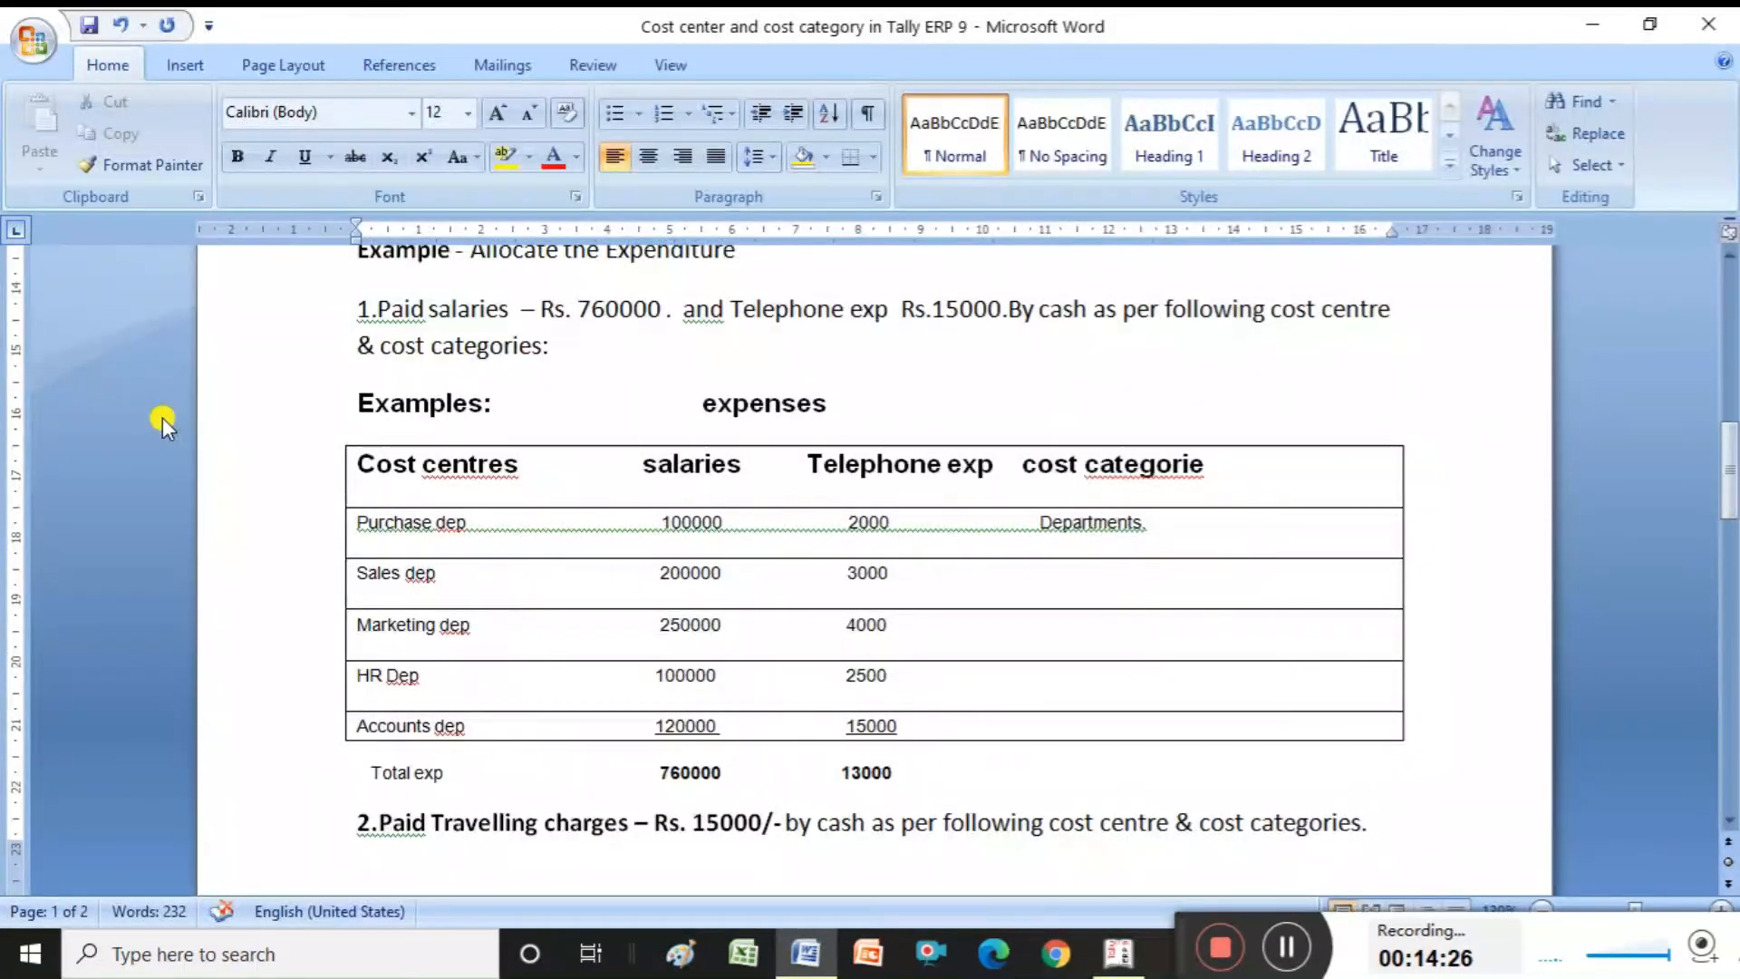
key(alt+Tab)
text(Hr)
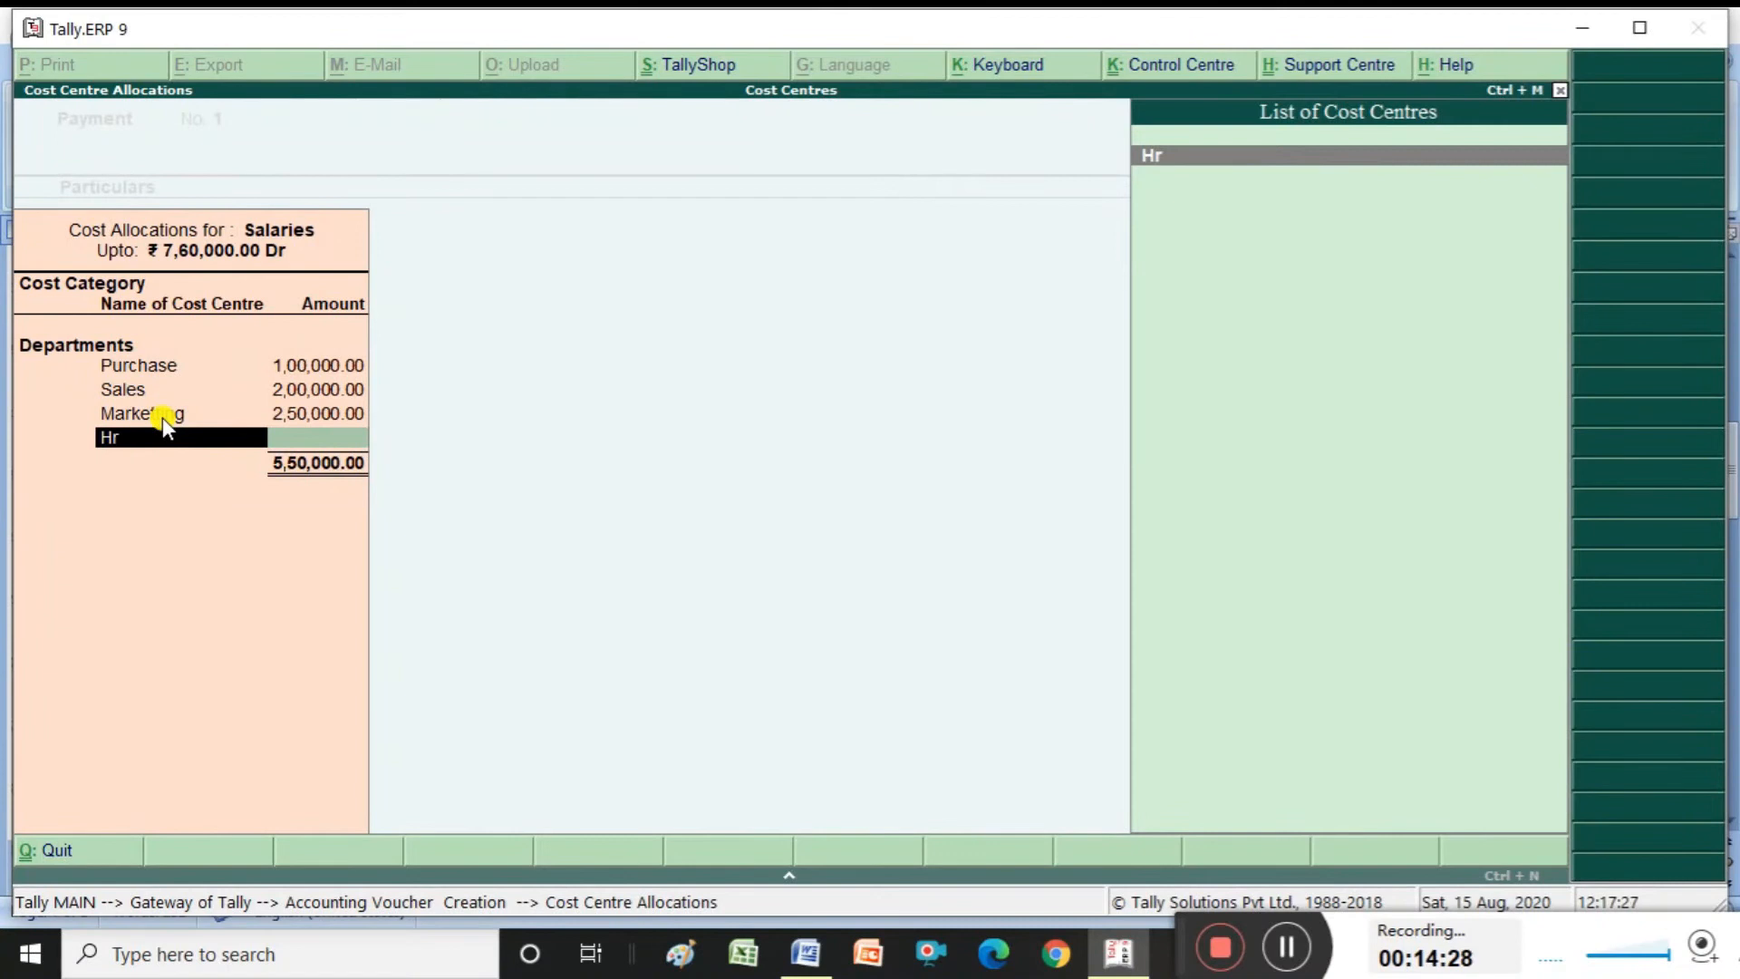
key(Return)
key(alt+Tab)
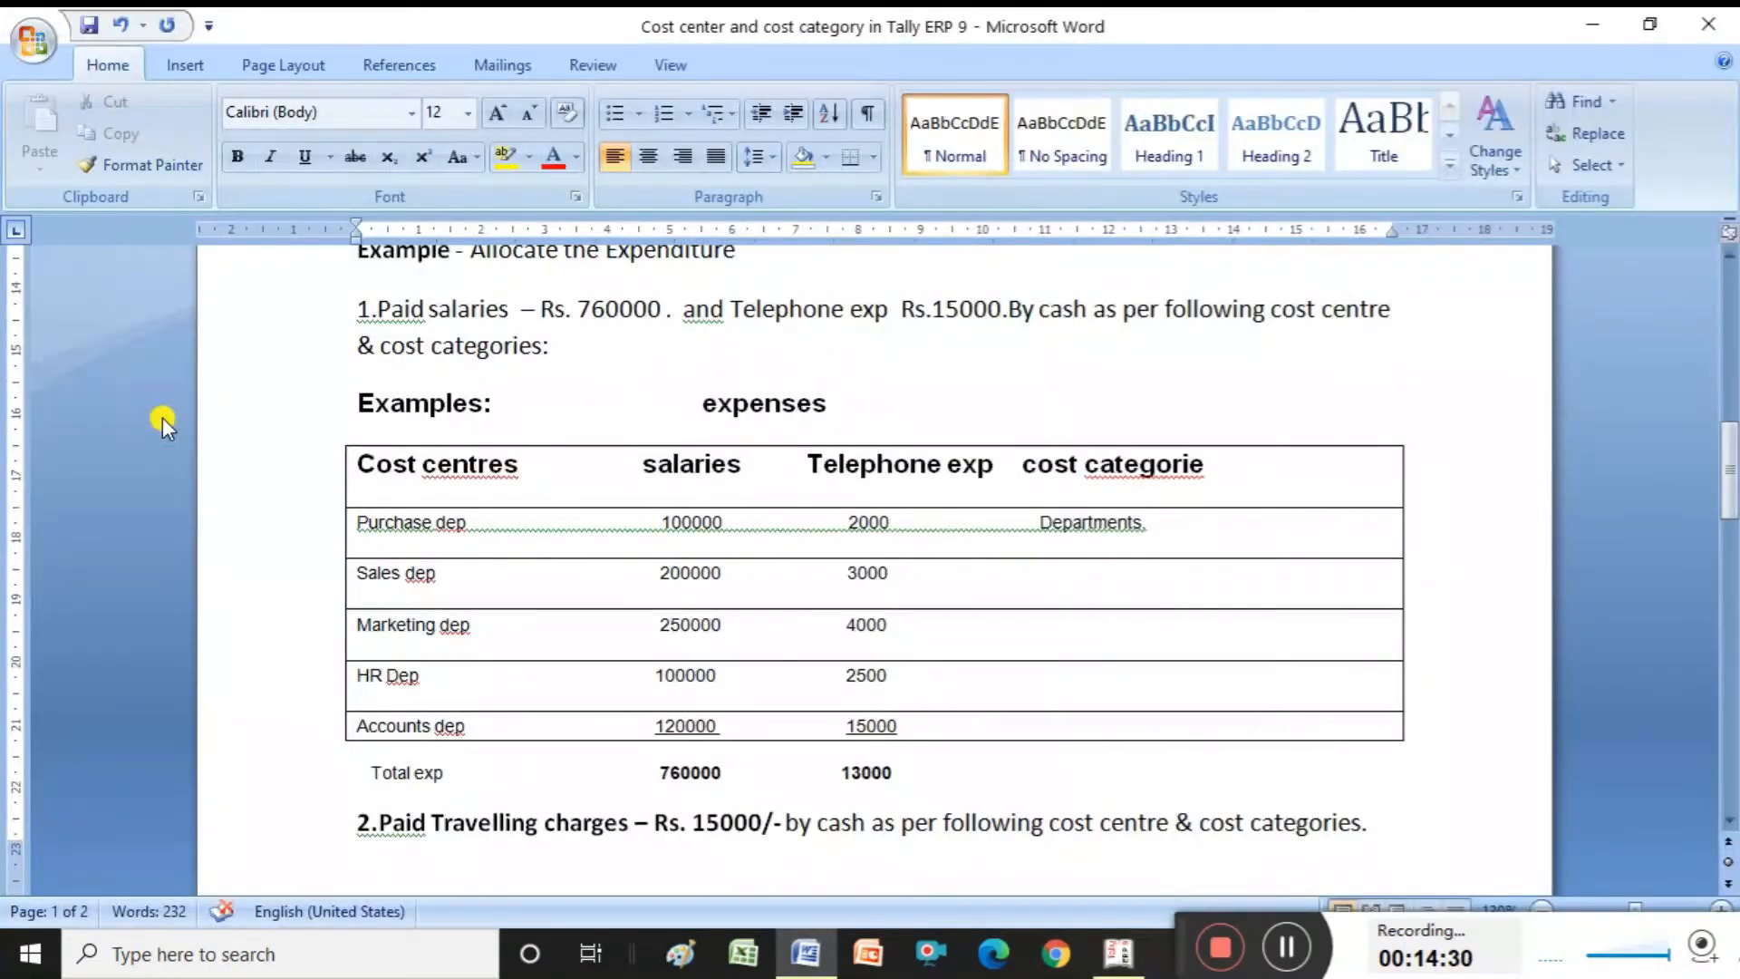
key(alt+Tab)
text(1,00,000)
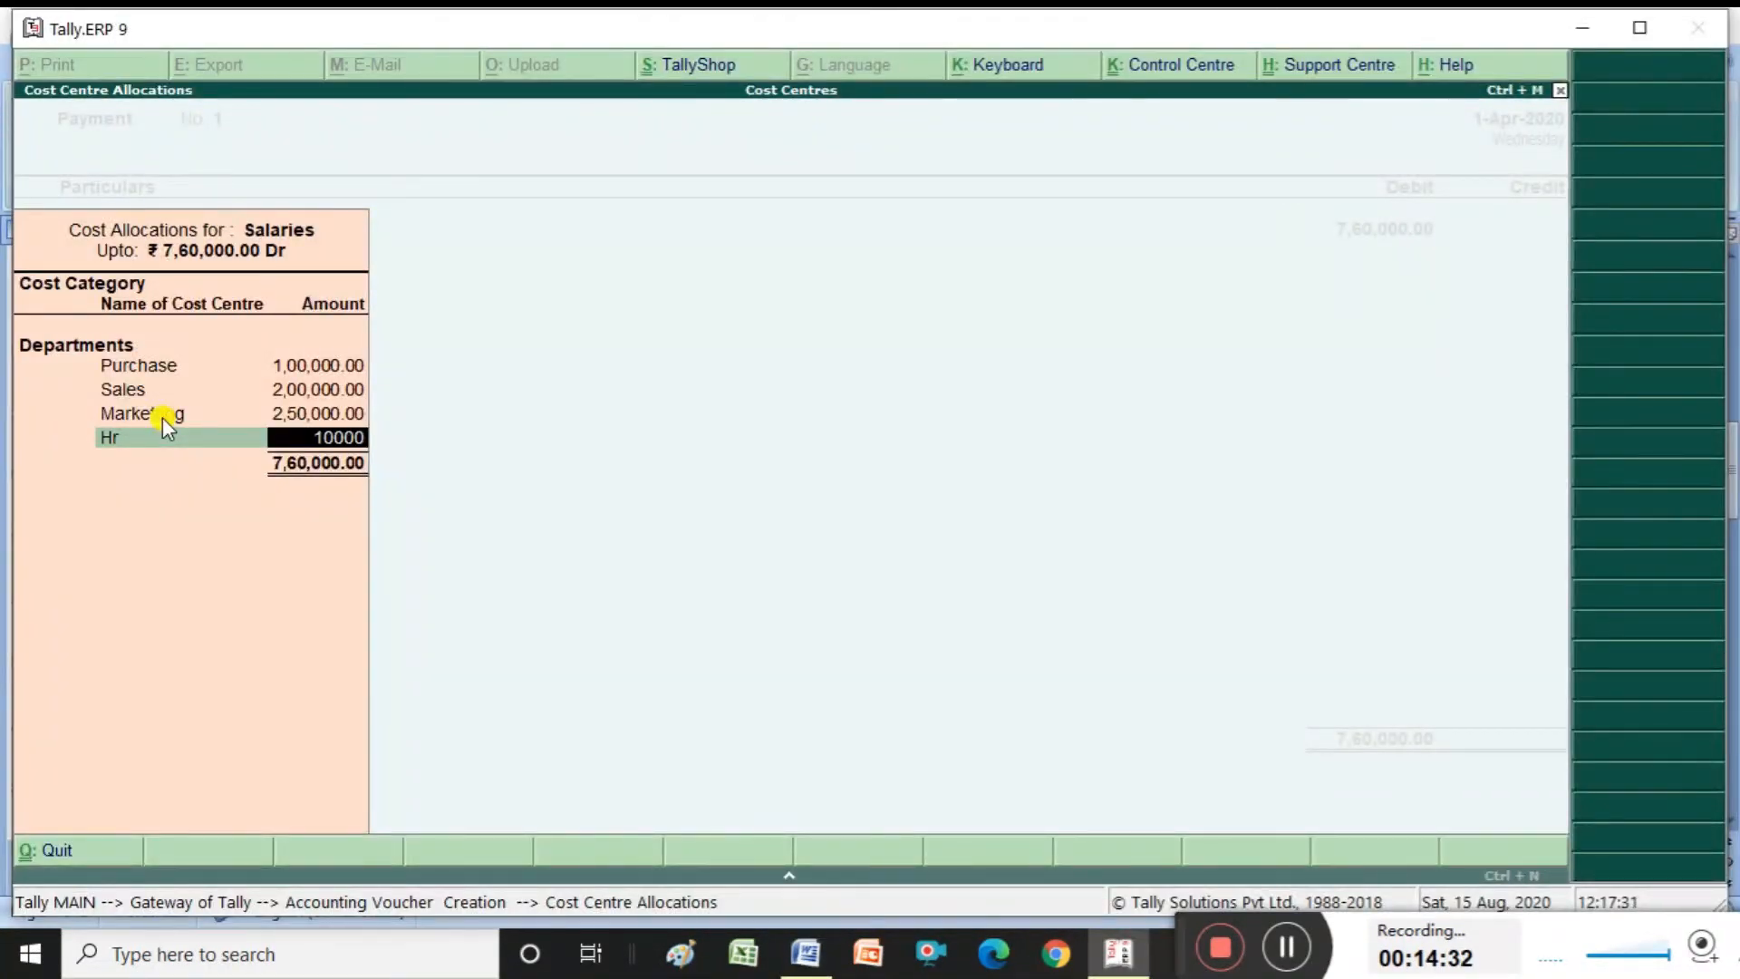
key(Return)
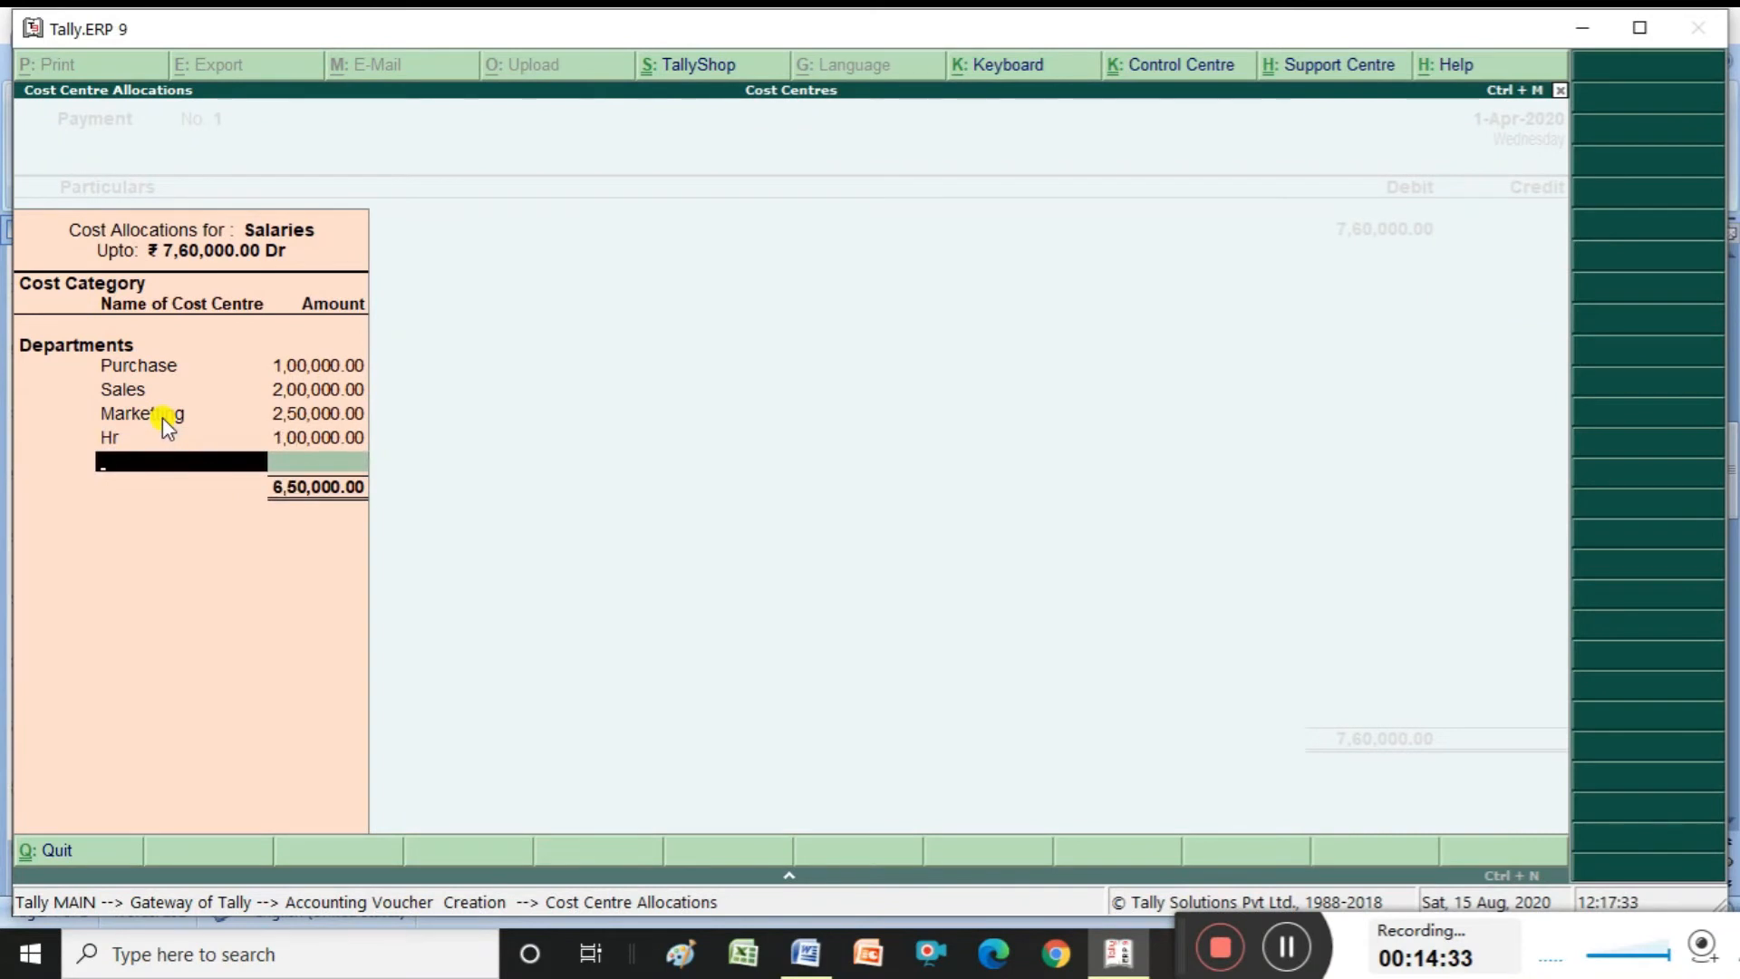
Allocate the remaining 110000 of the salaries to the Accounts cost centre and close the cost allocations
key(Return)
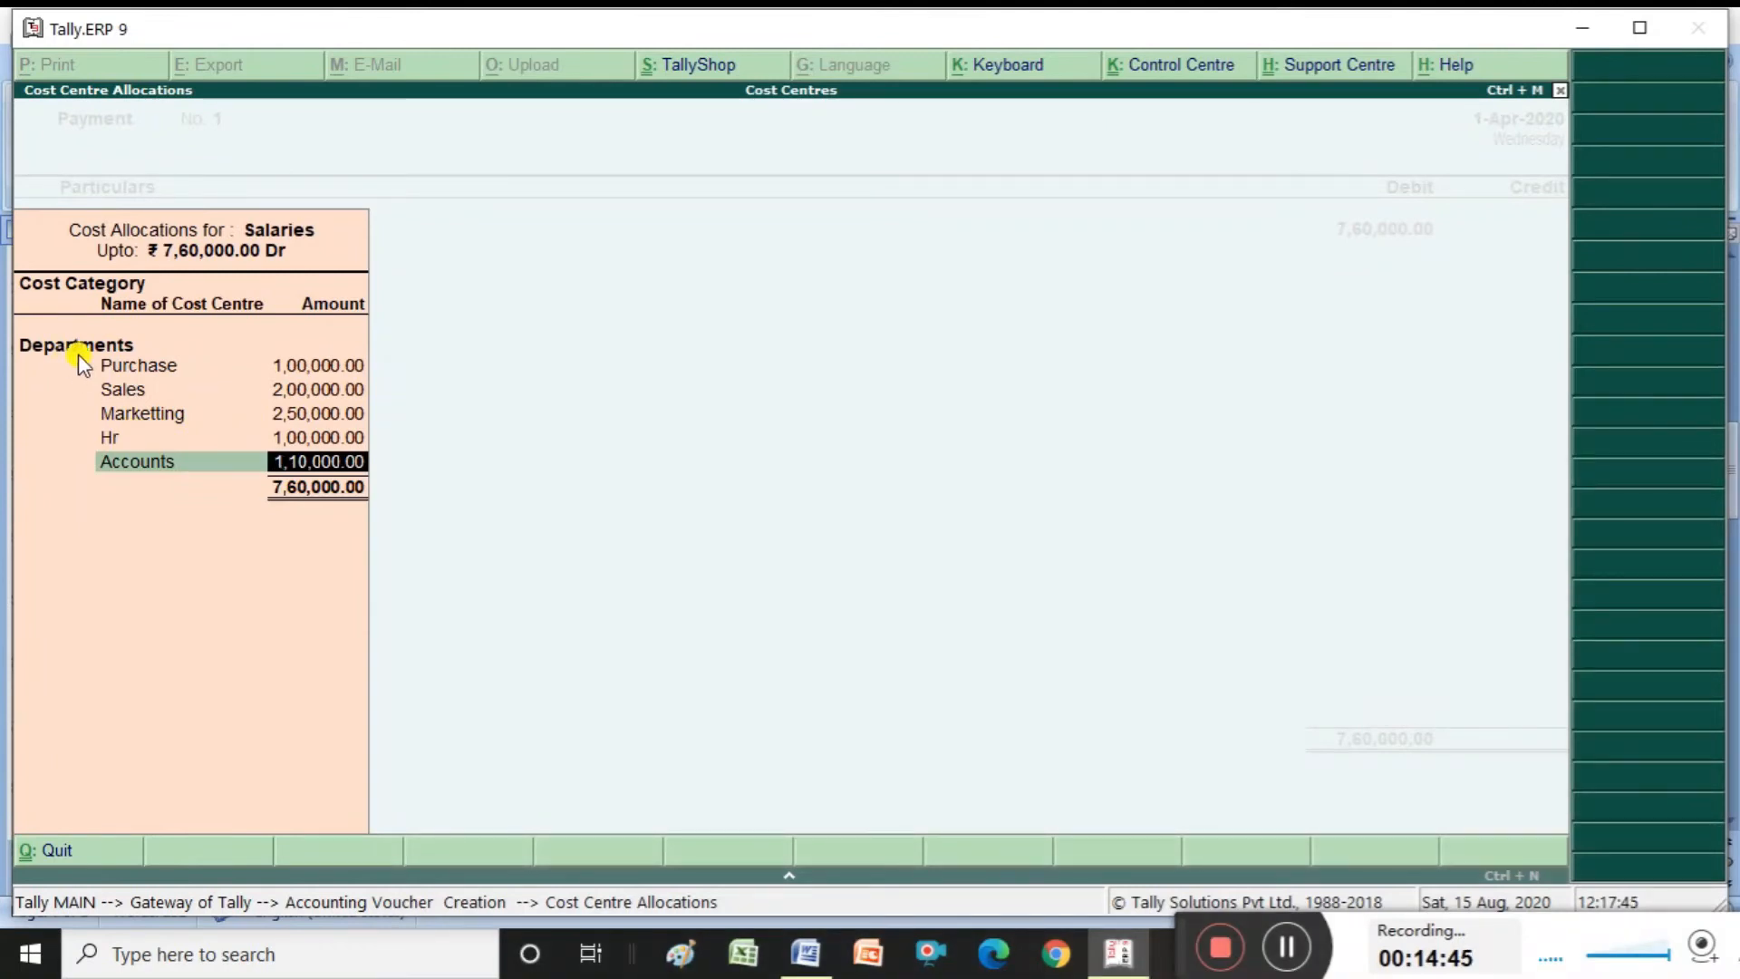
key(Return)
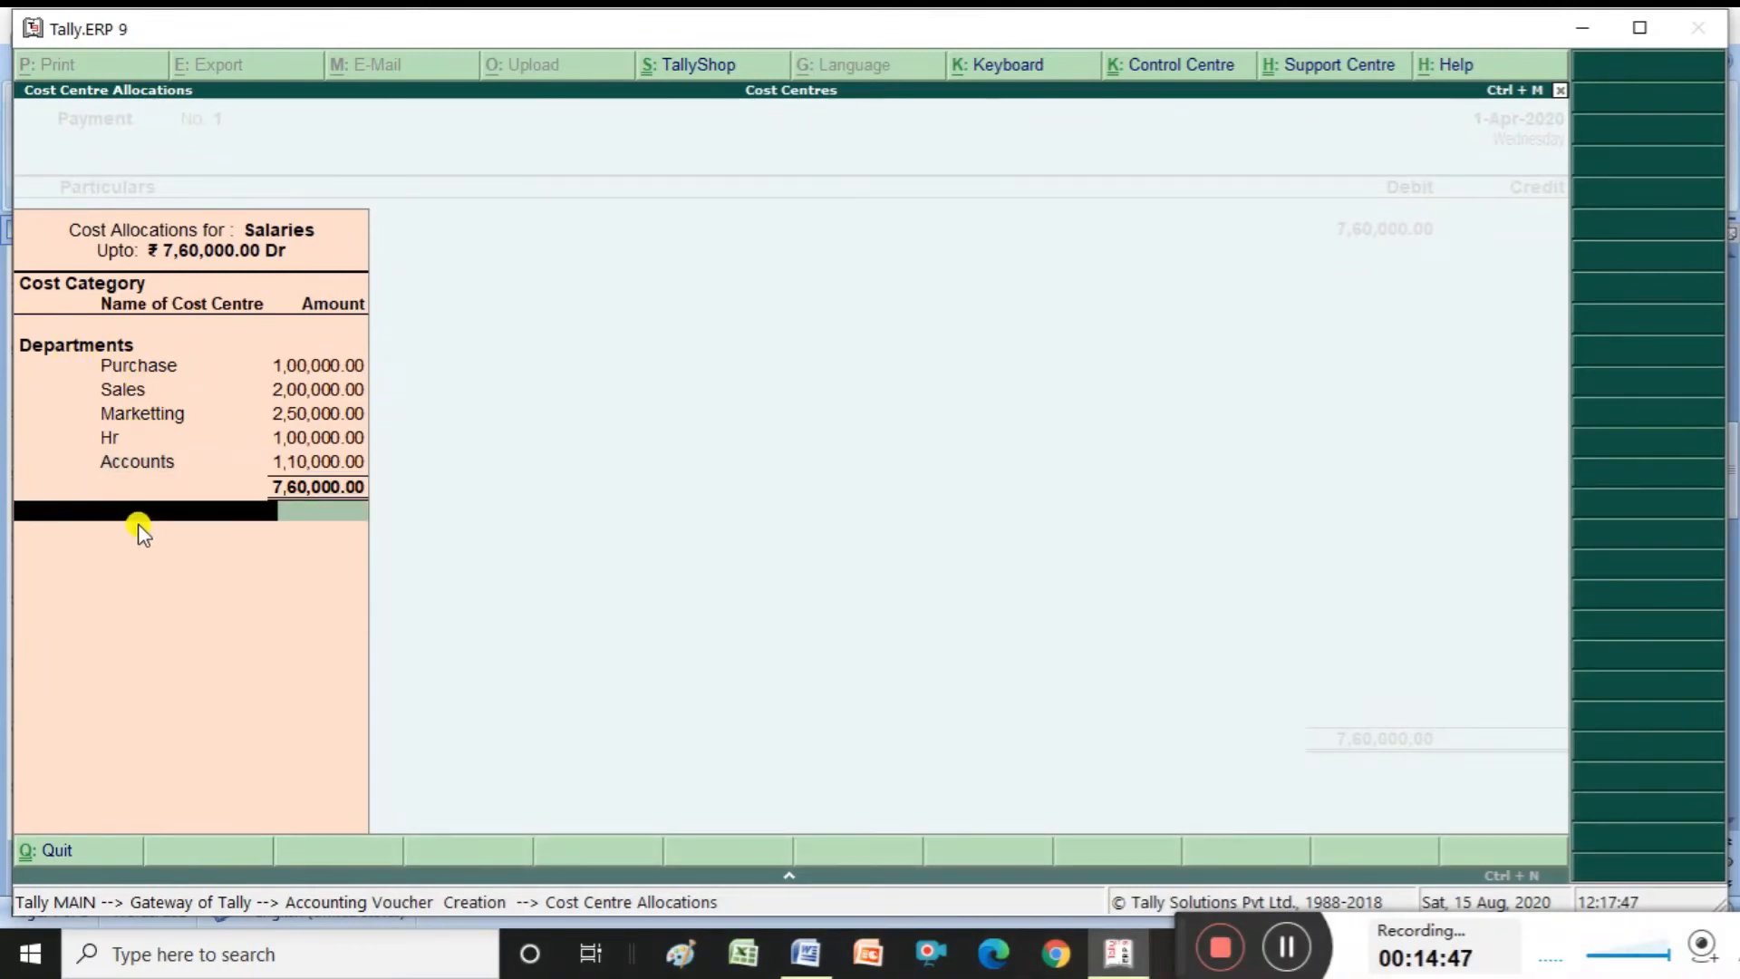
key(Return)
Credit the Cash ledger with 760000, leave the narration empty and save the salaries payment voucher
text(C)
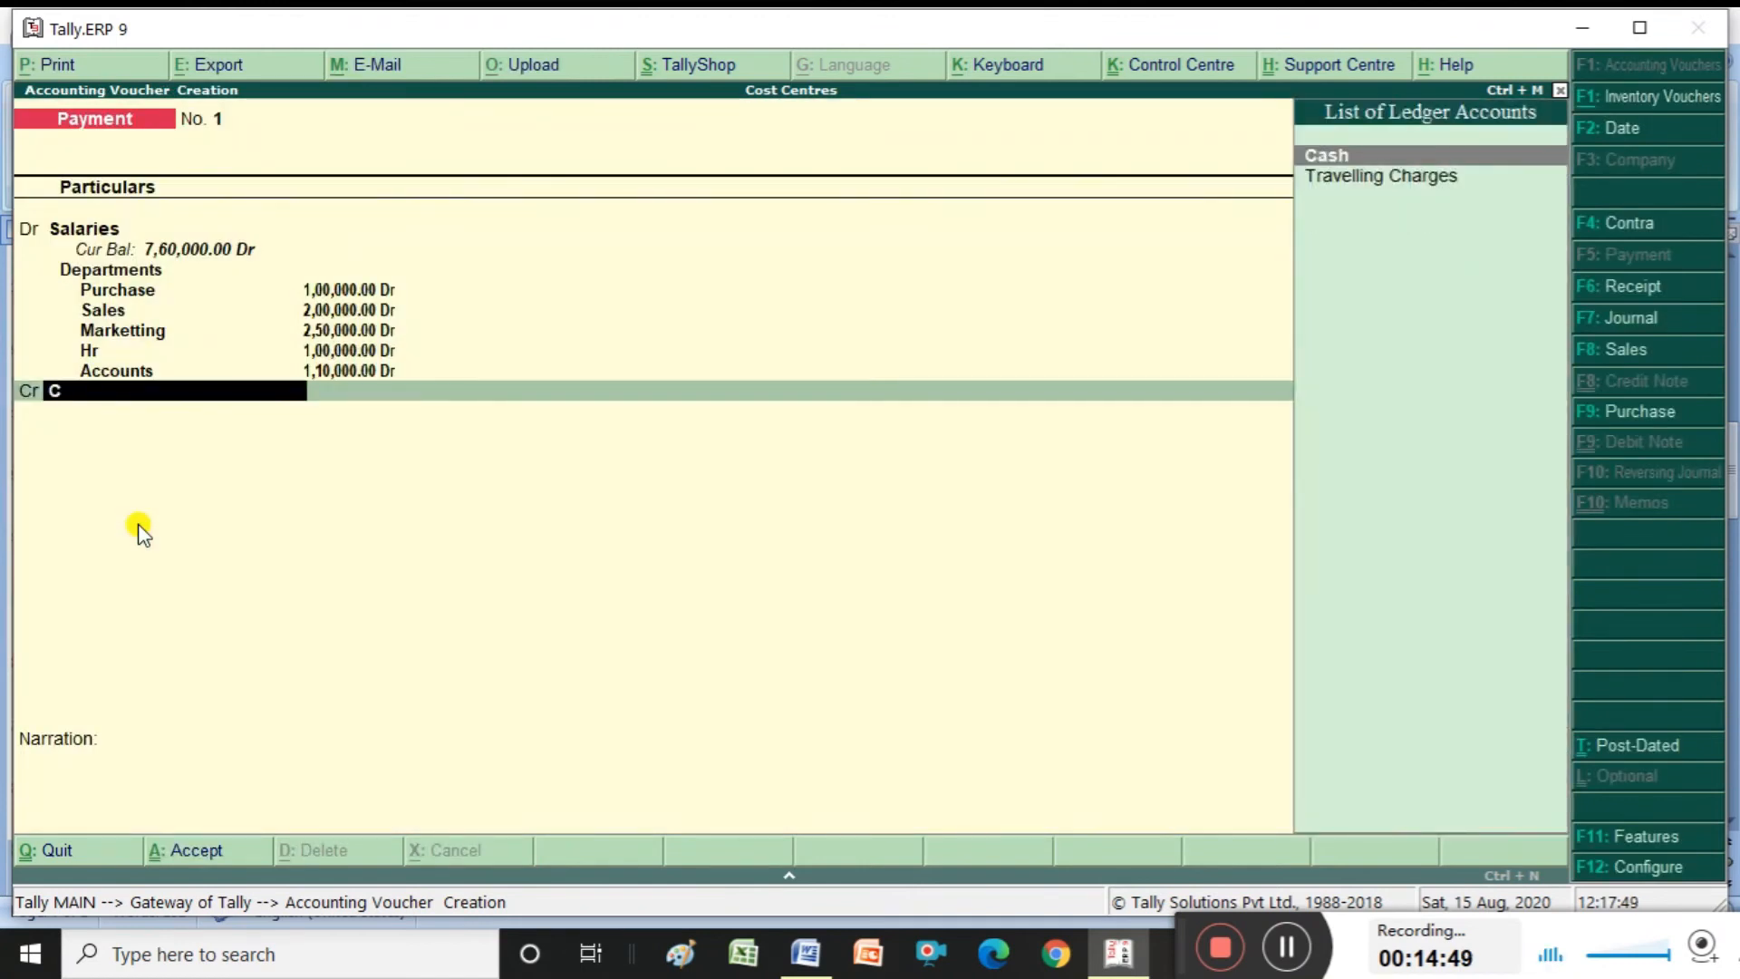
text(ash)
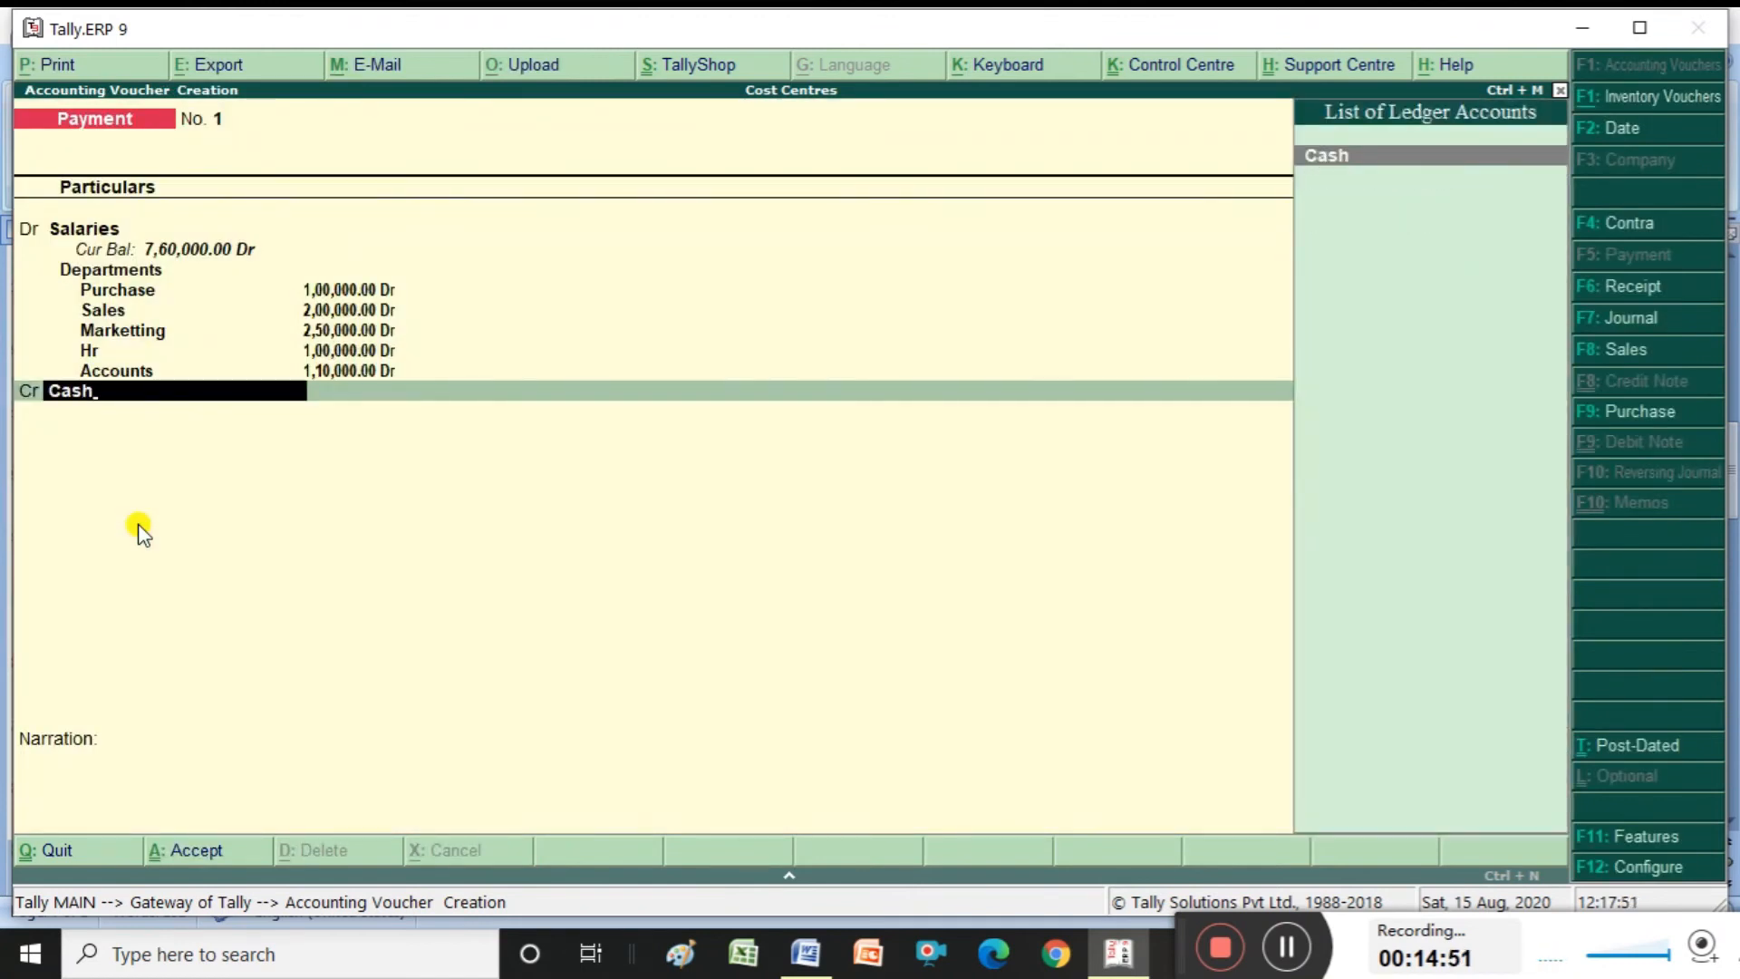
key(Return)
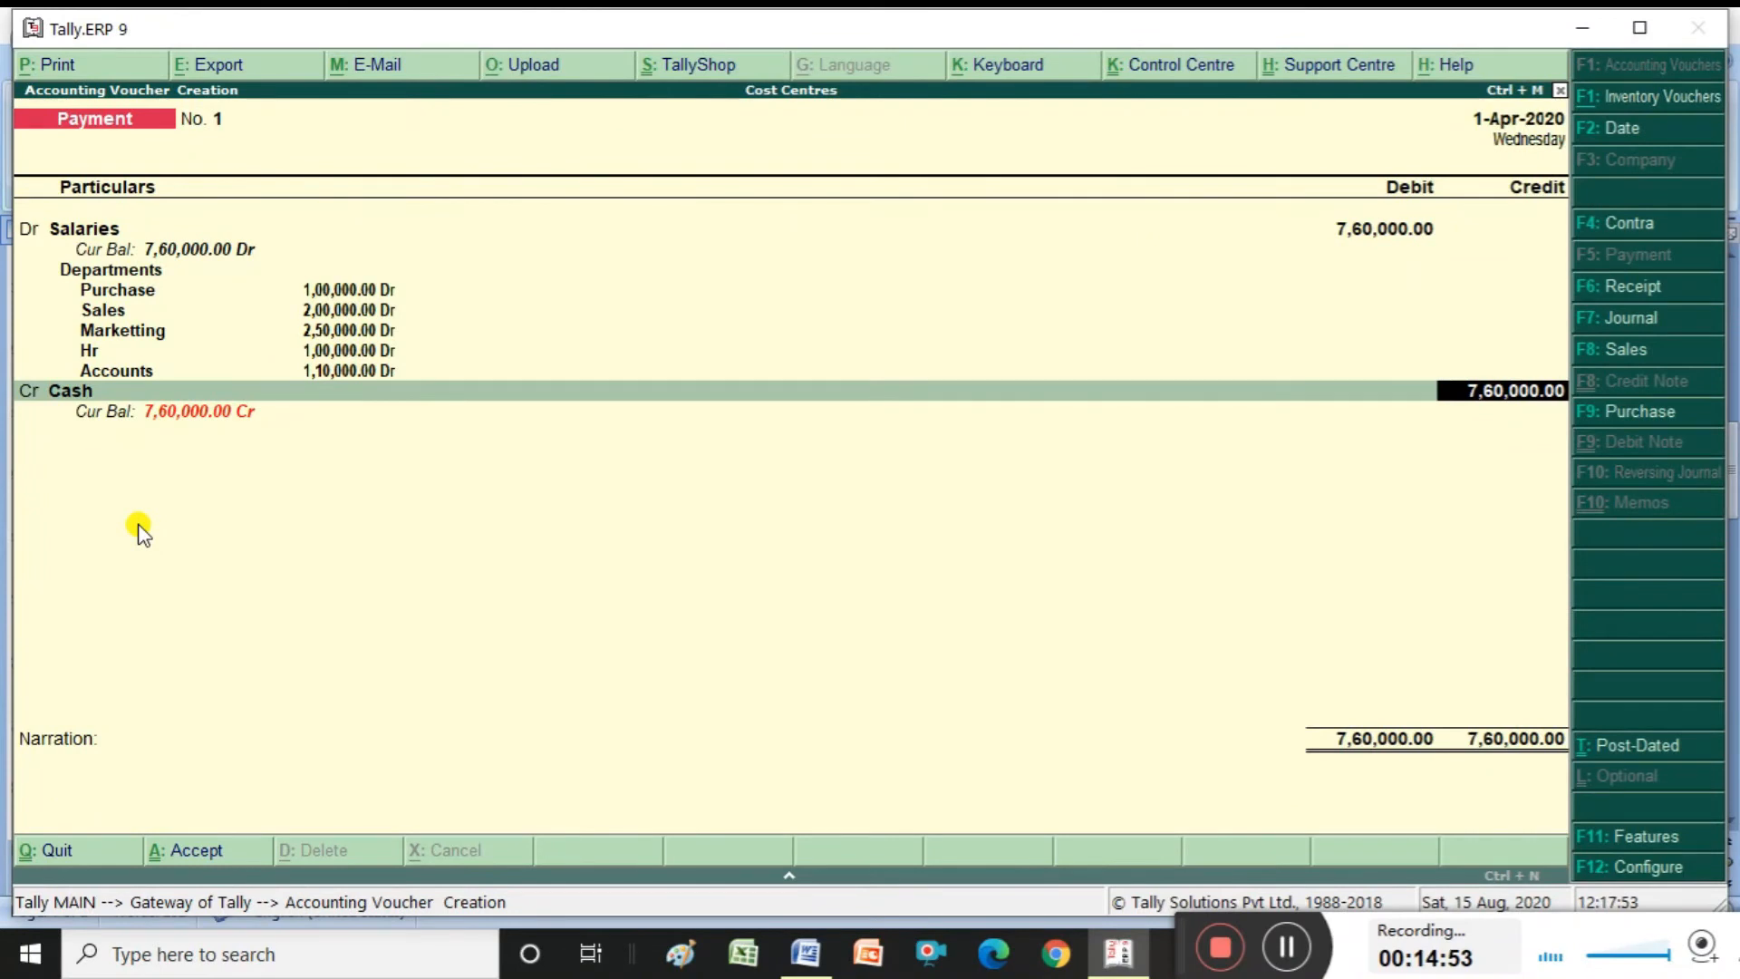
key(Return)
key(Return)
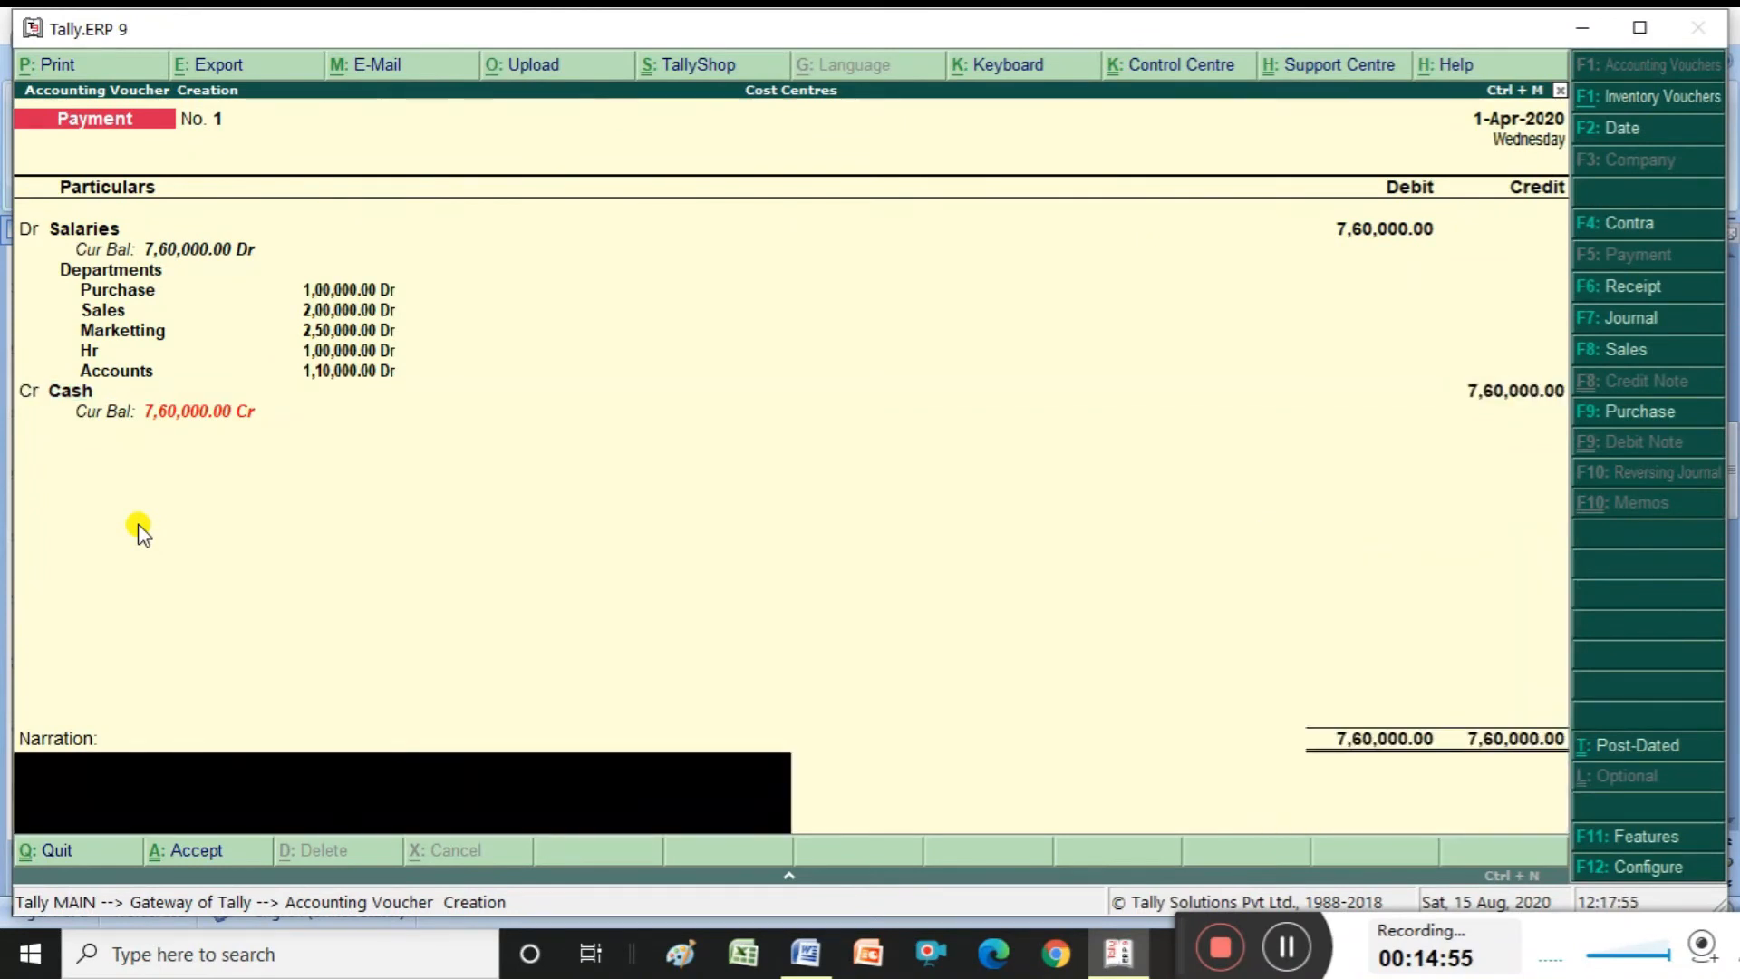
key(Return)
key(Return)
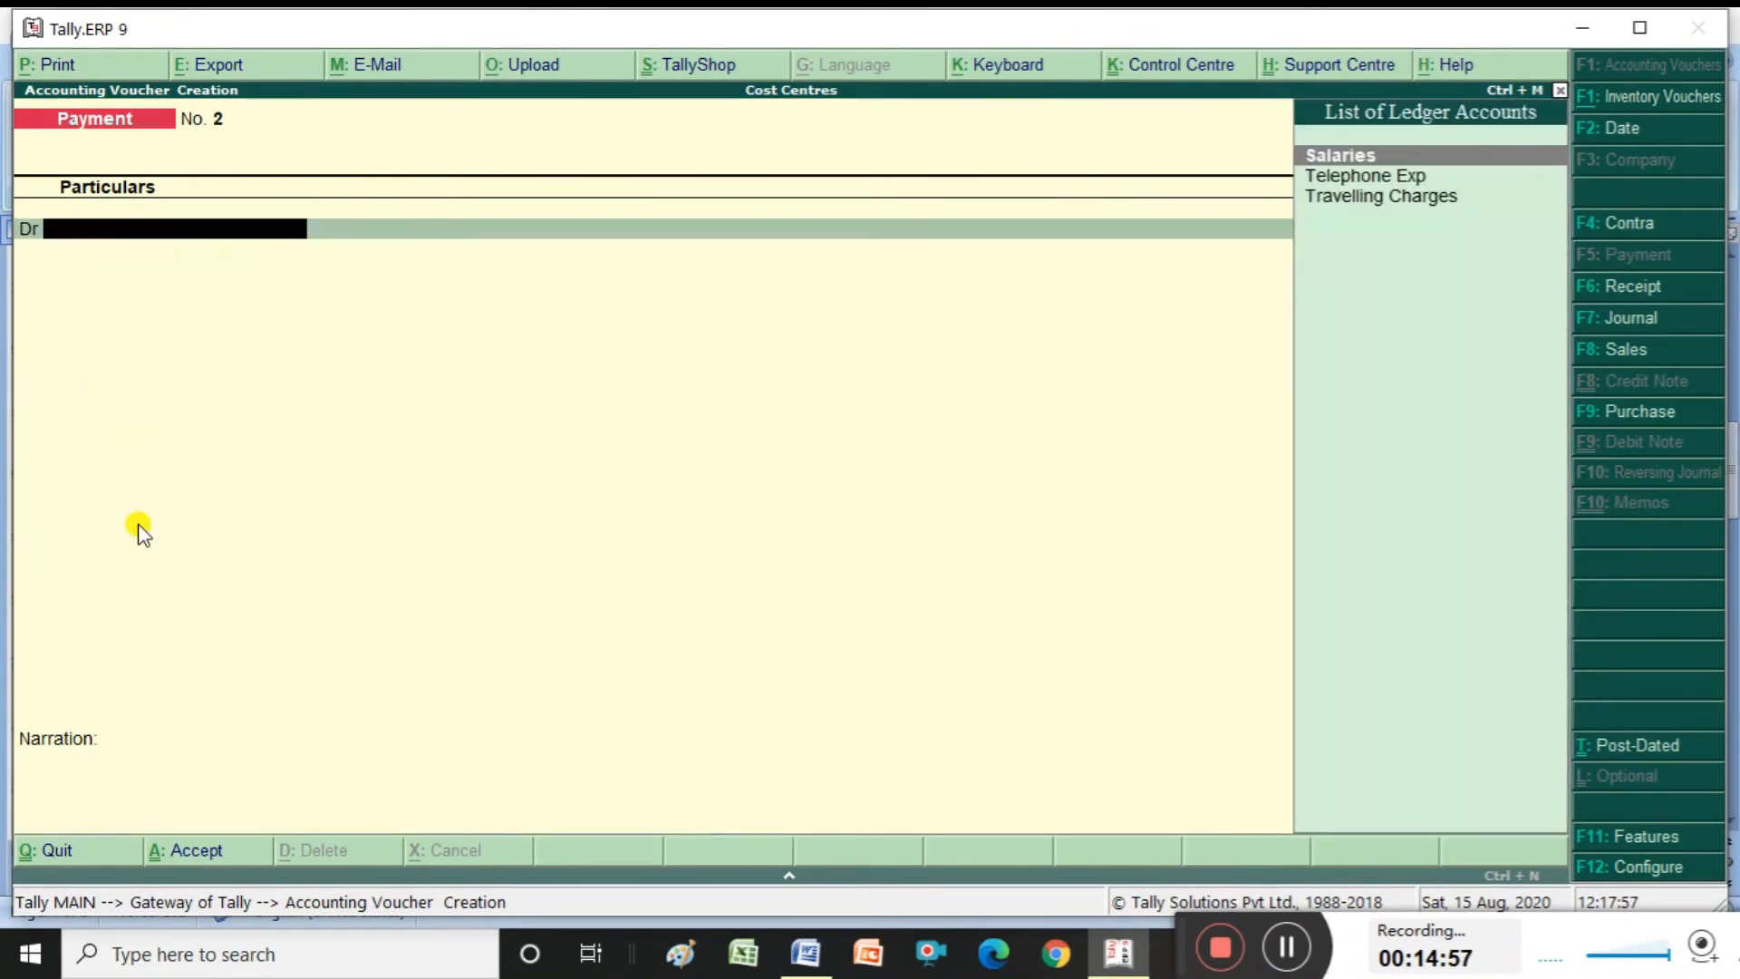
Check the telephone expense in the Word notes, and debit the Telephone Exp ledger with 15000 in the new Tally.ERP 9 payment voucher
key(alt+Tab)
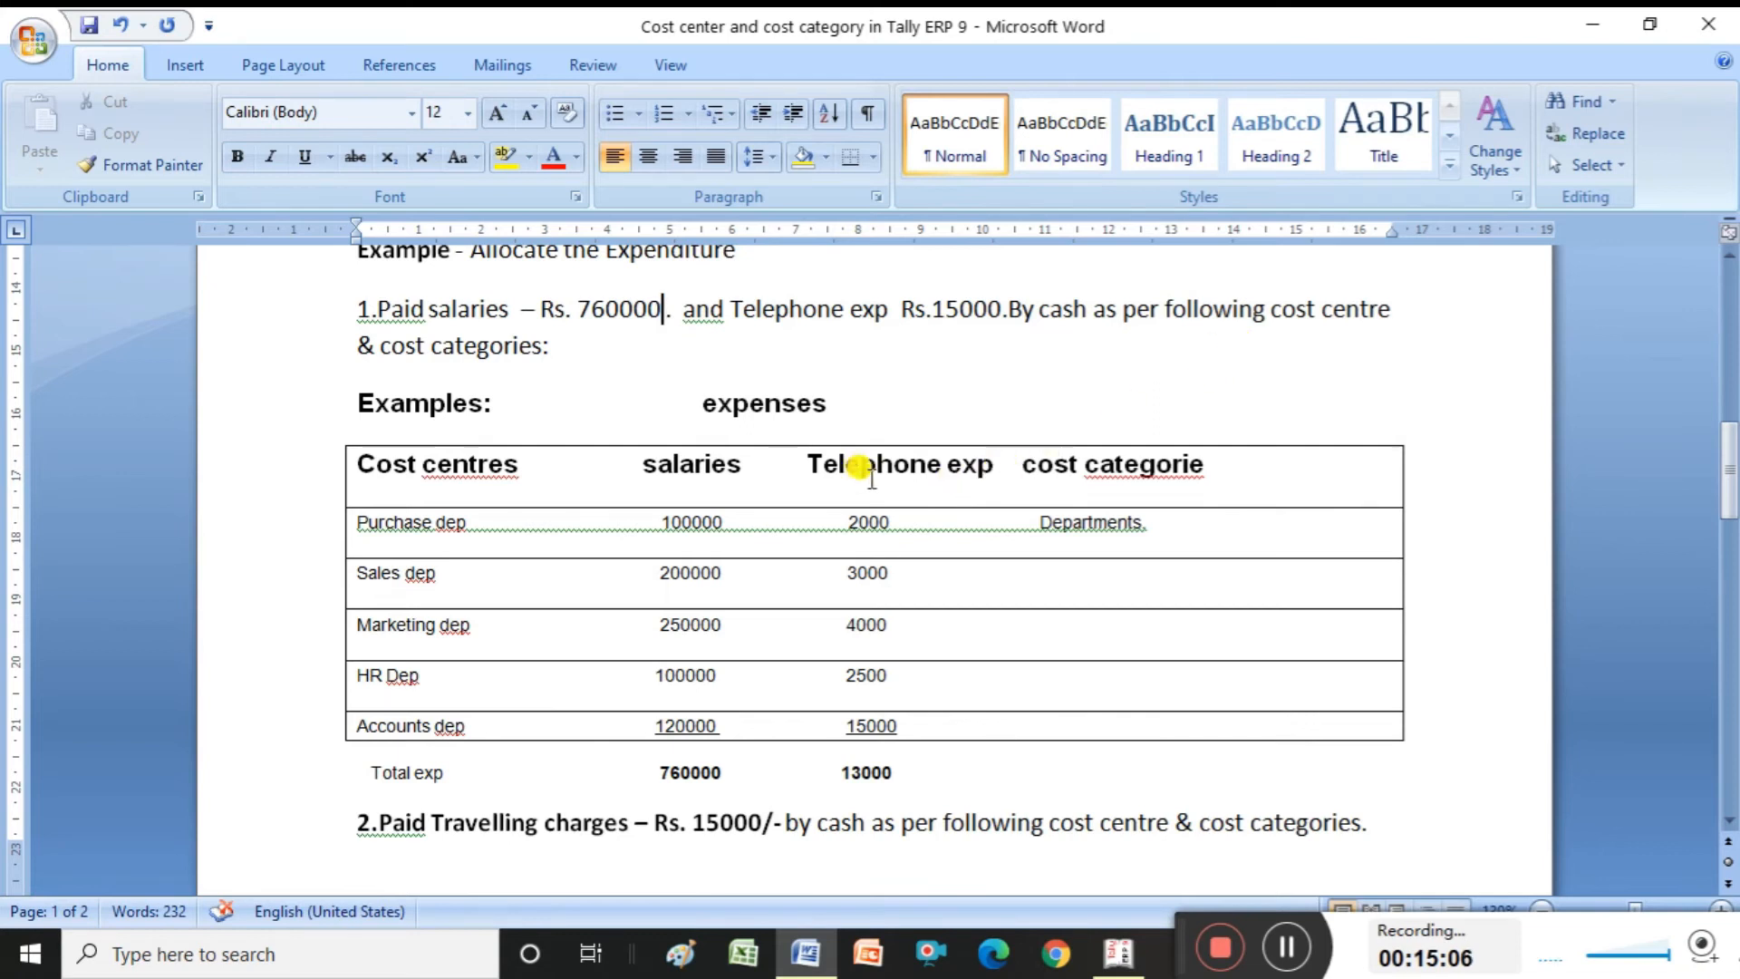
key(alt+Tab)
text(Te)
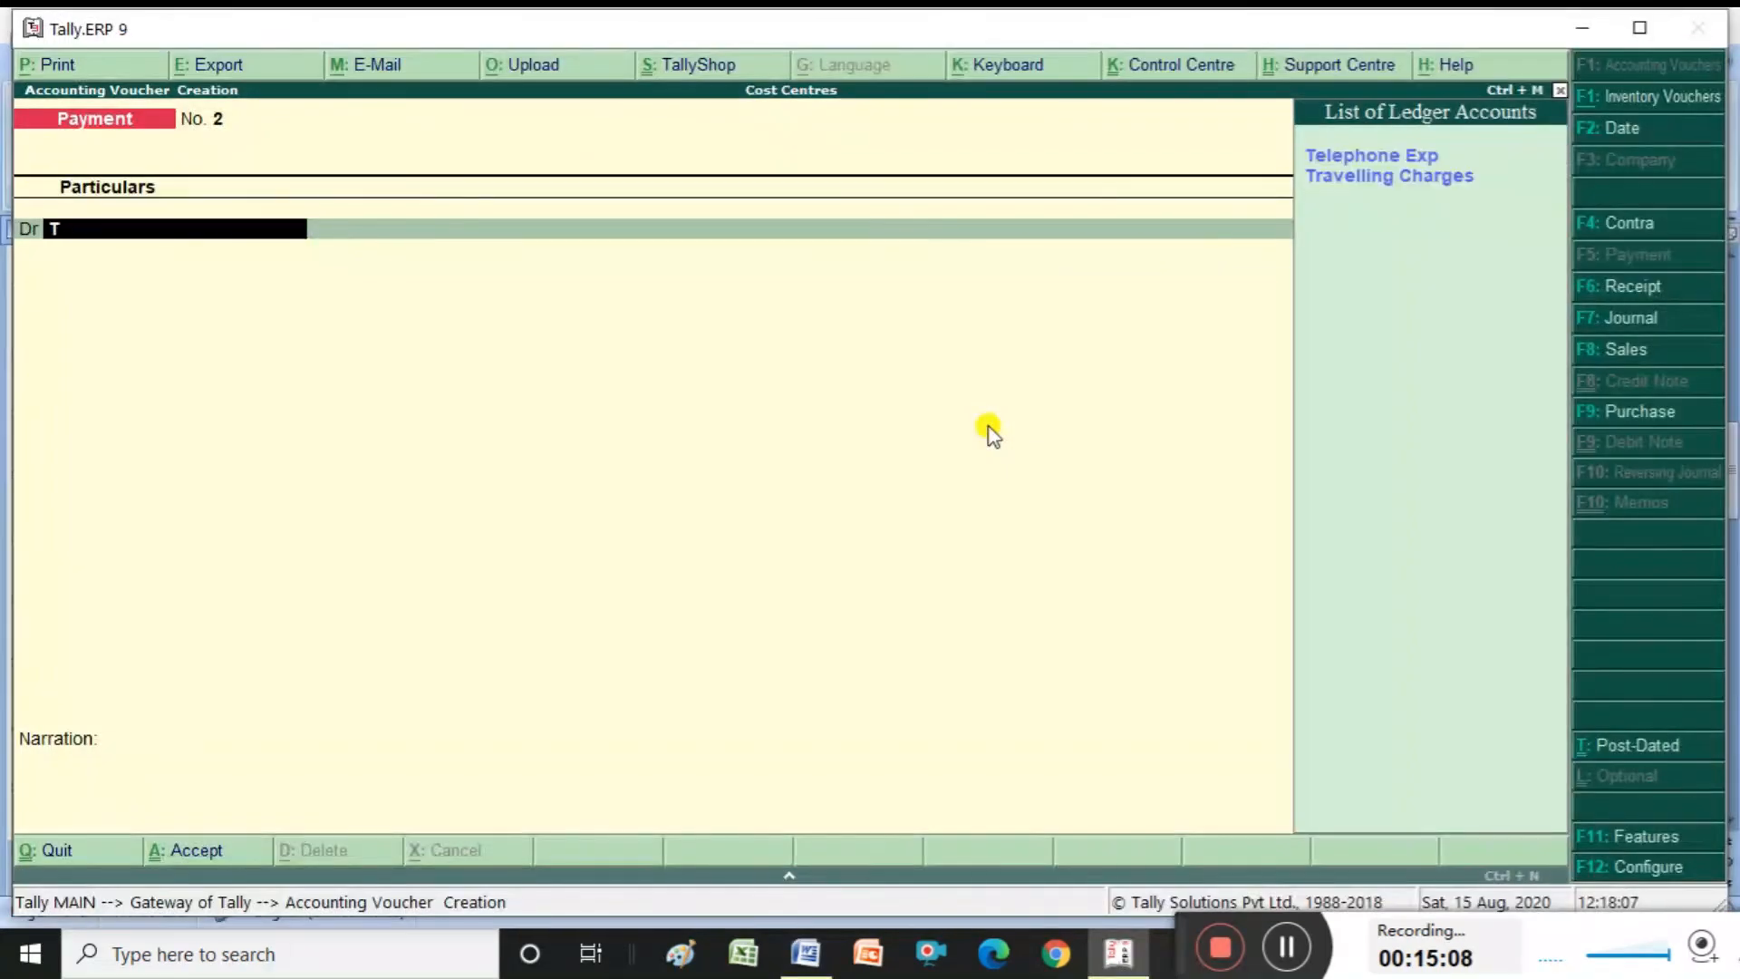
key(Return)
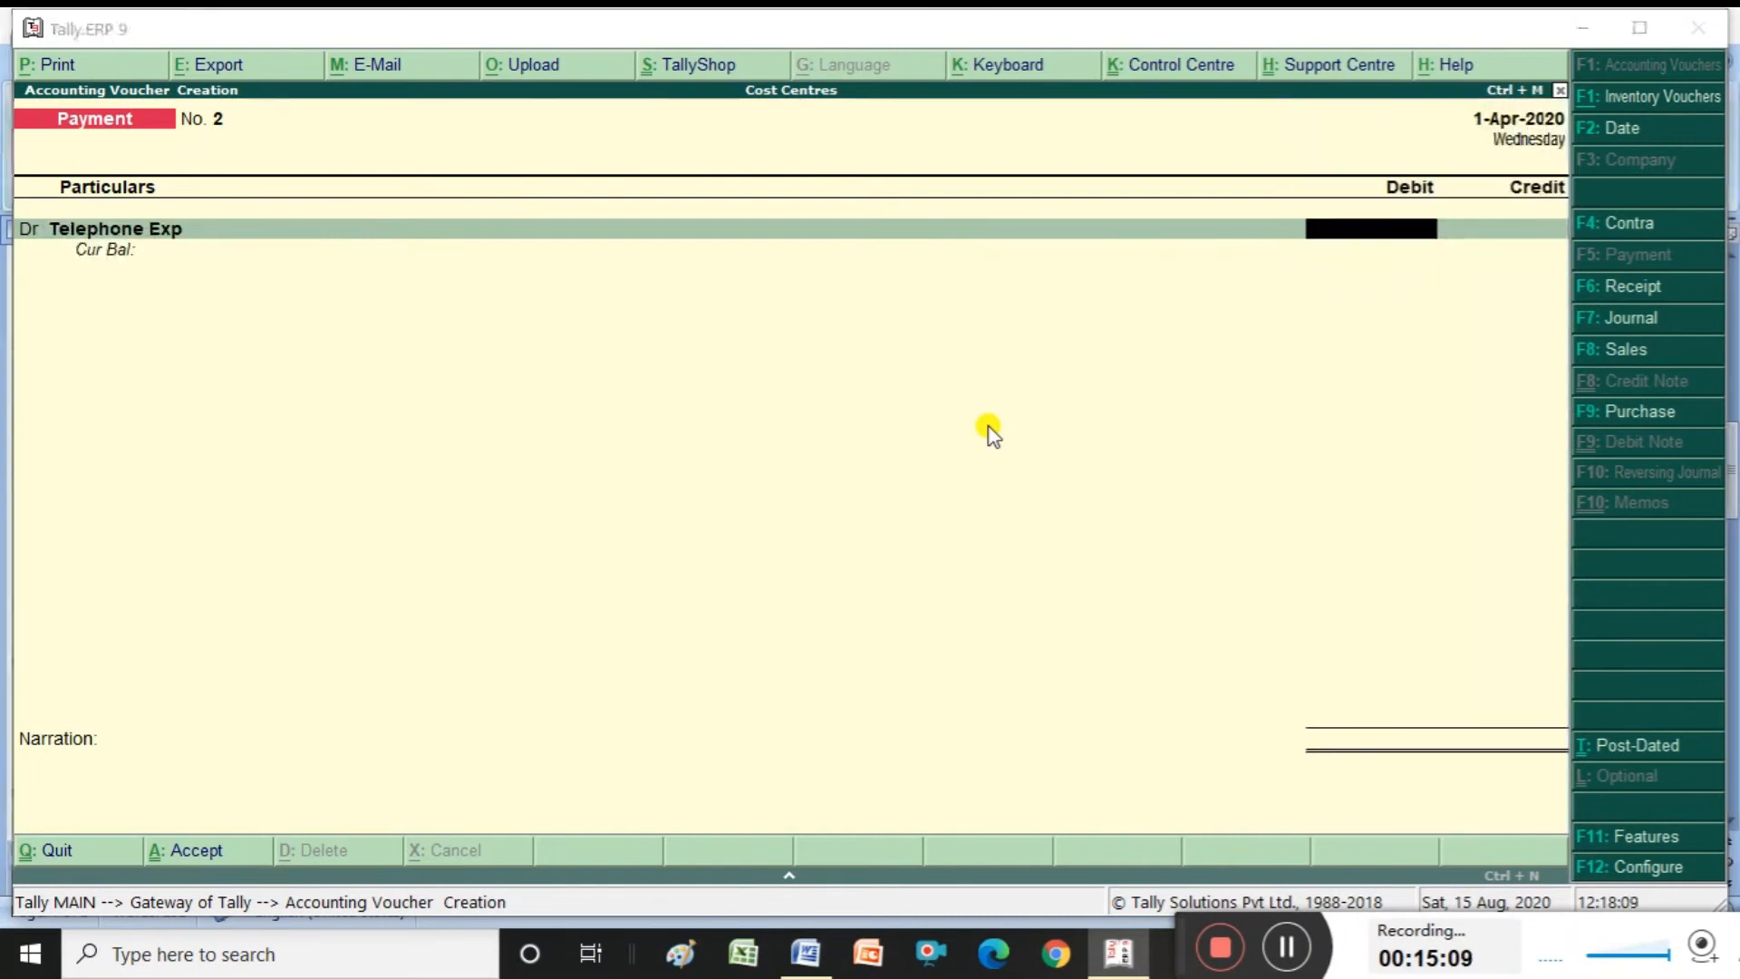
key(alt+Tab)
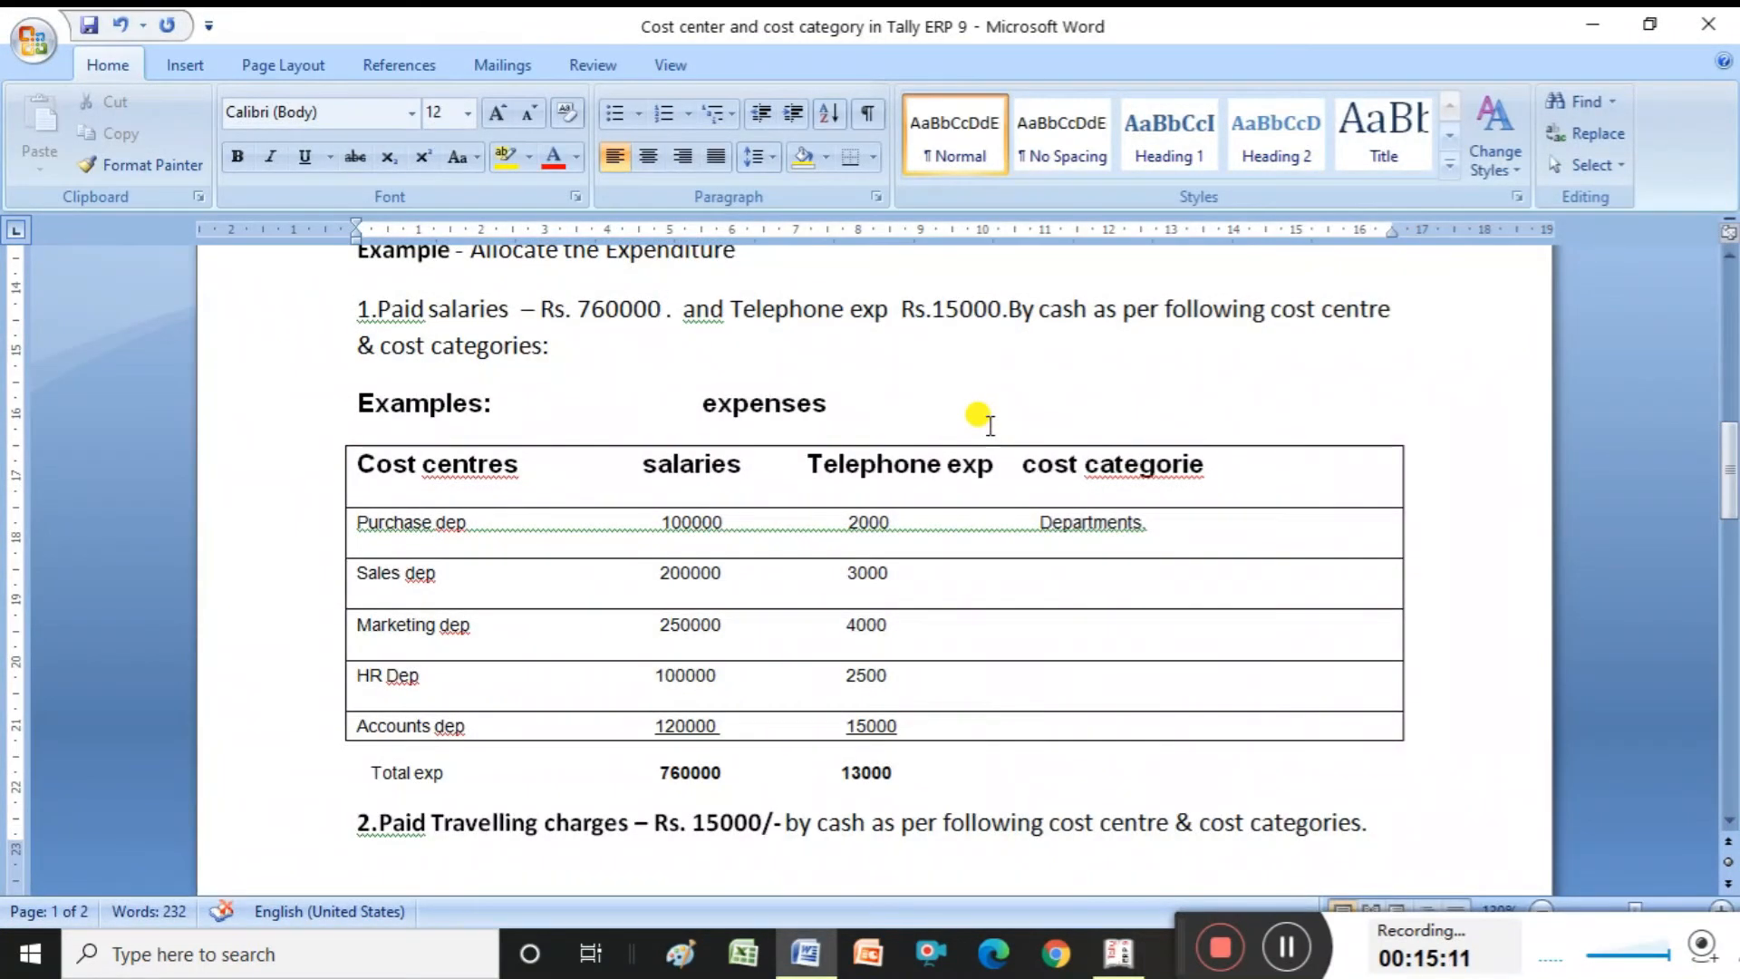
key(alt+Tab)
key(alt+Tab)
key(alt)
key(alt+Tab)
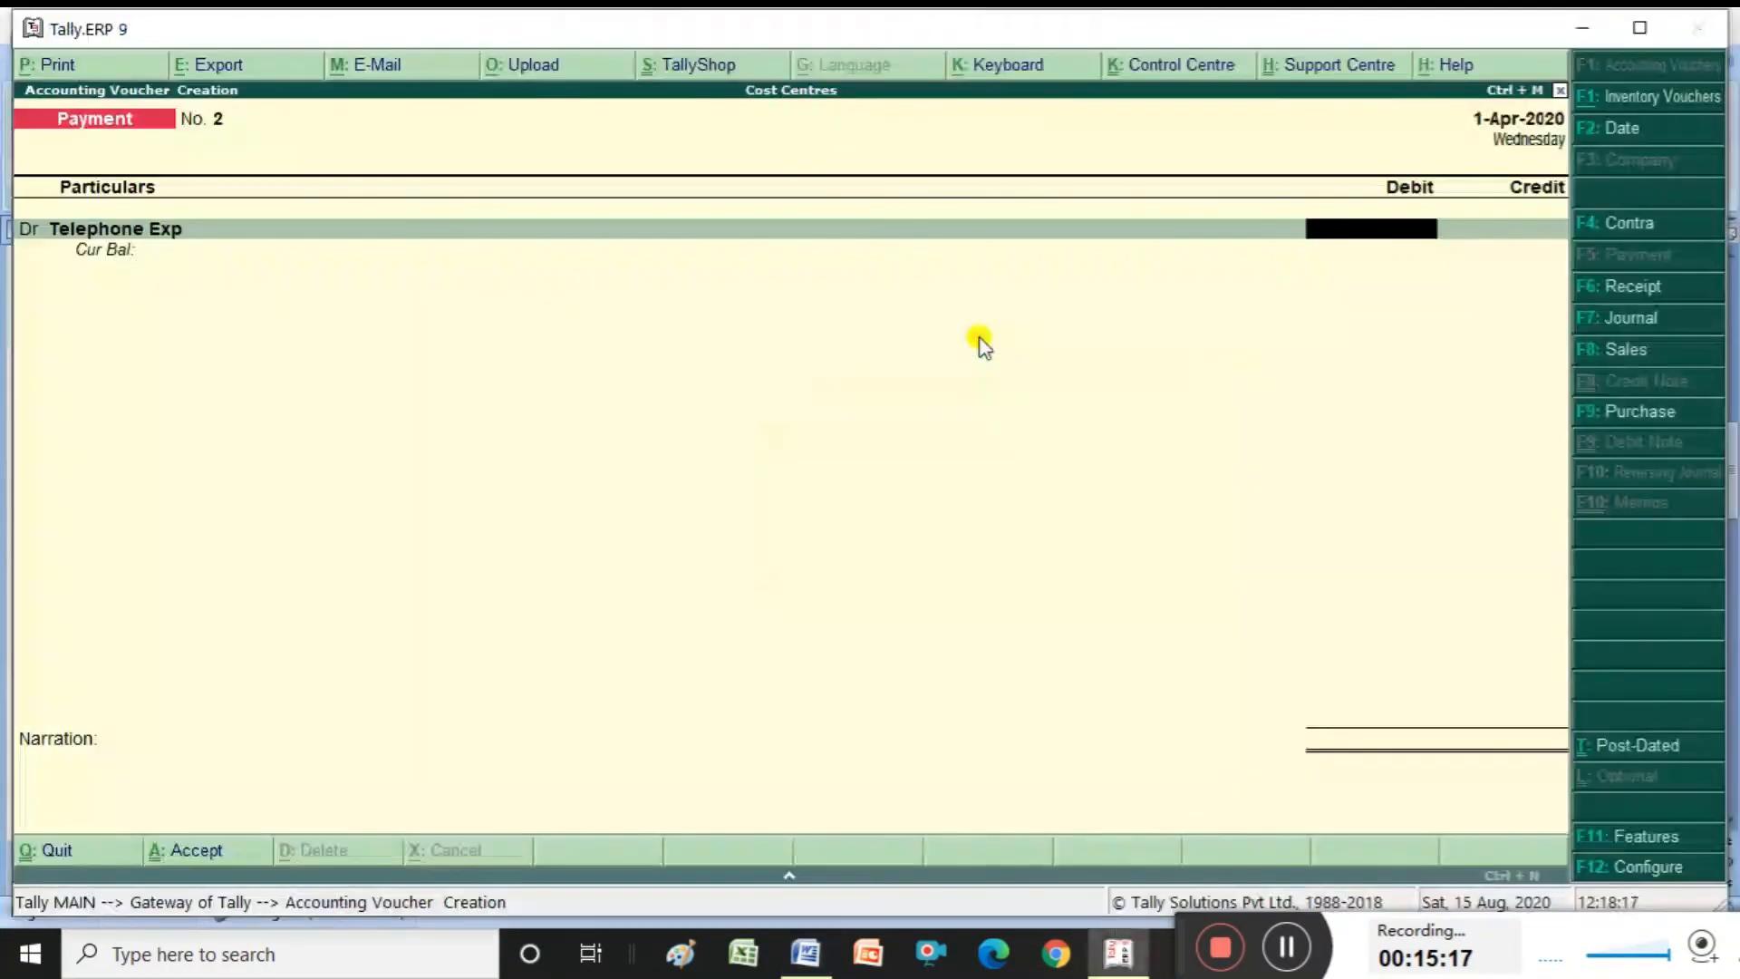
text(15000)
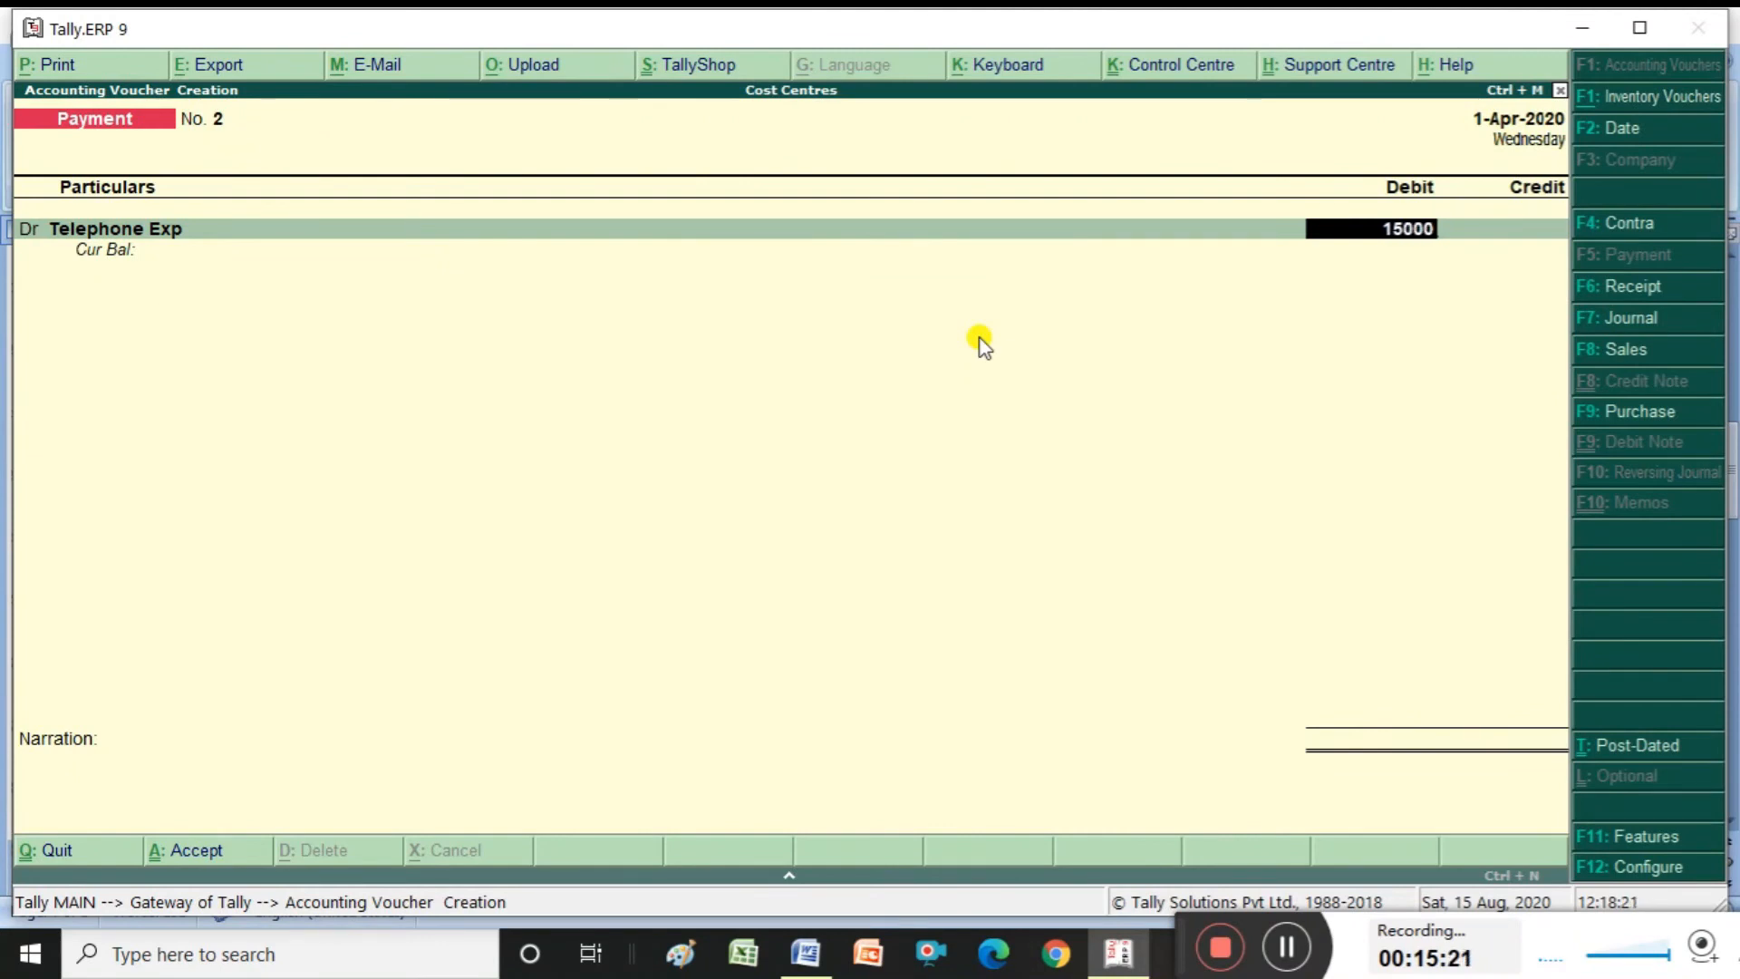
key(Return)
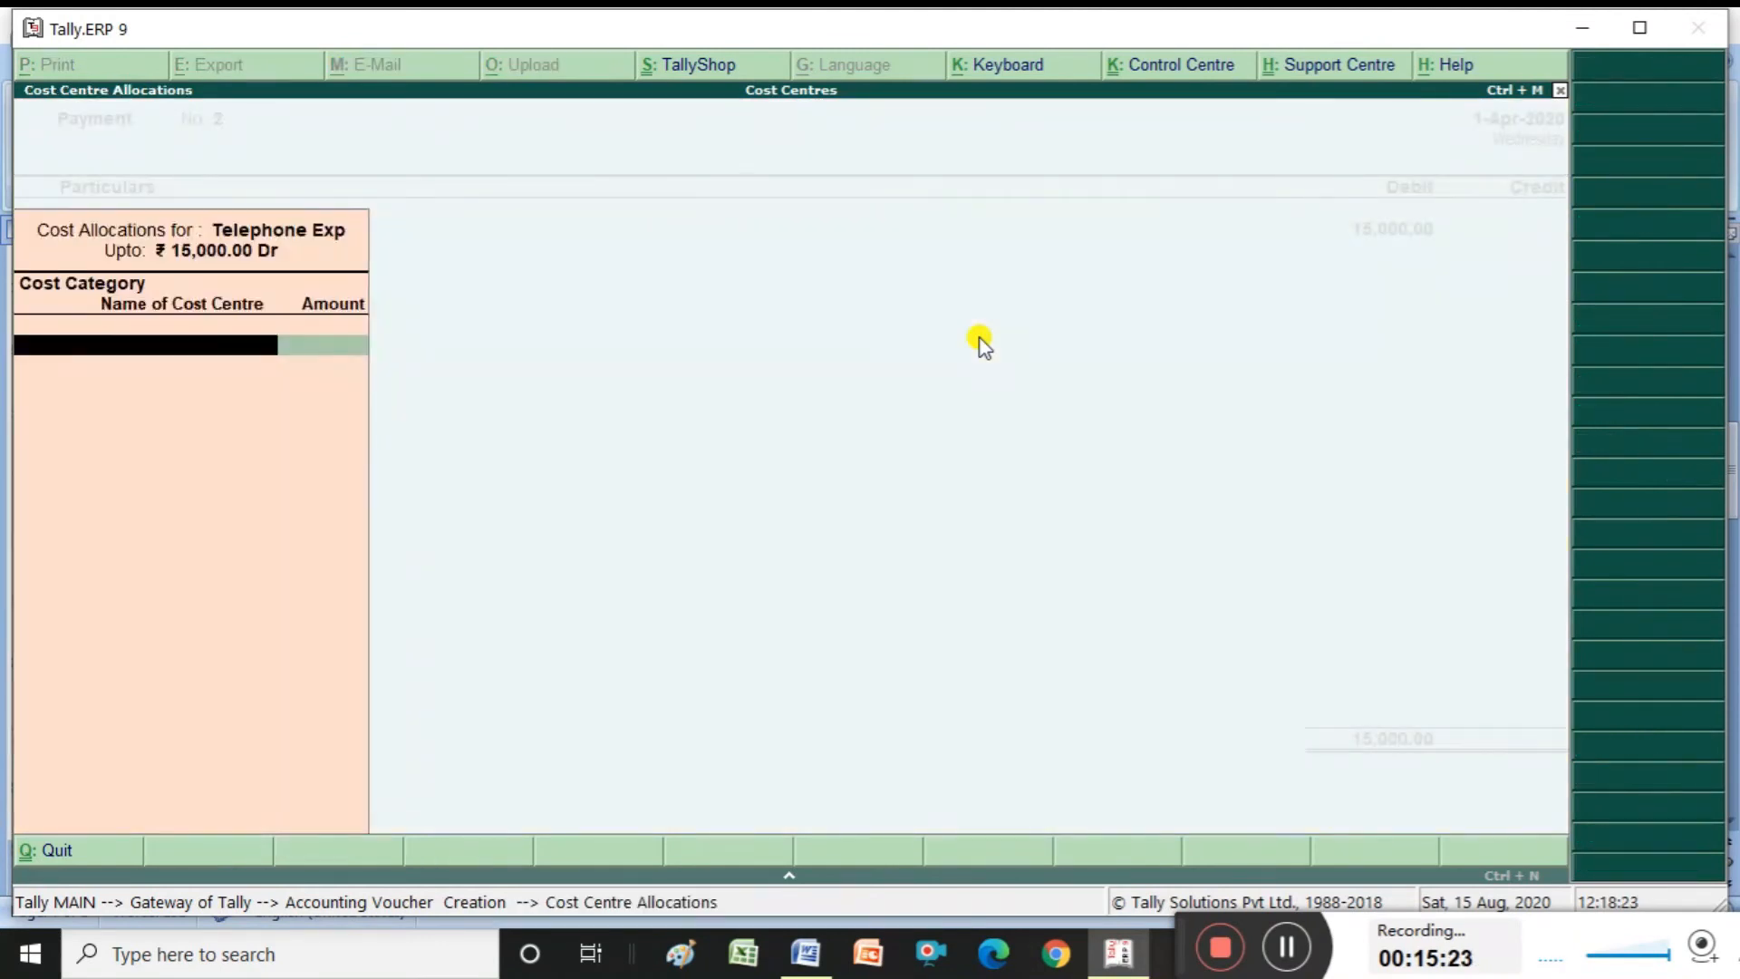
Allocate 2000 of the telephone expense to the Purchase cost centre in the Departments category, checking the amount in the Word notes
text(D)
key(Return)
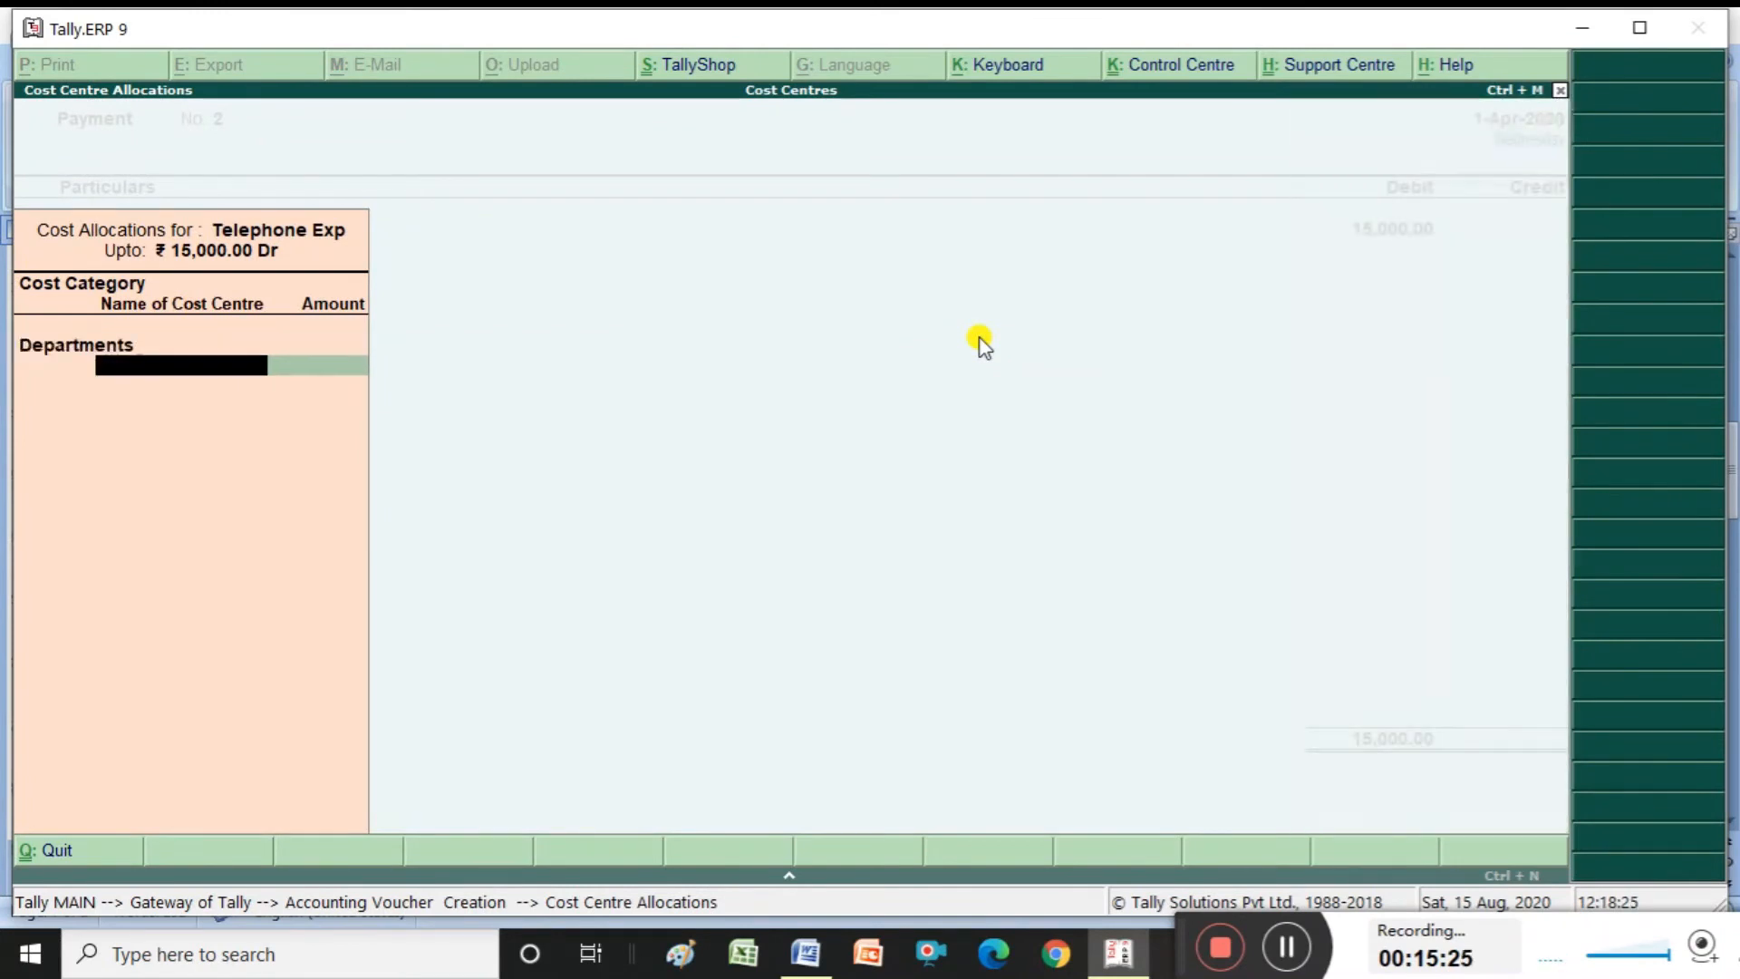
text(Pu)
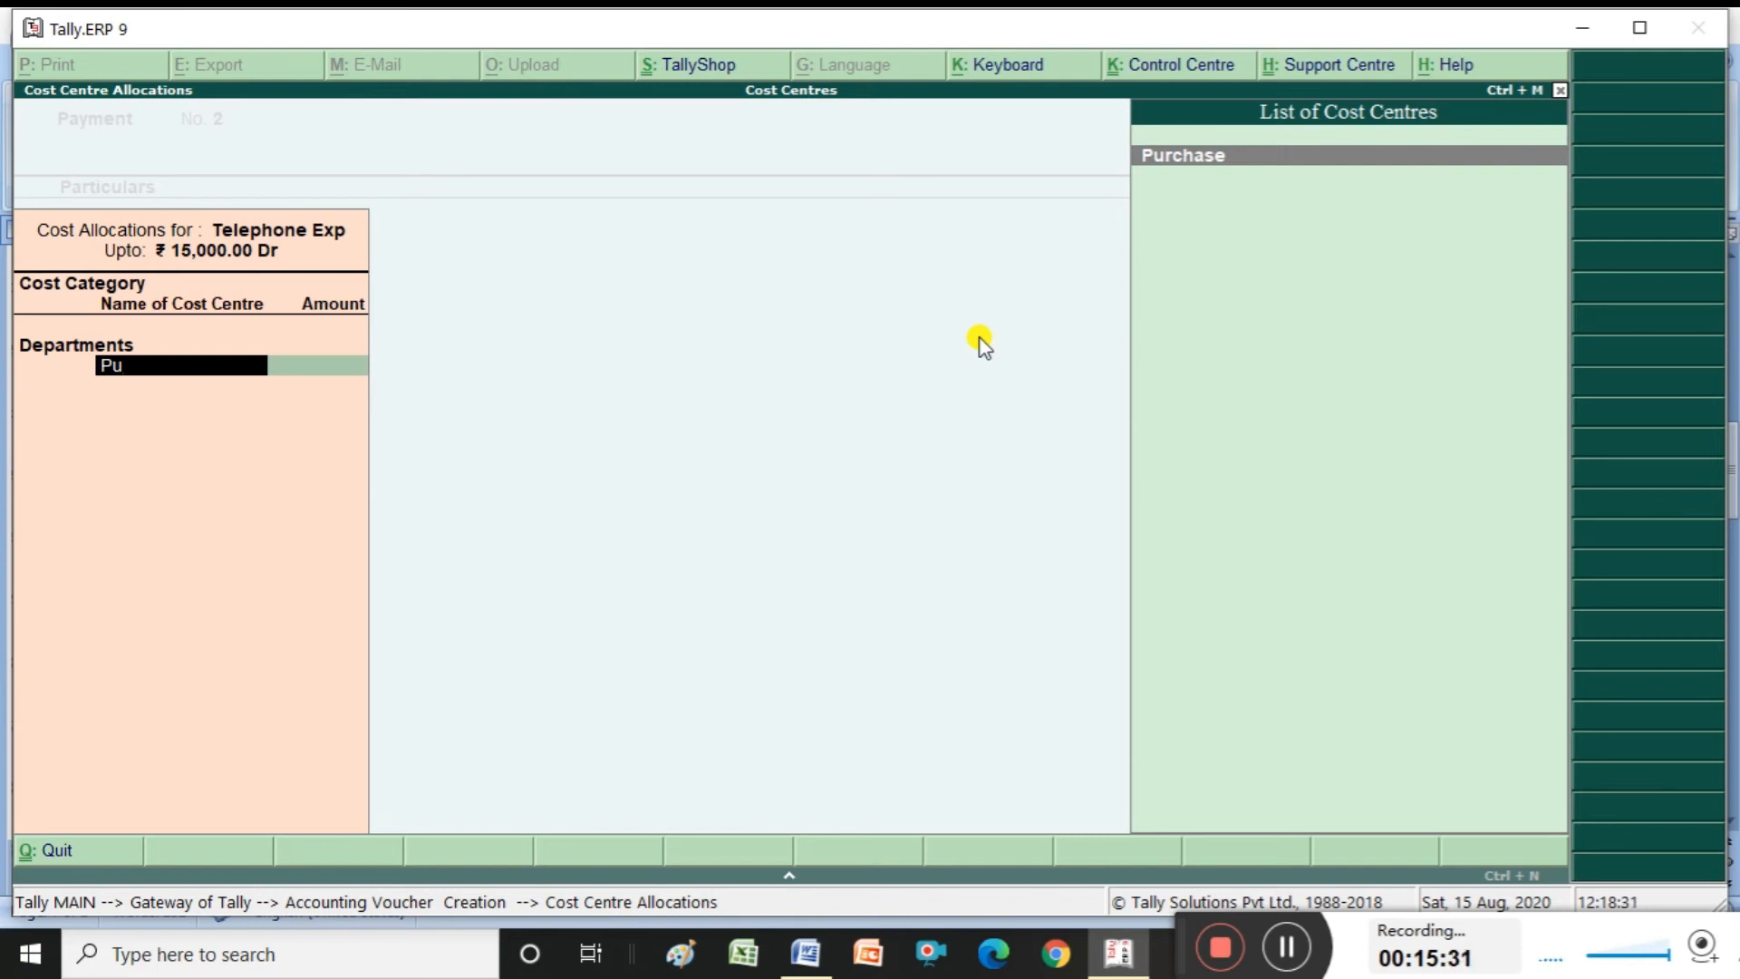
key(Return)
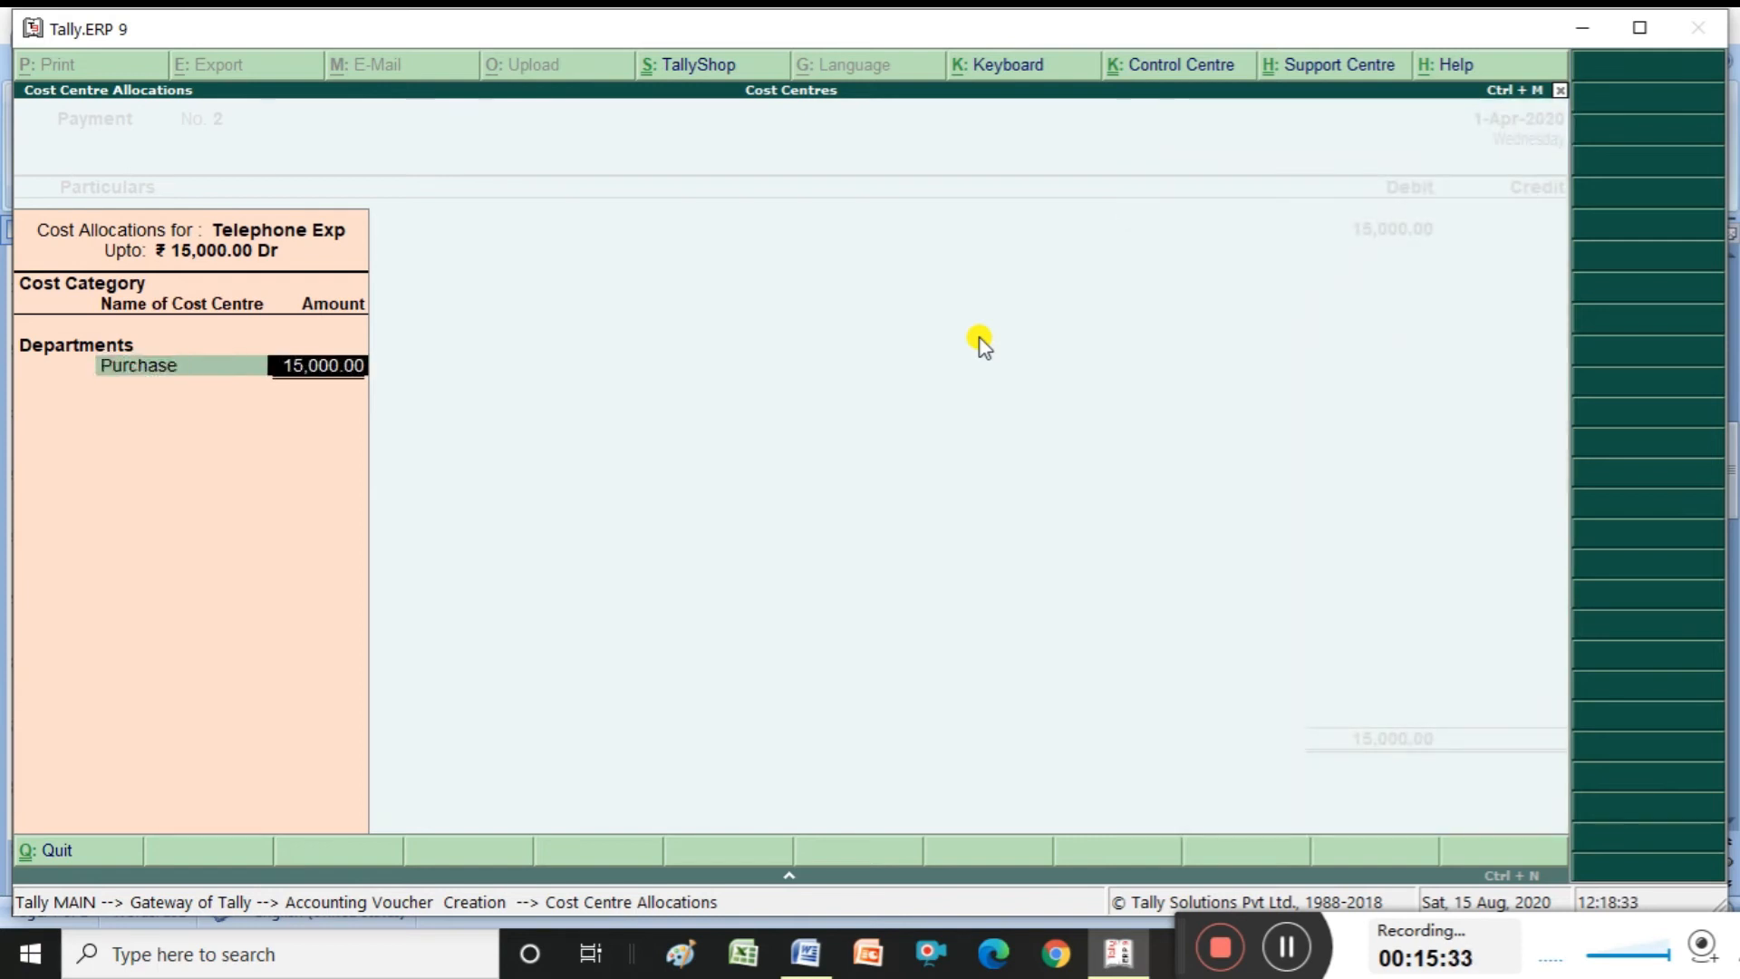
key(alt+Tab)
key(alt+Tab)
text(2000)
key(Return)
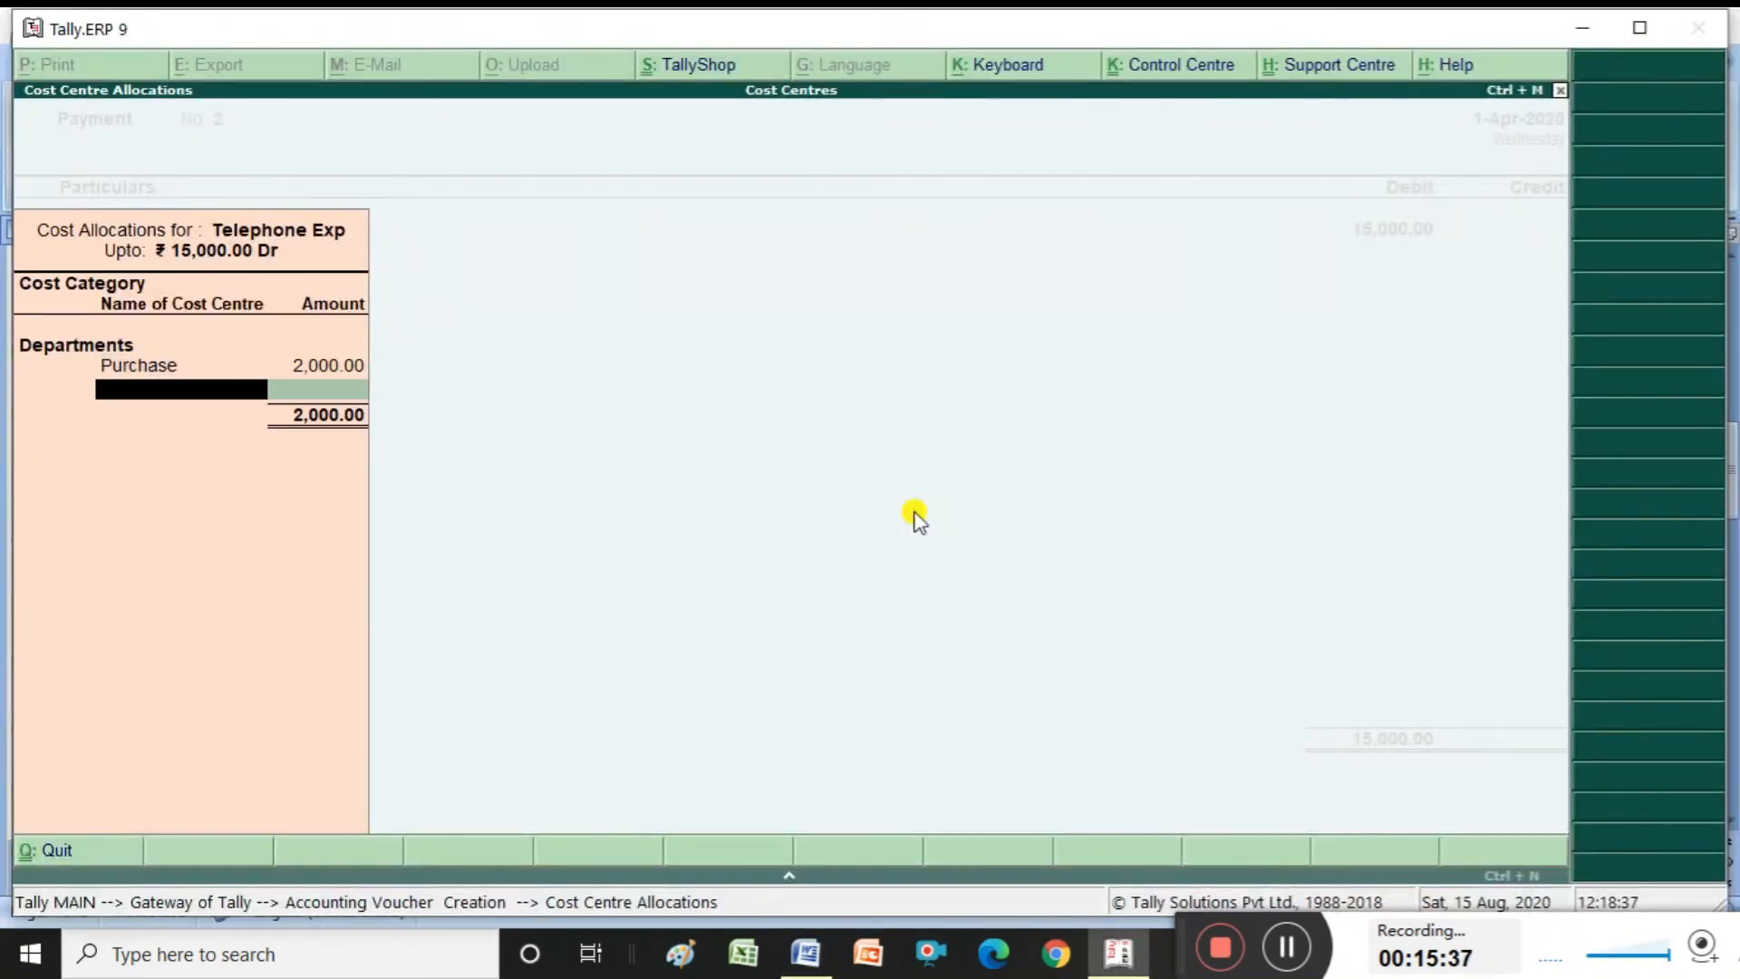
Allocate 3000 of the telephone expense to the Sales cost centre, checking the amount in the Word notes
text(Sa)
key(Return)
key(alt+Tab)
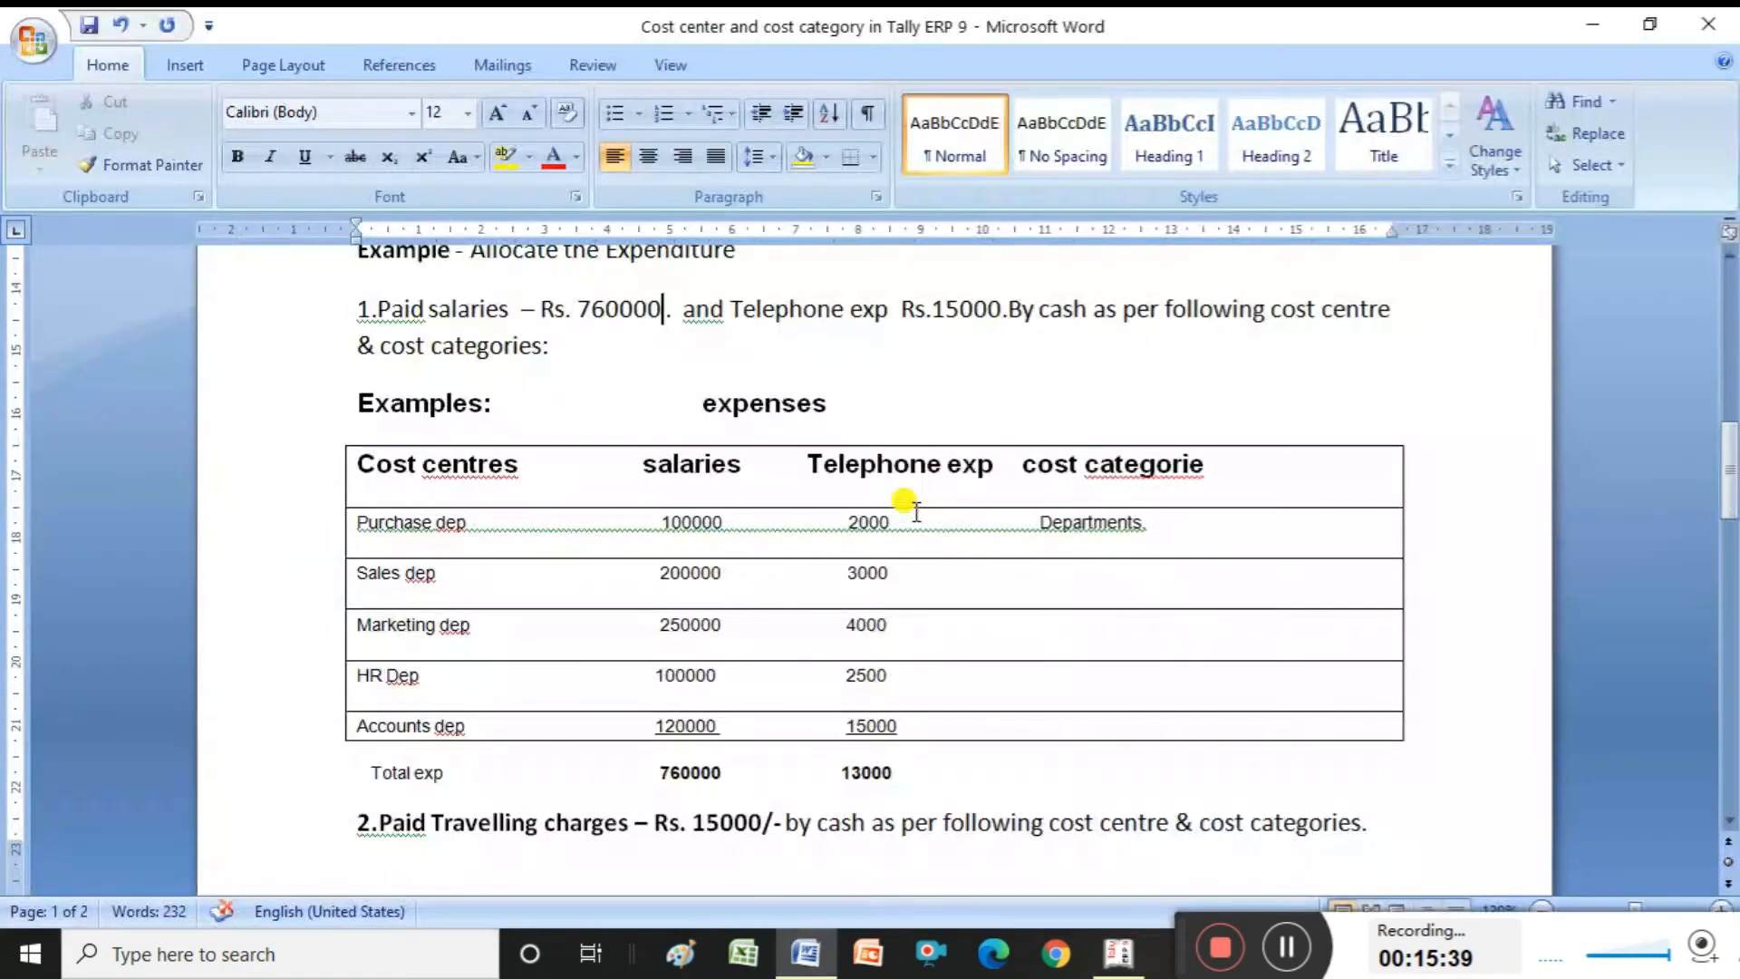
key(alt+Tab)
text(3000)
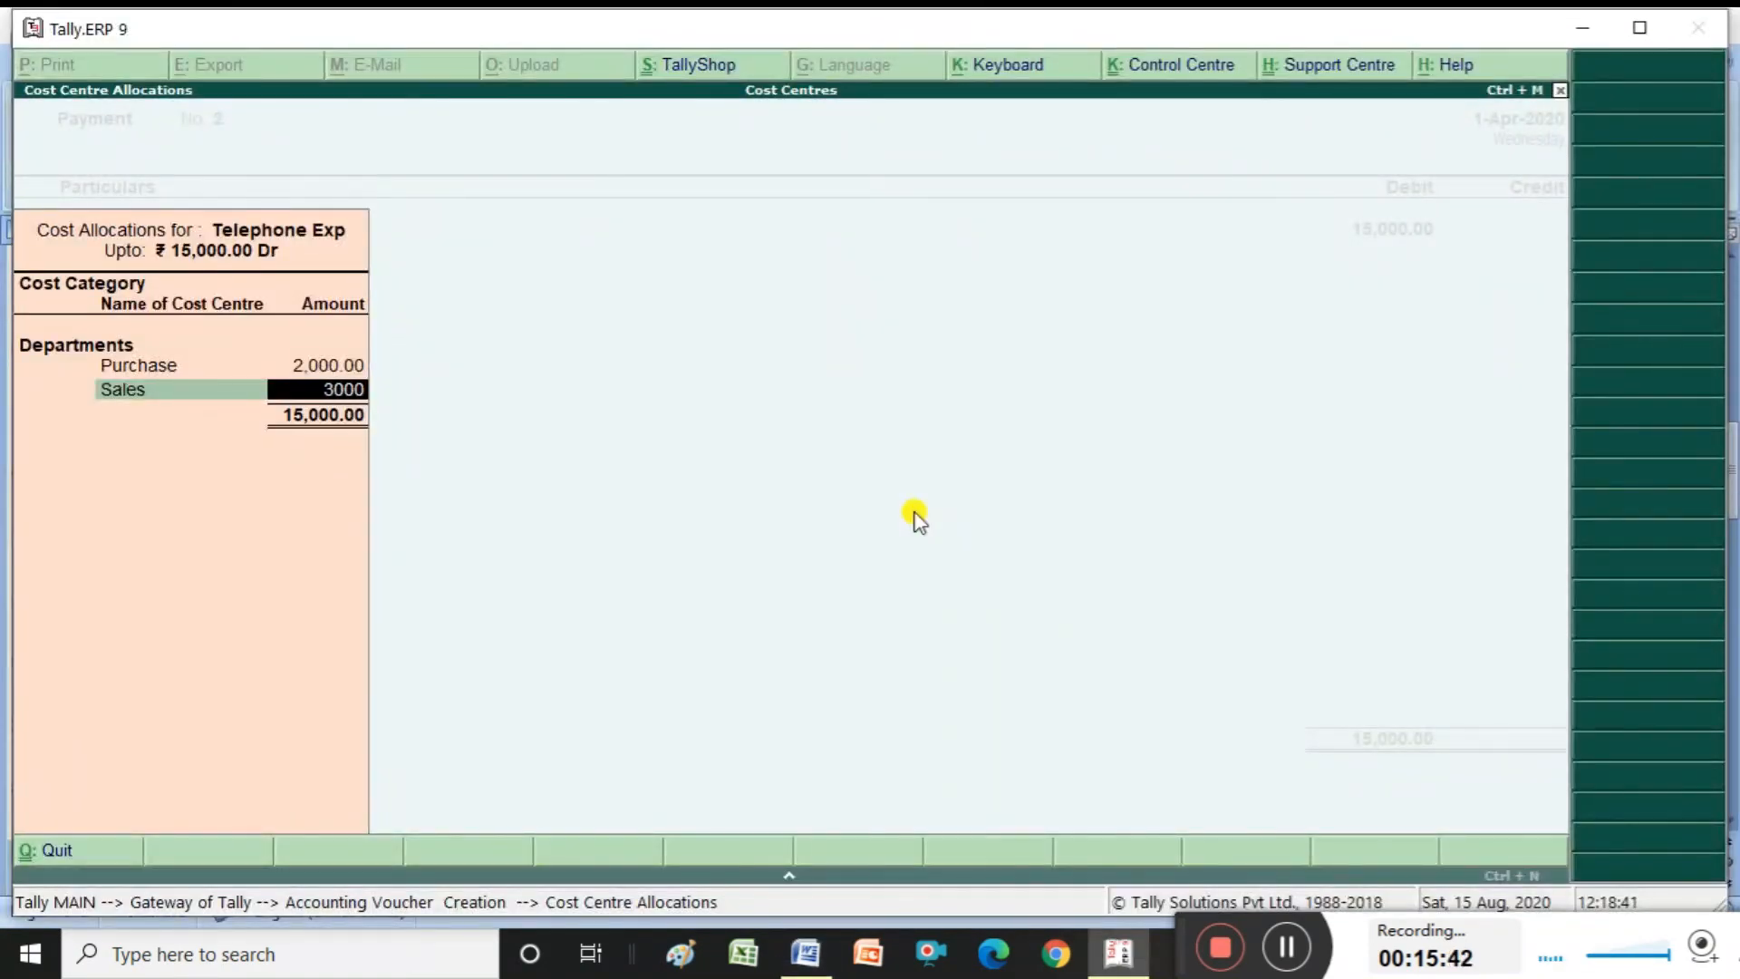
key(Return)
Allocate 1500 of the telephone expense to the Accounts cost centre, checking the department list in the Word notes
text(A)
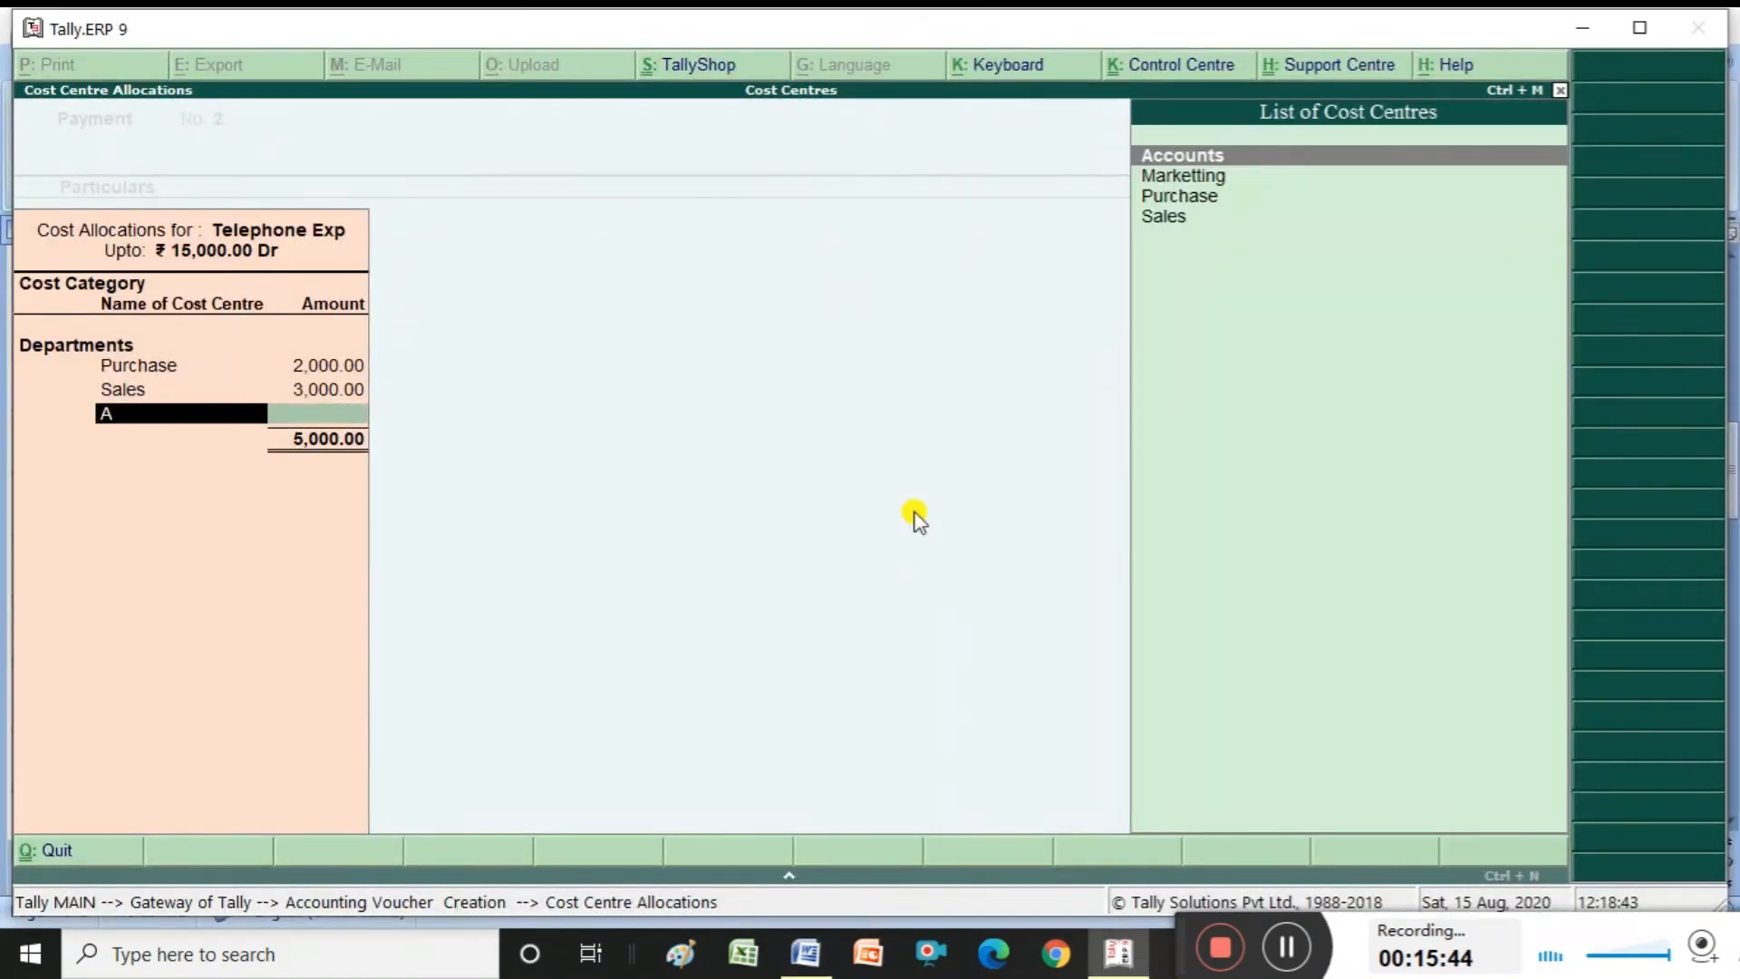
key(Return)
key(alt+Tab)
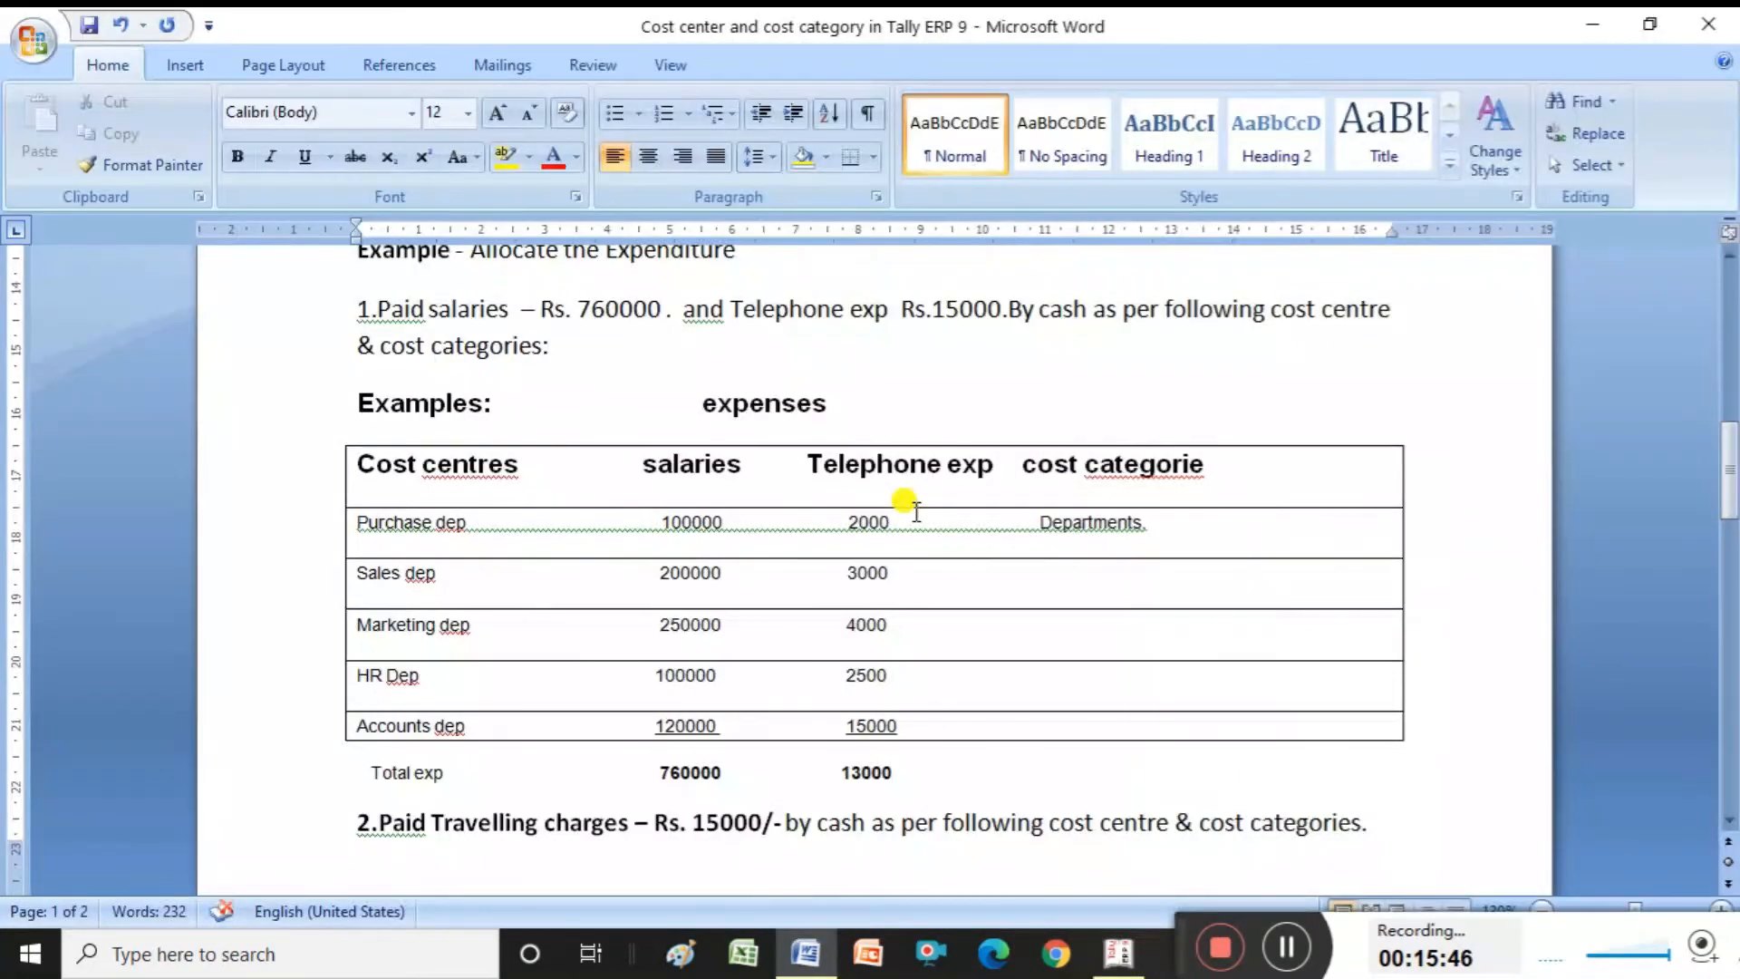
key(alt+Tab)
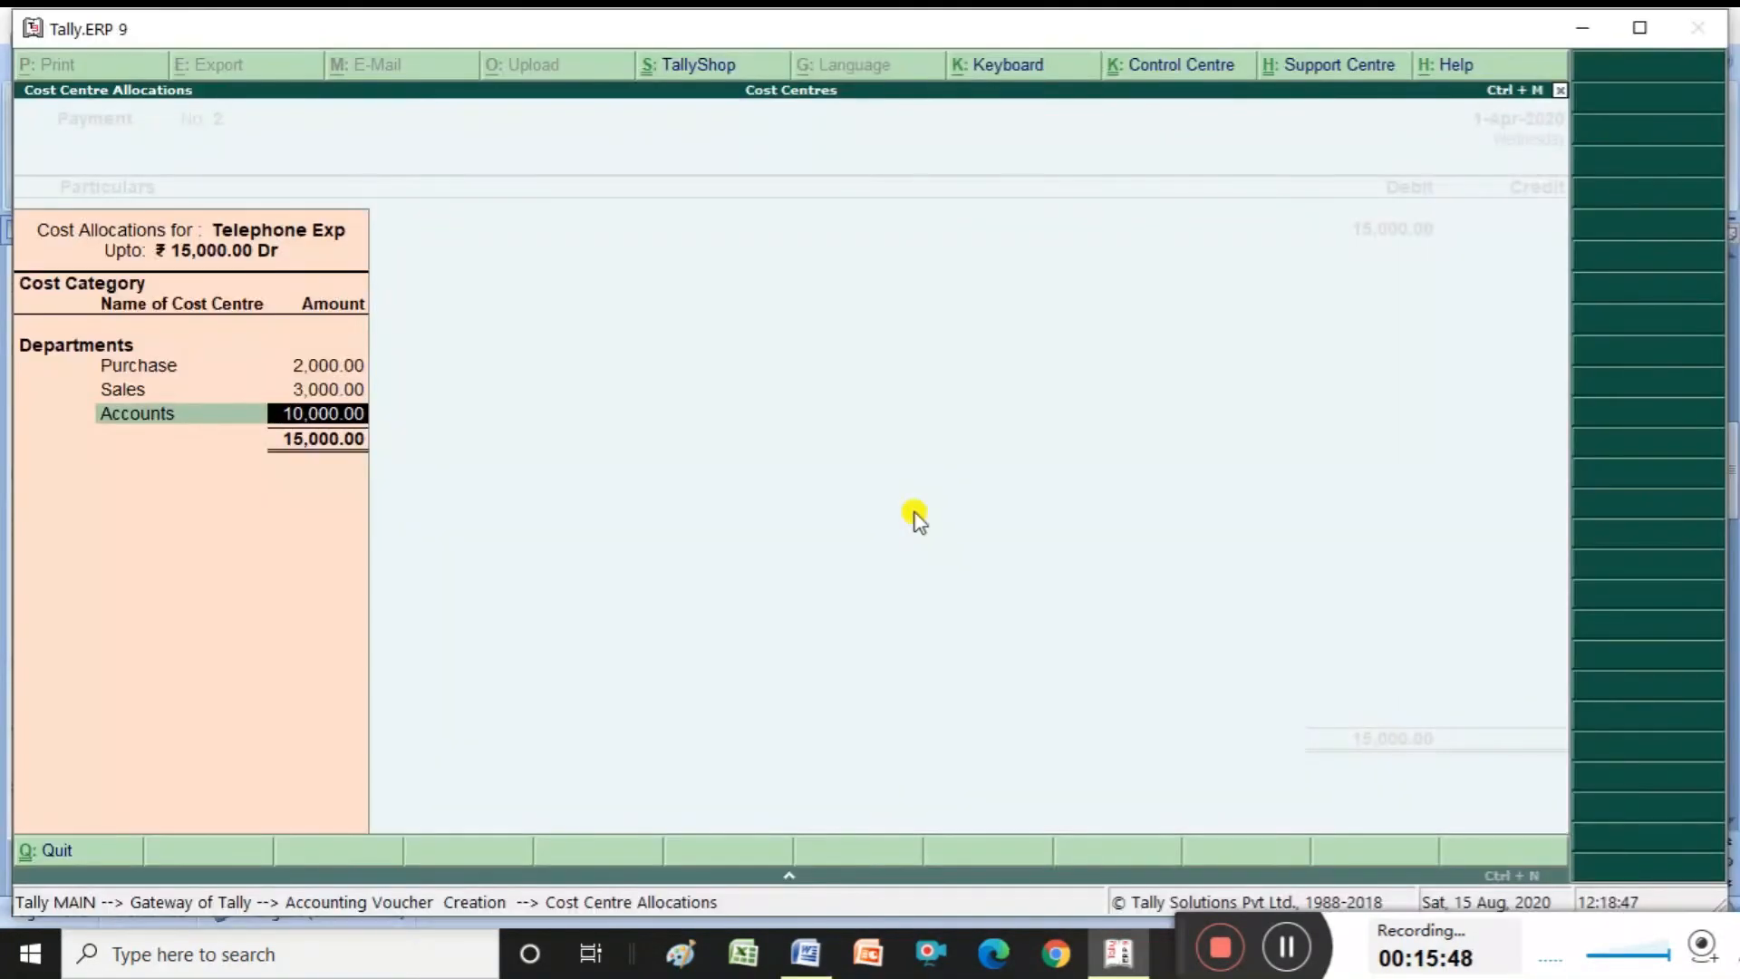
text(1500)
key(Return)
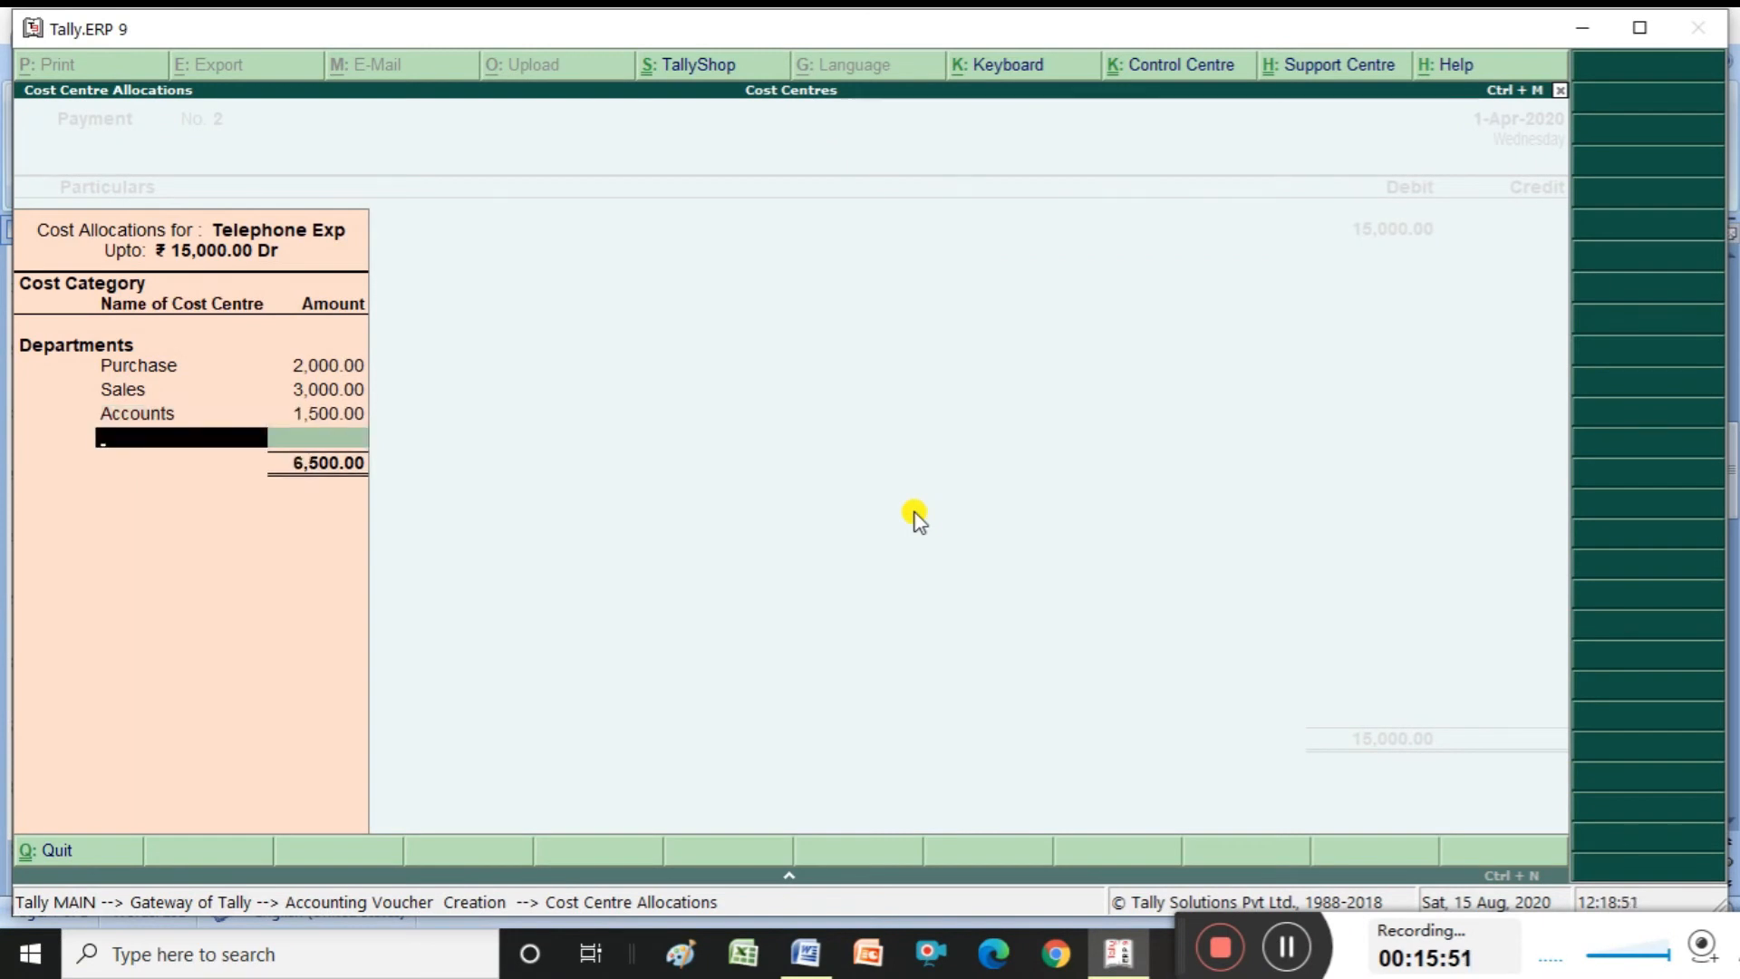
Allocate 4000 of the telephone expense to the Marketting cost centre, checking the amount in the Word notes
text(Ma)
key(Return)
key(alt+Tab)
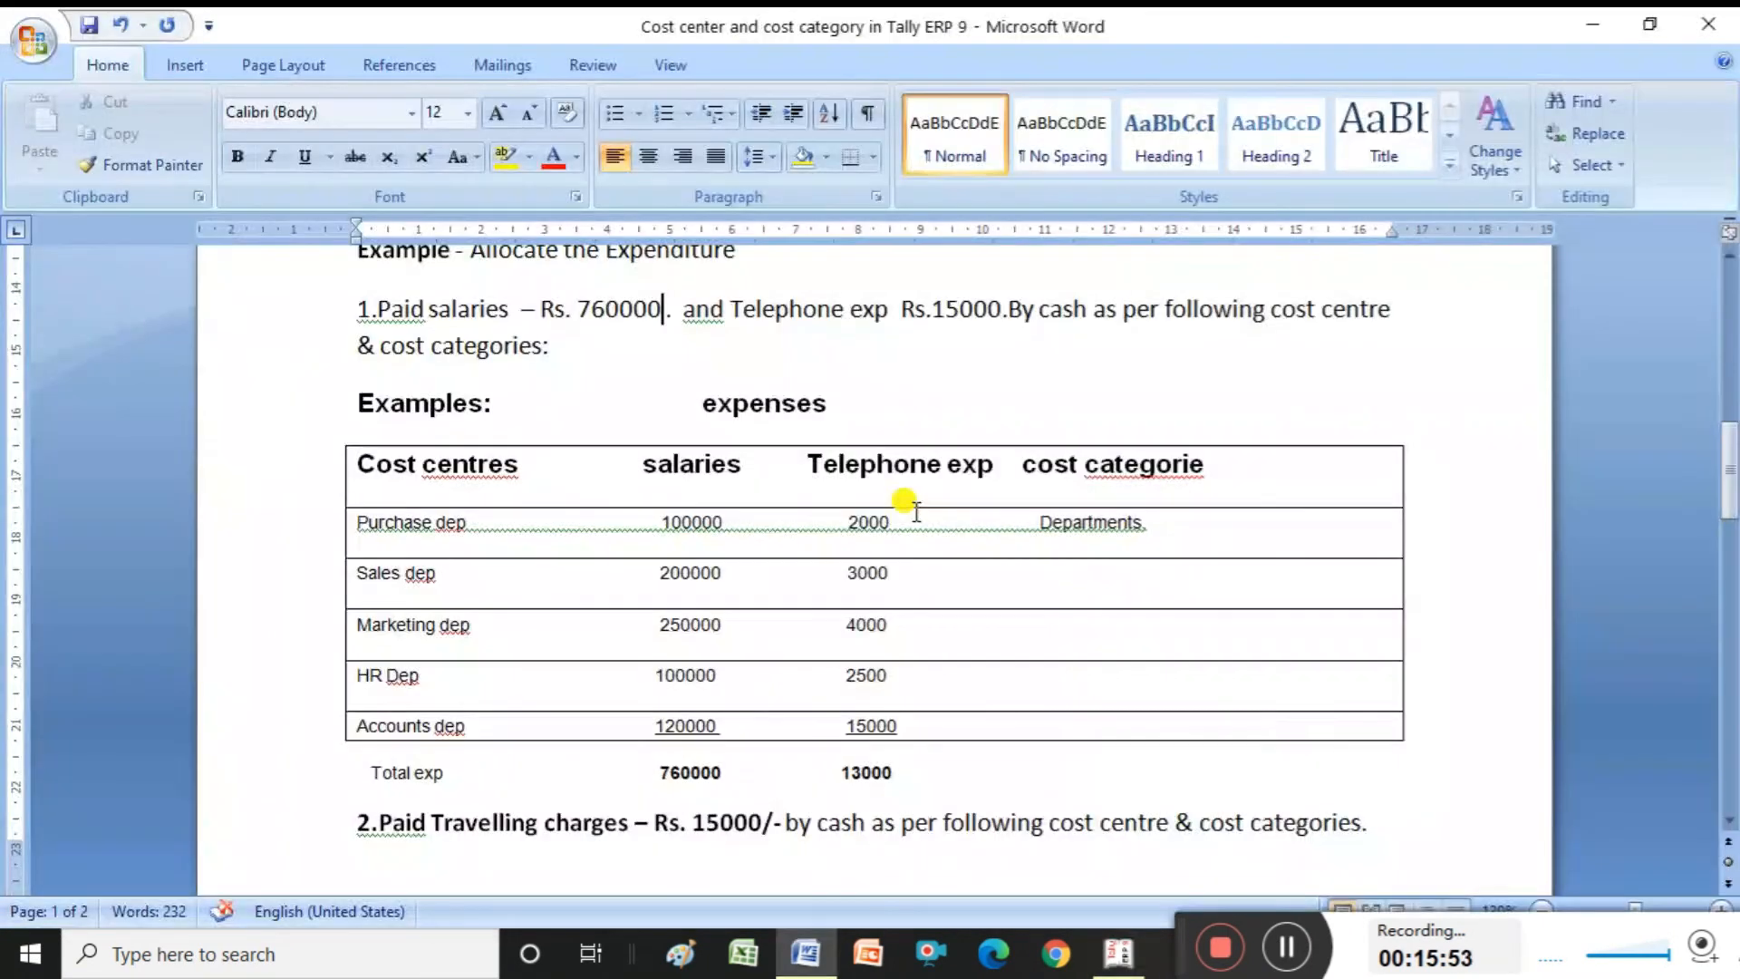
key(alt+Tab)
text(4000)
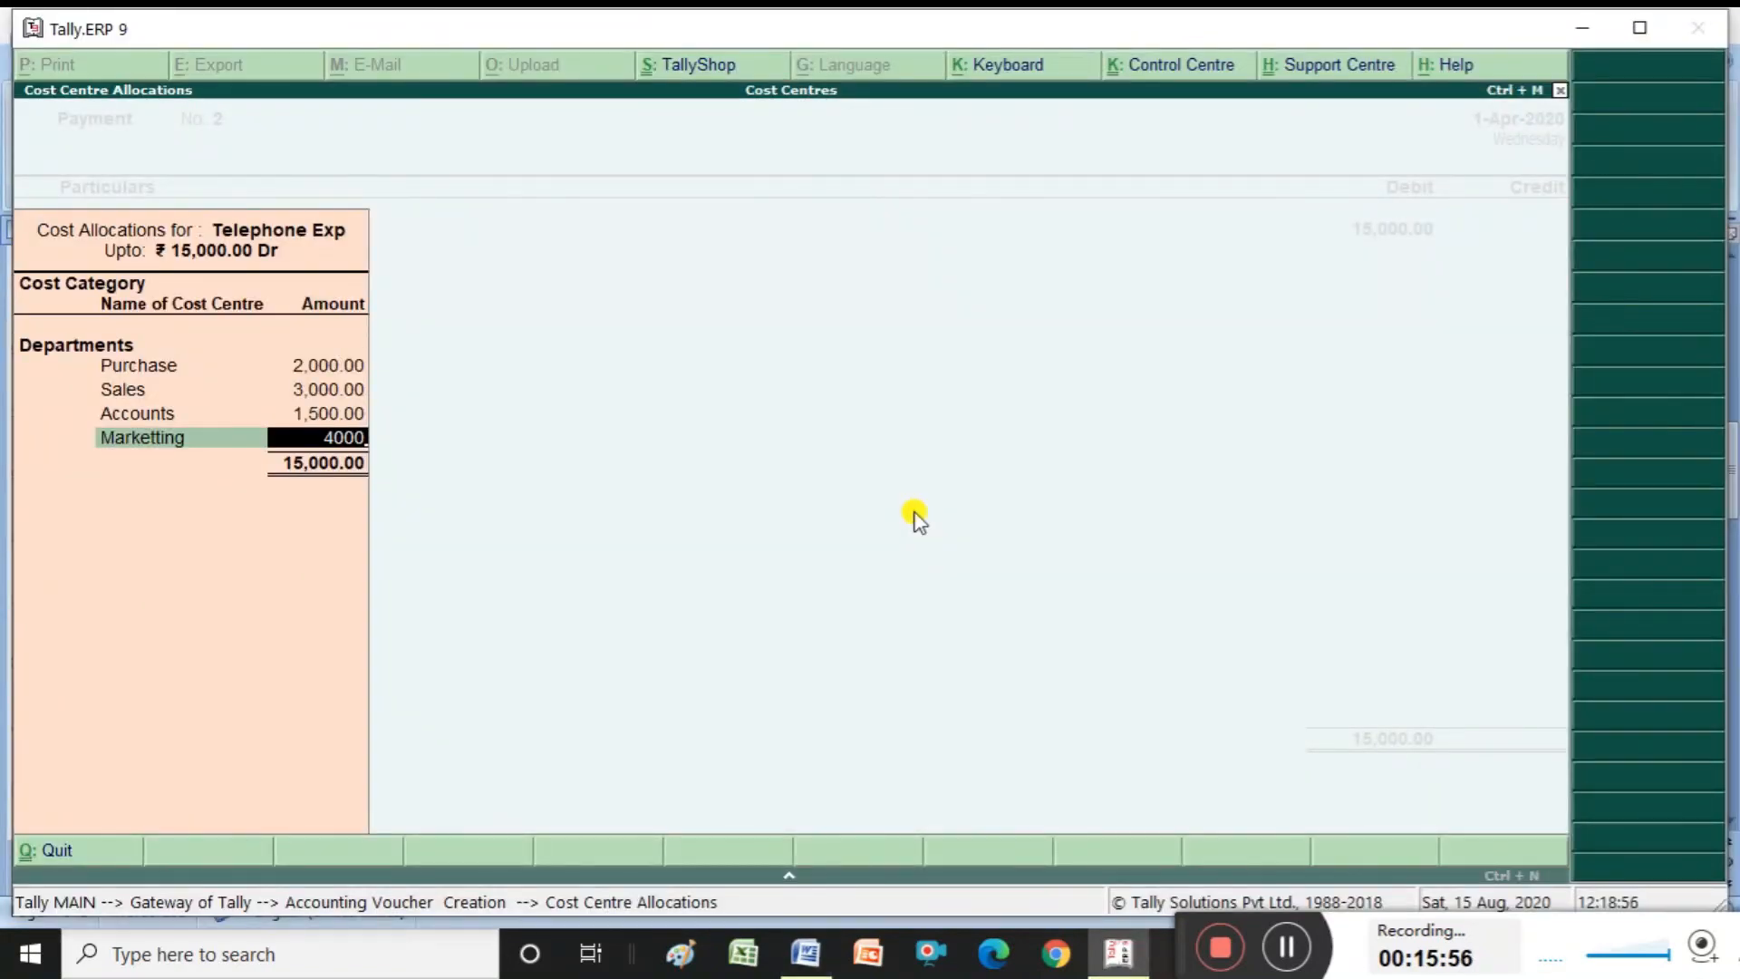
key(Return)
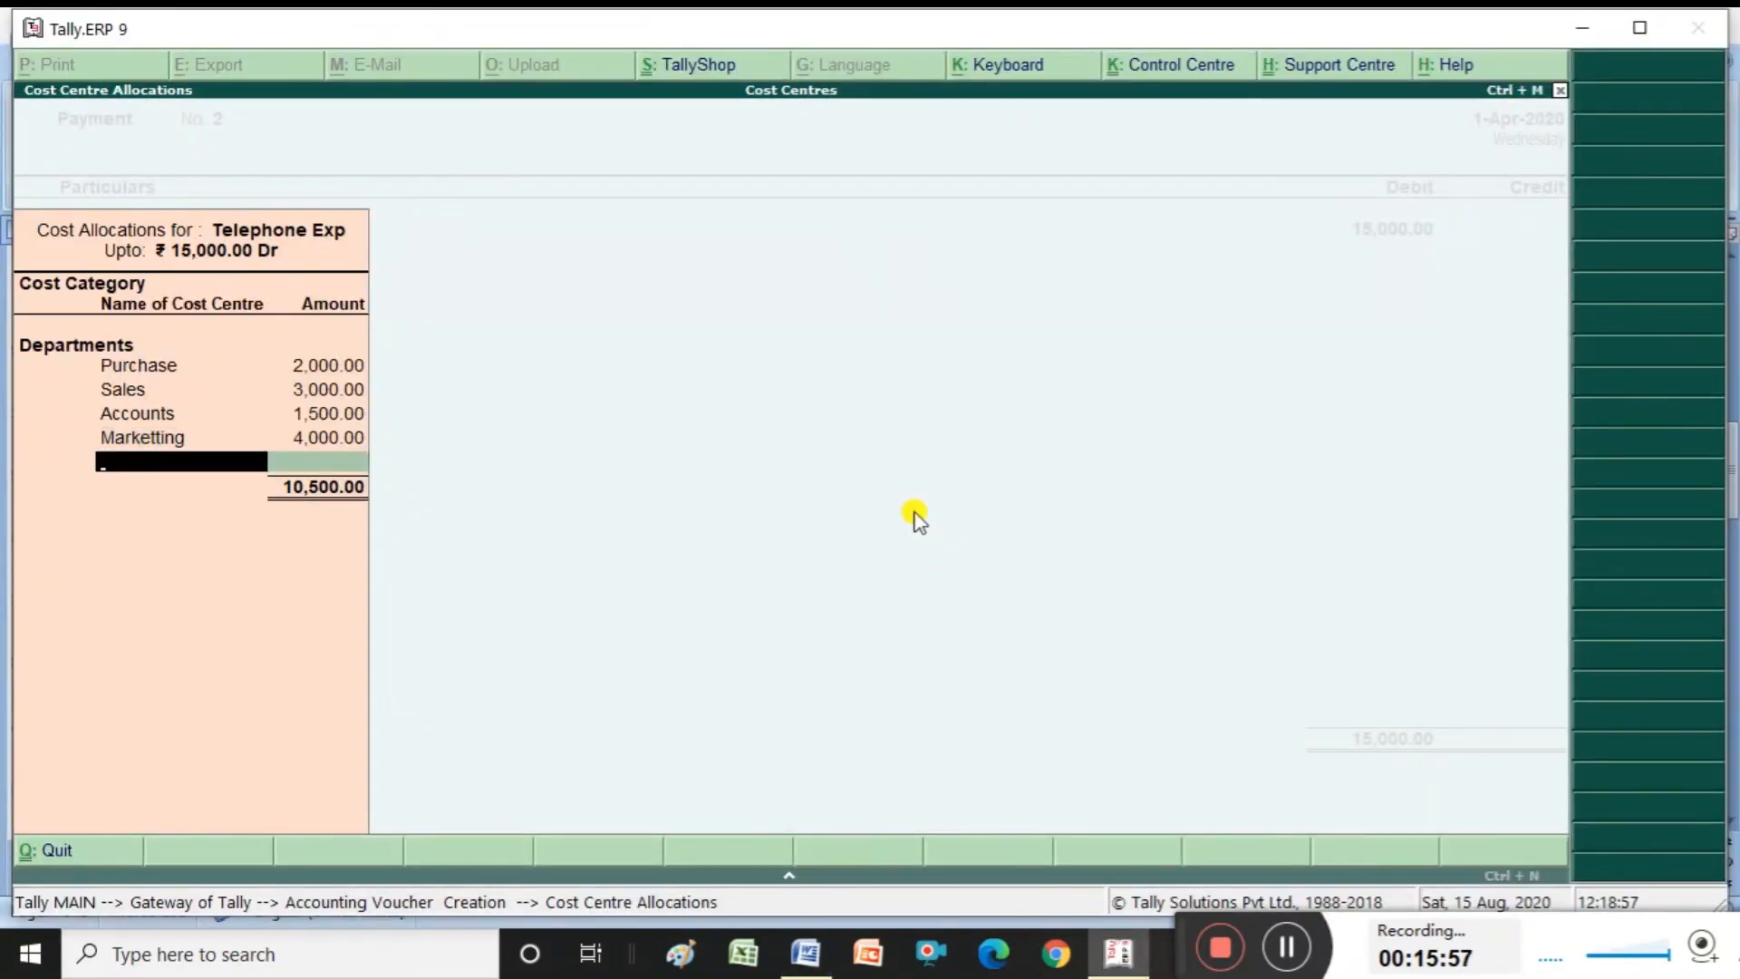
Check the remaining department in the Word notes, allocate the remaining 4500 to the Hr cost centre and finish the telephone expense allocation
key(alt+Tab)
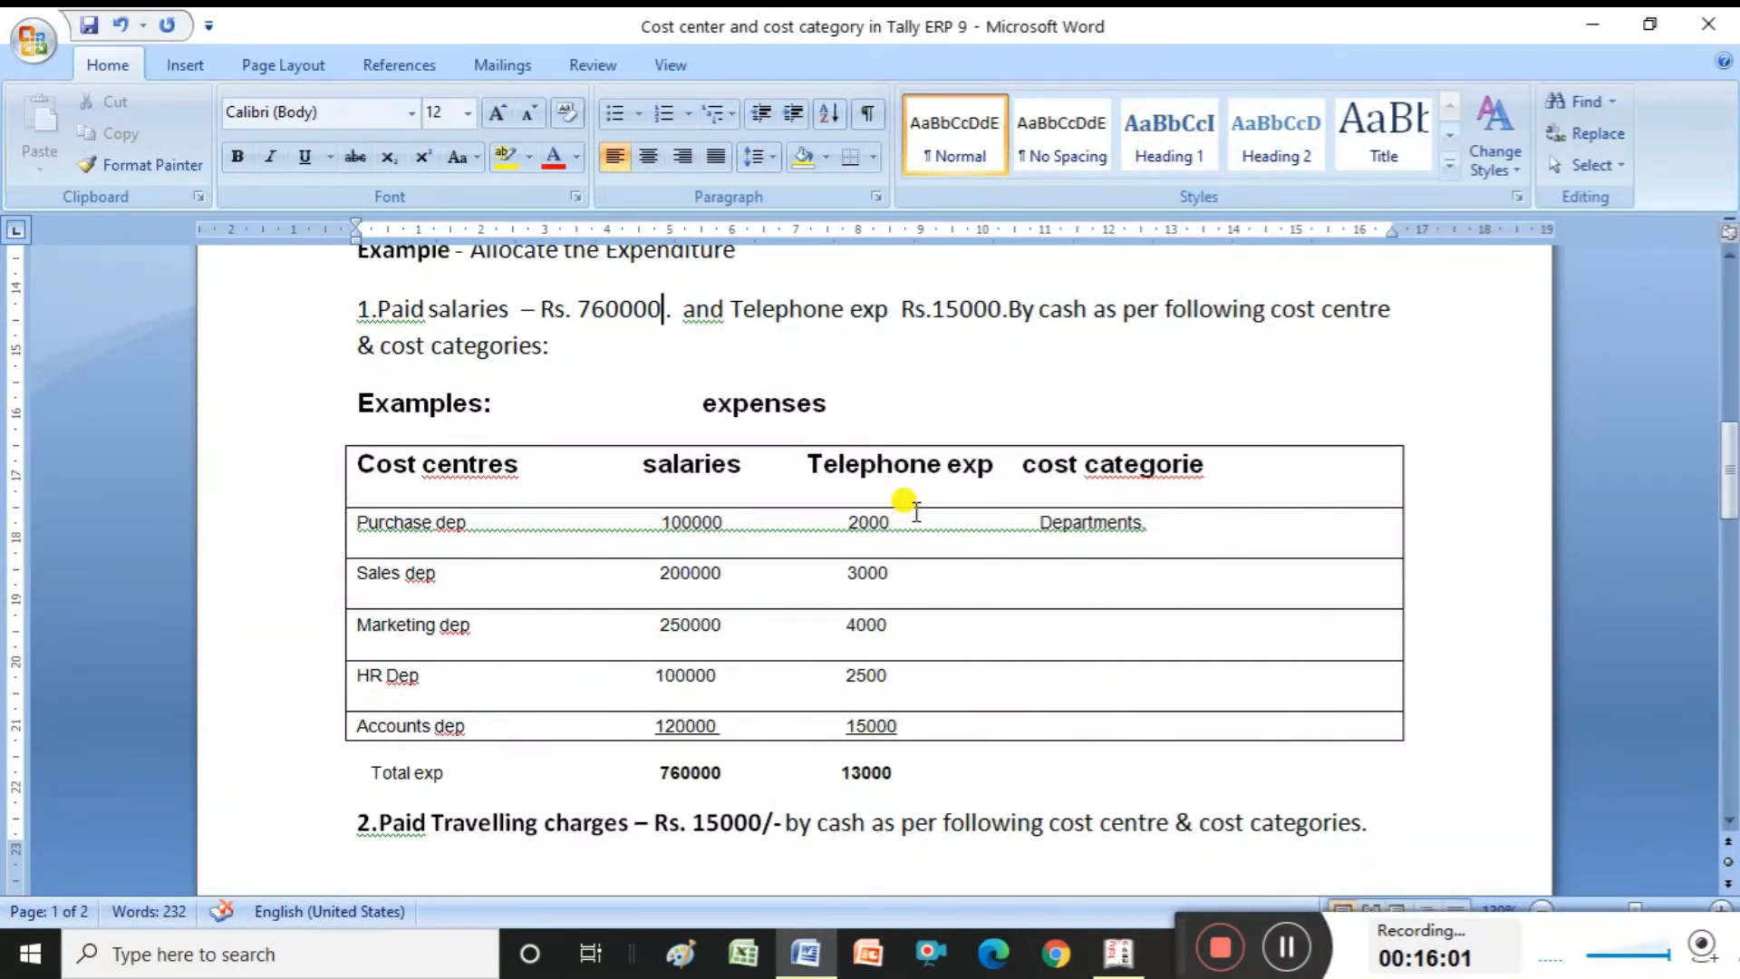
key(alt+Tab)
text(h)
key(Return)
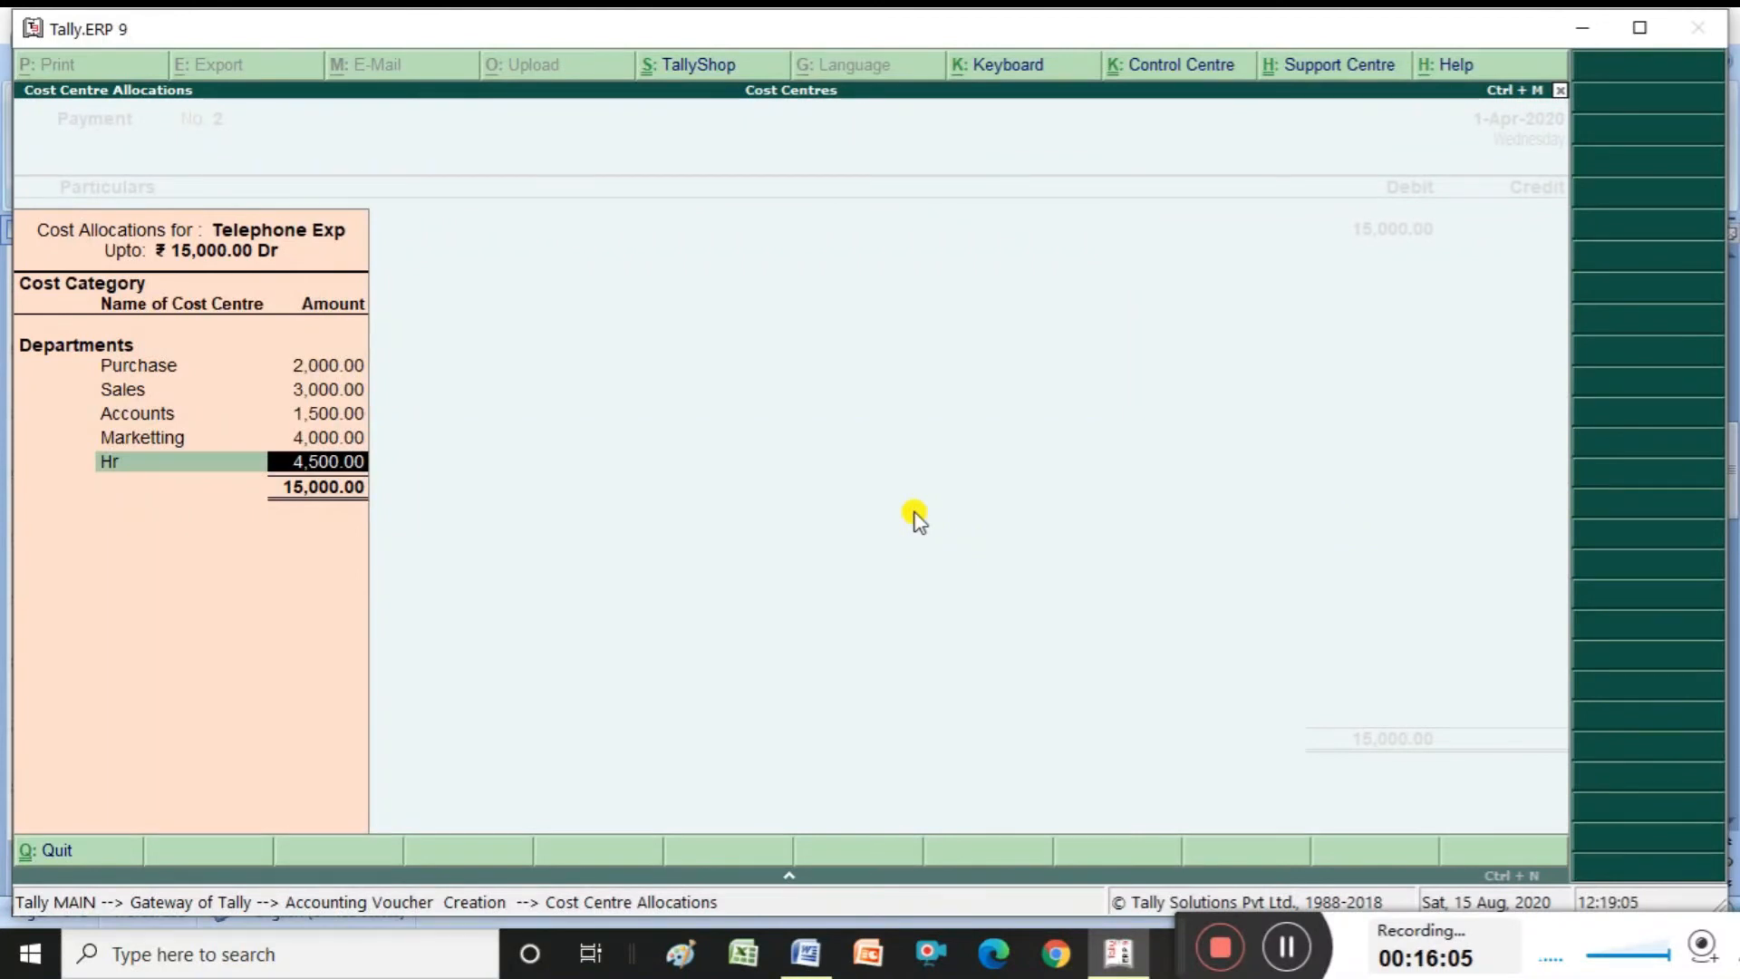
key(Return)
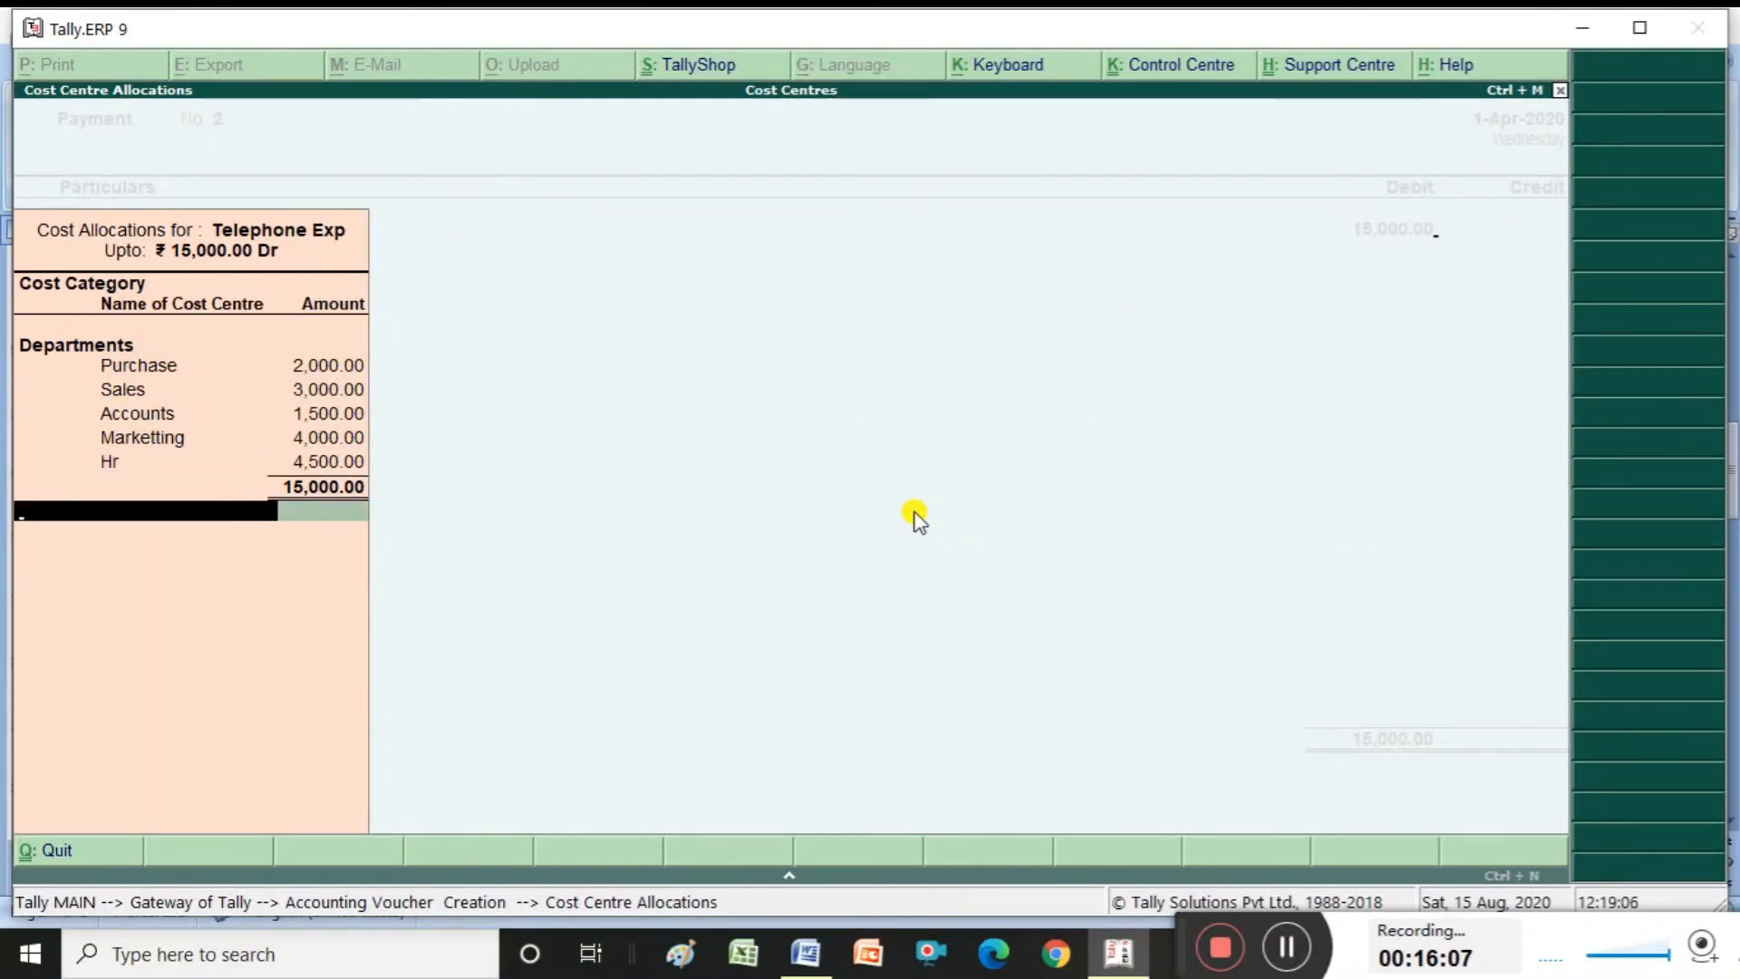
key(Return)
key(Return)
Credit the Cash ledger with 15000, leave the narration empty and save the telephone expense payment voucher
text(Cash)
key(Return)
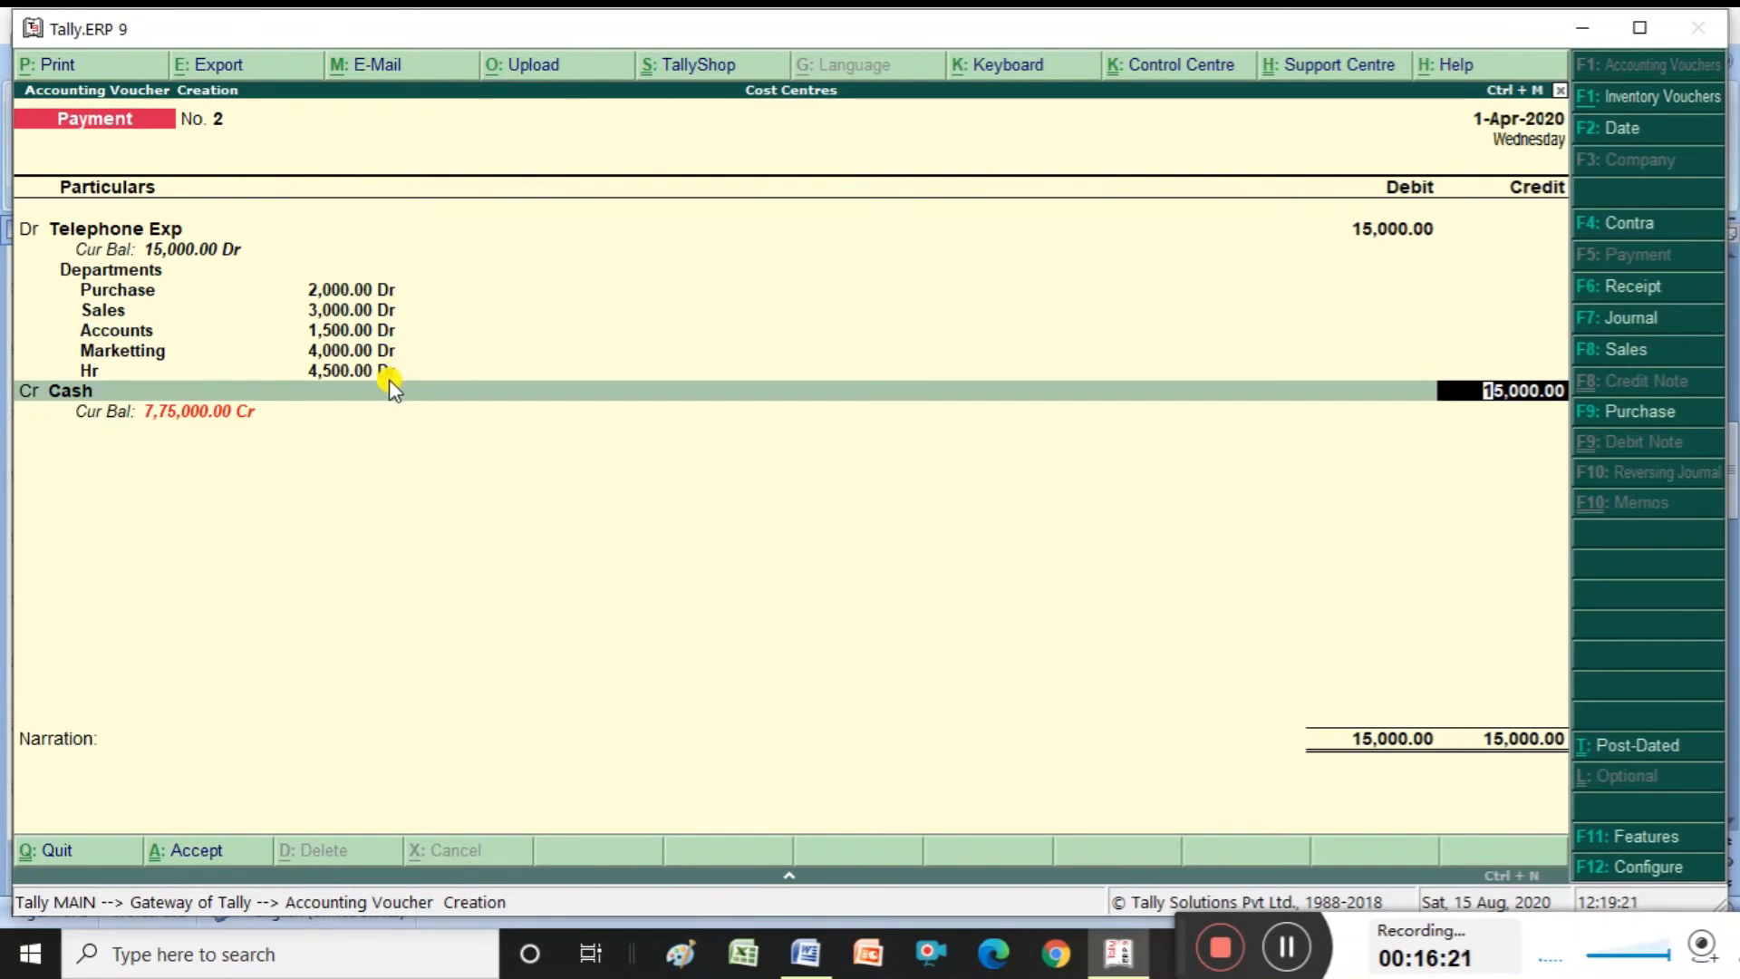
key(Return)
key(Return)
key(Return)
key(Return)
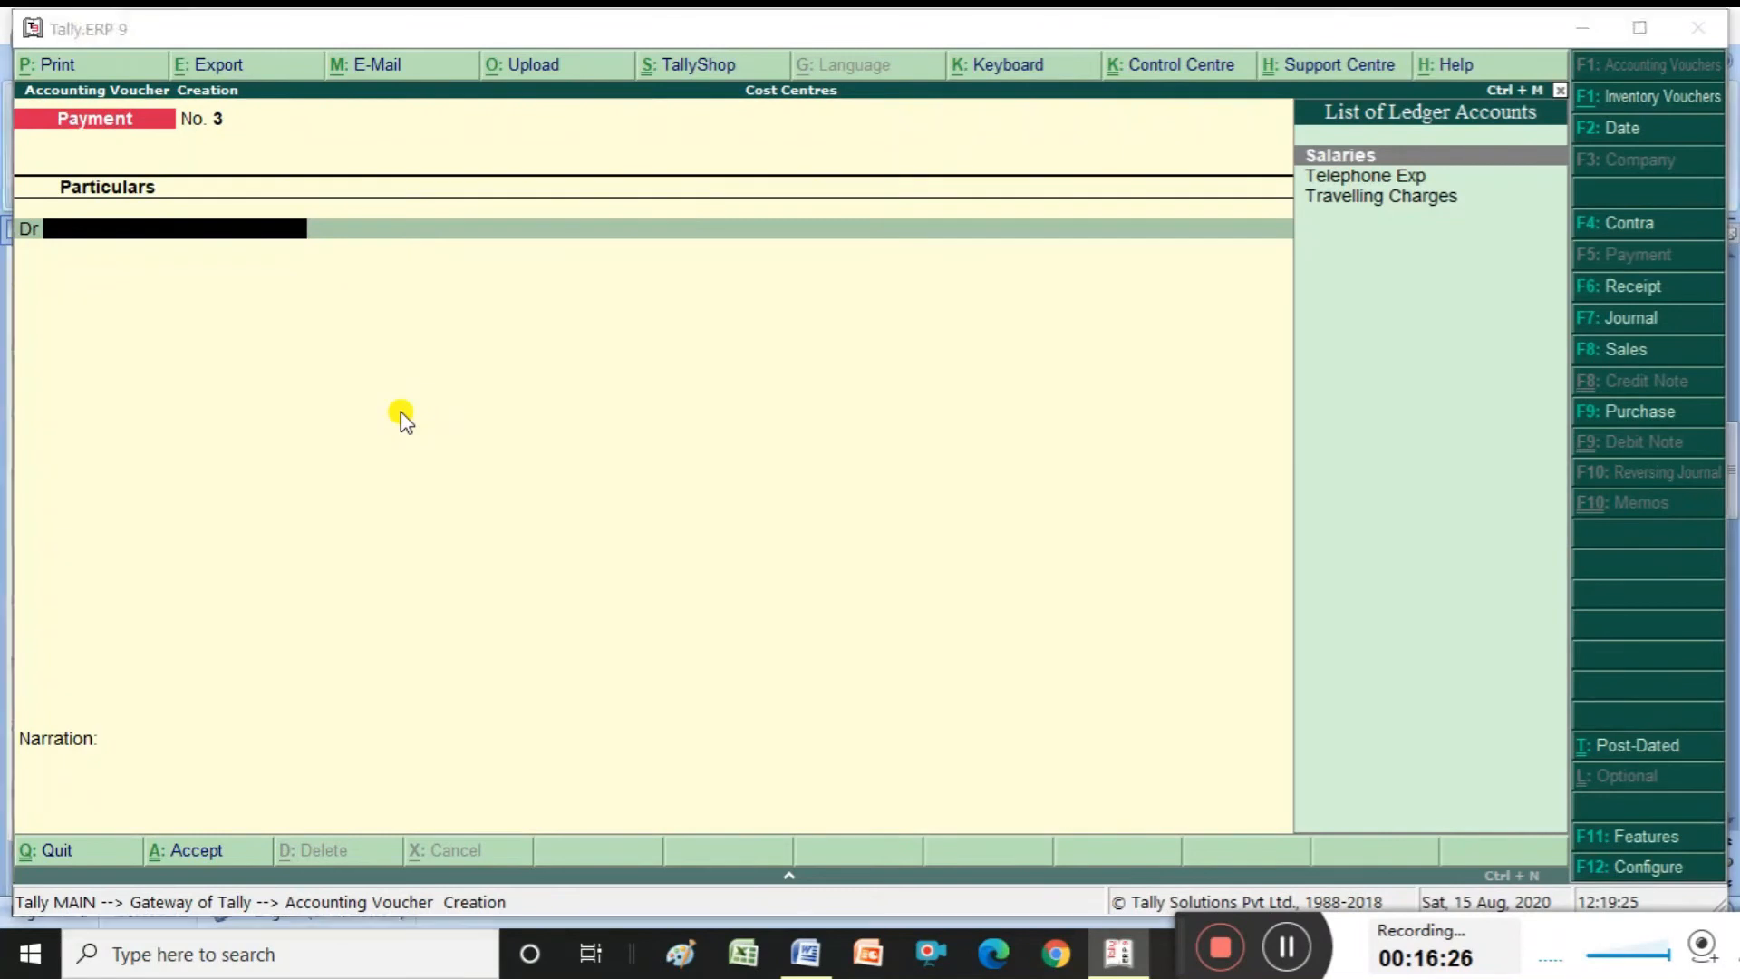
Review the travelling charges and branch allocations in the Word notes, and choose Travelling Charges as the debit ledger of the new Tally.ERP 9 payment voucher
key(alt+Tab)
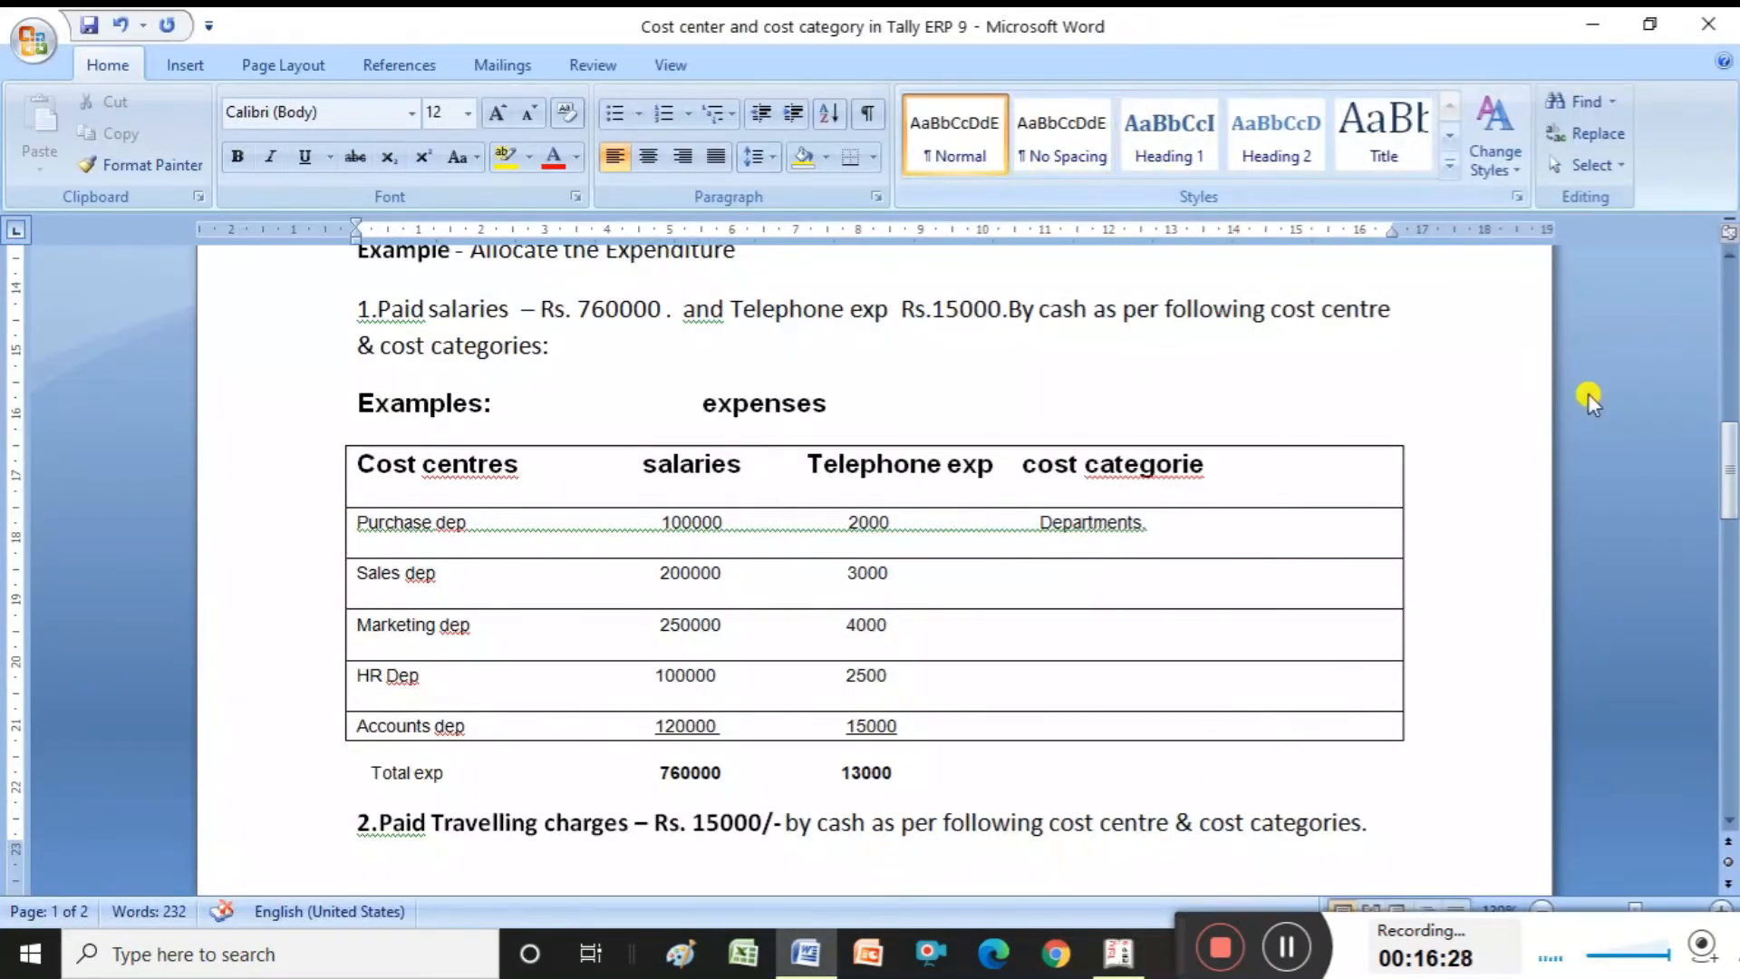
drag(1729, 454, 1729, 503)
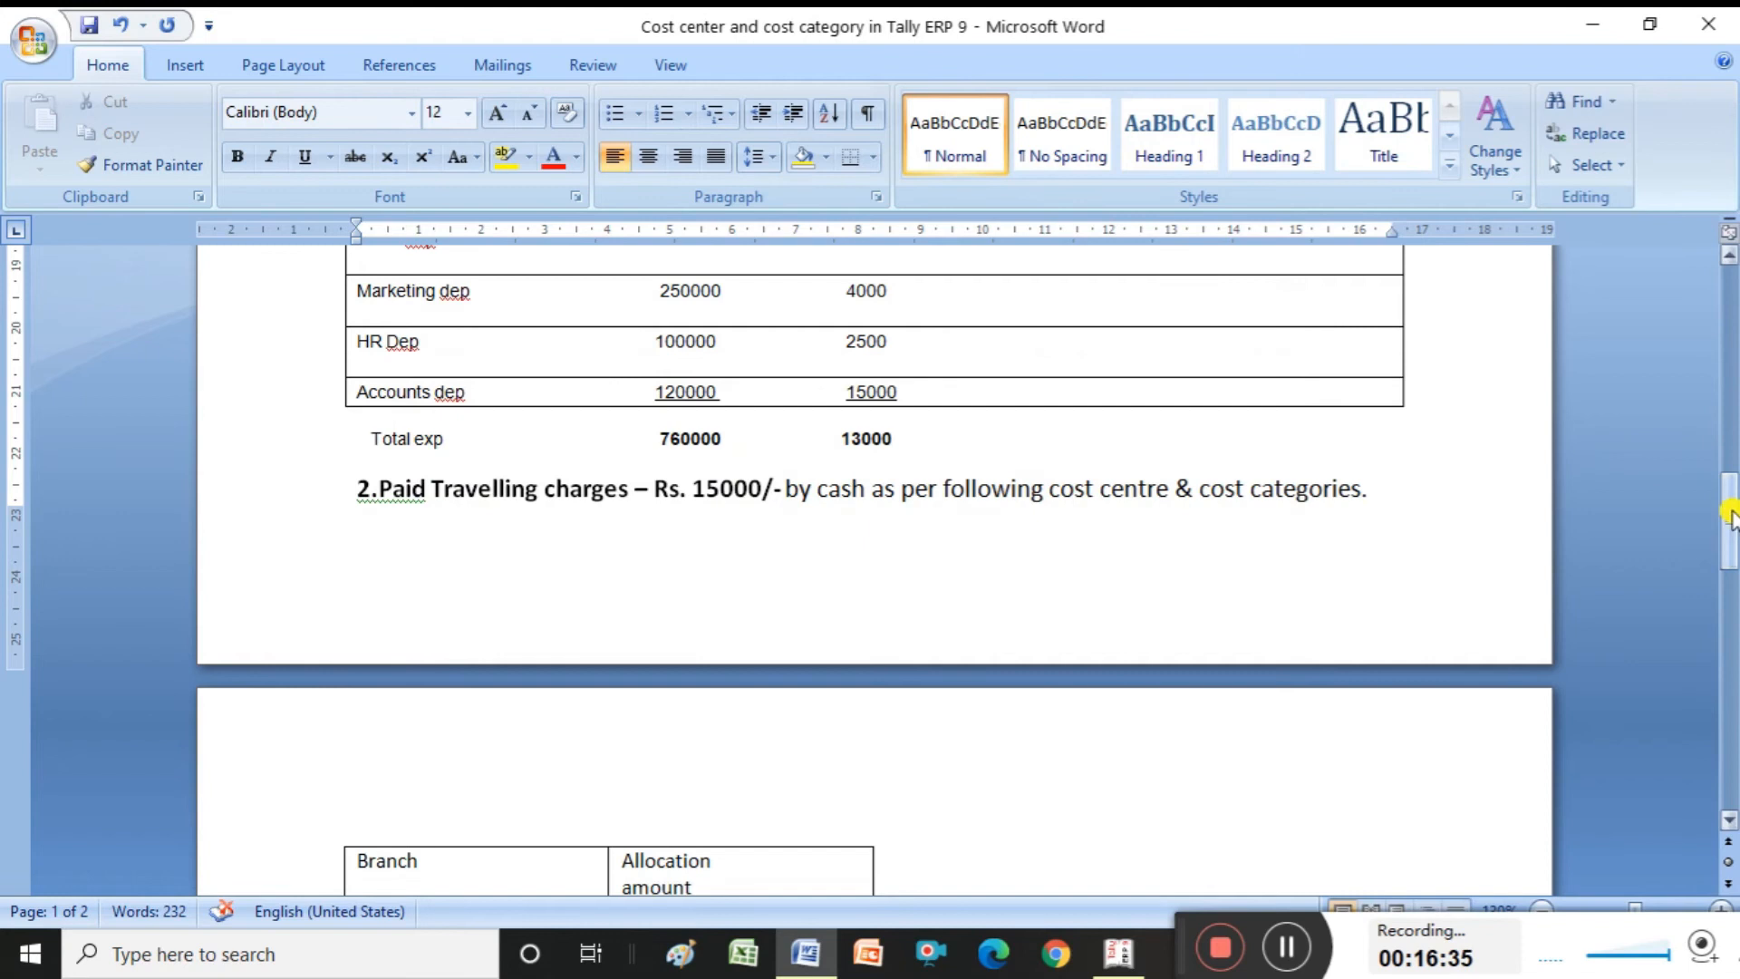
drag(1725, 512, 1725, 526)
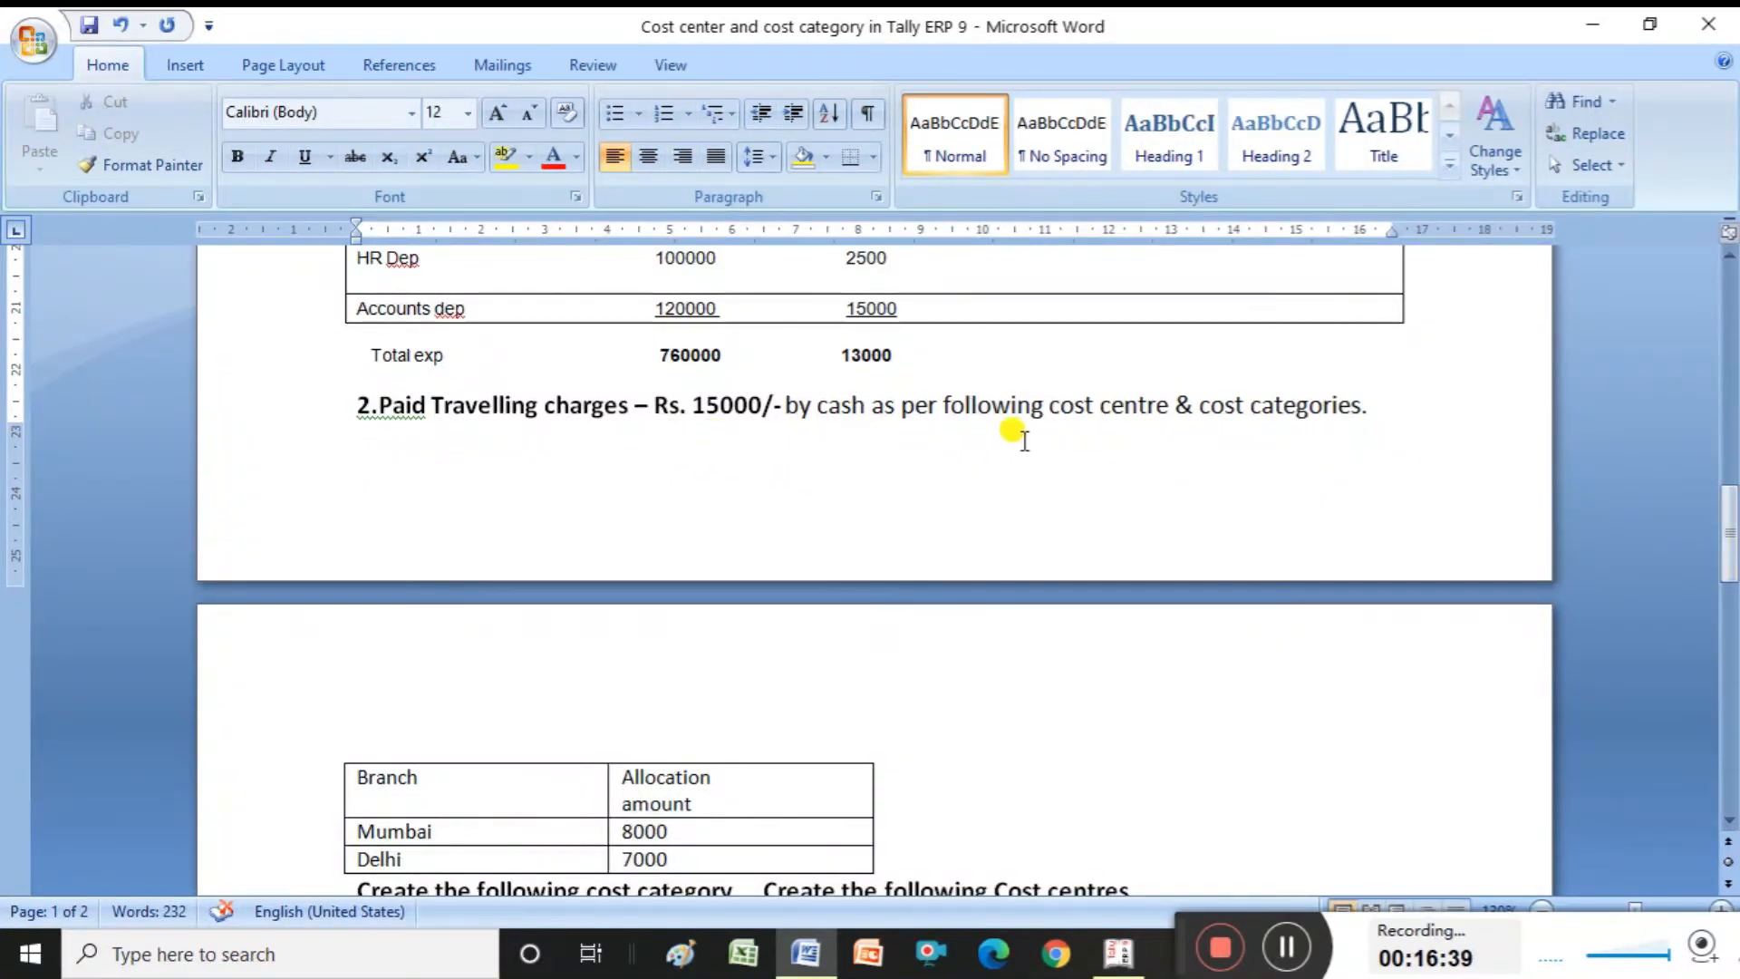
drag(1732, 526, 1732, 568)
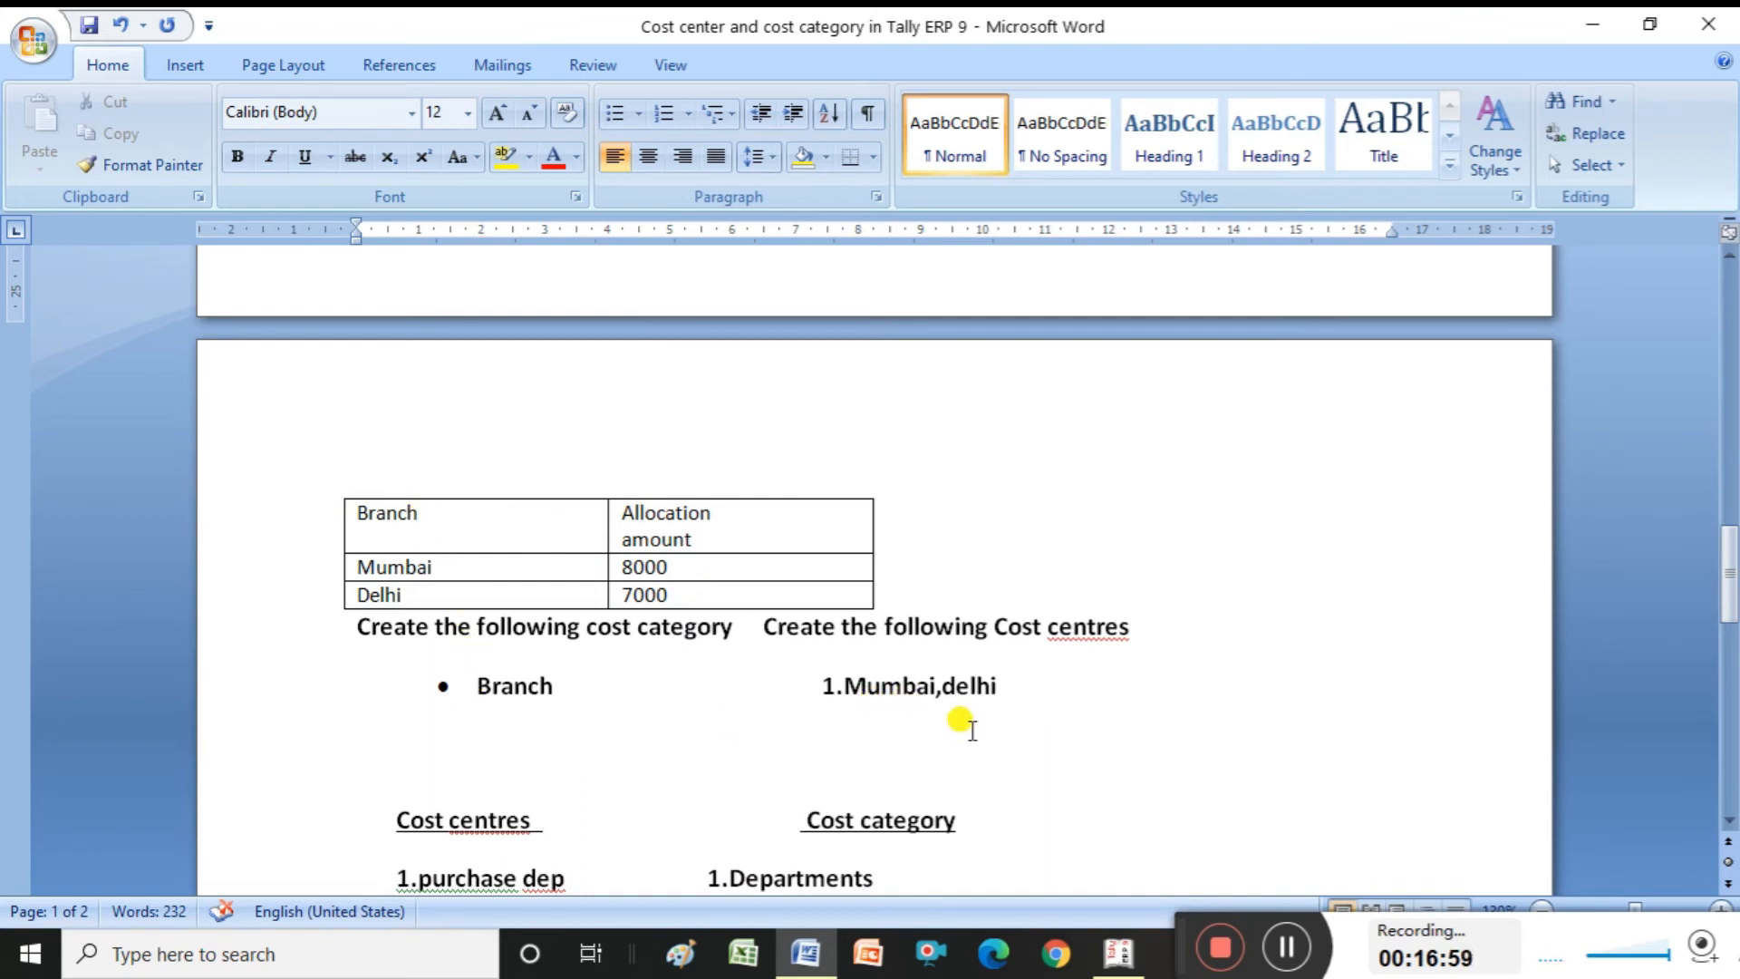
key(alt+Tab)
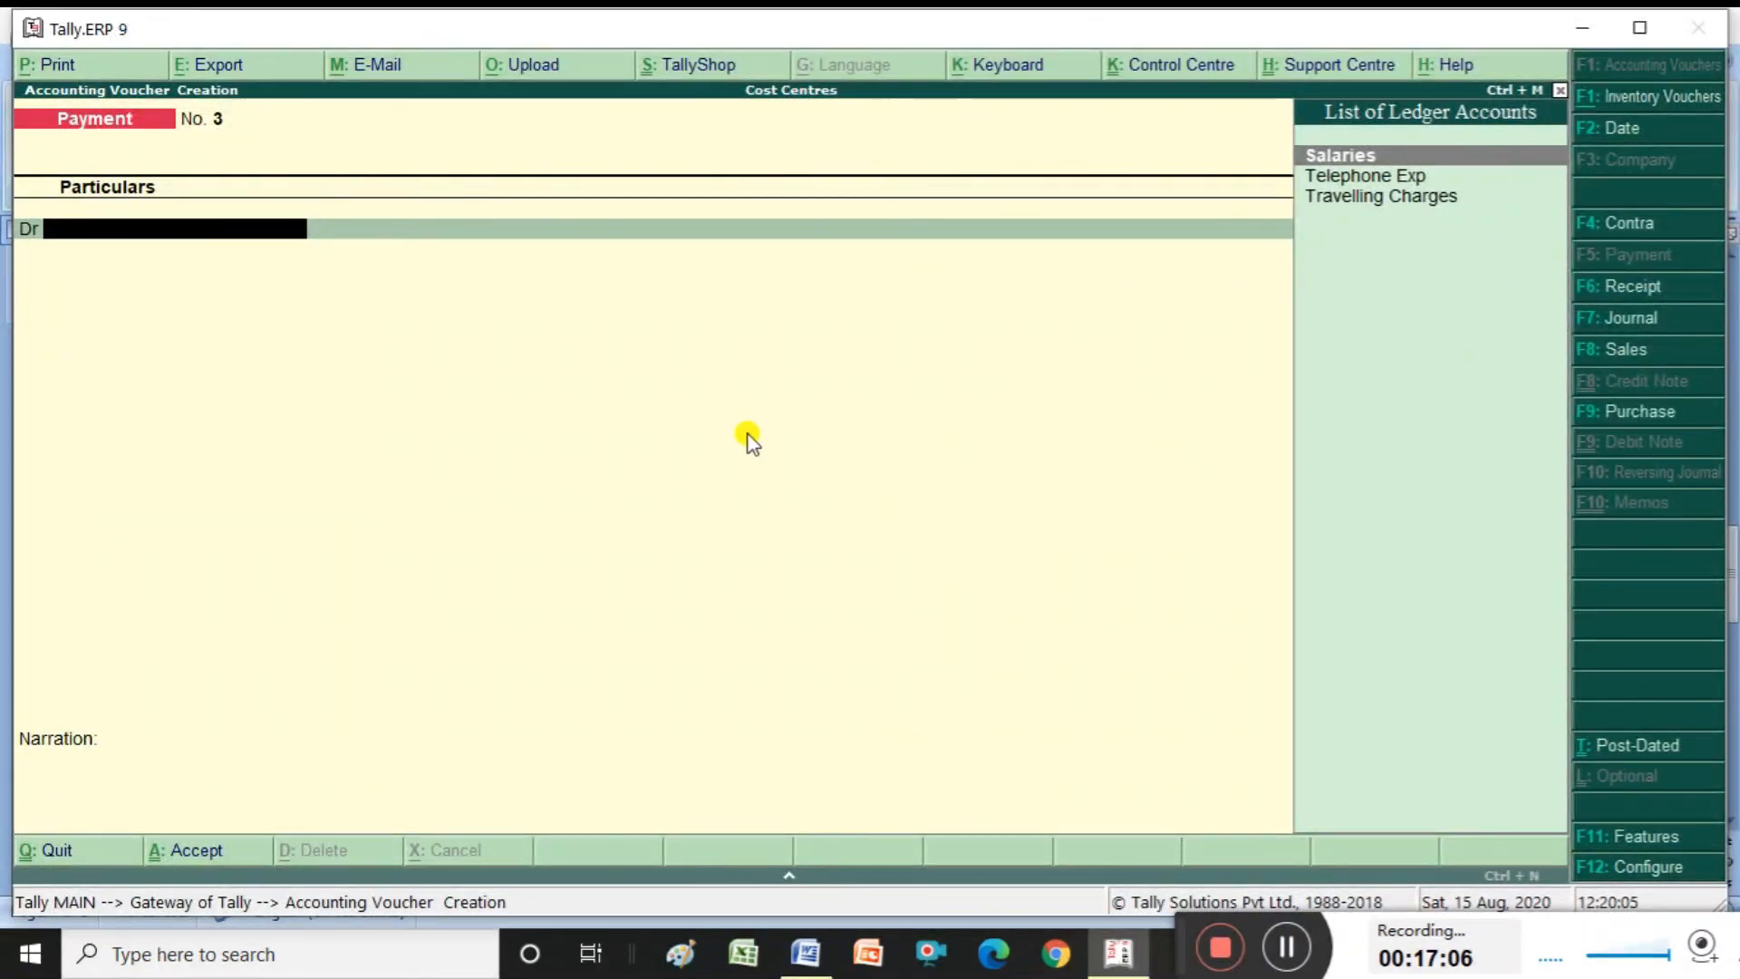
key(Down)
key(Down)
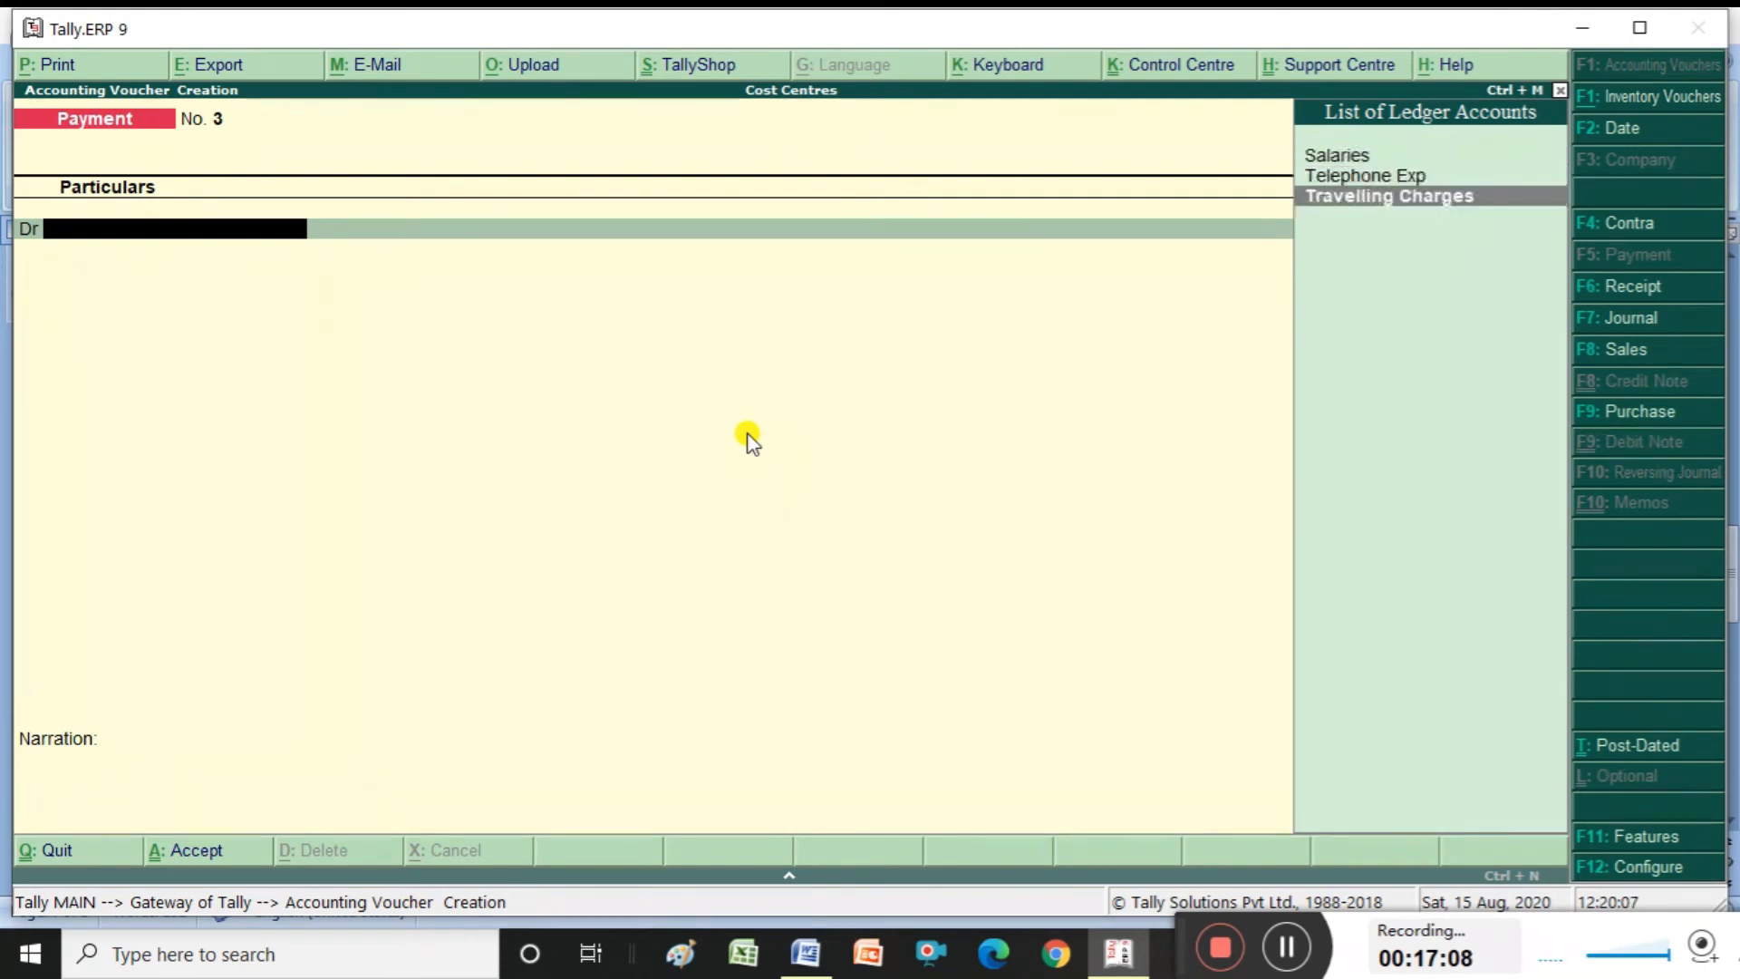
key(Return)
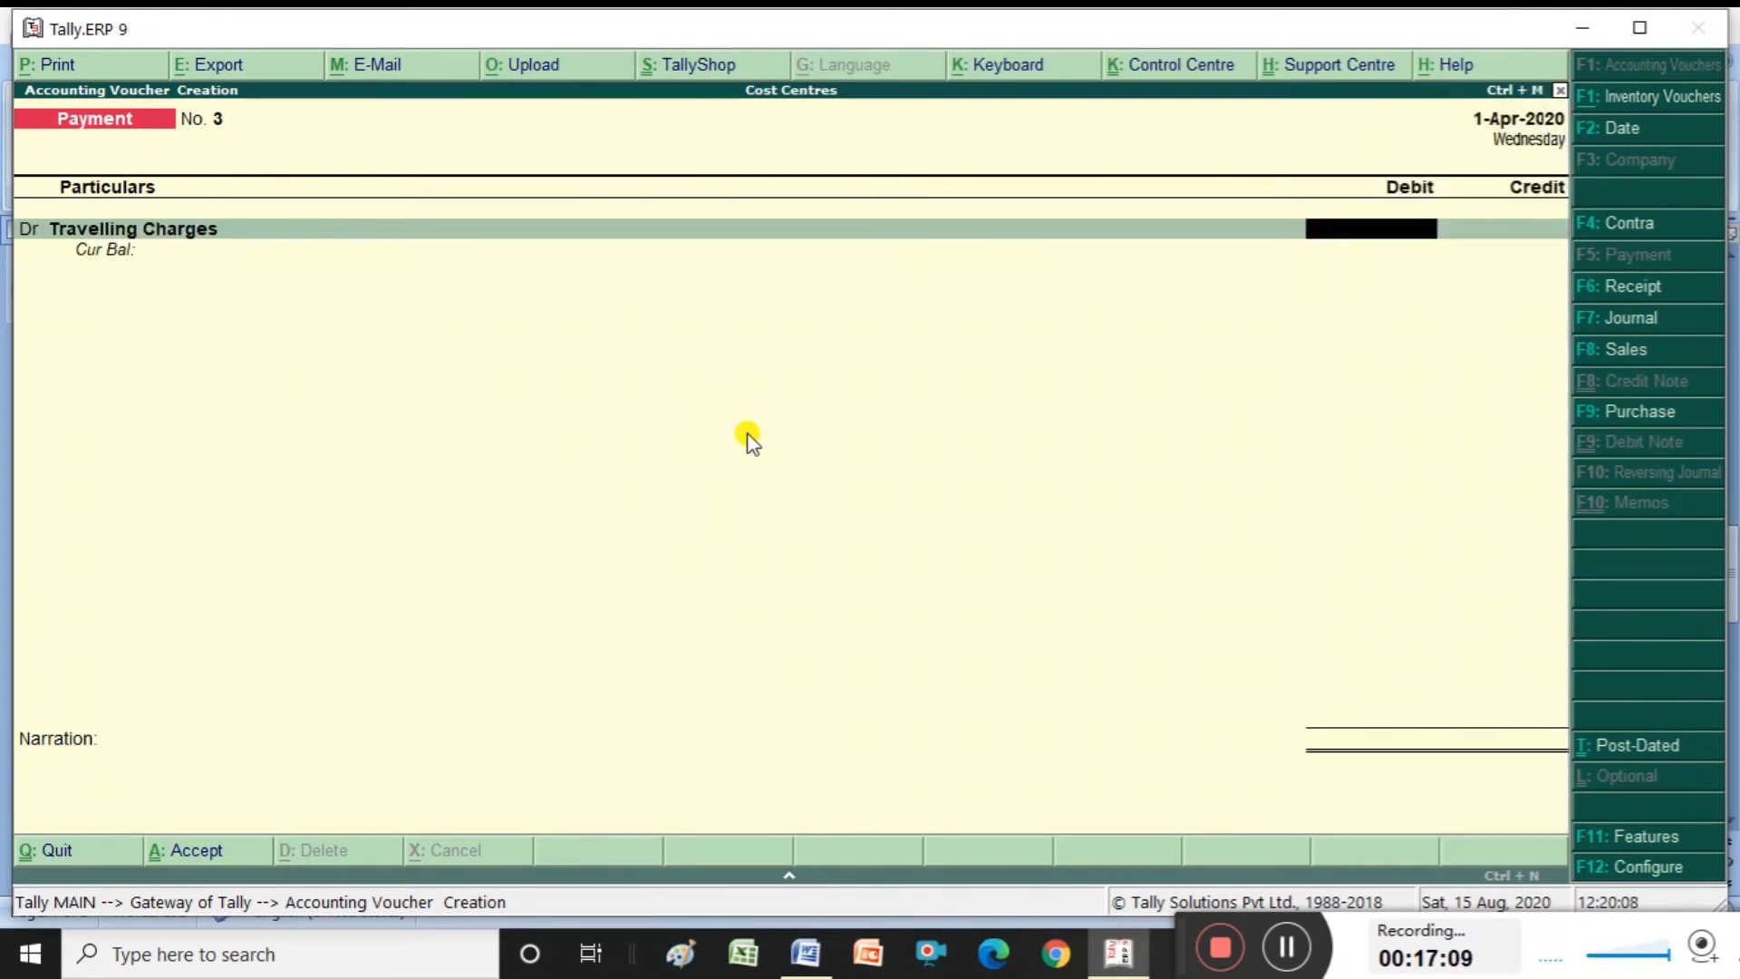
Set the Travelling Charges debit amount to 15000, checking the figure in the Word notes
key(alt+Tab)
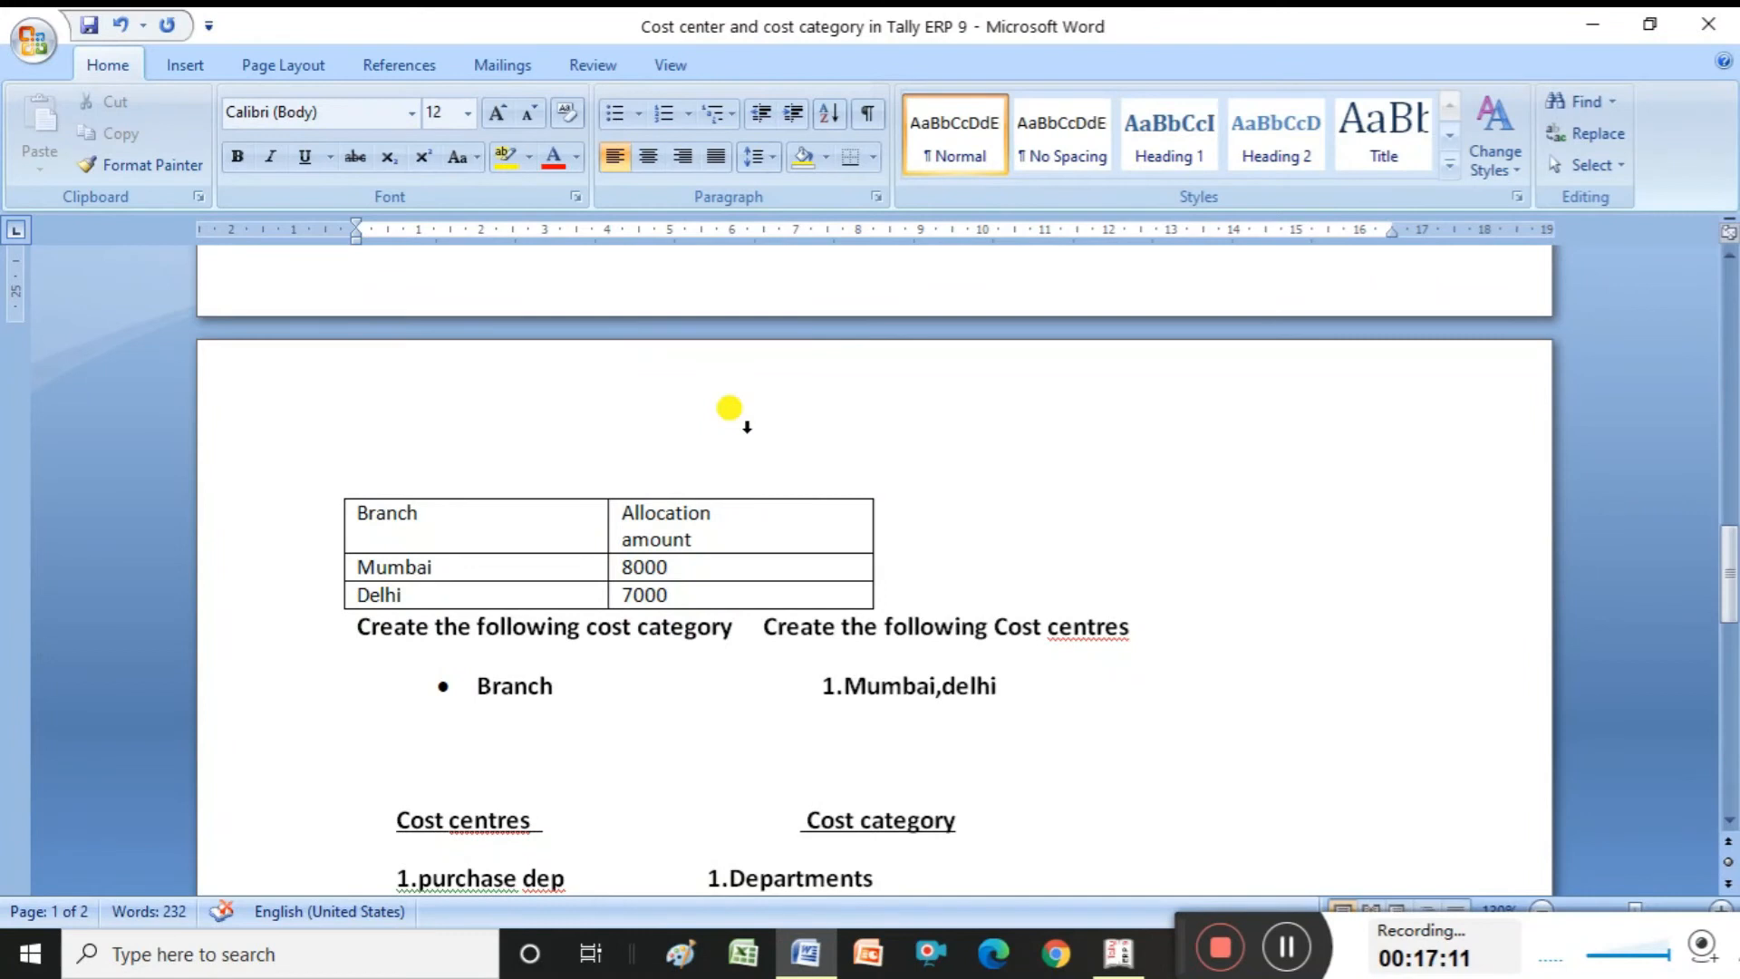
key(alt)
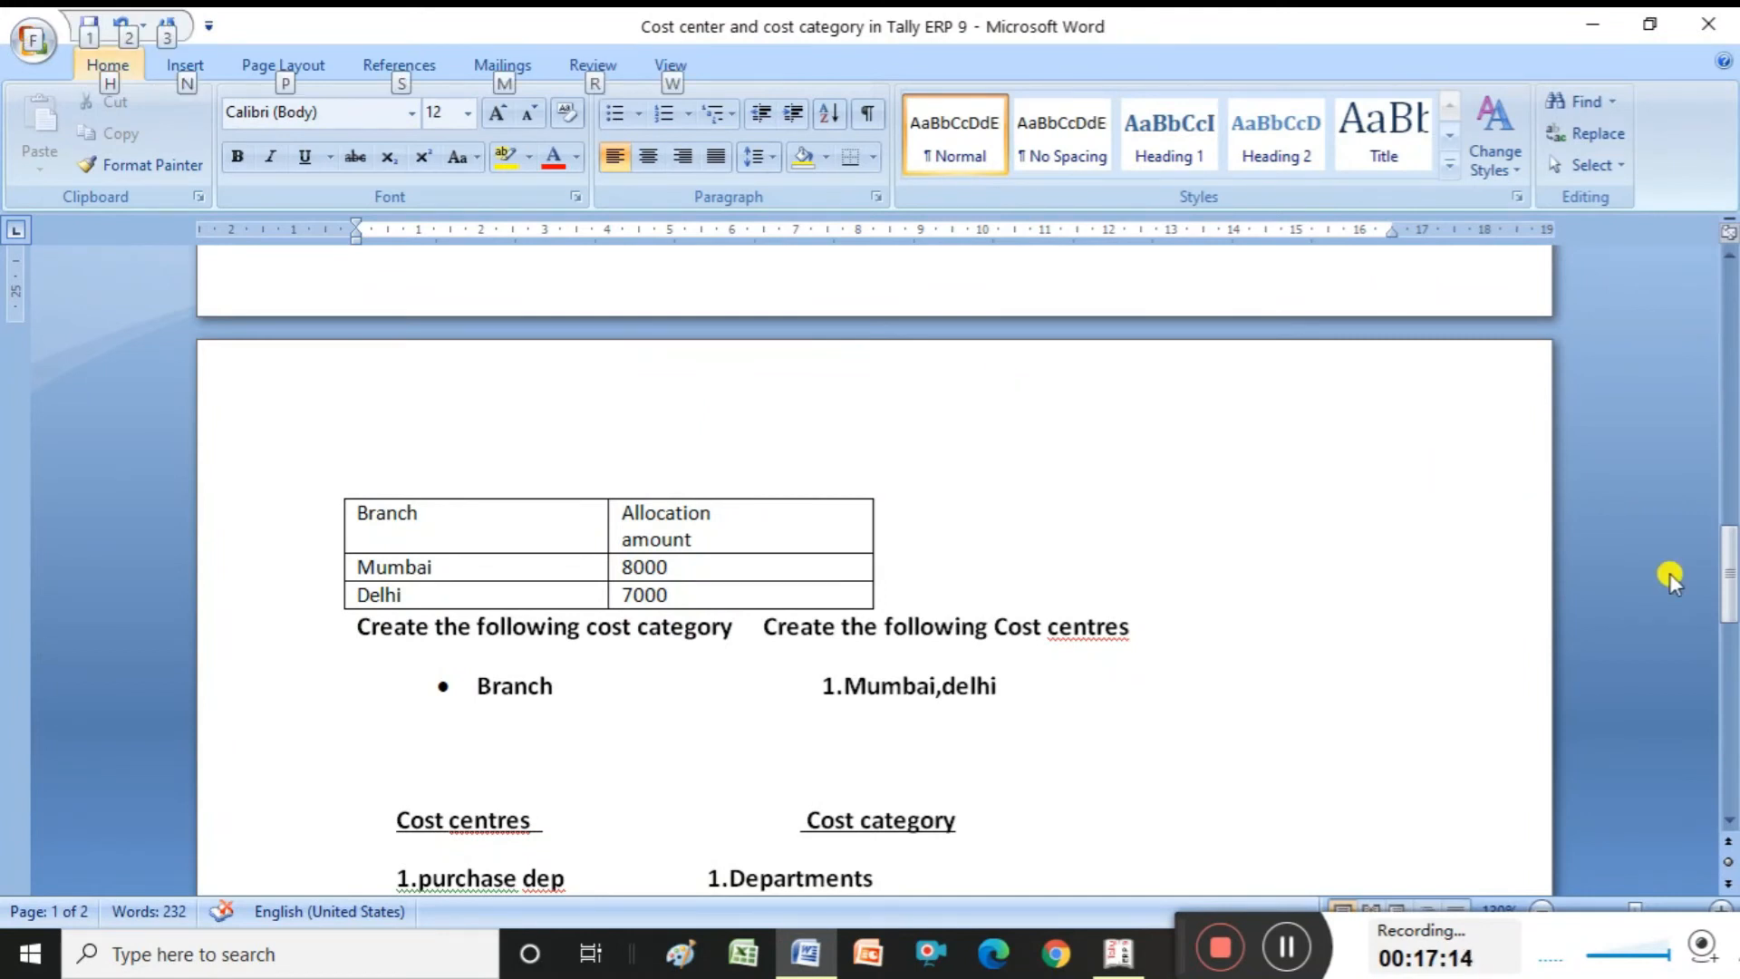
drag(1732, 557, 1727, 508)
key(alt+Tab)
text(15000)
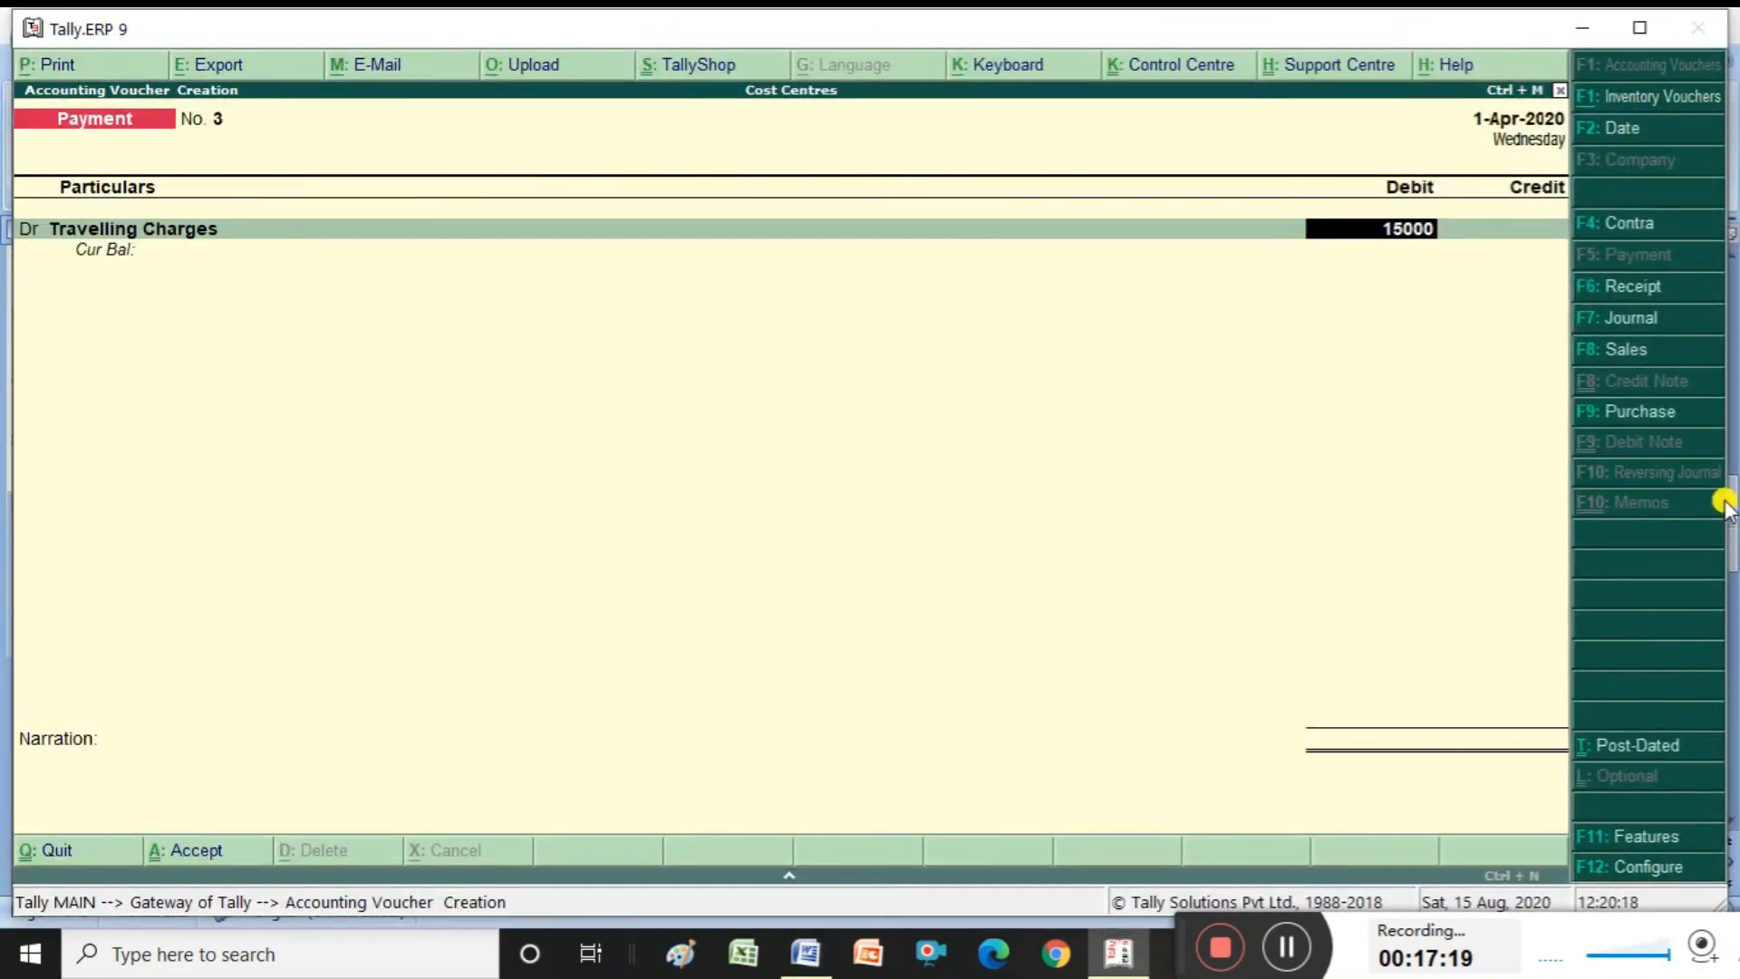
key(Return)
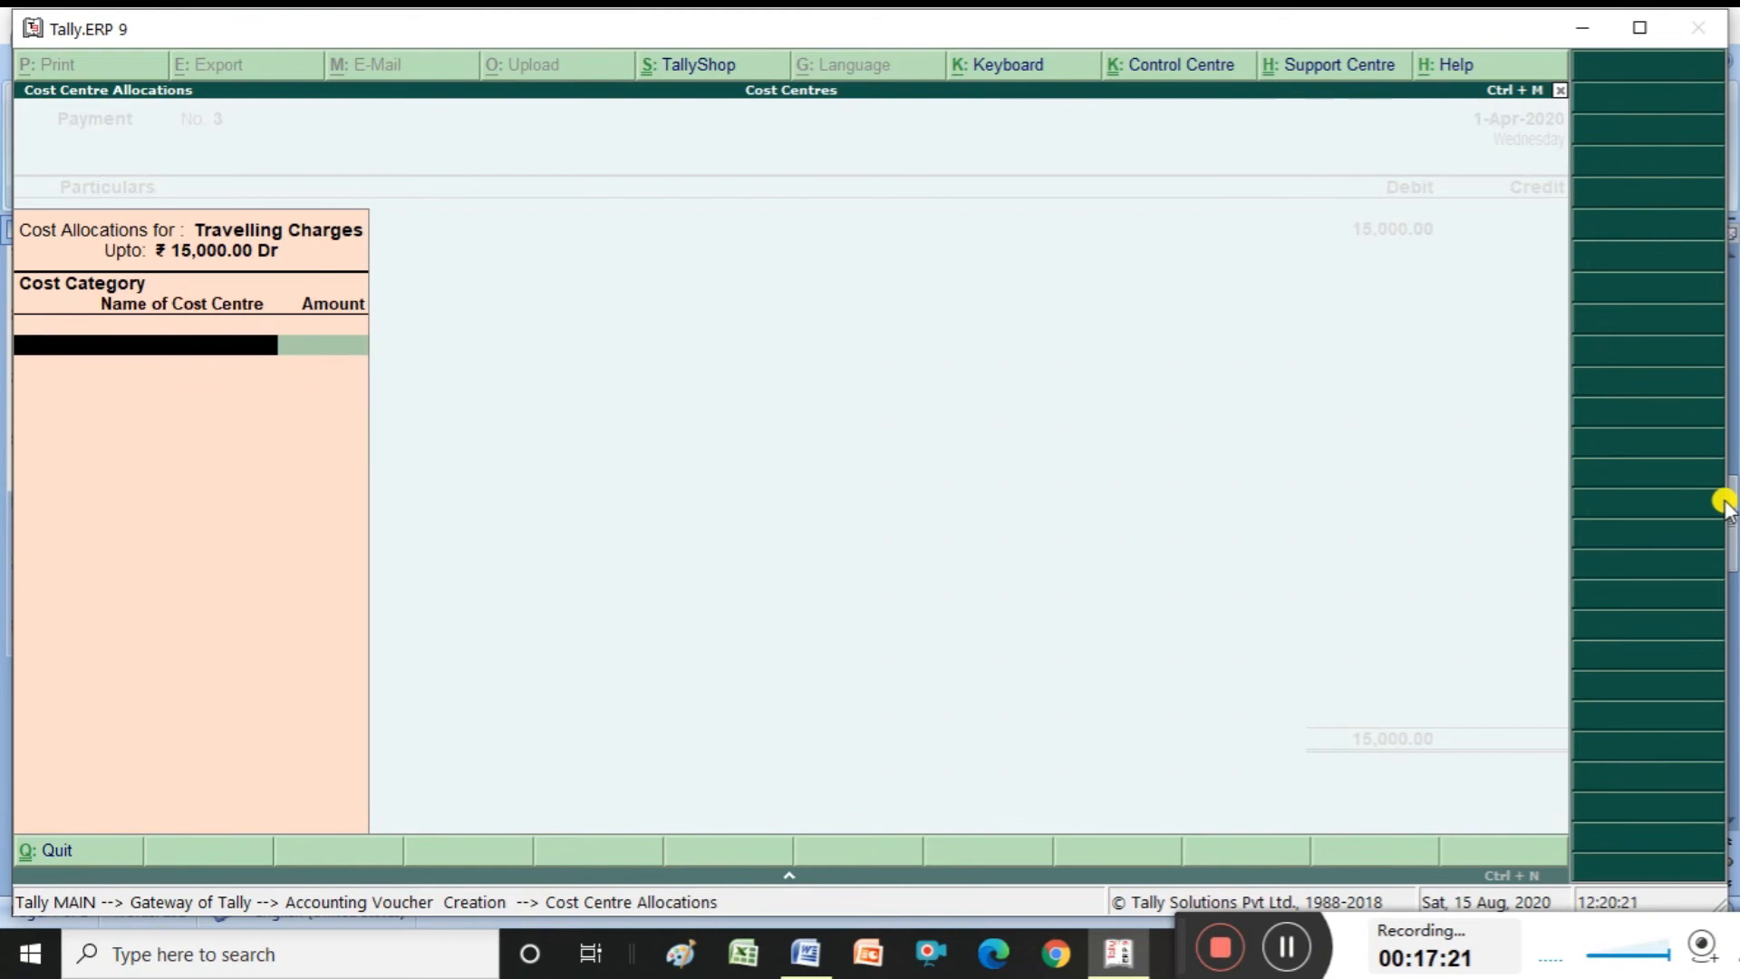
Allocate 8000 of the travelling charges to the Mumbai cost centre in the Brchances category, checking the amount in the Word notes
text(Brchances)
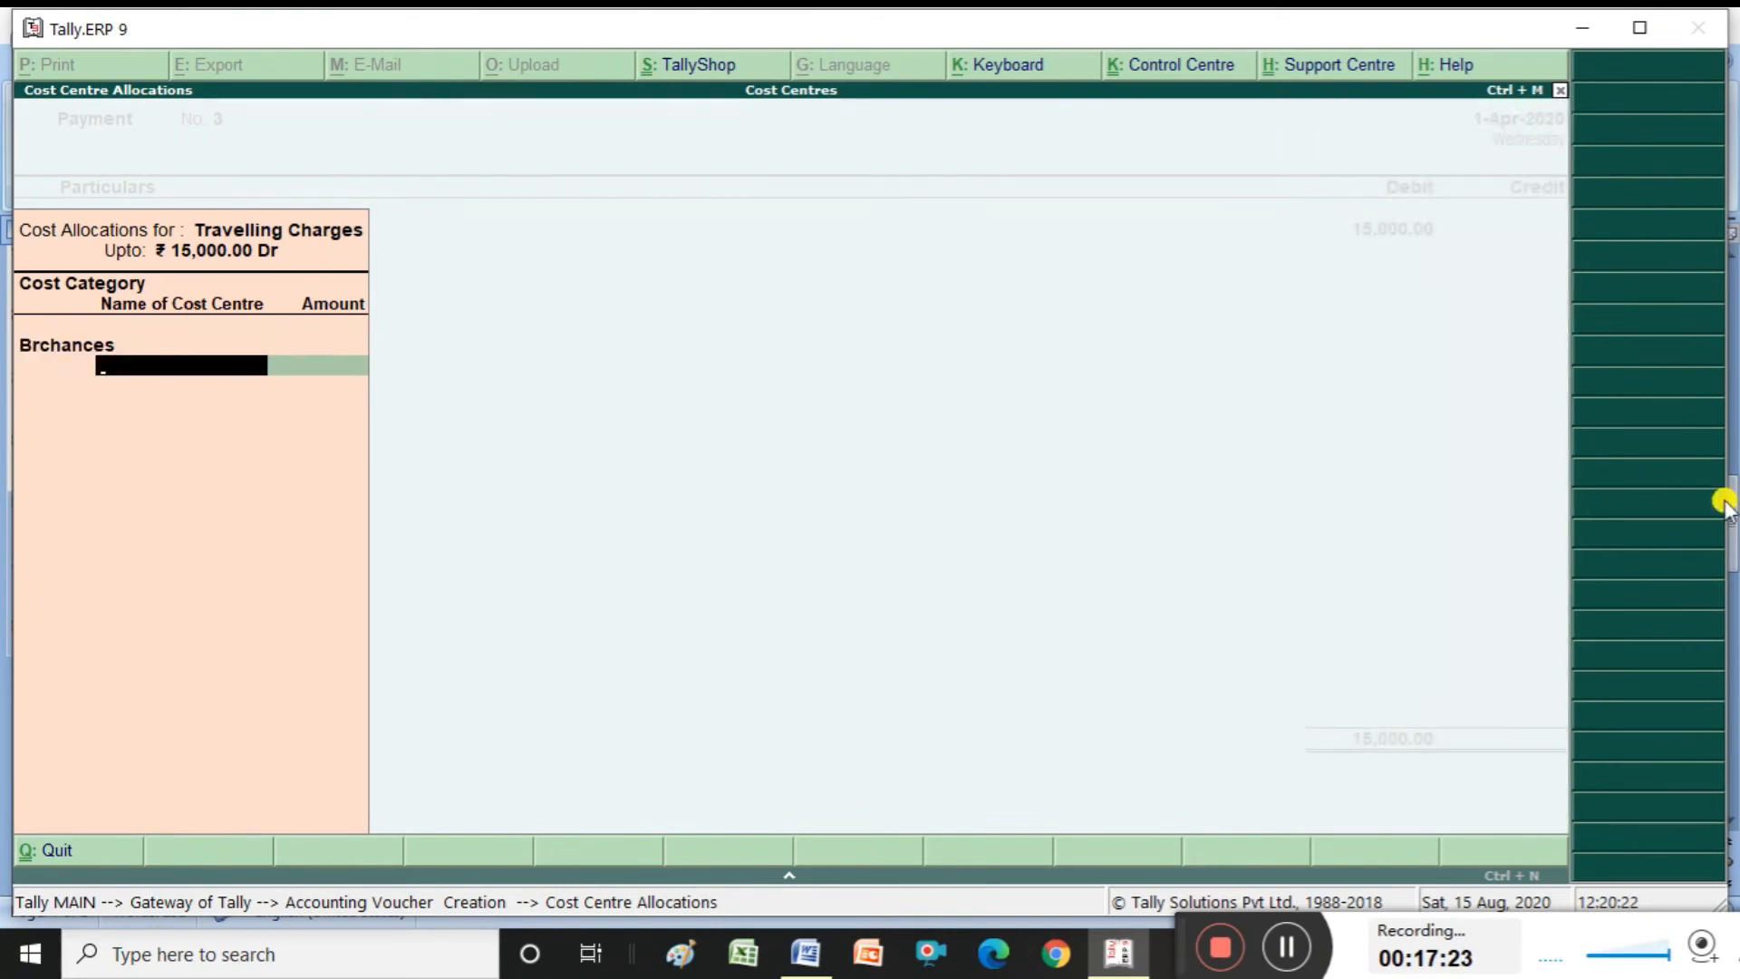
text(Mu)
key(Return)
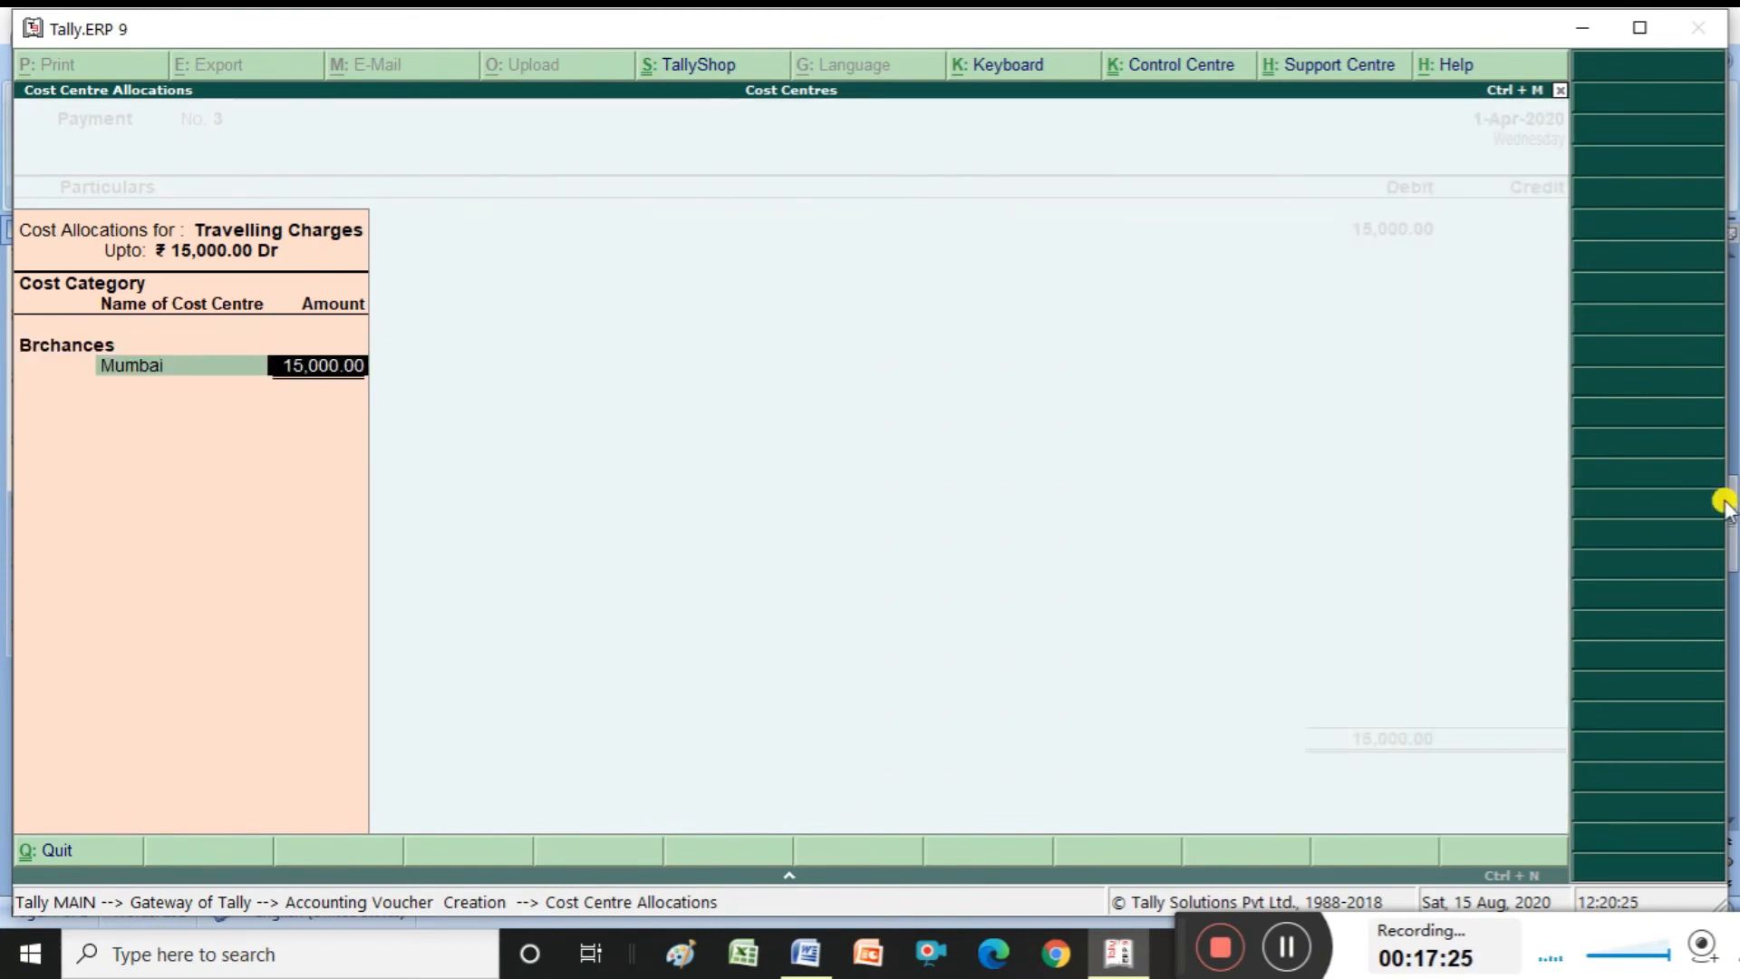
key(alt+Tab)
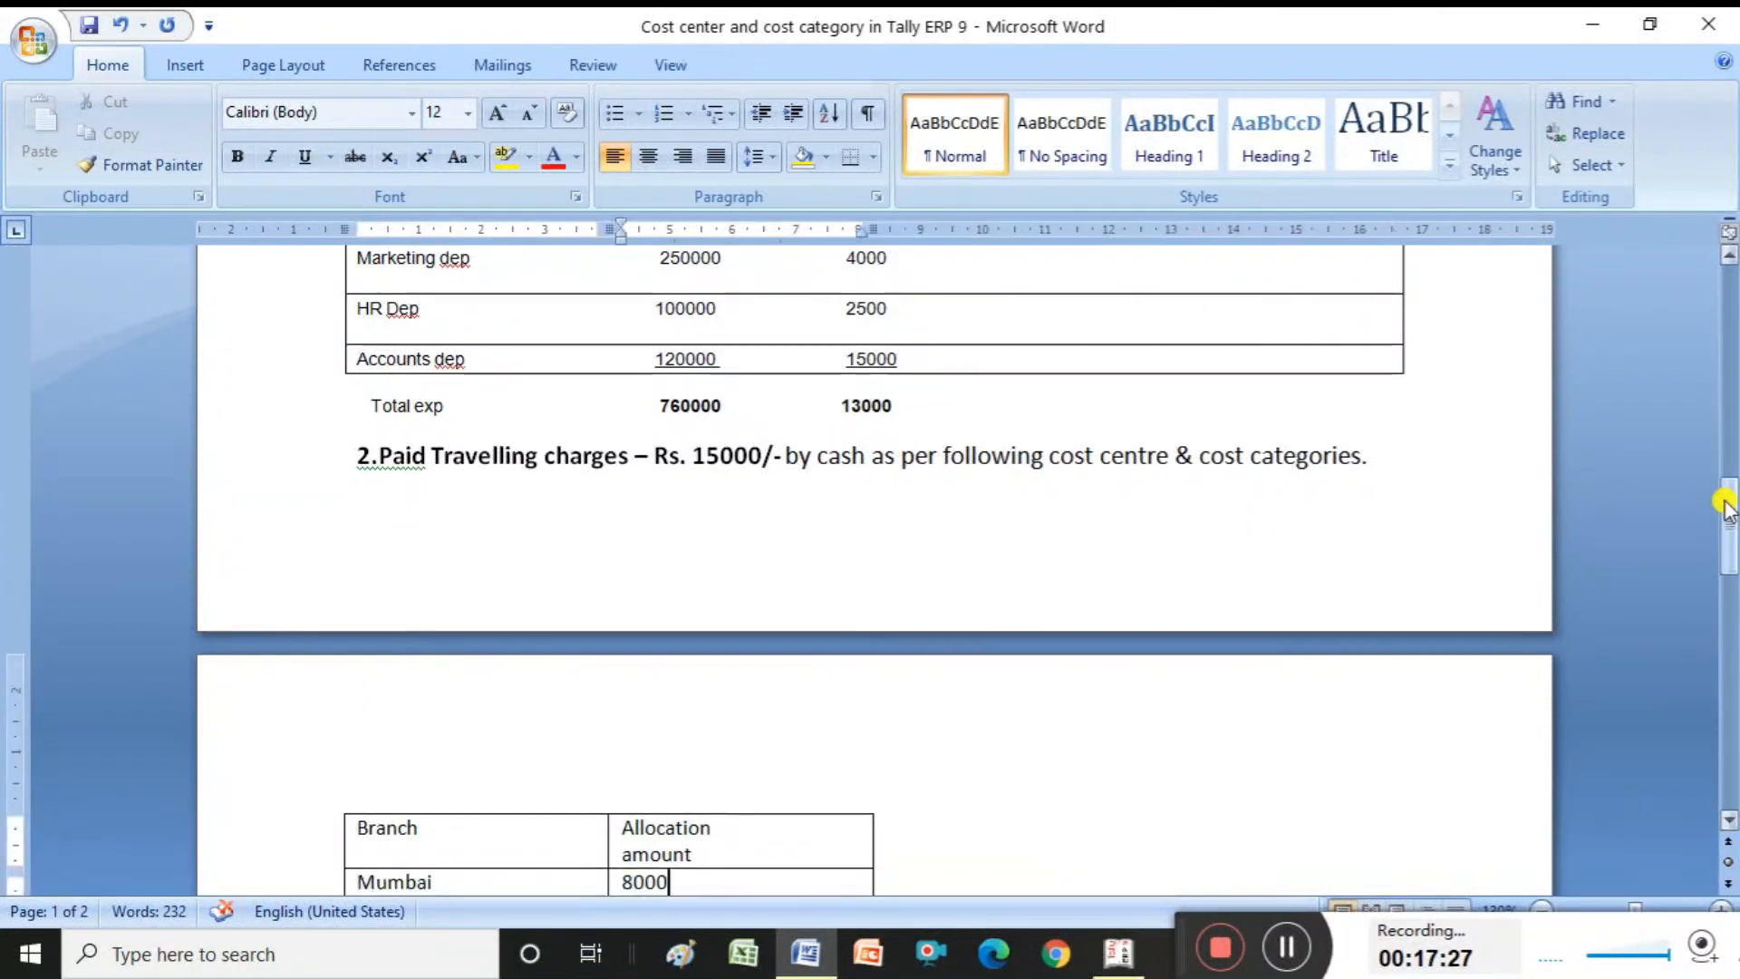
scroll(1725, 506, down, 2)
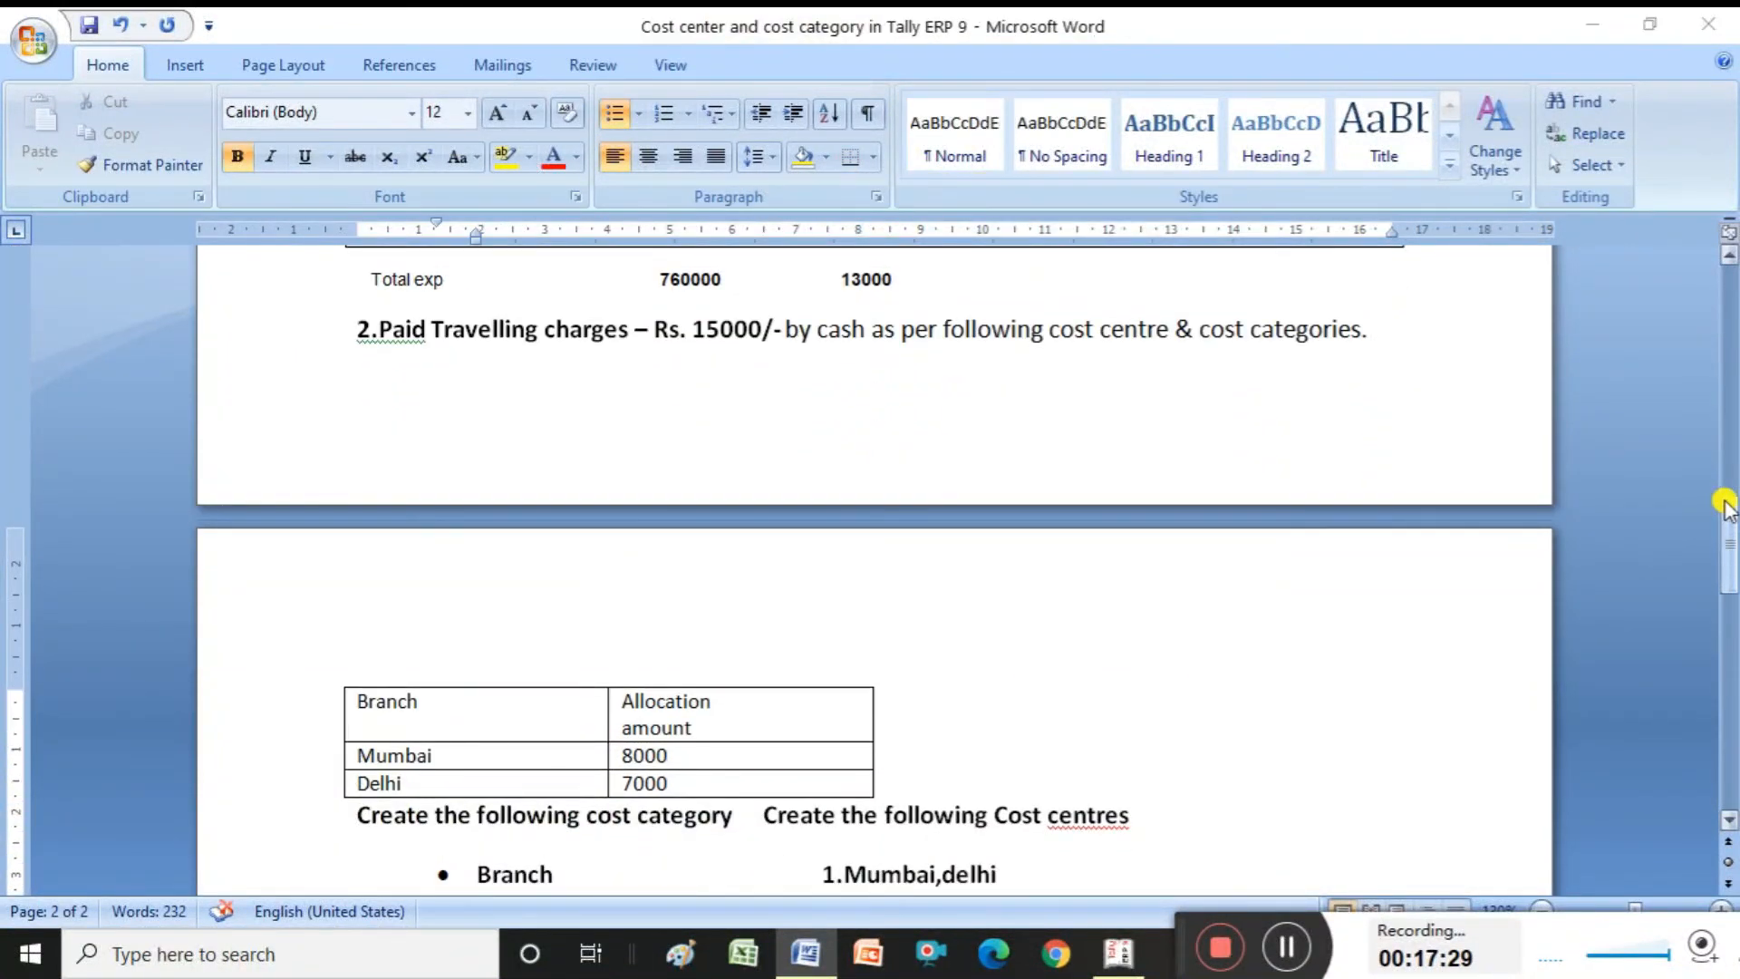
key(alt+Tab)
text(8000)
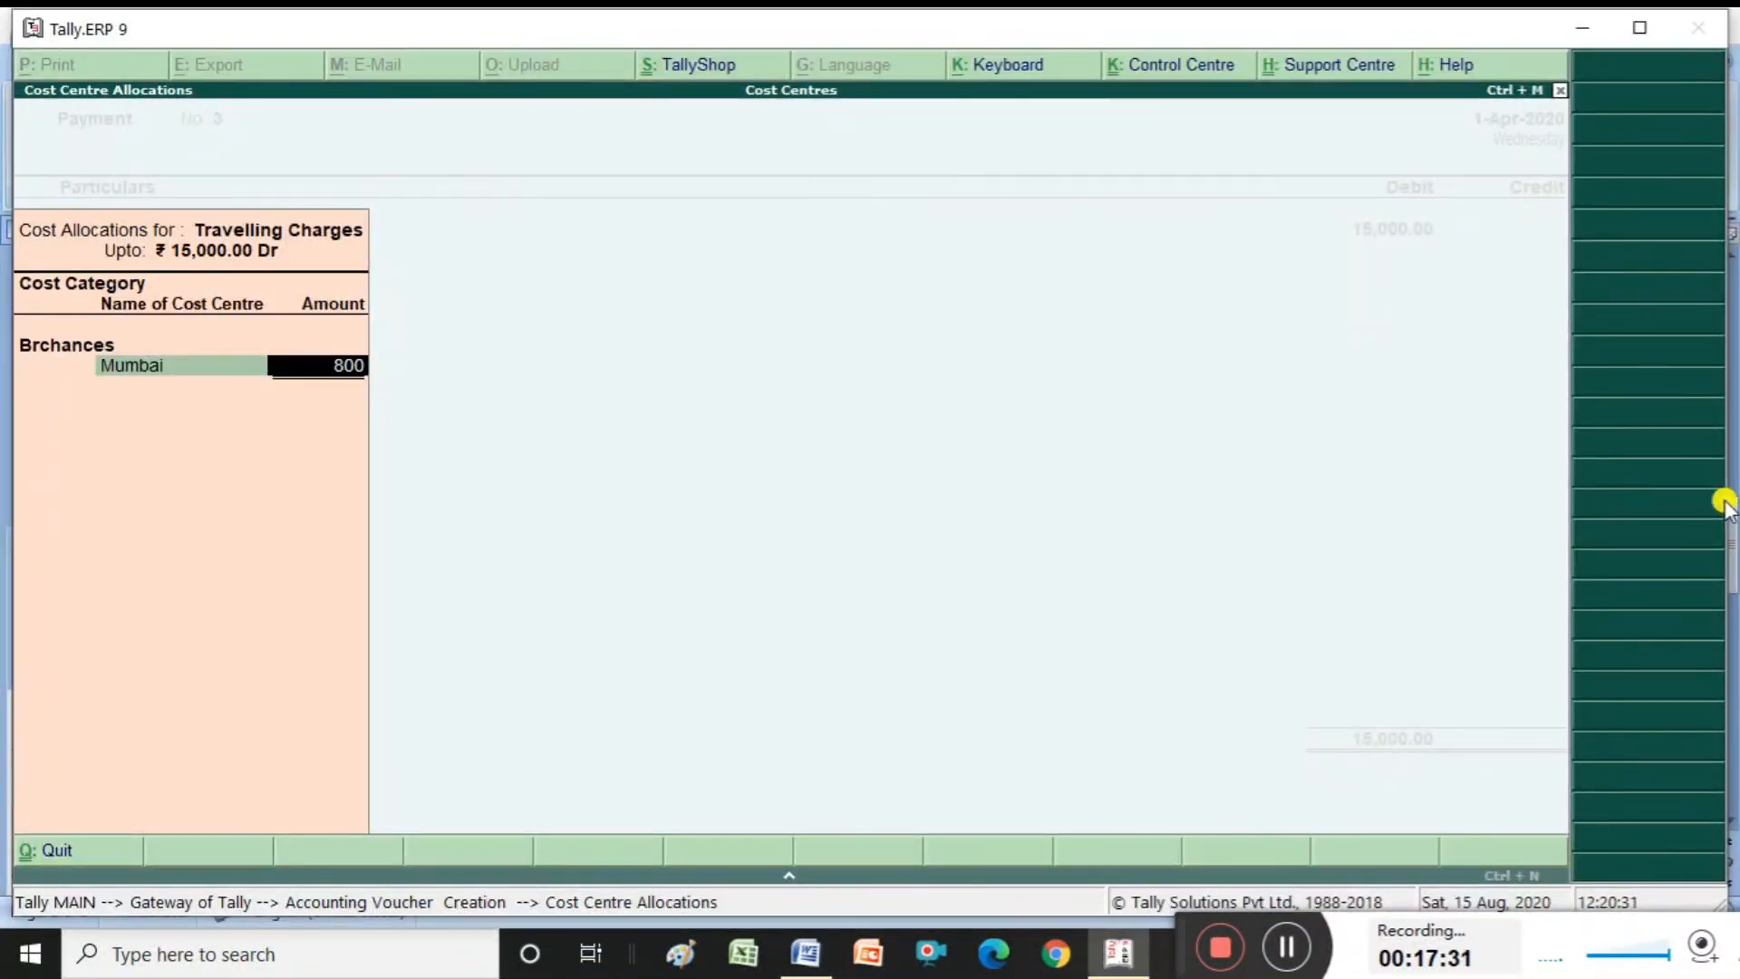
key(Return)
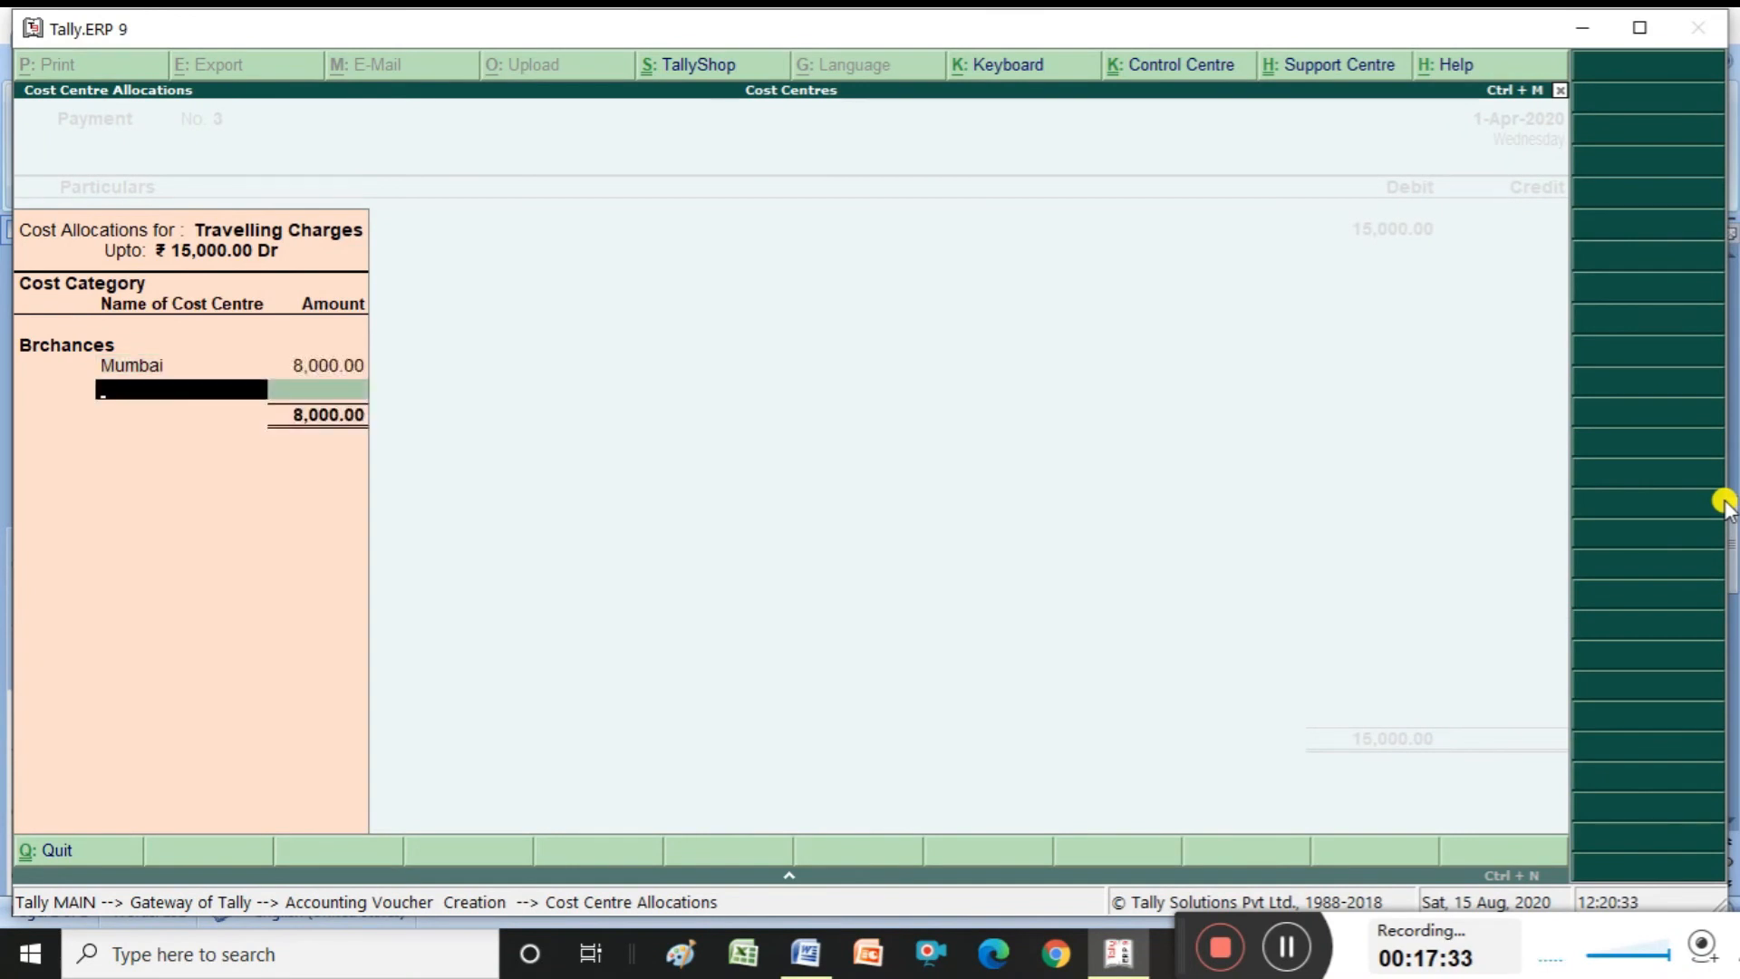
Check the Delhi amount in the Word notes, allocate 7000 to the Delhi cost centre and finish the travelling charges allocation
key(alt+Tab)
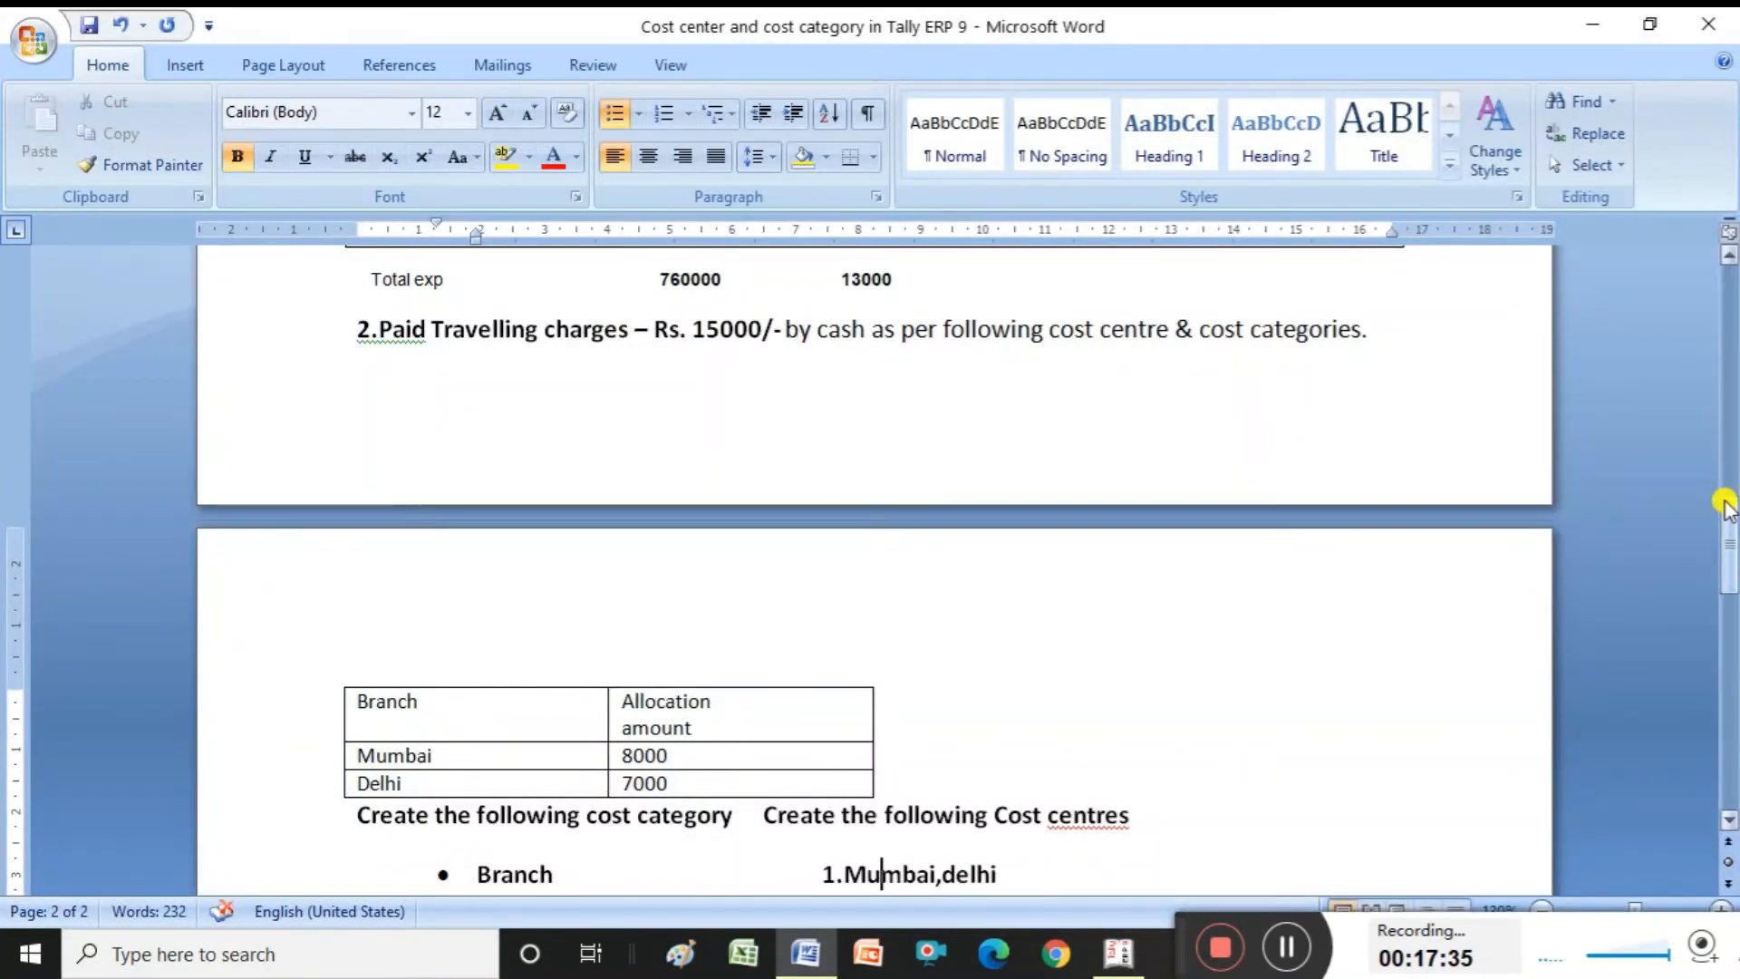
key(alt+Tab)
text(D)
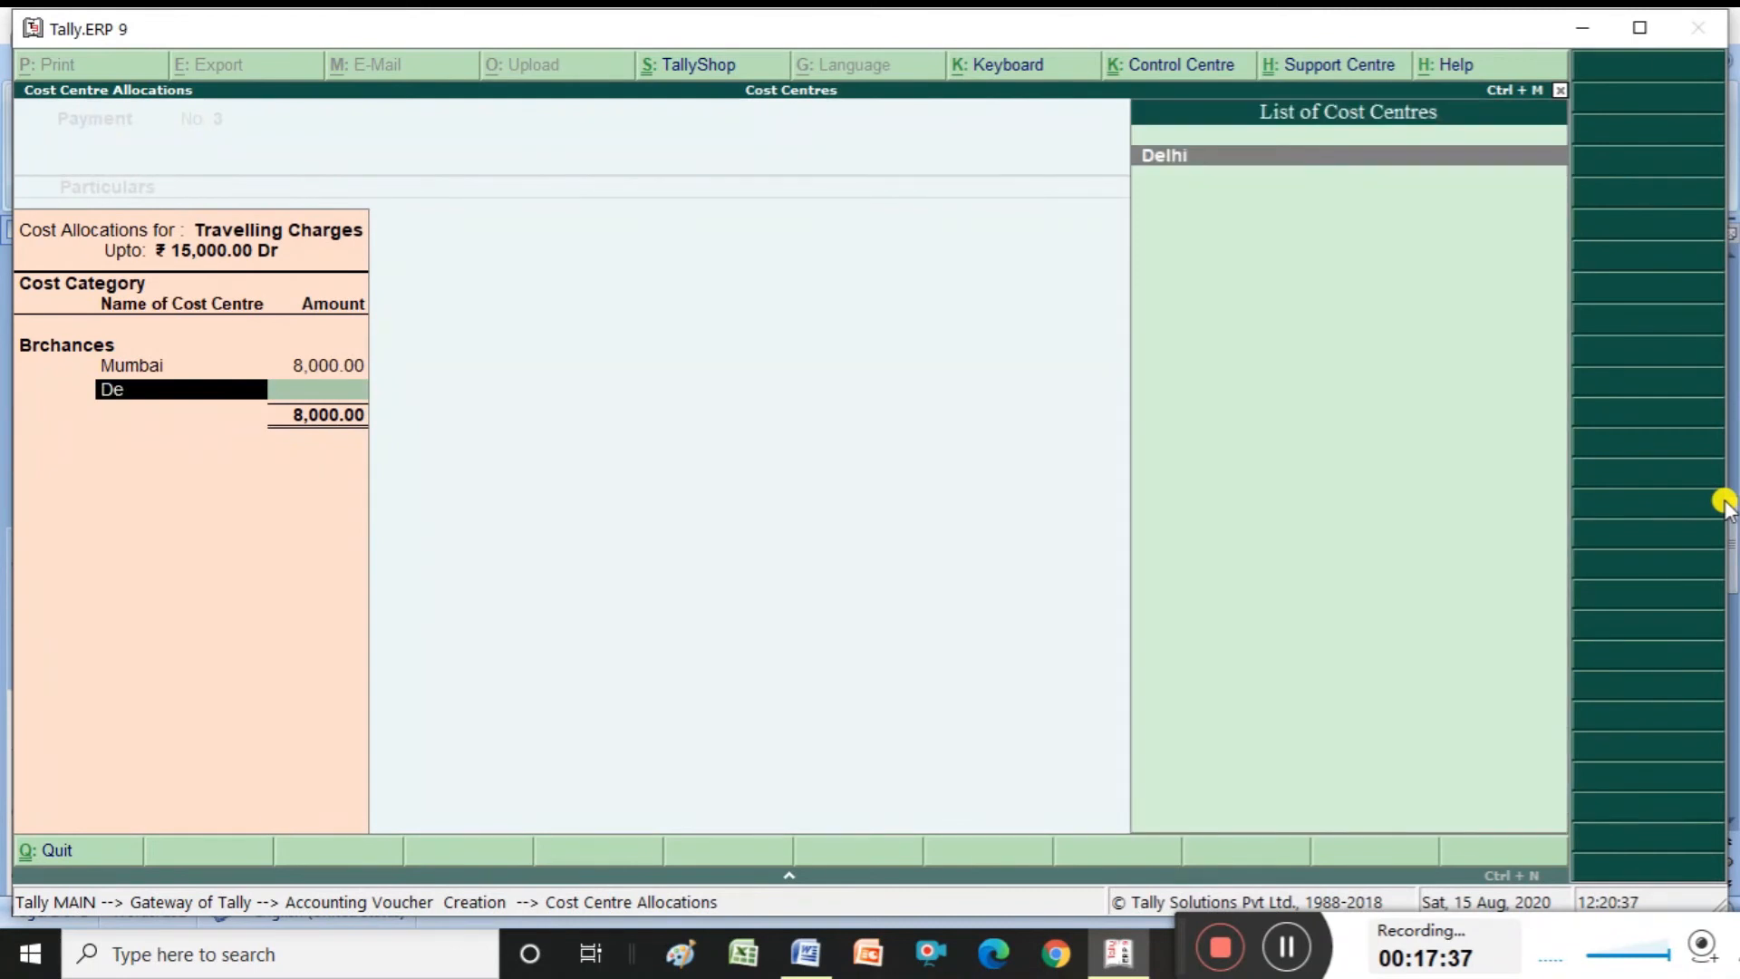
key(Return)
key(Return)
key(Return)
key(Return)
Credit the Cash ledger with 15000, save the travelling charges voucher without a narration and leave voucher entry
text(Cash)
key(Return)
key(Return)
key(Return)
key(Return)
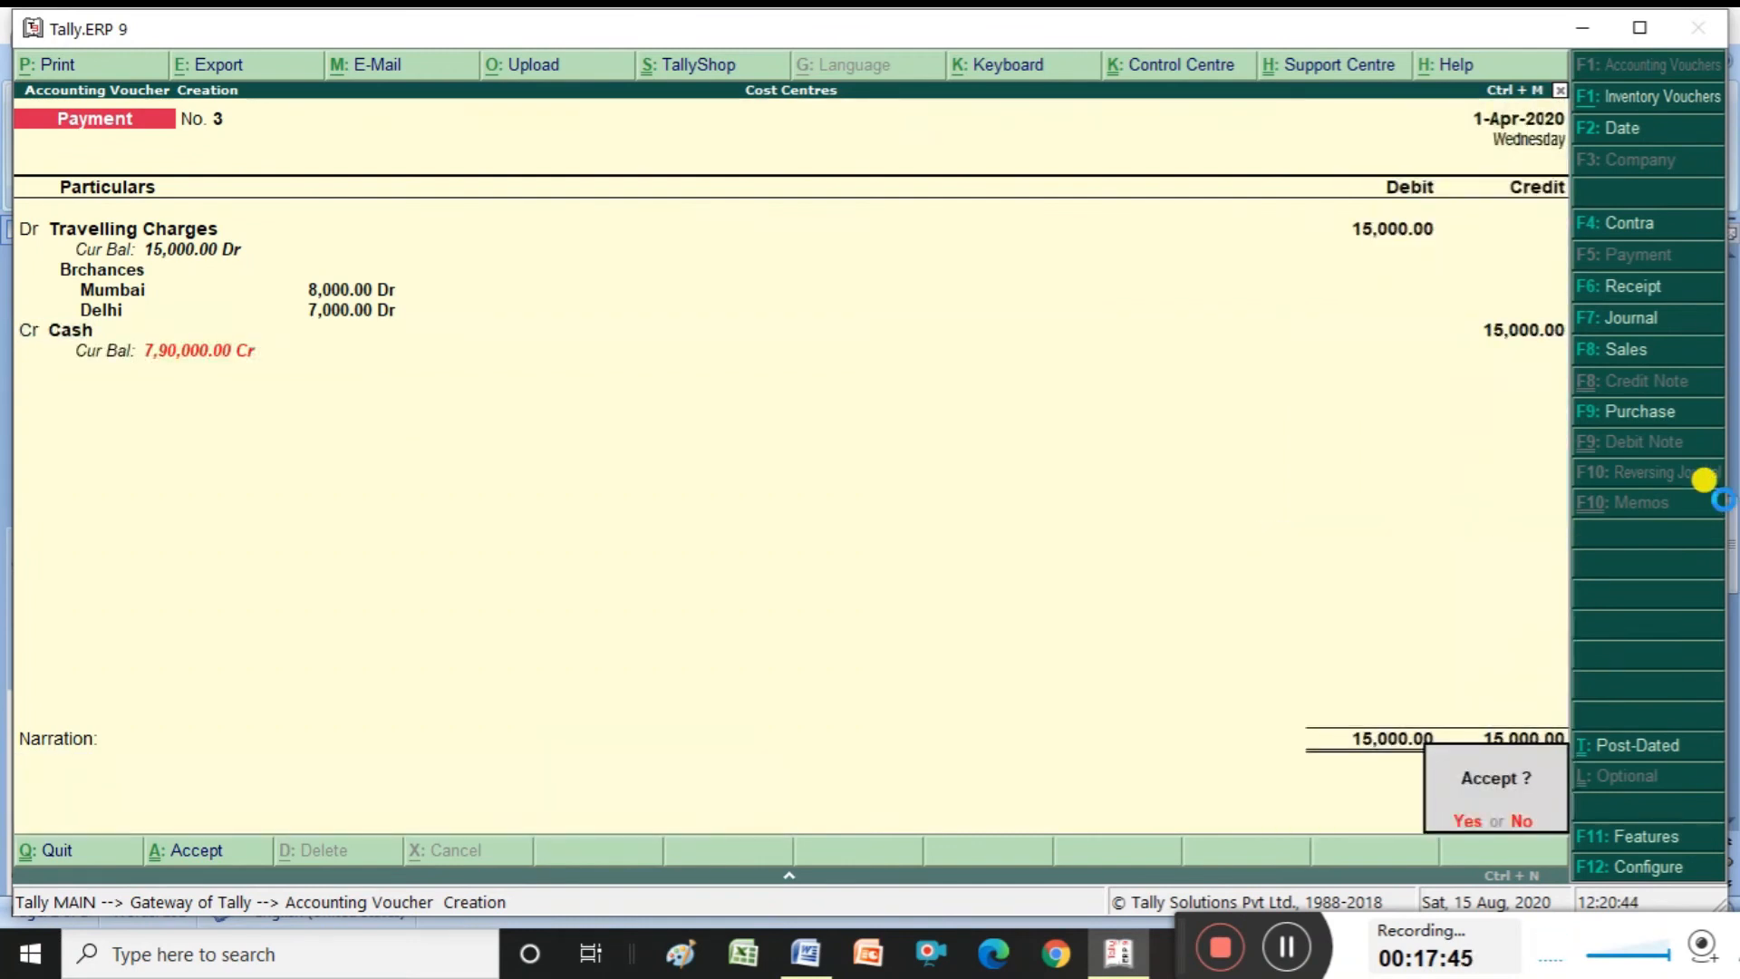
key(Return)
key(Escape)
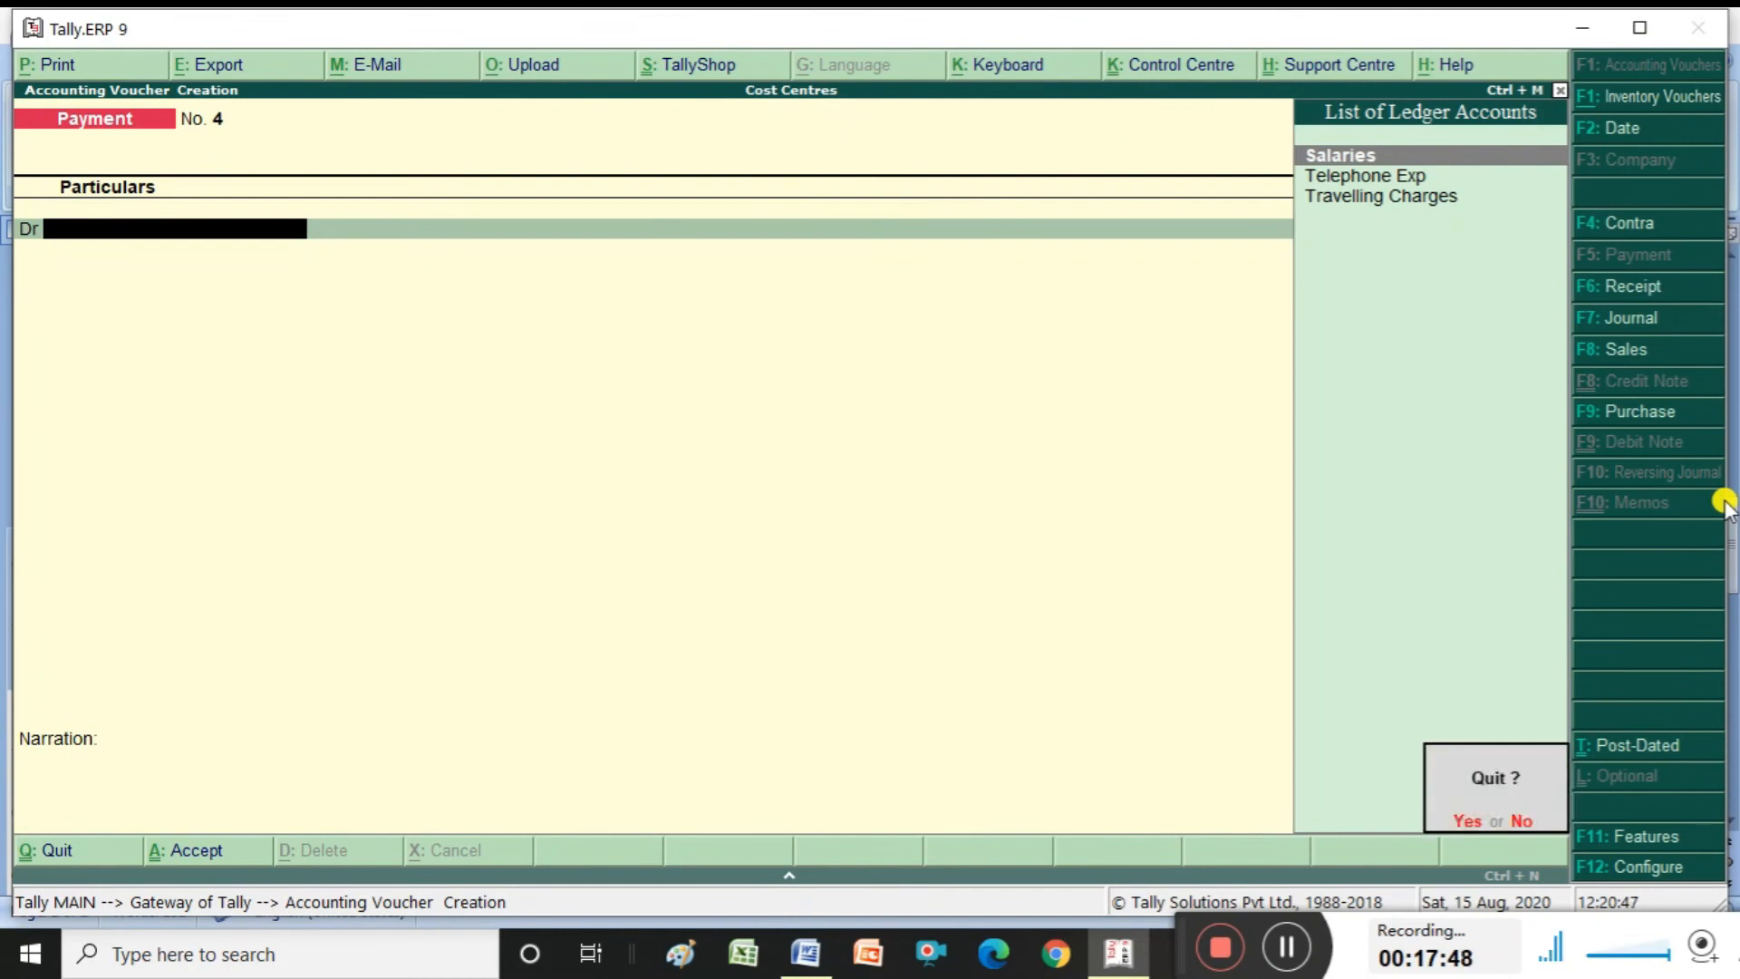
key(Return)
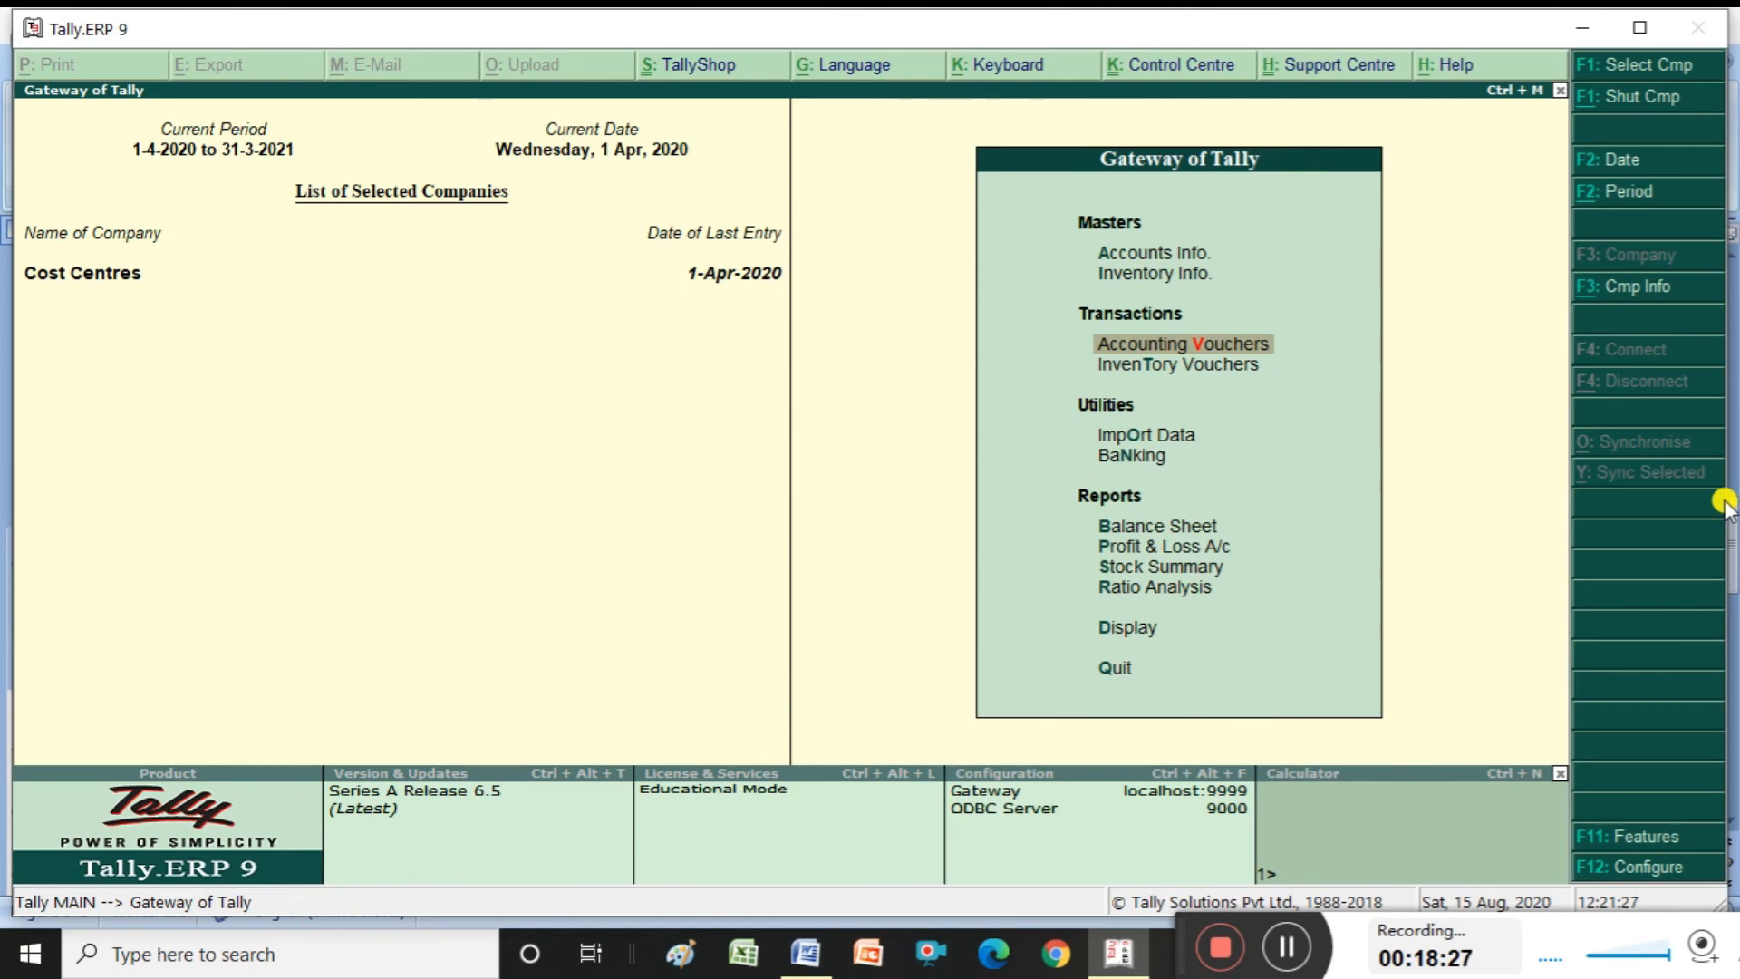
Open the Display reports of the Cost Centres company from the Gateway of Tally
key(Down)
key(Down)
key(Down)
key(Down)
key(Down)
key(Down)
key(Down)
key(Down)
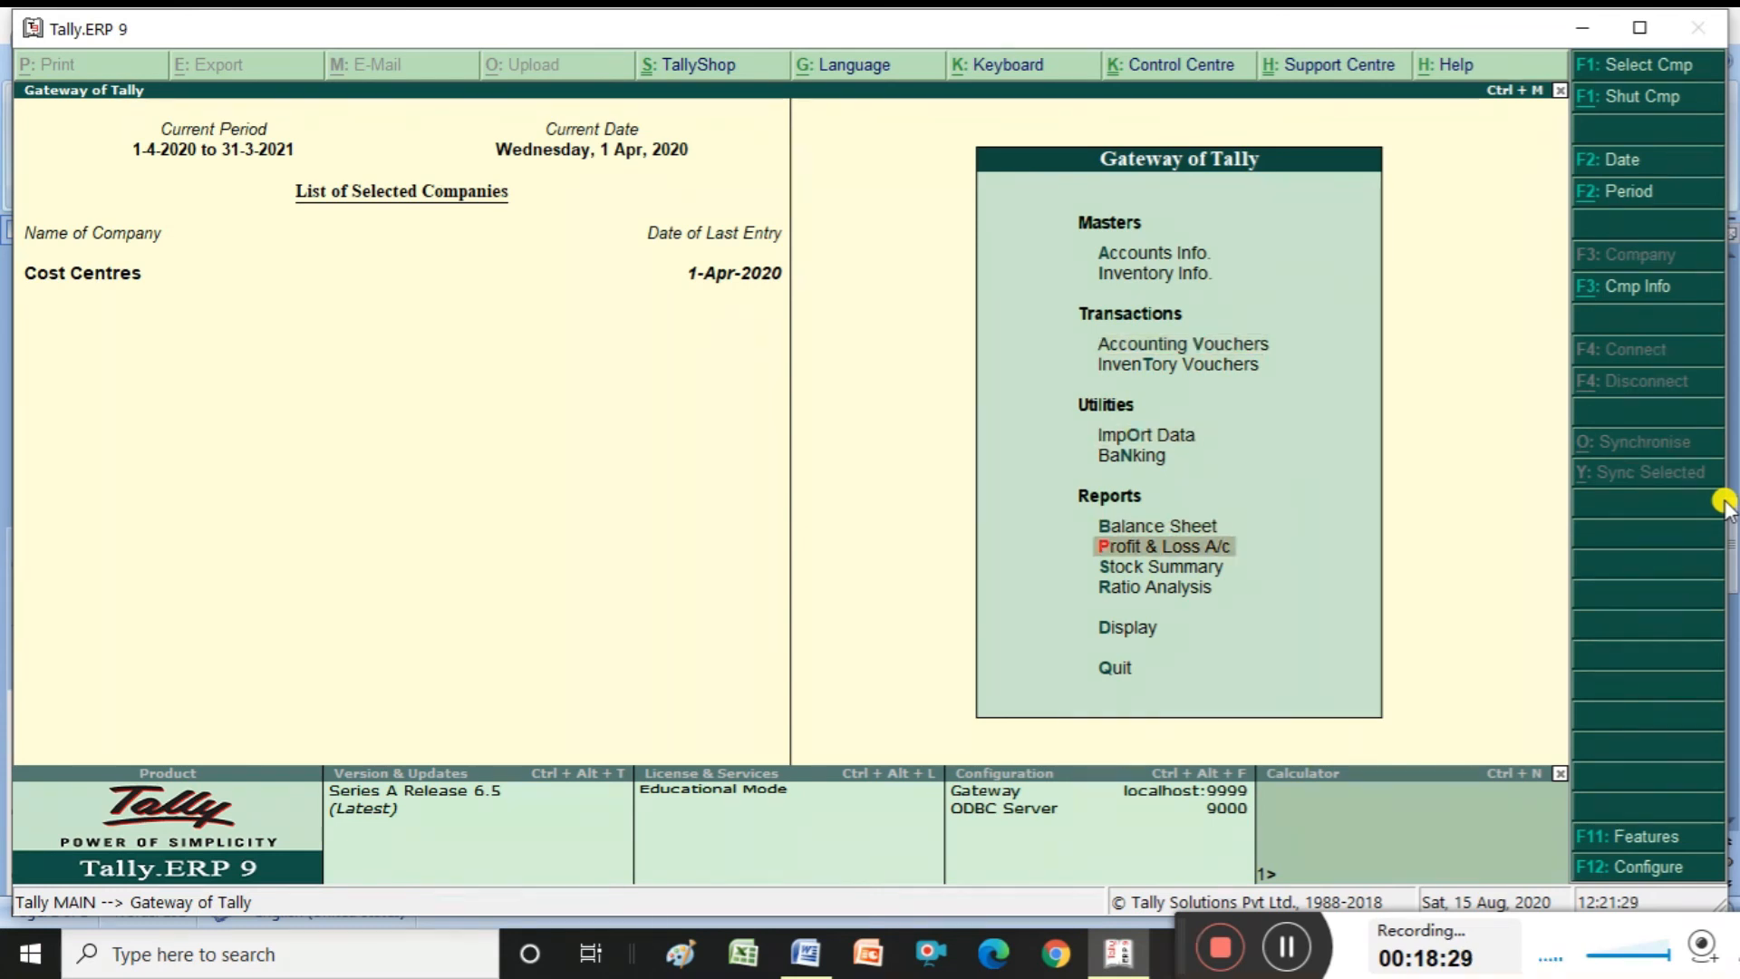
key(Return)
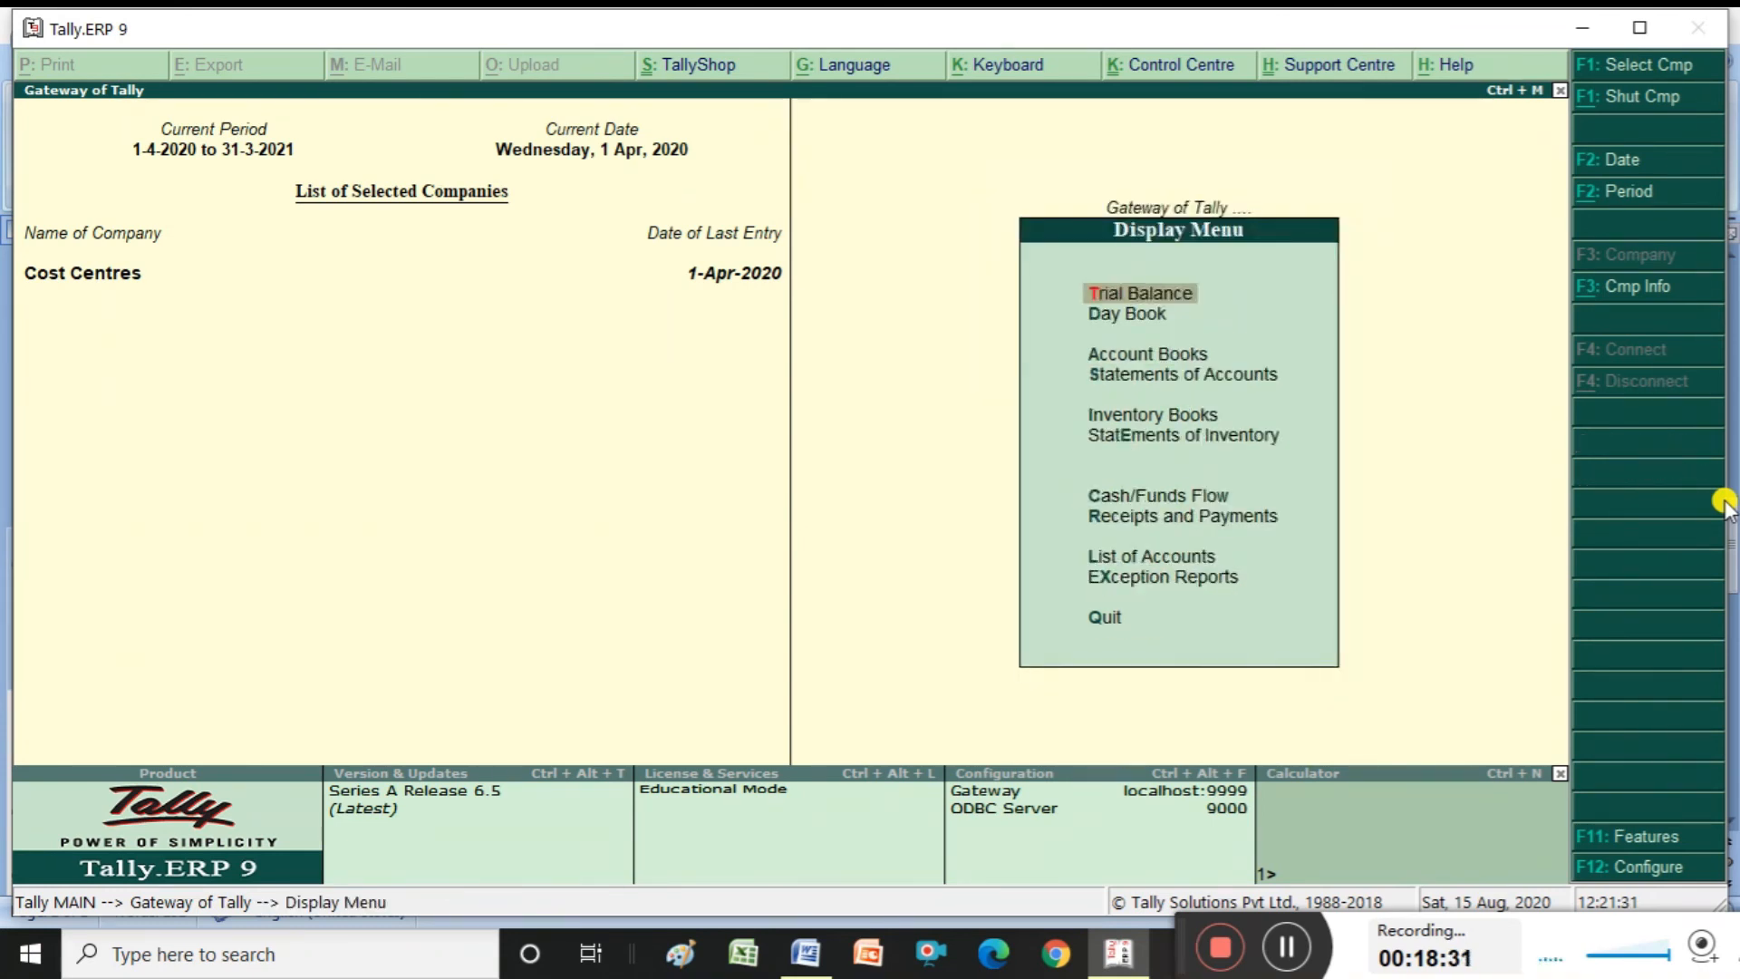
Open the Category Summary of the cost centres from the Statements of Accounts
key(Down)
key(Down)
key(Down)
key(Down)
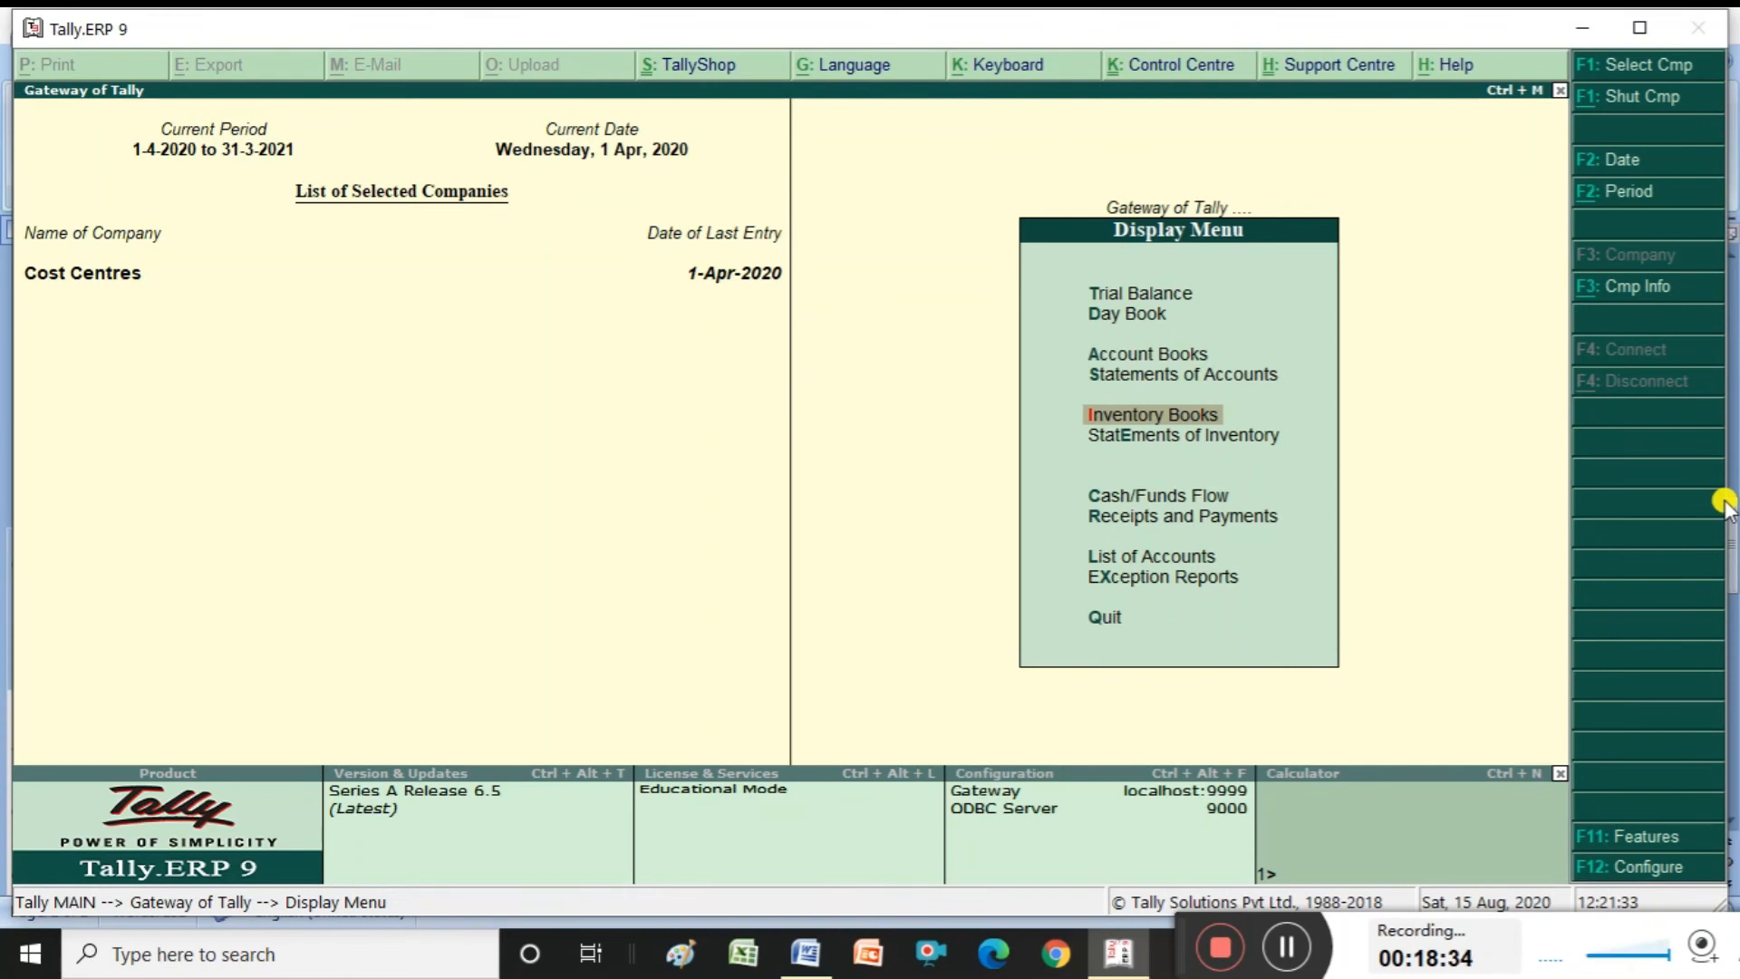
key(Up)
key(Return)
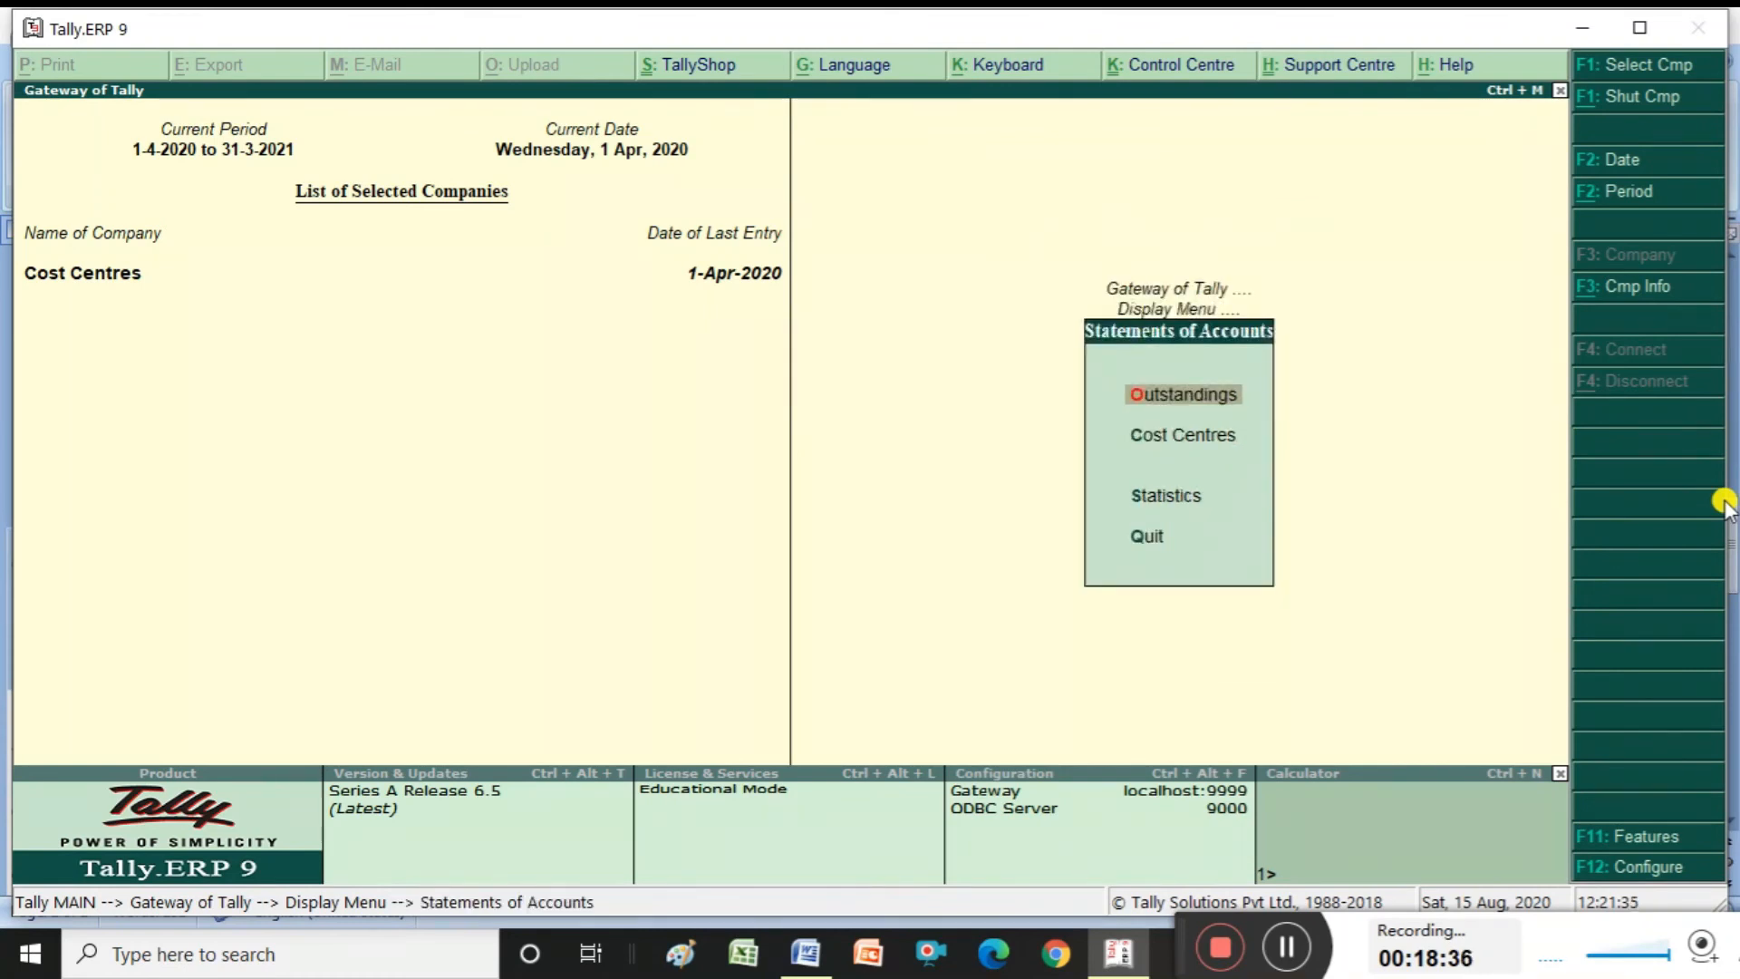
key(Down)
key(Return)
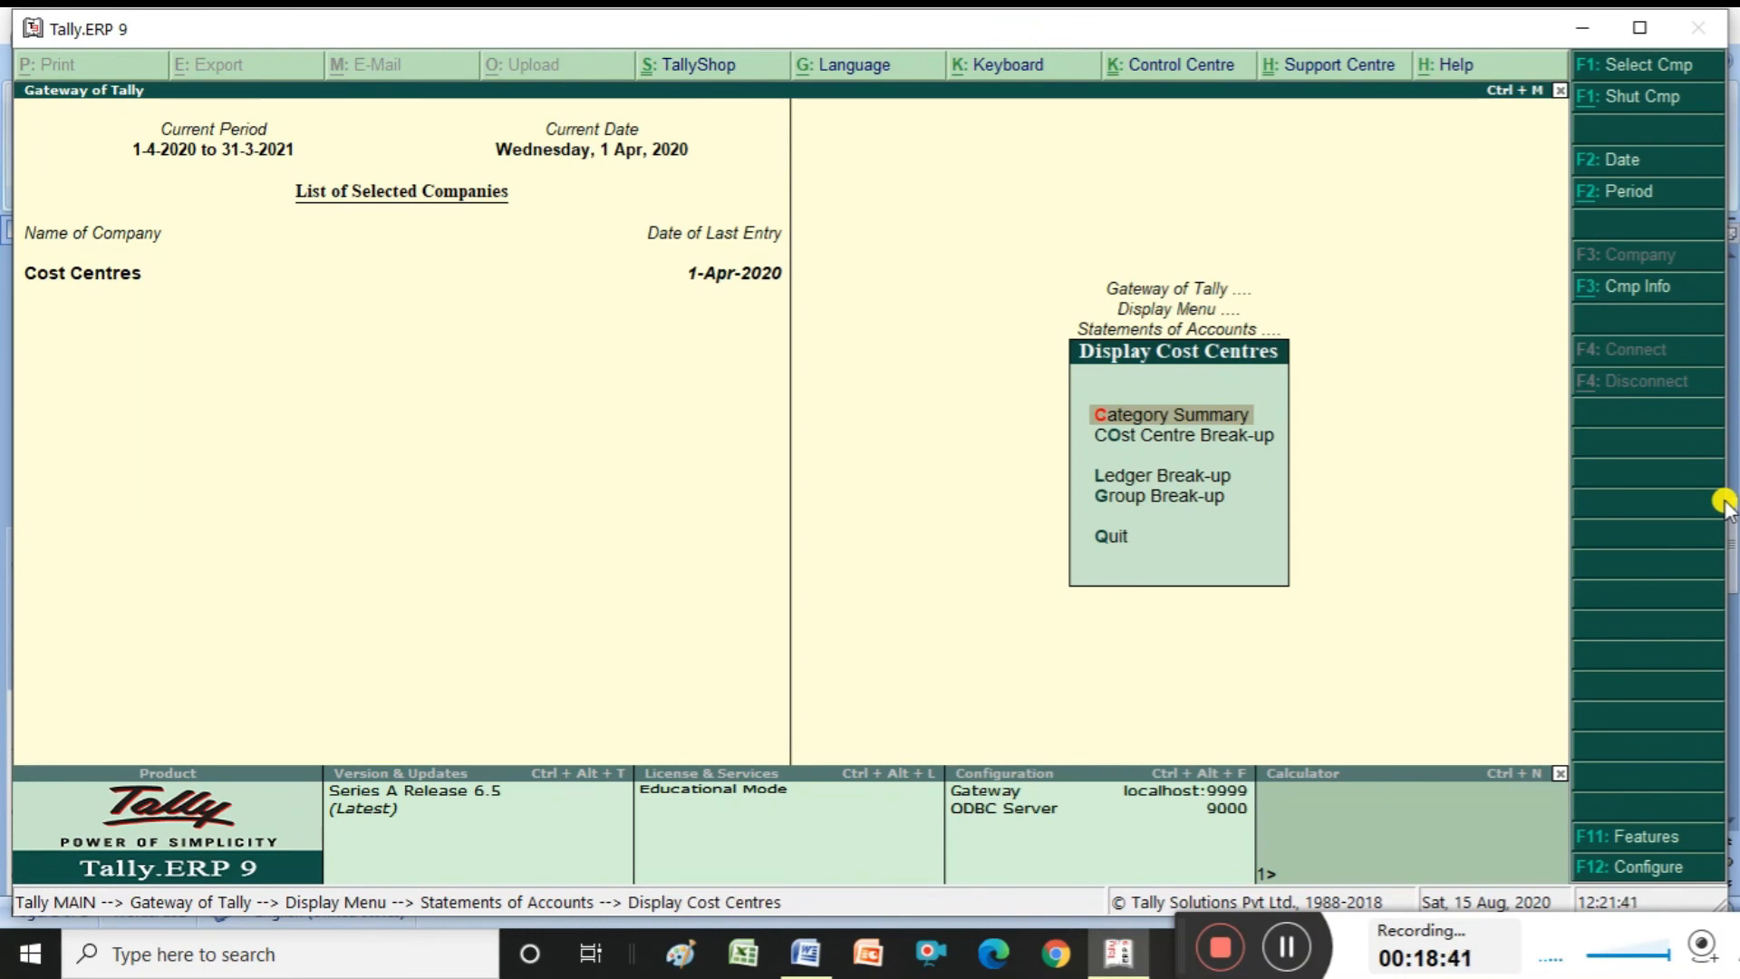
key(Down)
key(Up)
key(Return)
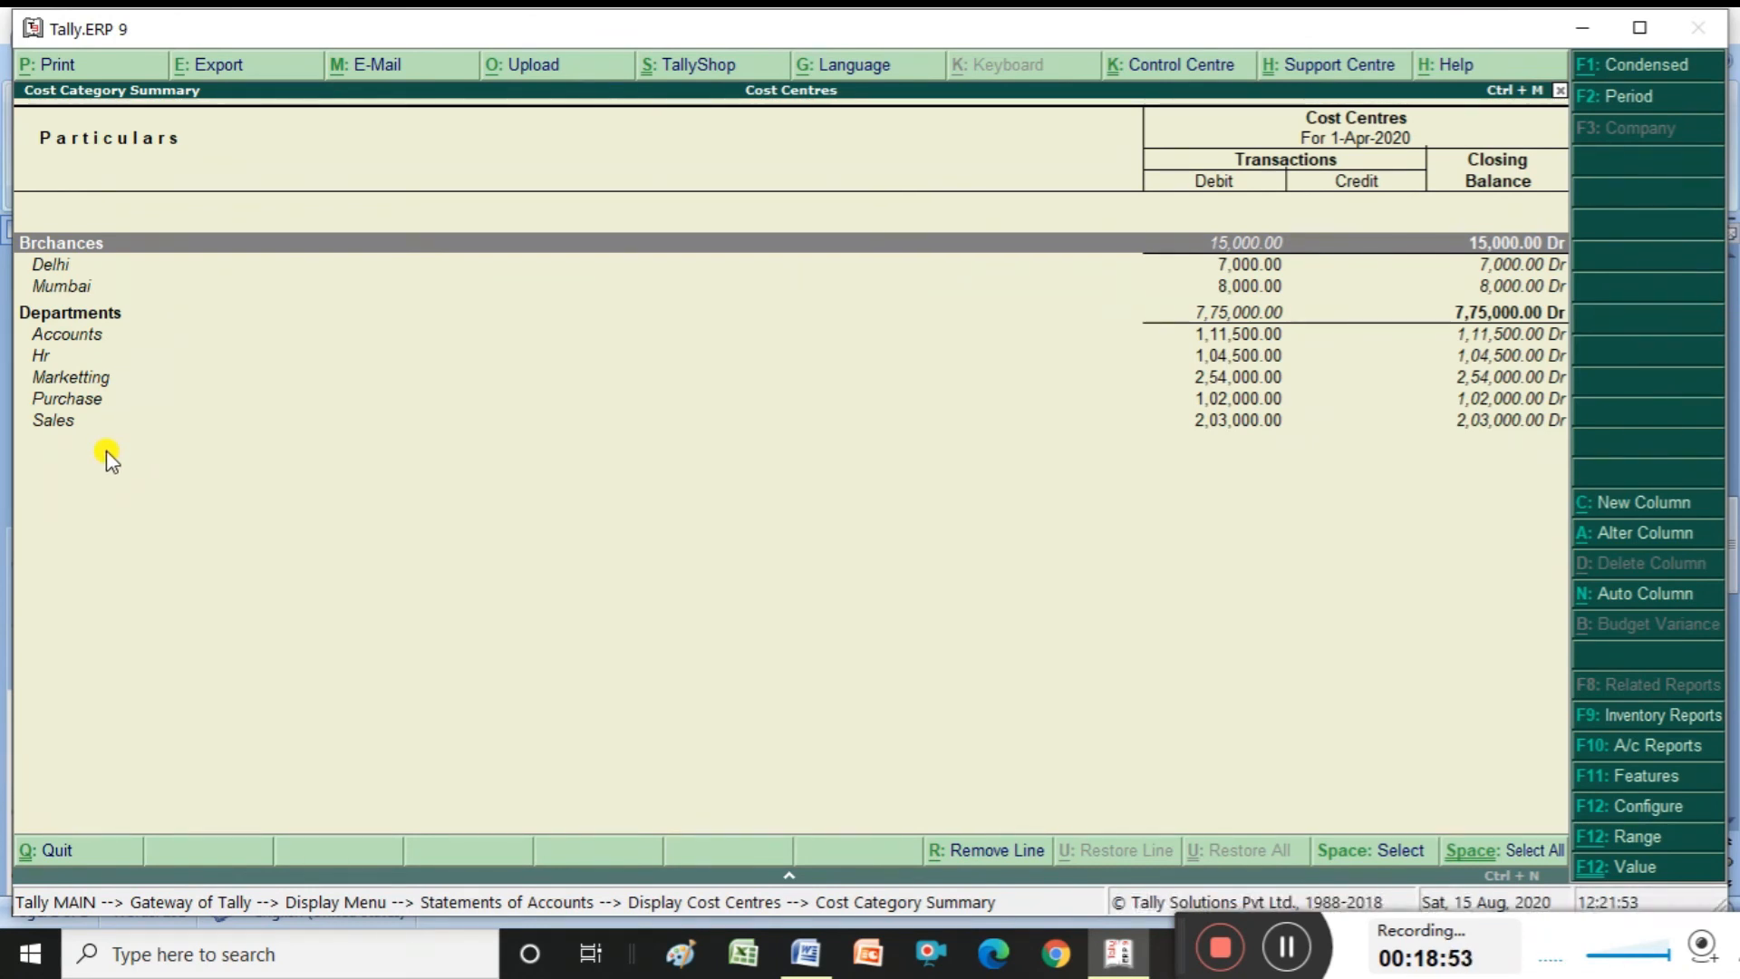
Examine the debit amounts and closing balances of each cost centre under Brchances and Departments in the category summary
key(Down)
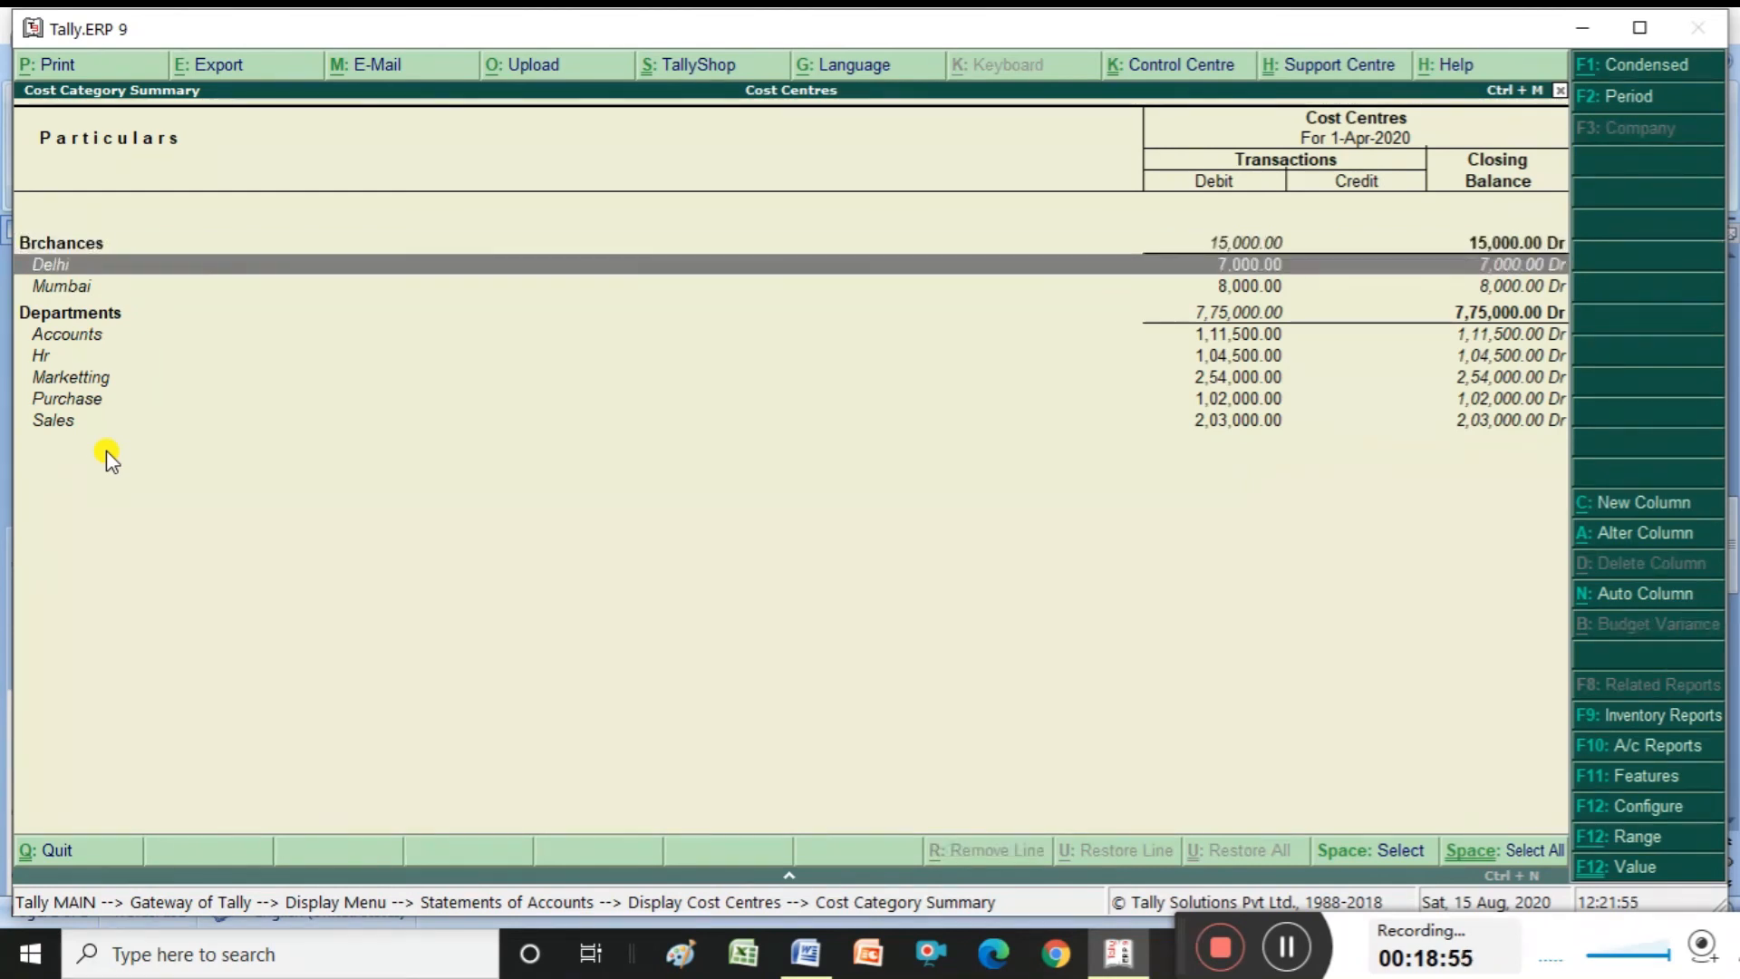
key(Down)
key(Down)
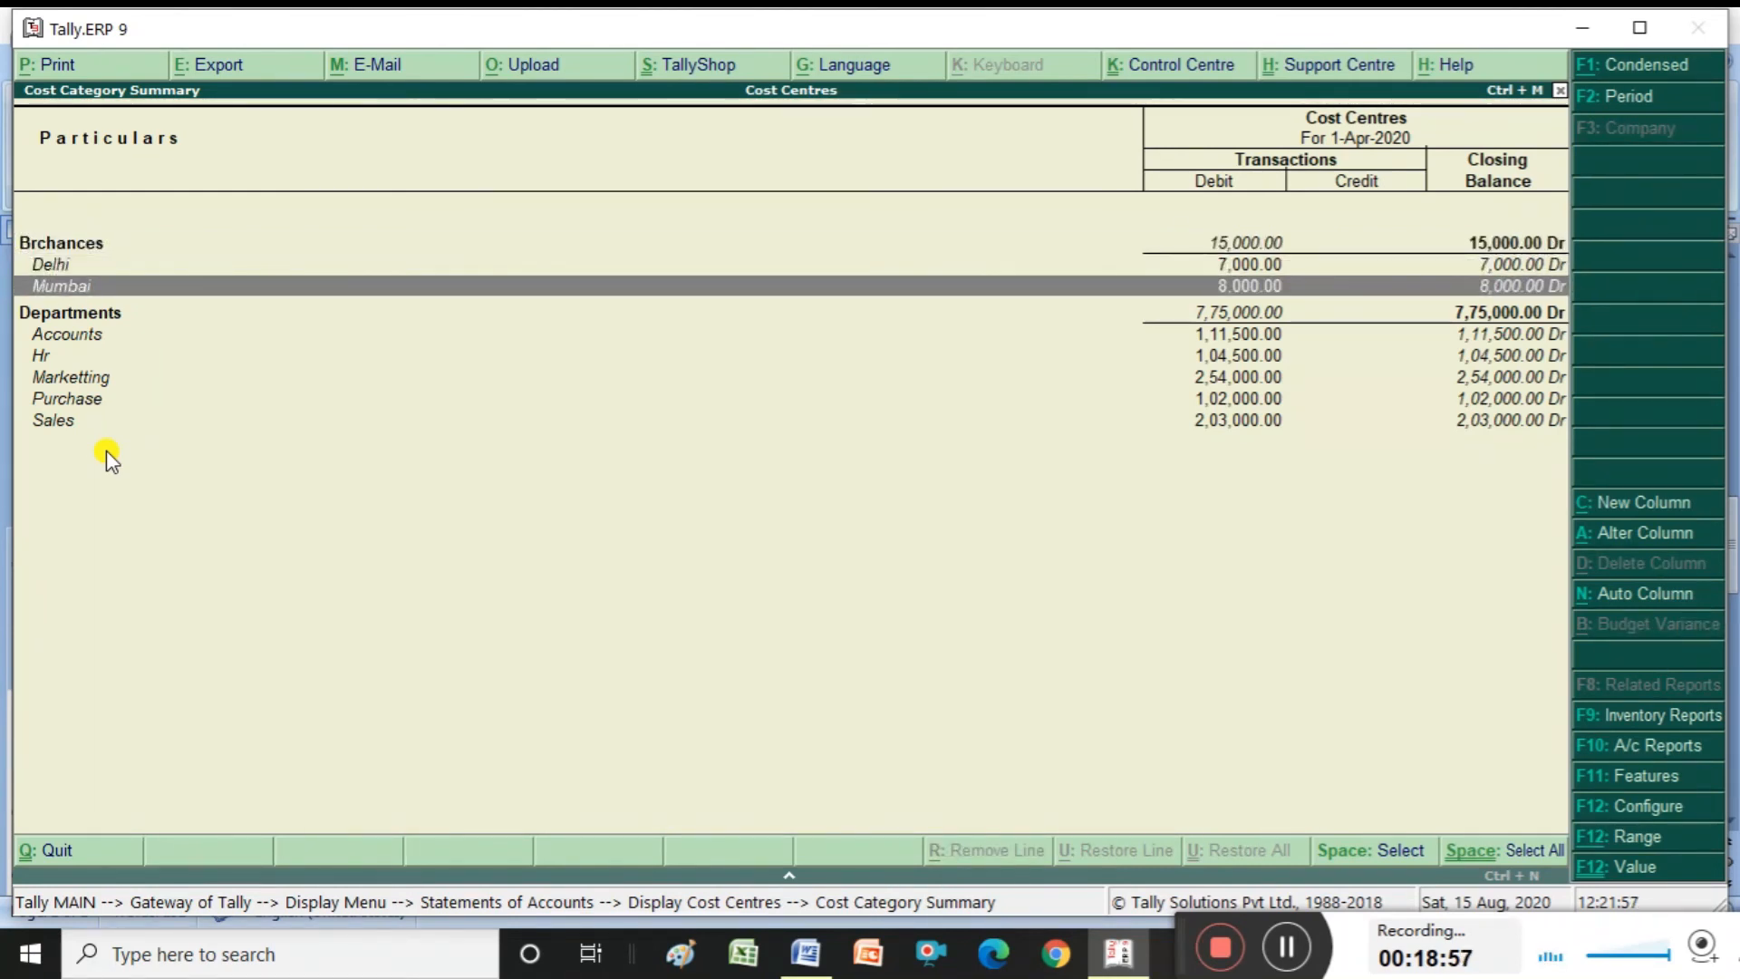
key(Down)
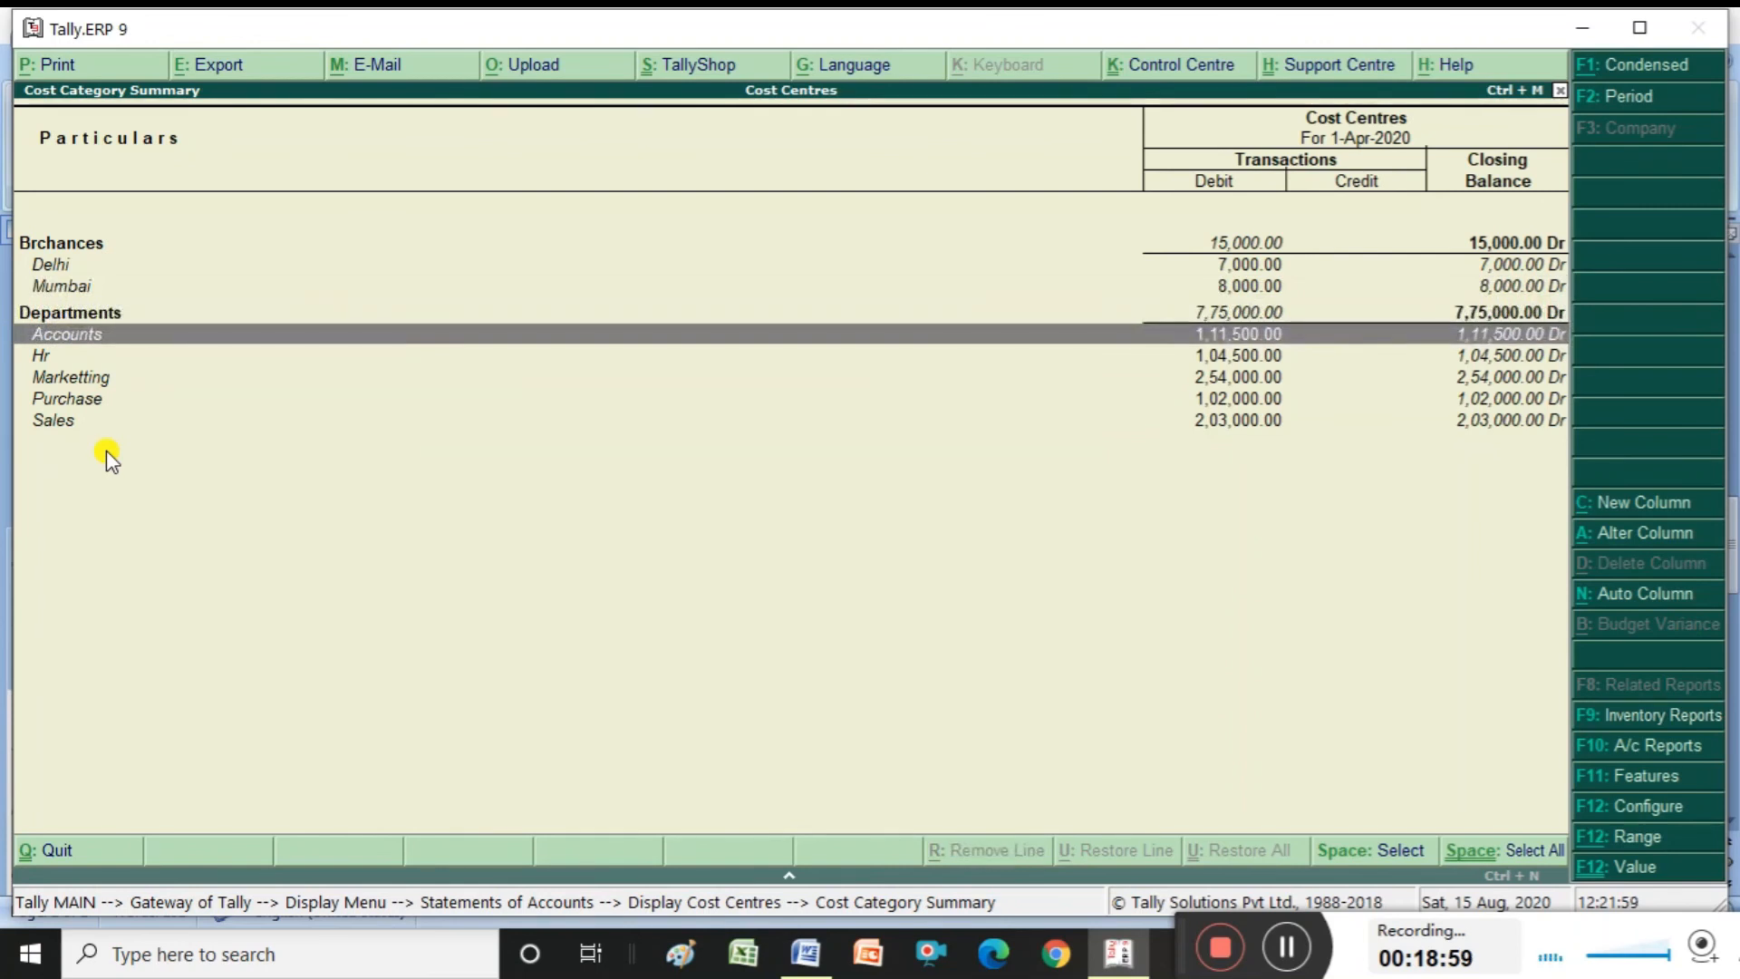
key(Down)
key(Down)
key(Down)
key(Down)
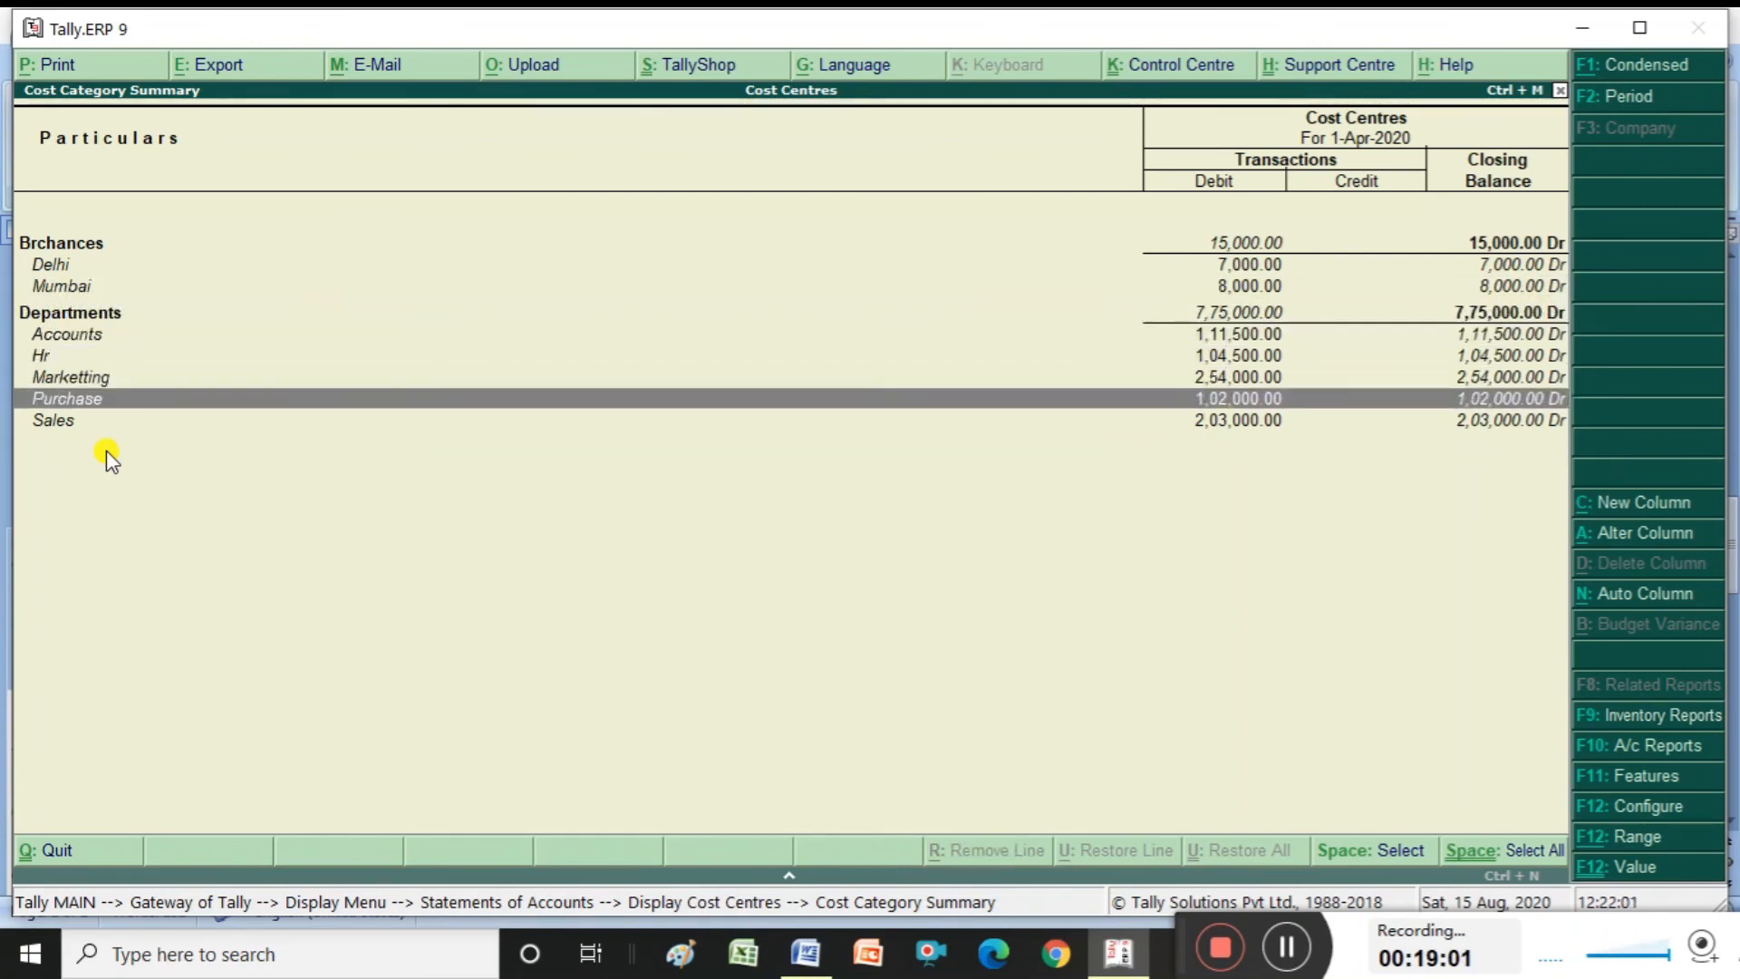
key(Up)
key(Up)
key(Up)
key(Up)
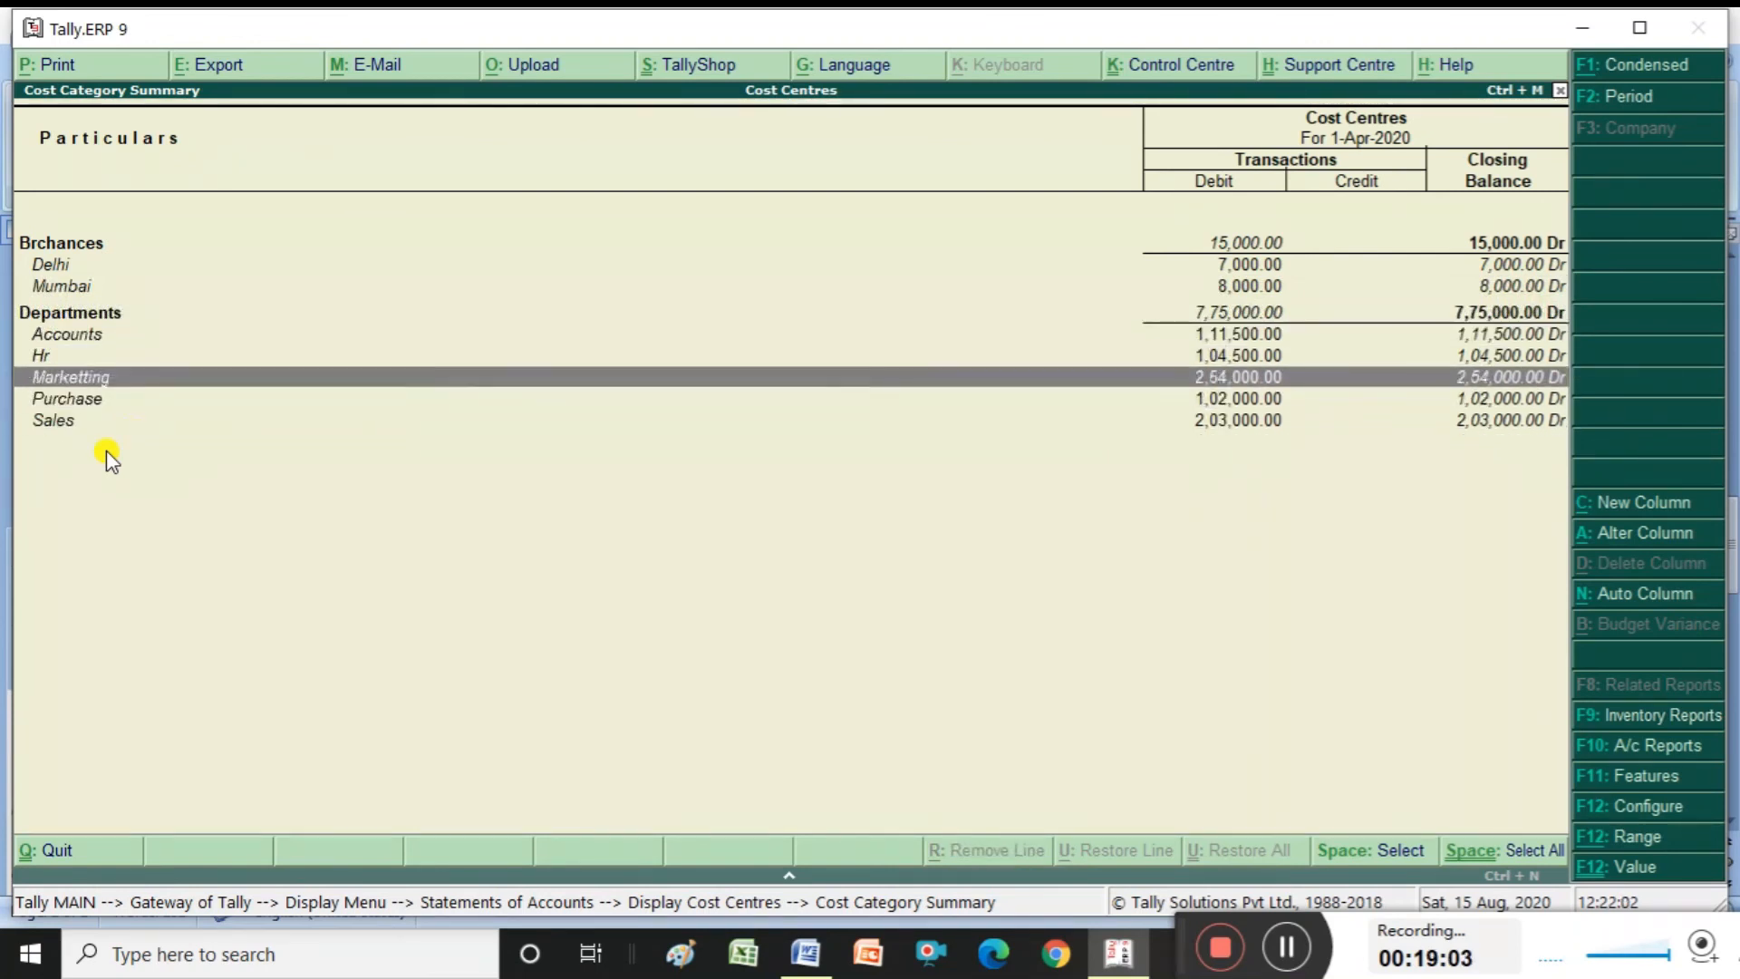
key(Down)
key(Down)
key(Down)
key(Down)
key(Up)
key(Up)
key(Up)
key(Up)
key(Down)
key(Down)
key(Down)
key(Down)
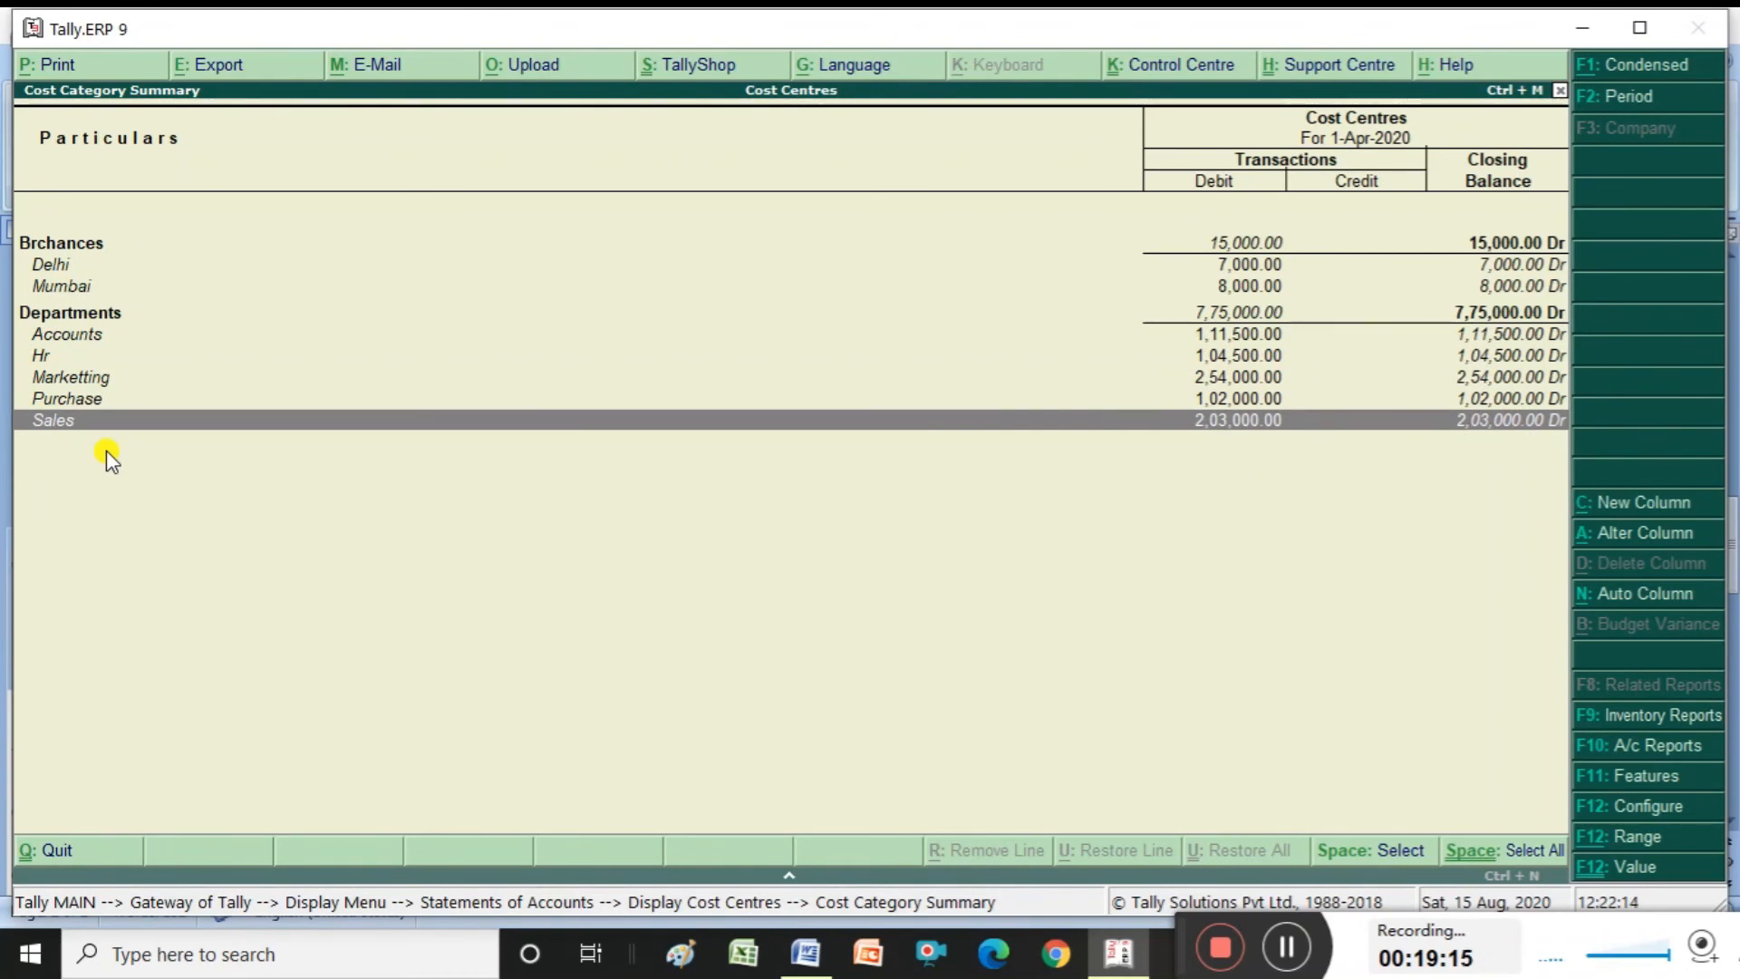
Drill down into the Marketting cost centre to its April vouchers, and leave the category summary
key(Up)
key(Up)
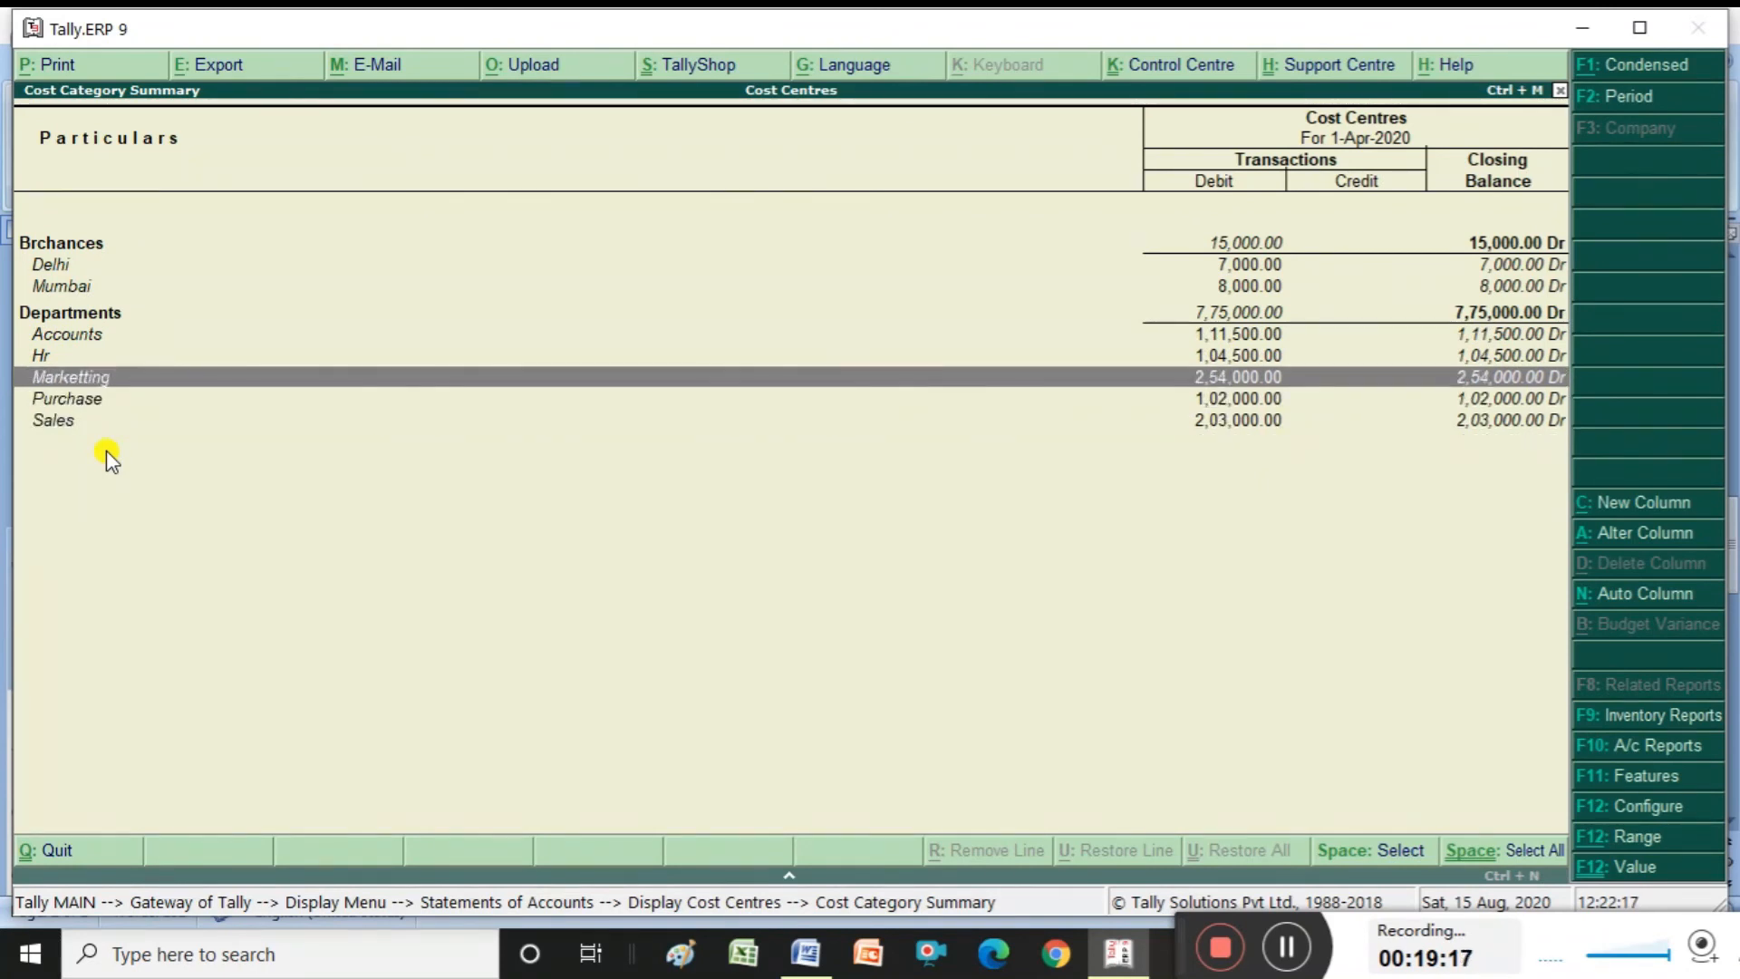
key(Return)
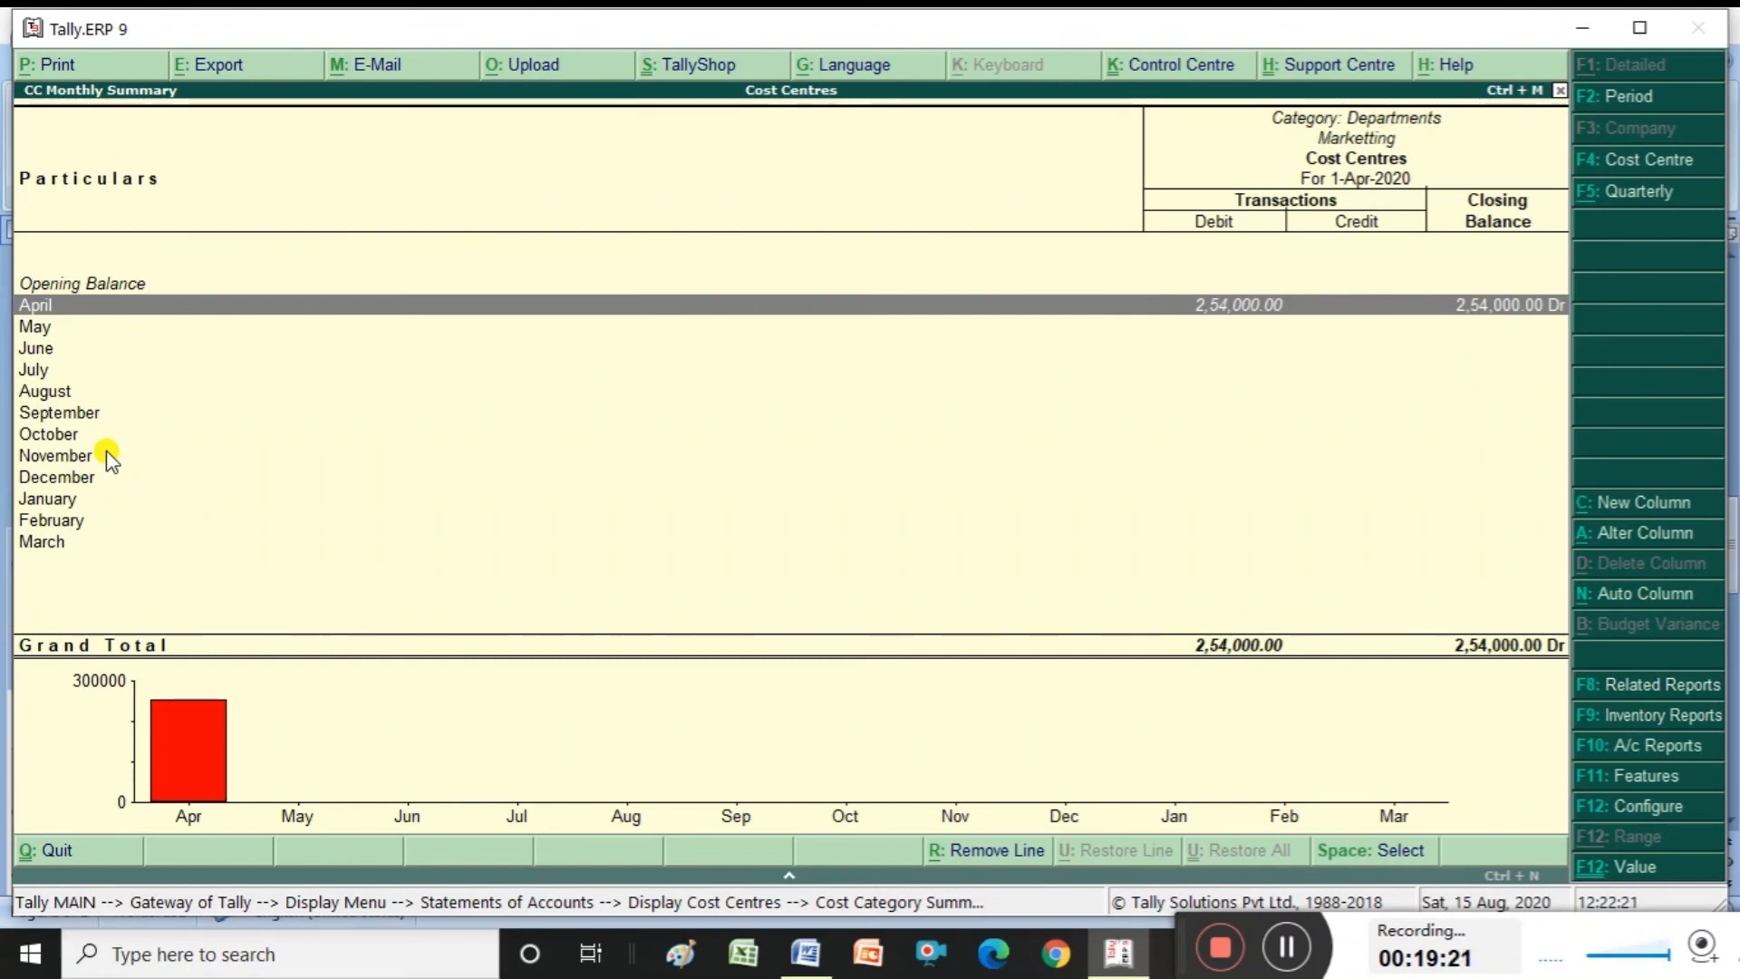
key(Return)
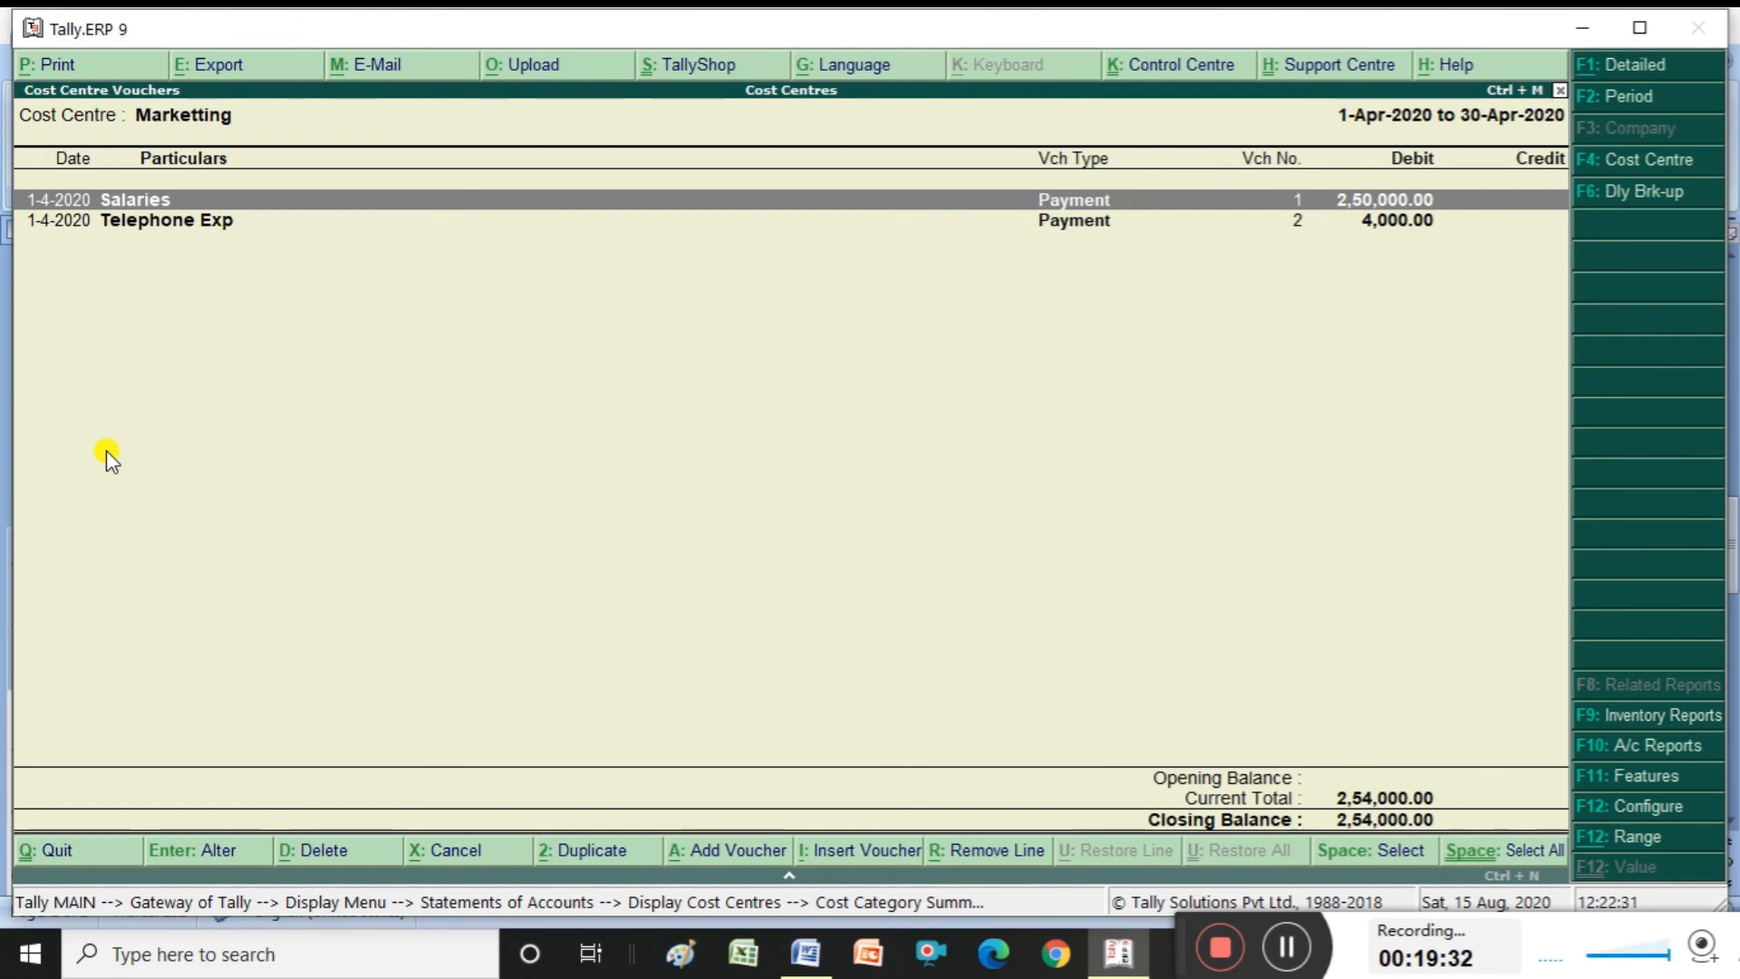
key(Escape)
key(Escape)
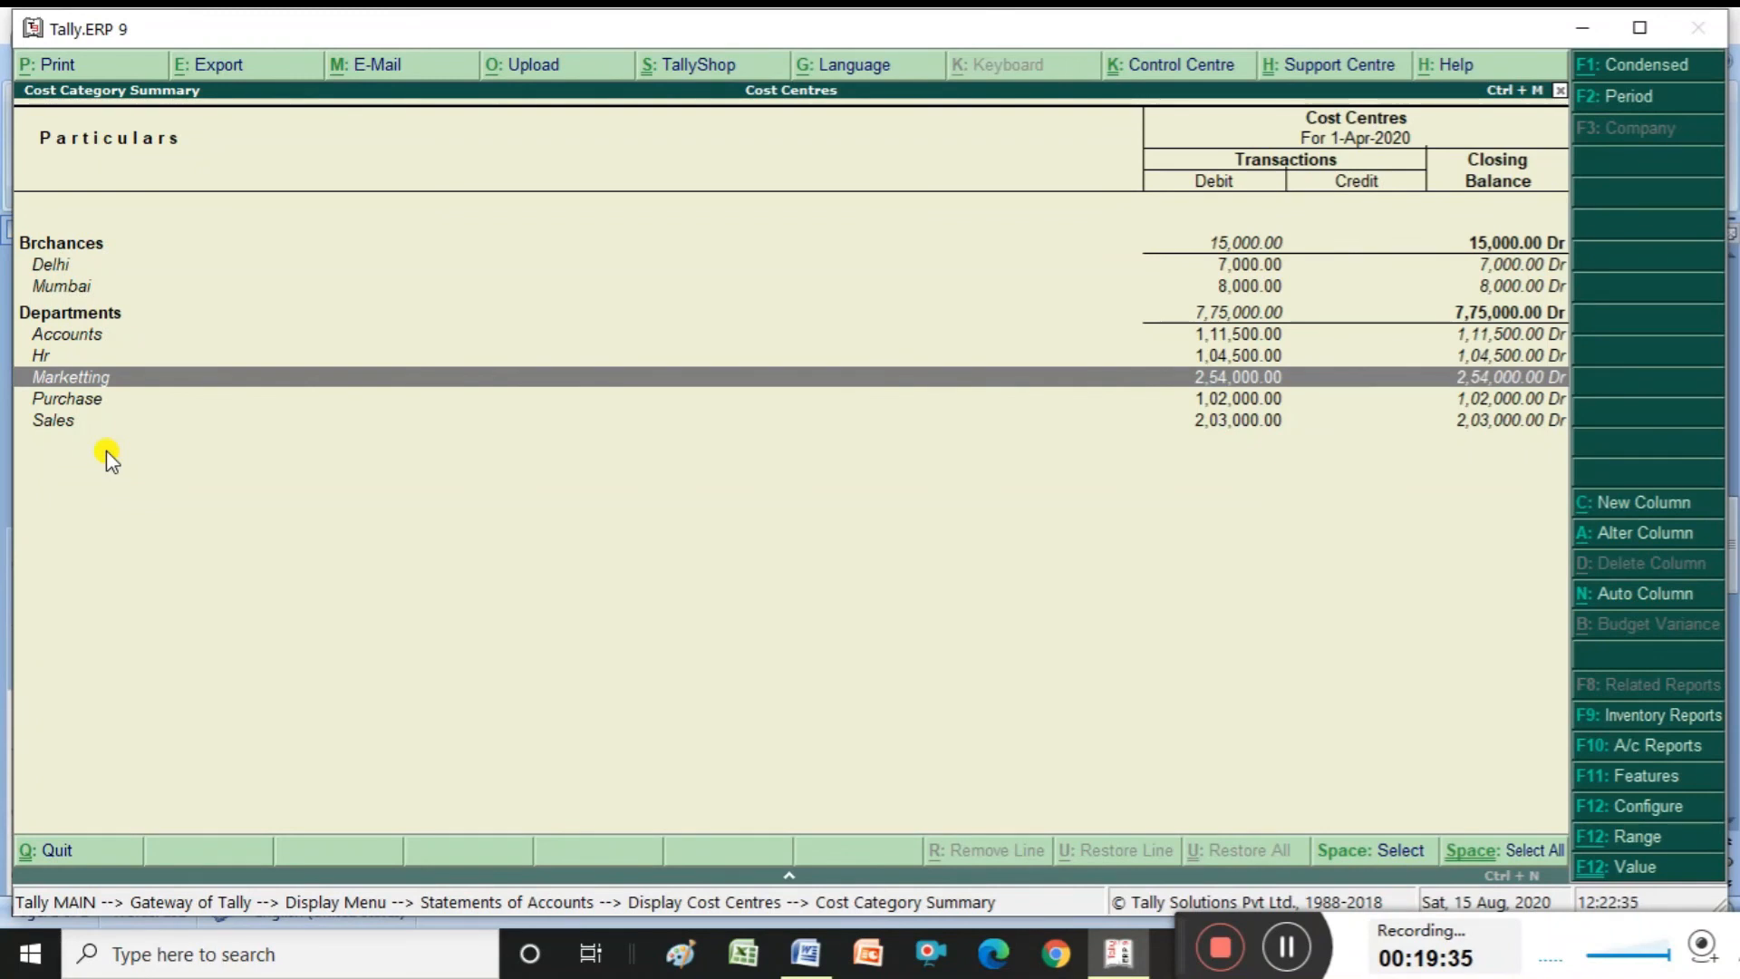
key(Escape)
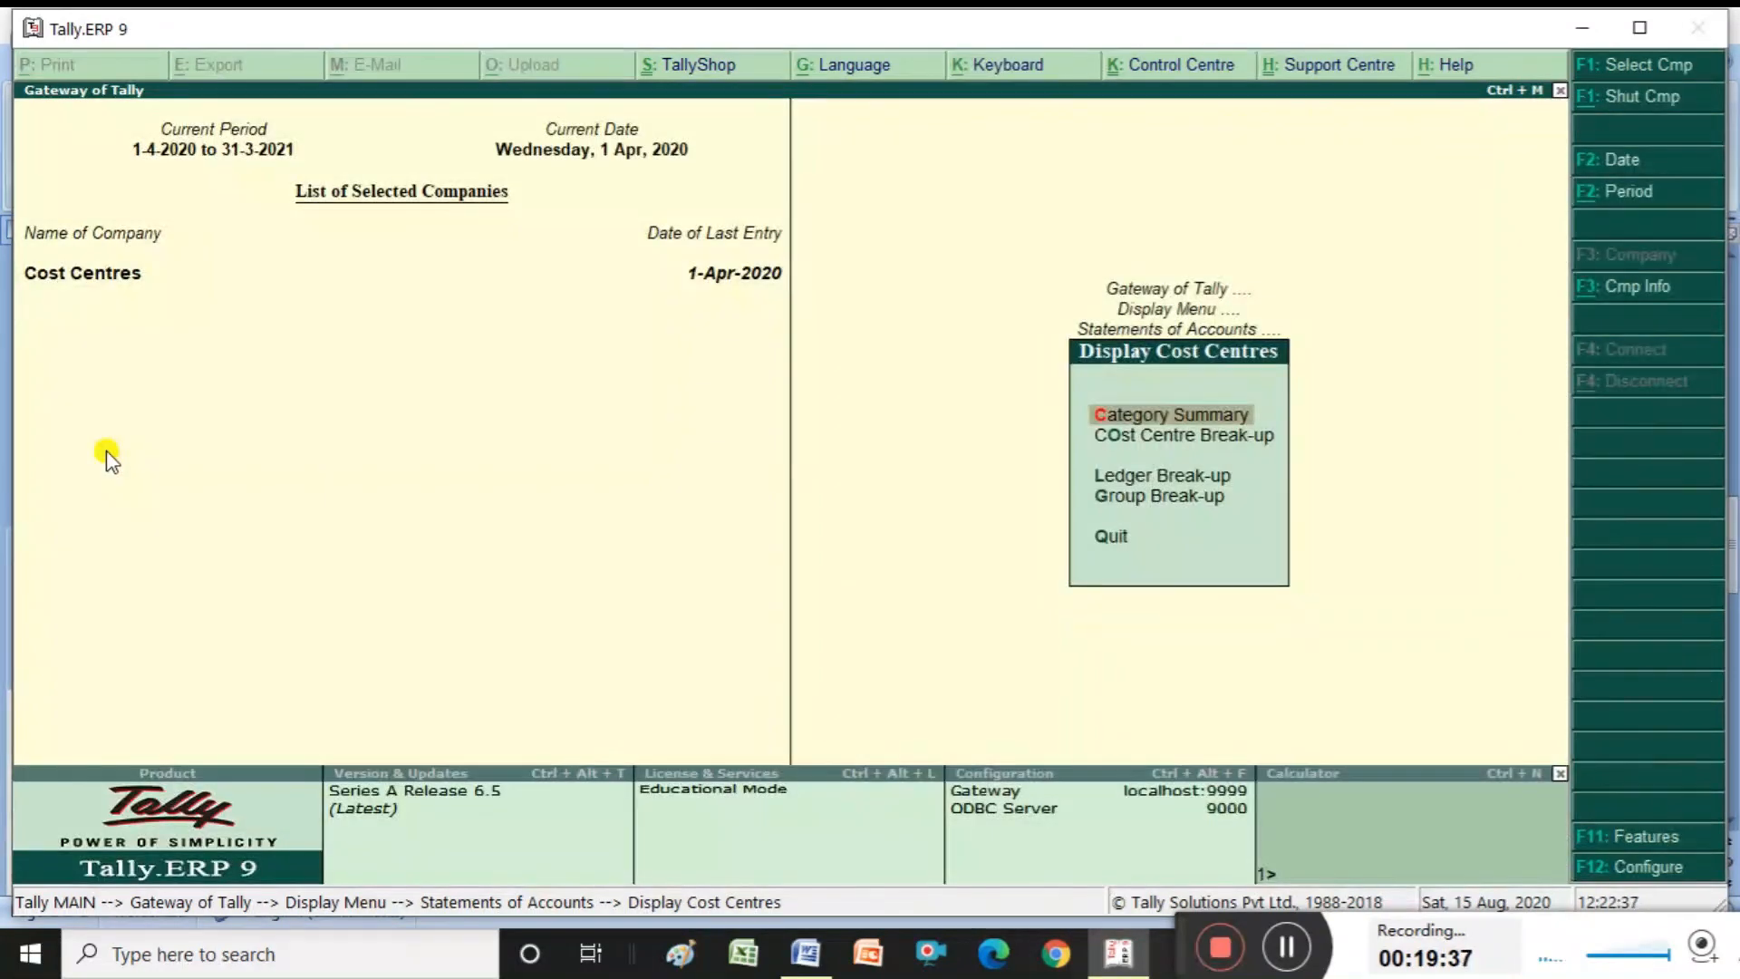
Open the Cost Centre Break-up report for the Mumbai cost centre
key(Down)
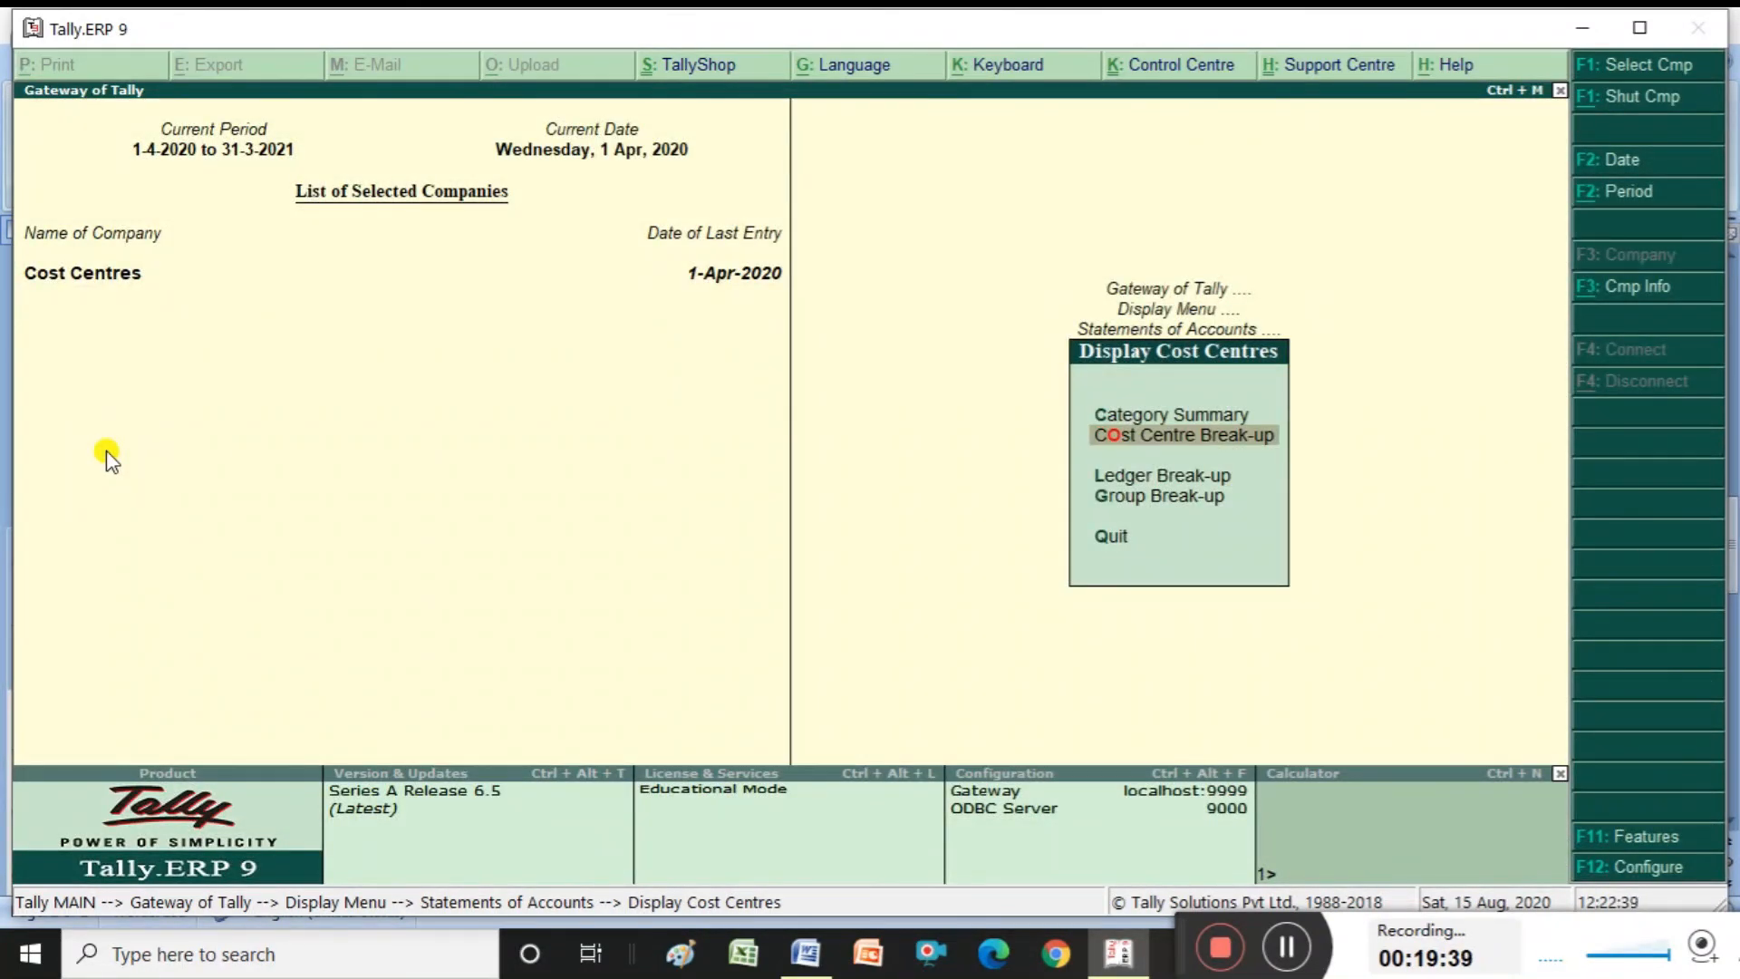
key(Return)
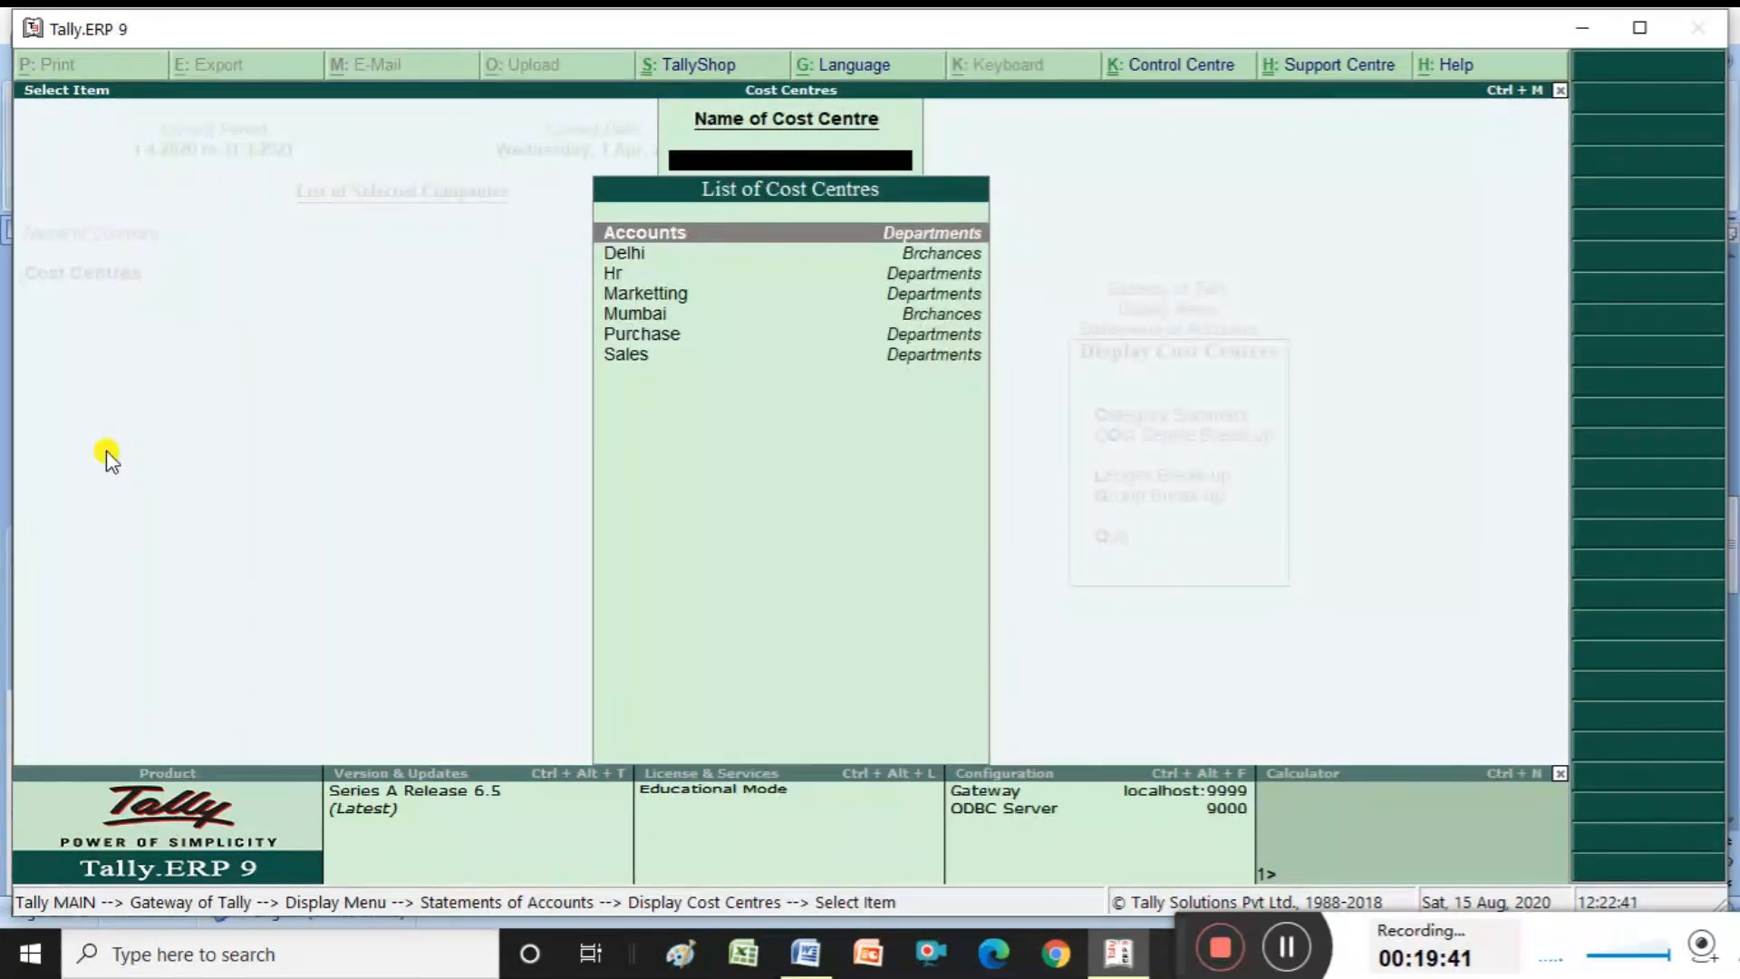
key(Down)
key(Down)
key(Down)
key(Down)
key(Down)
key(Up)
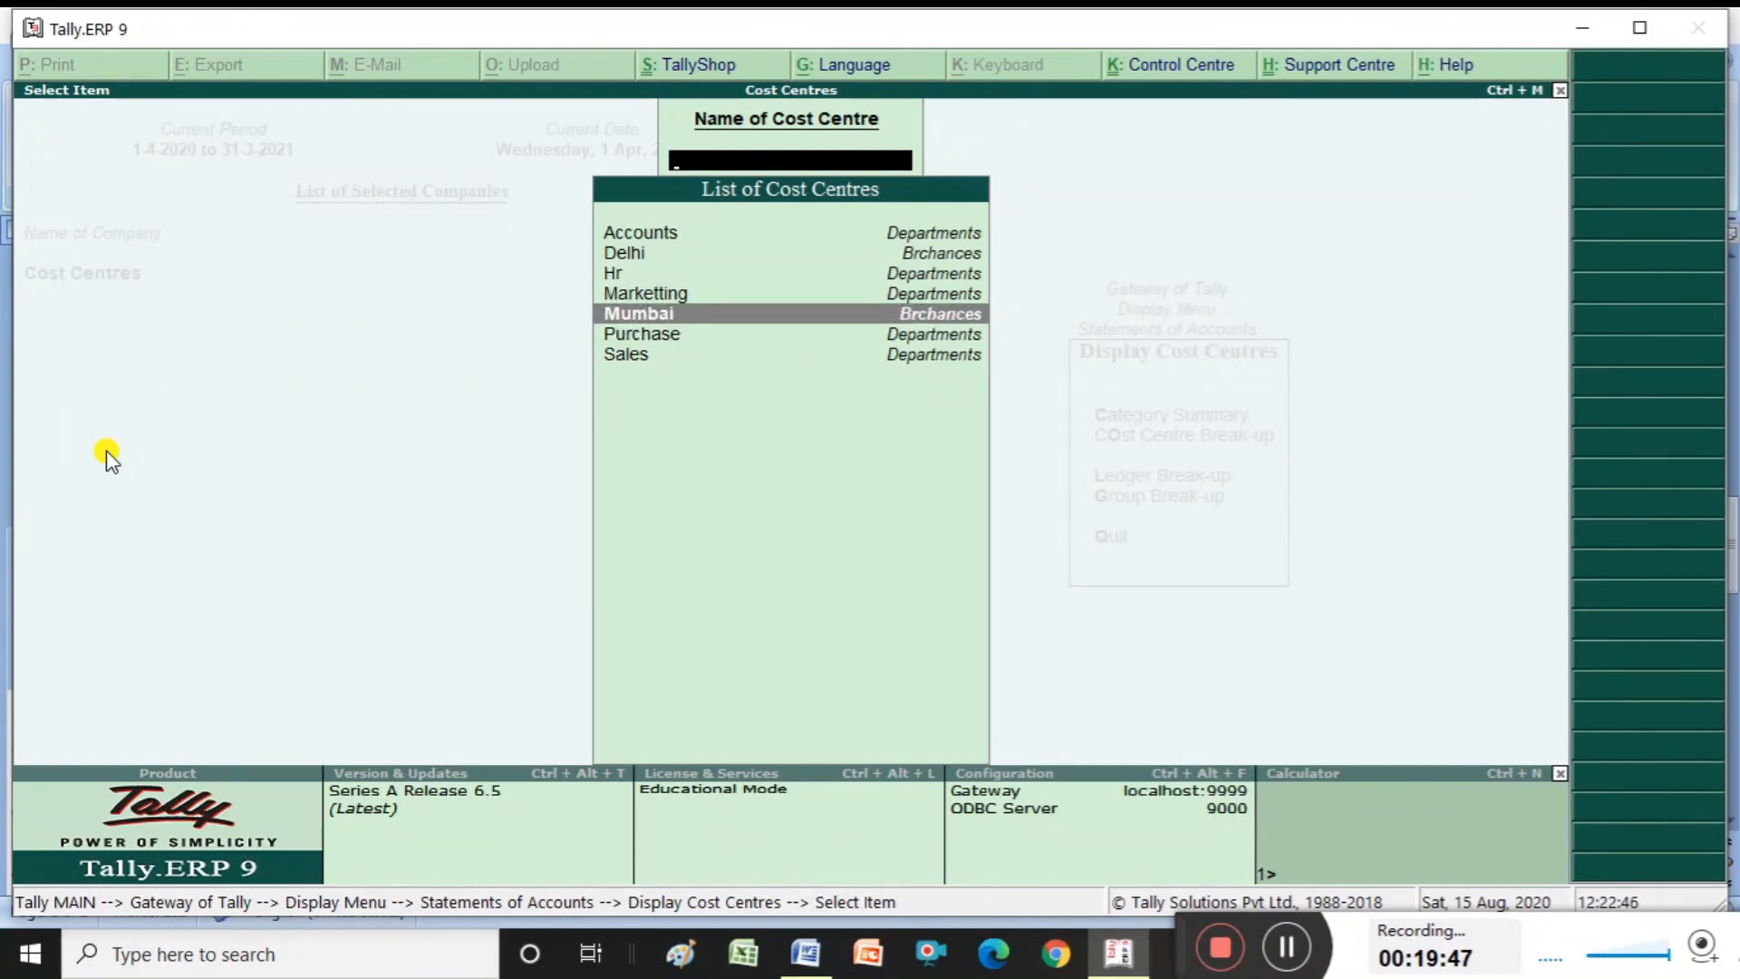
key(Return)
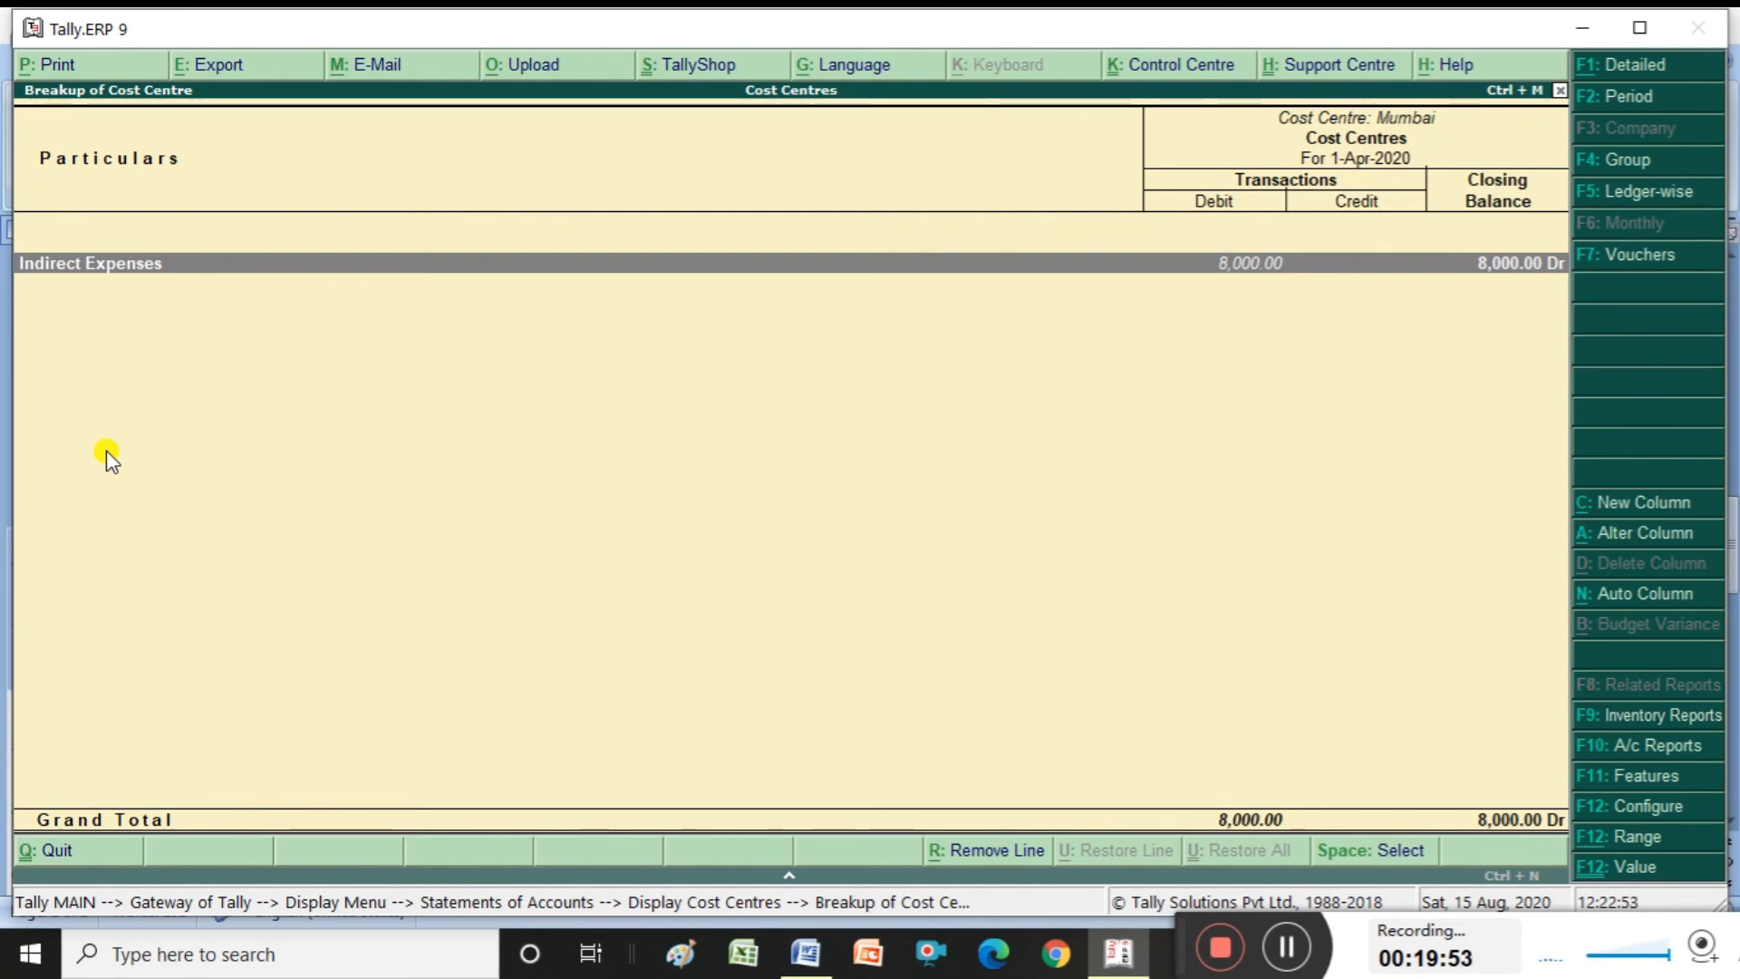
Drill down through Mumbai's Indirect Expenses to the April Travelling Charges payment voucher, and return to the cost centre list without changing it
key(Return)
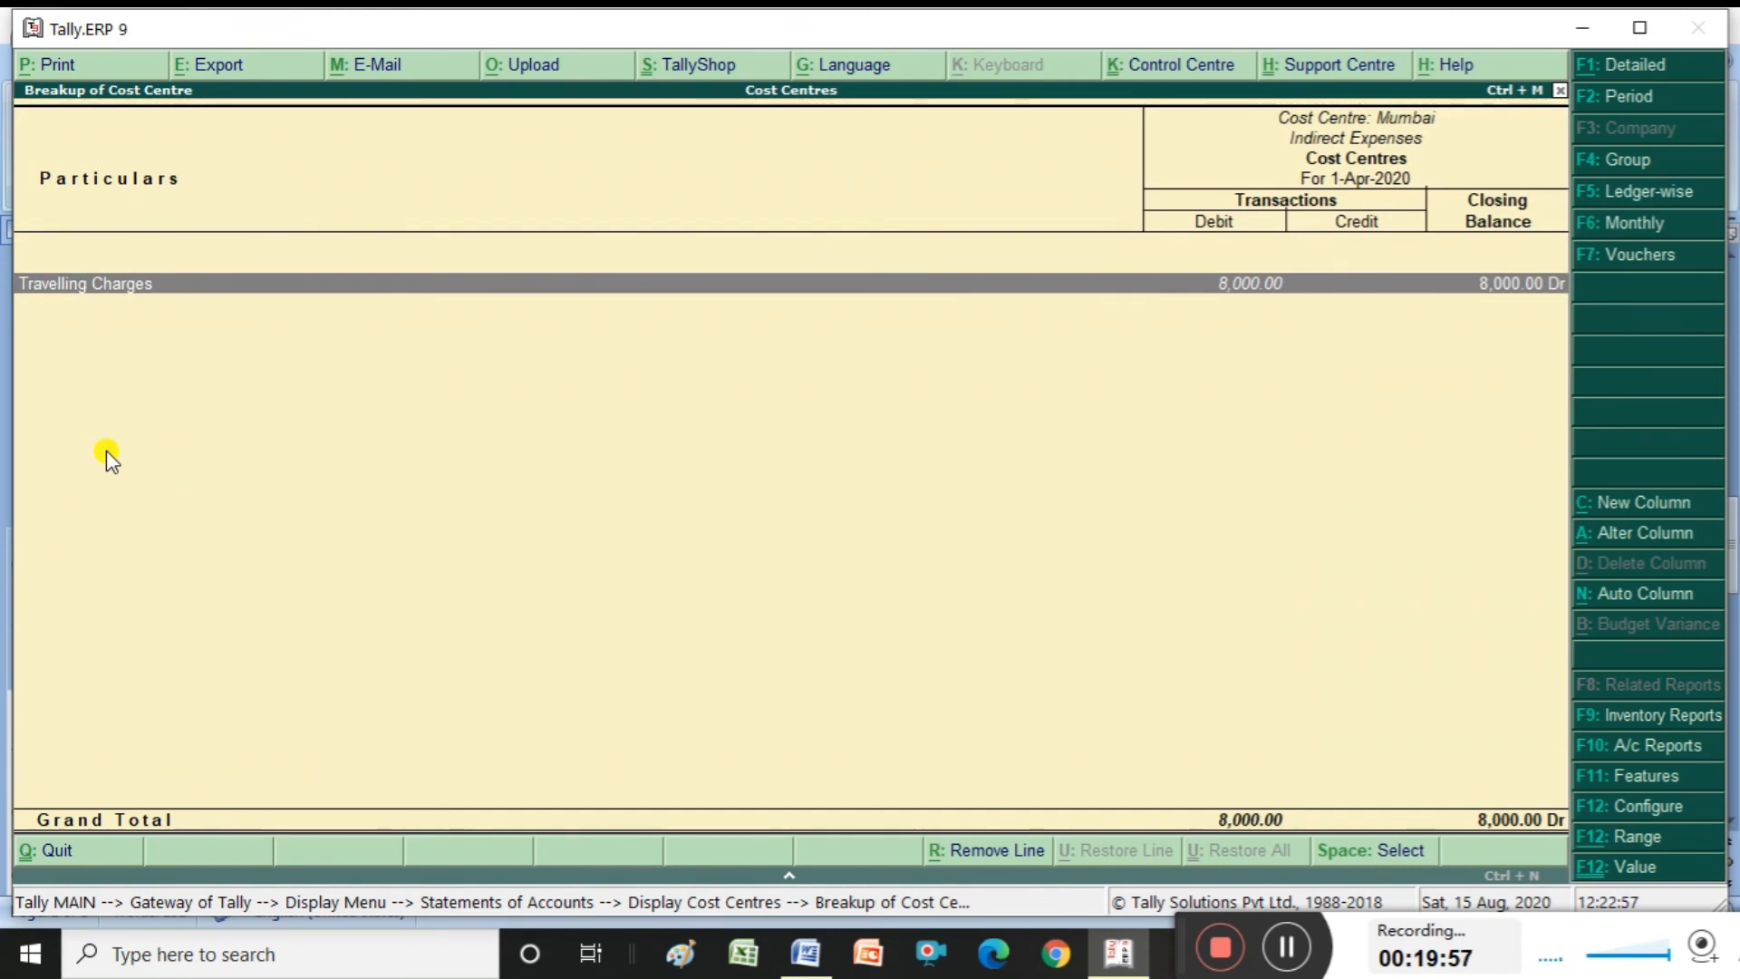
key(Return)
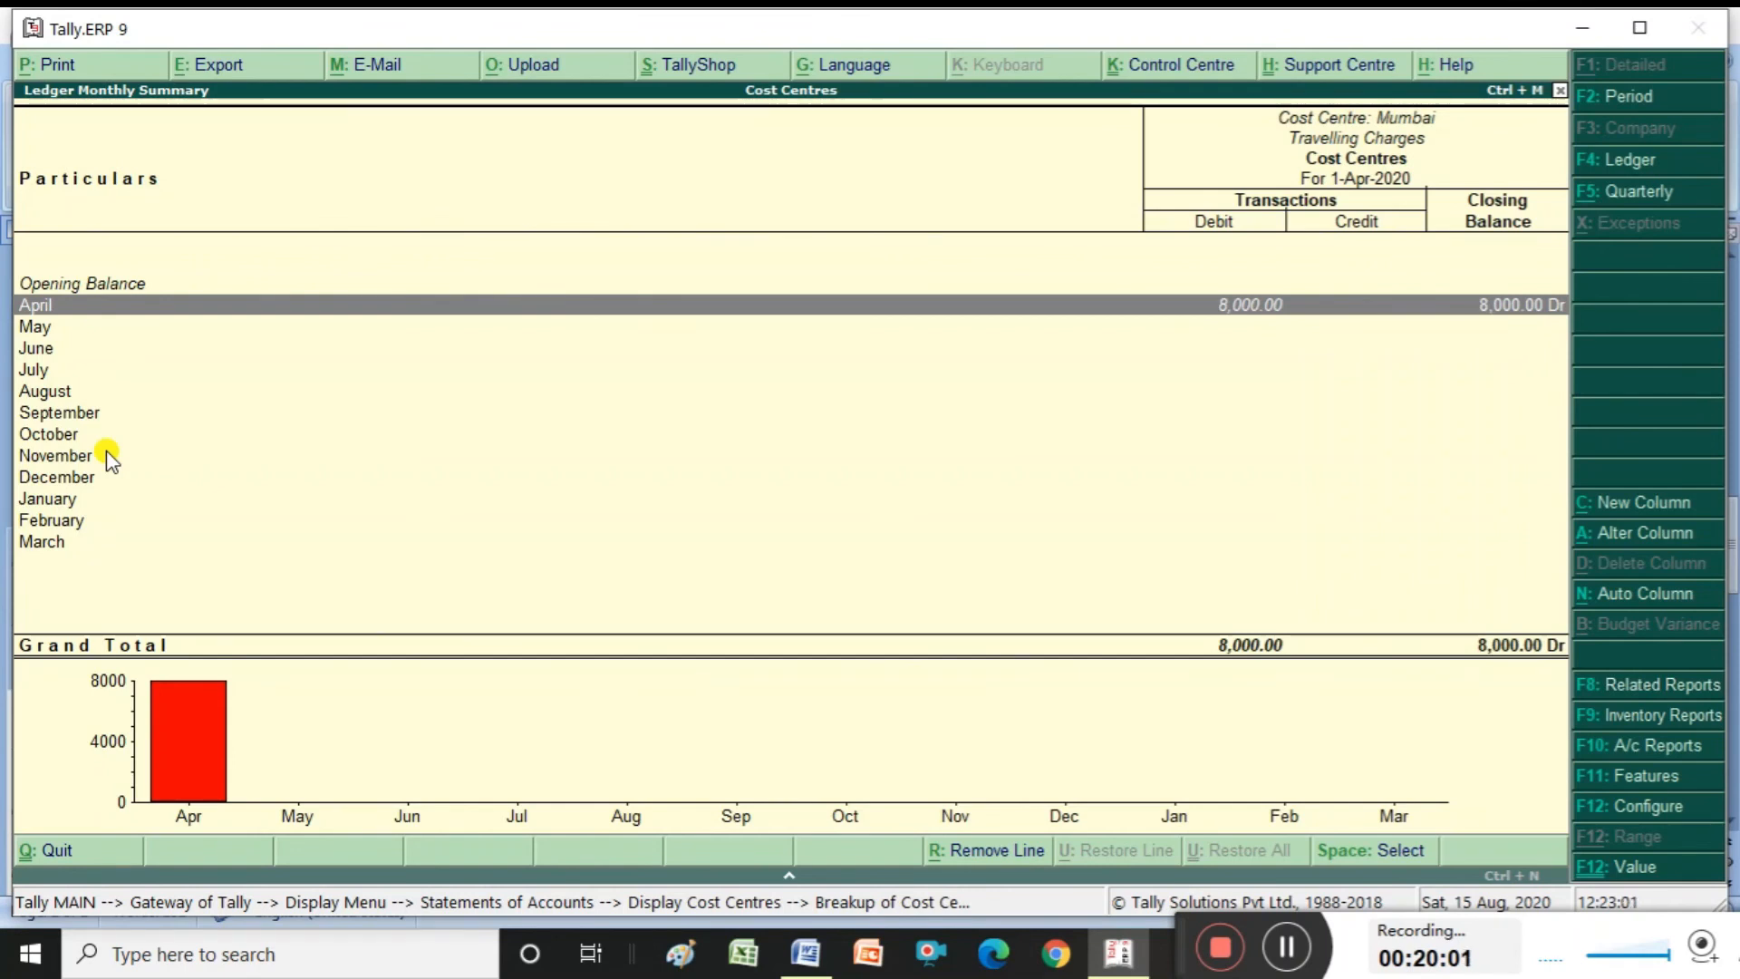
key(Return)
key(Return)
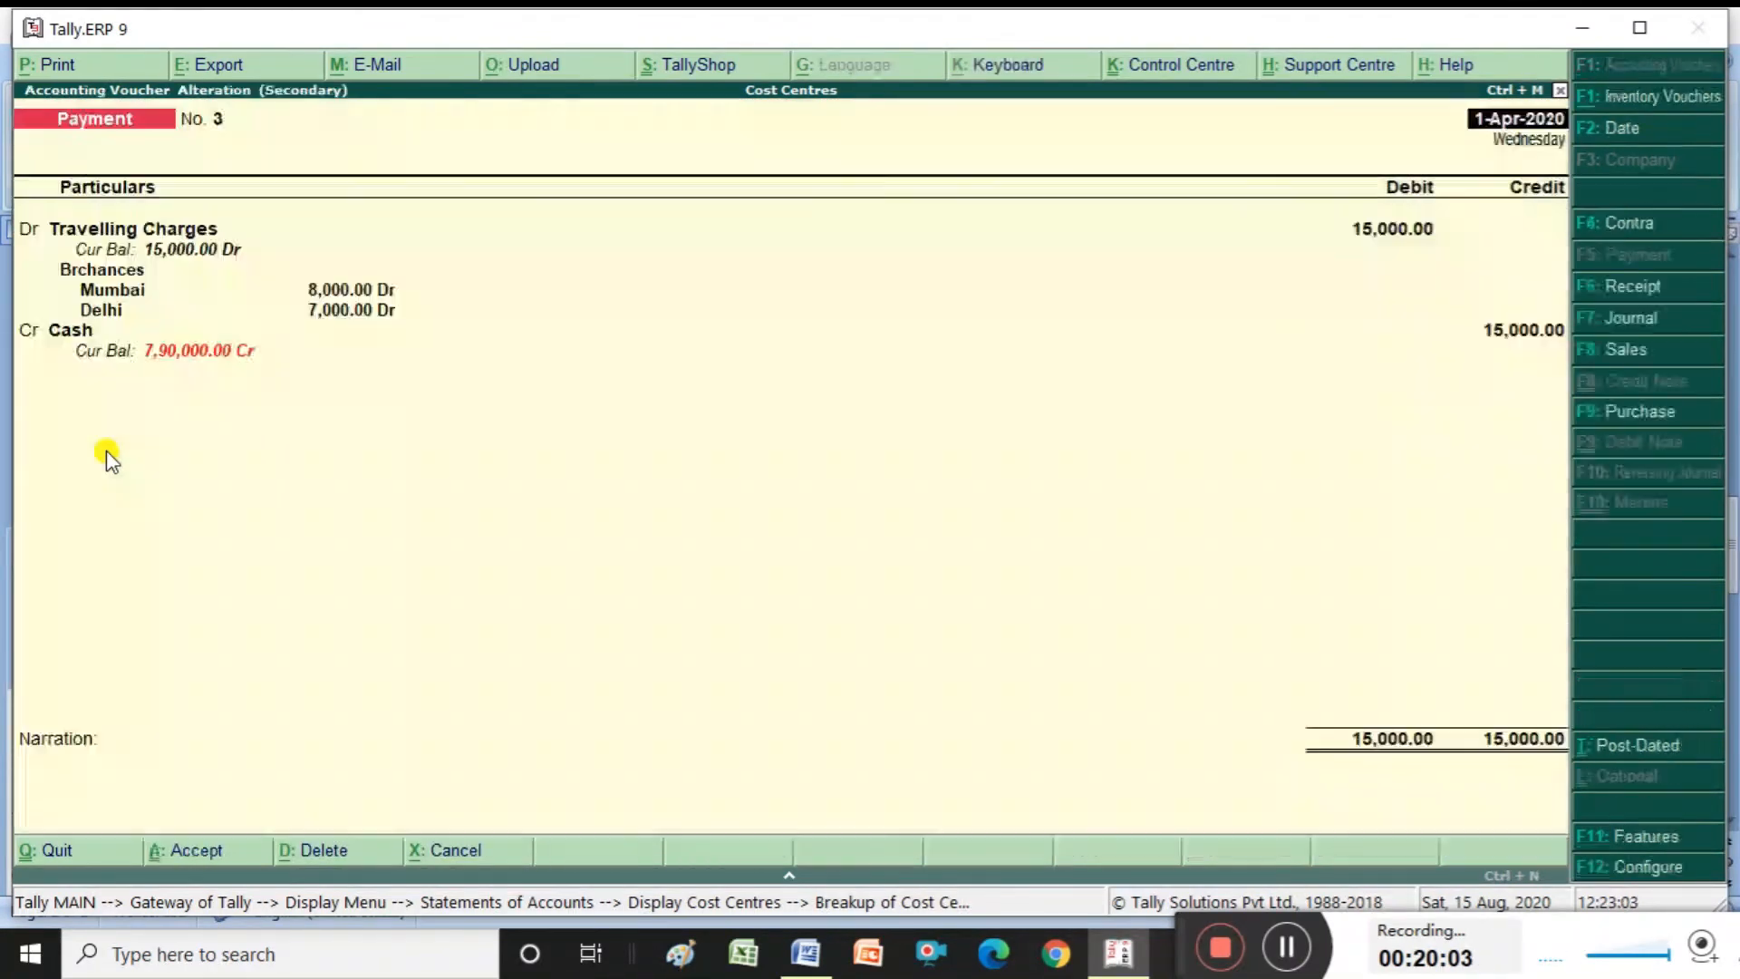
key(Escape)
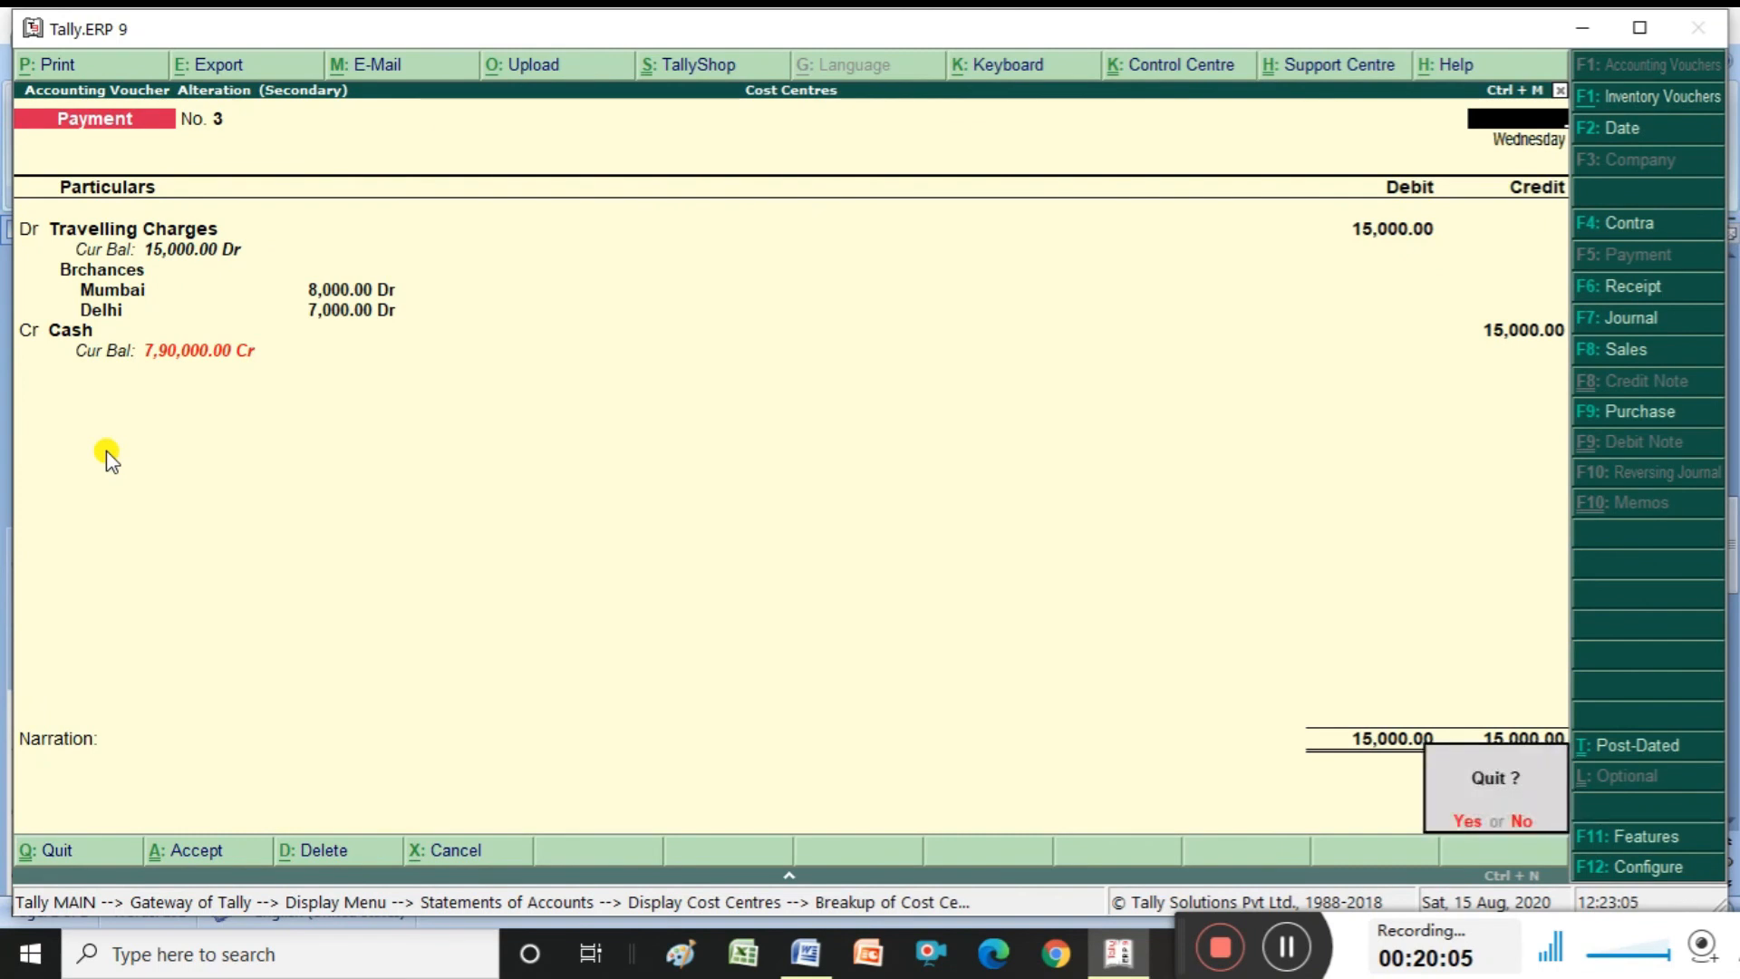
key(y)
key(Escape)
key(Escape)
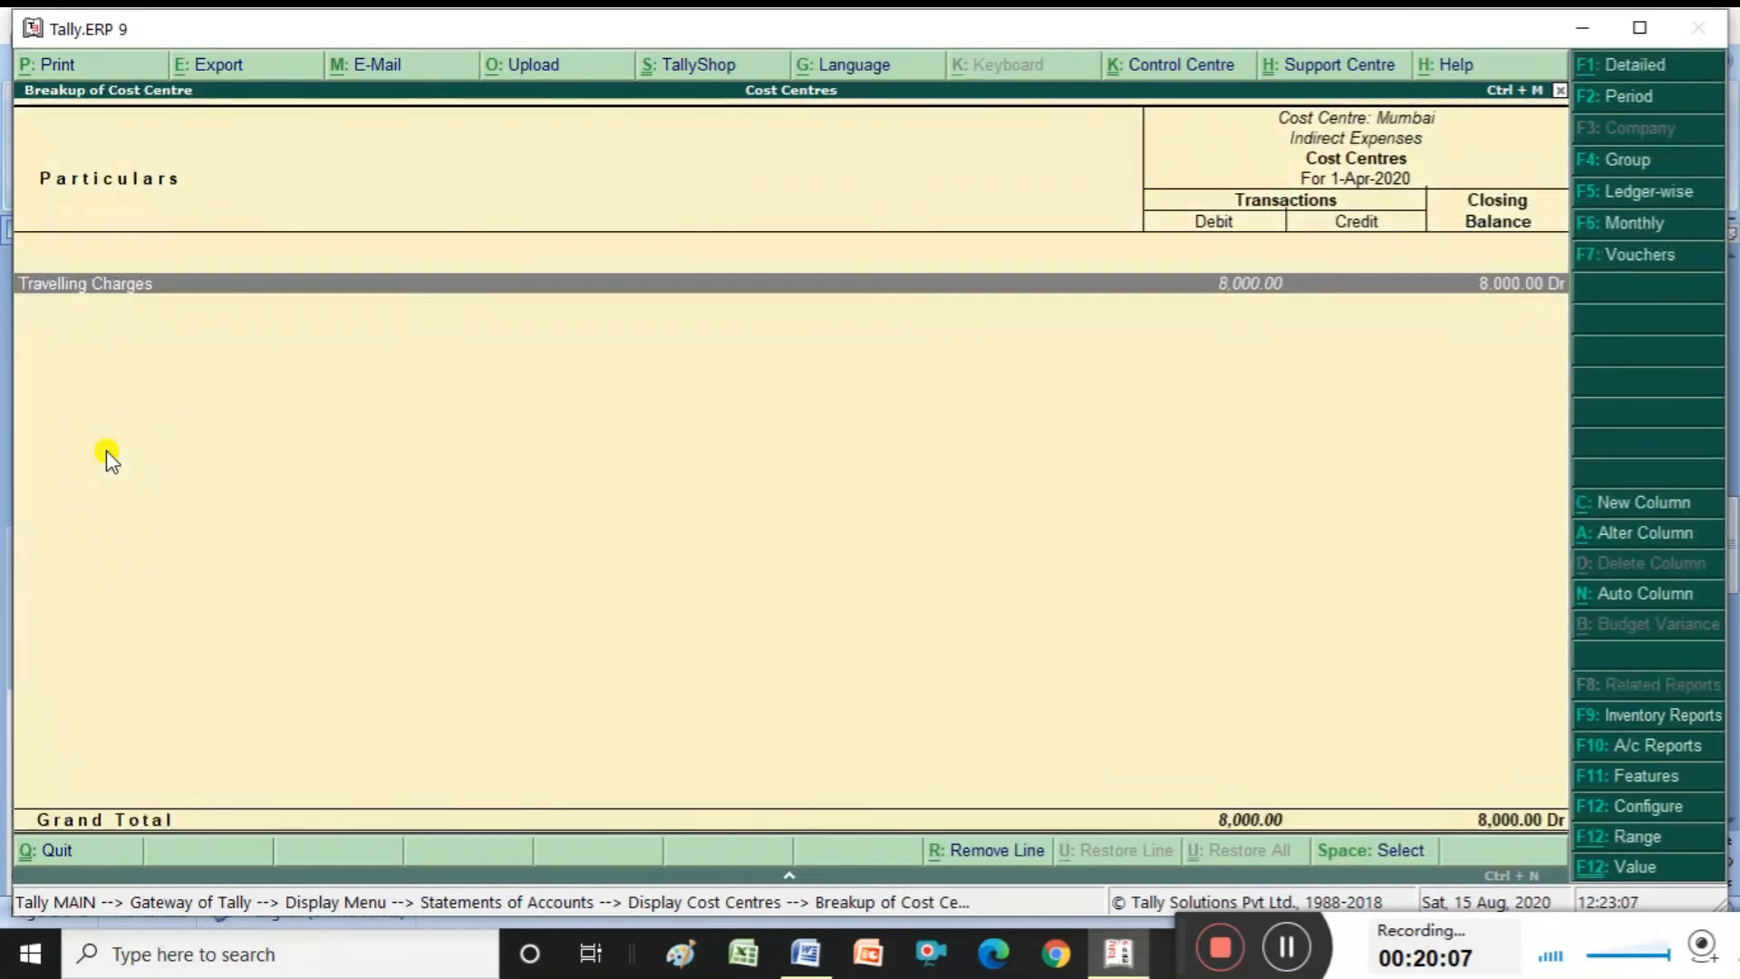
key(Escape)
key(Escape)
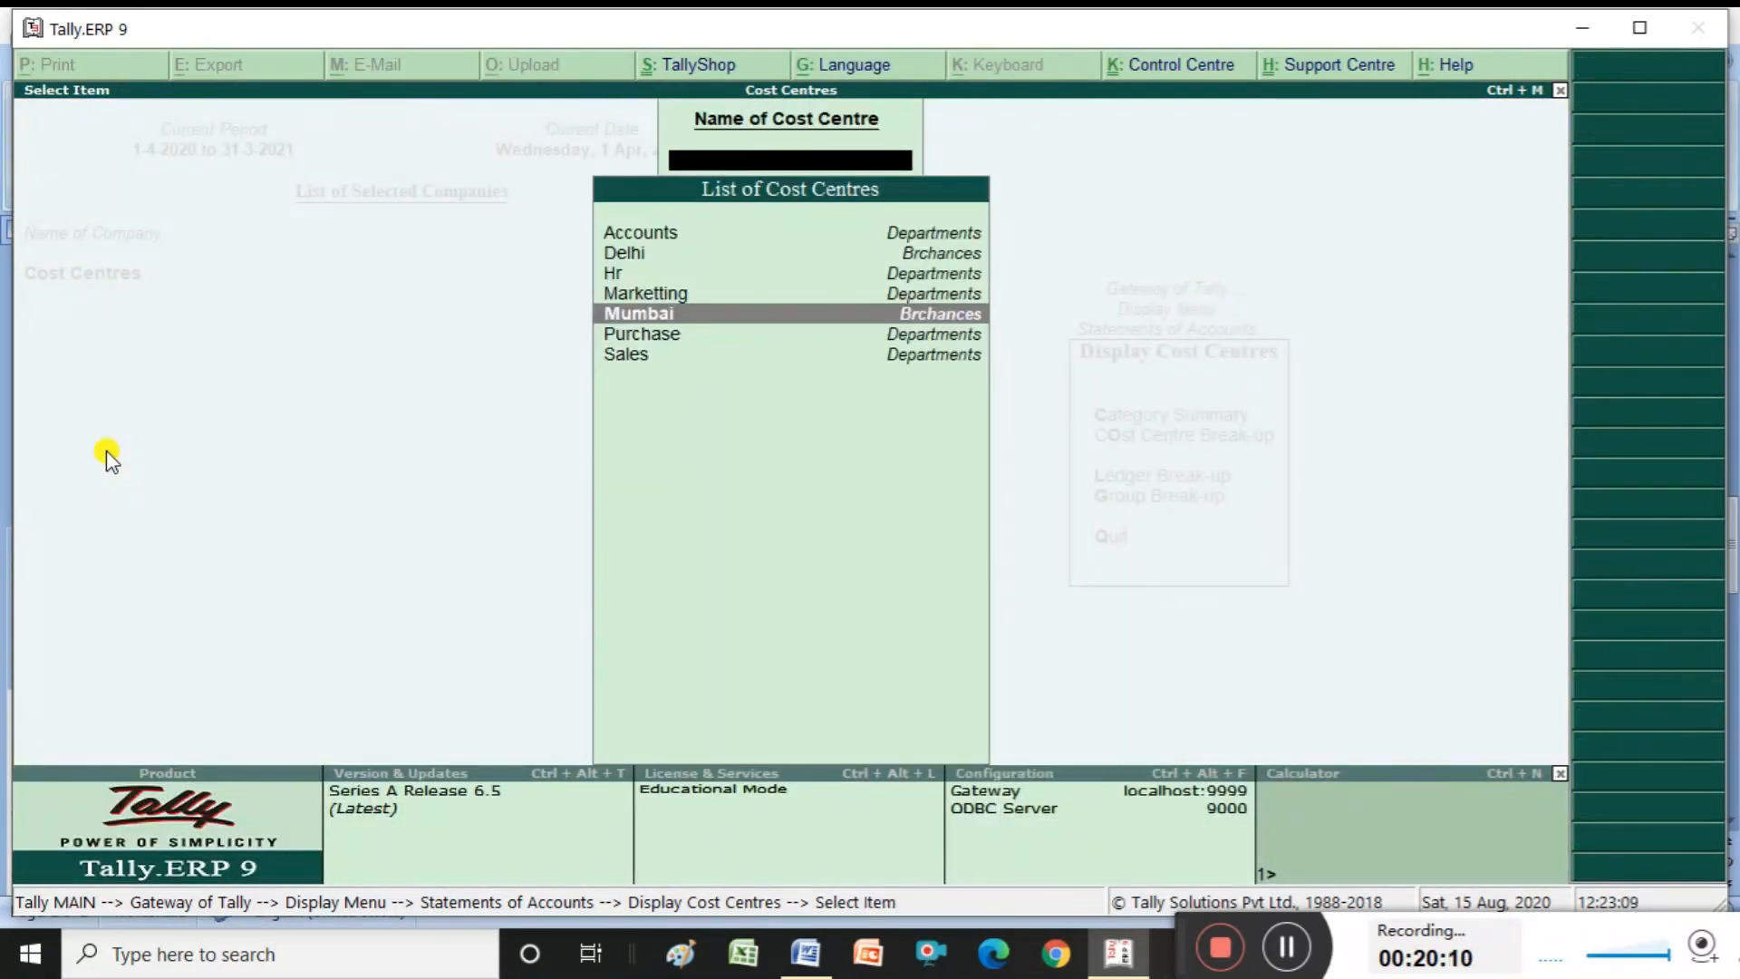
Restart the Cost Centre Break-up report and open it for the Purchase cost centre
key(Escape)
key(Return)
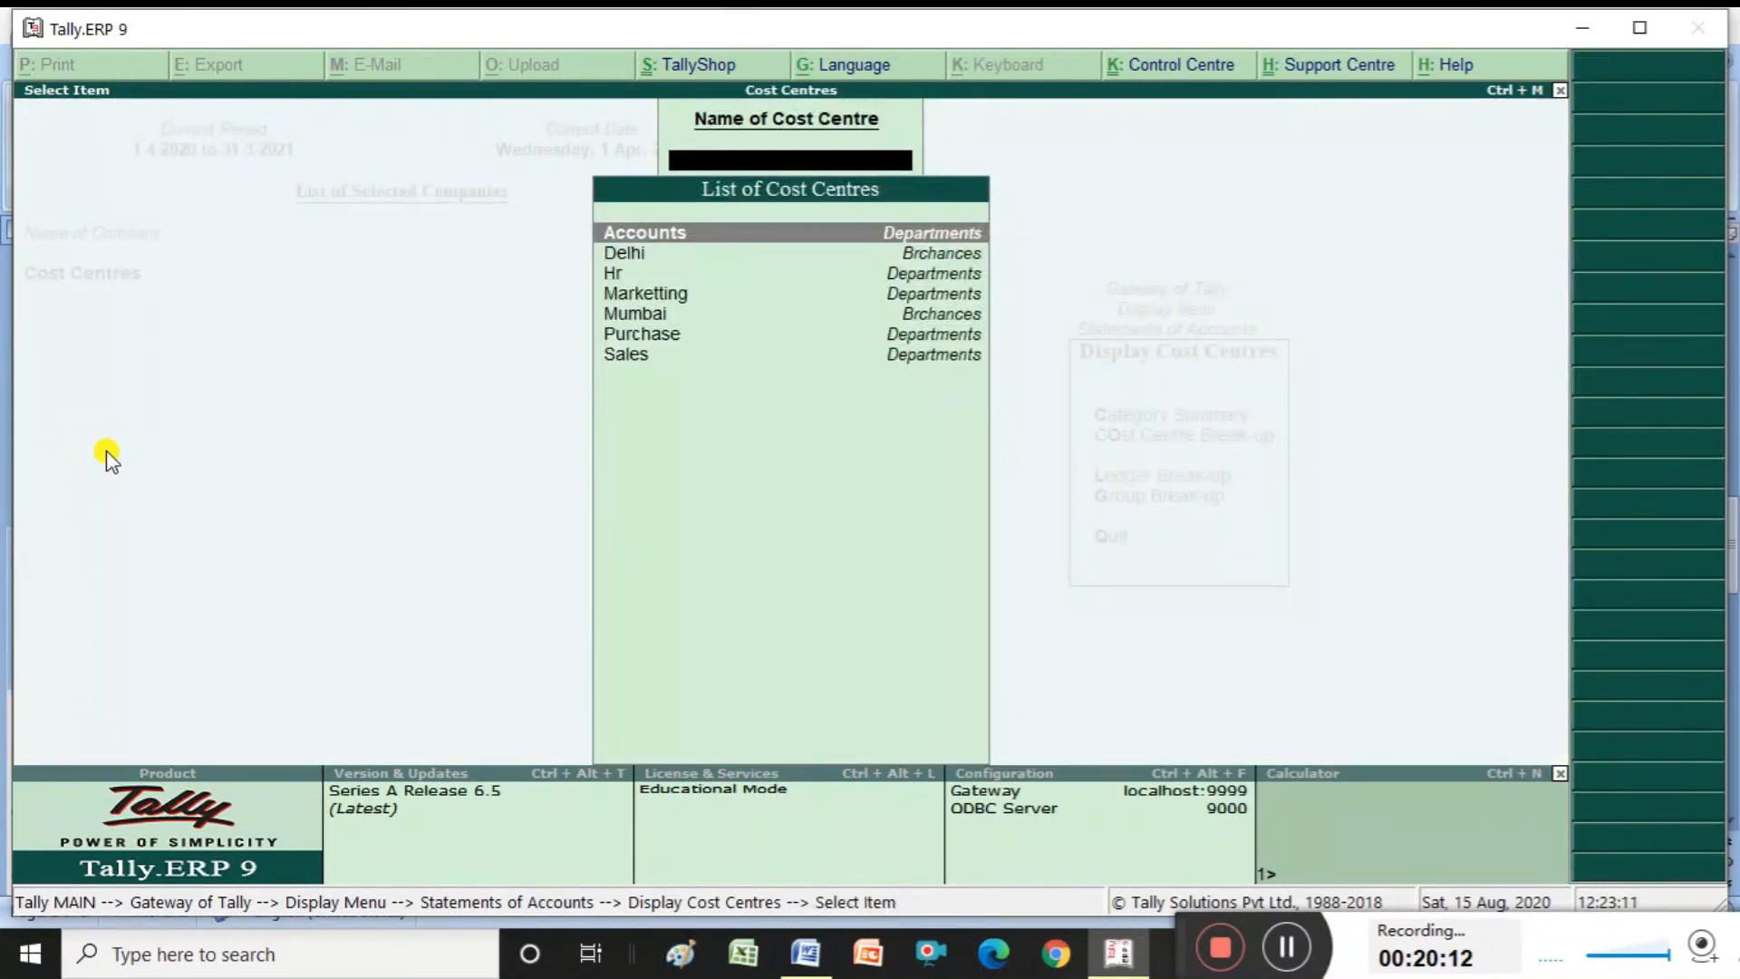
key(Down)
key(Down)
key(Down)
key(Down)
key(Down)
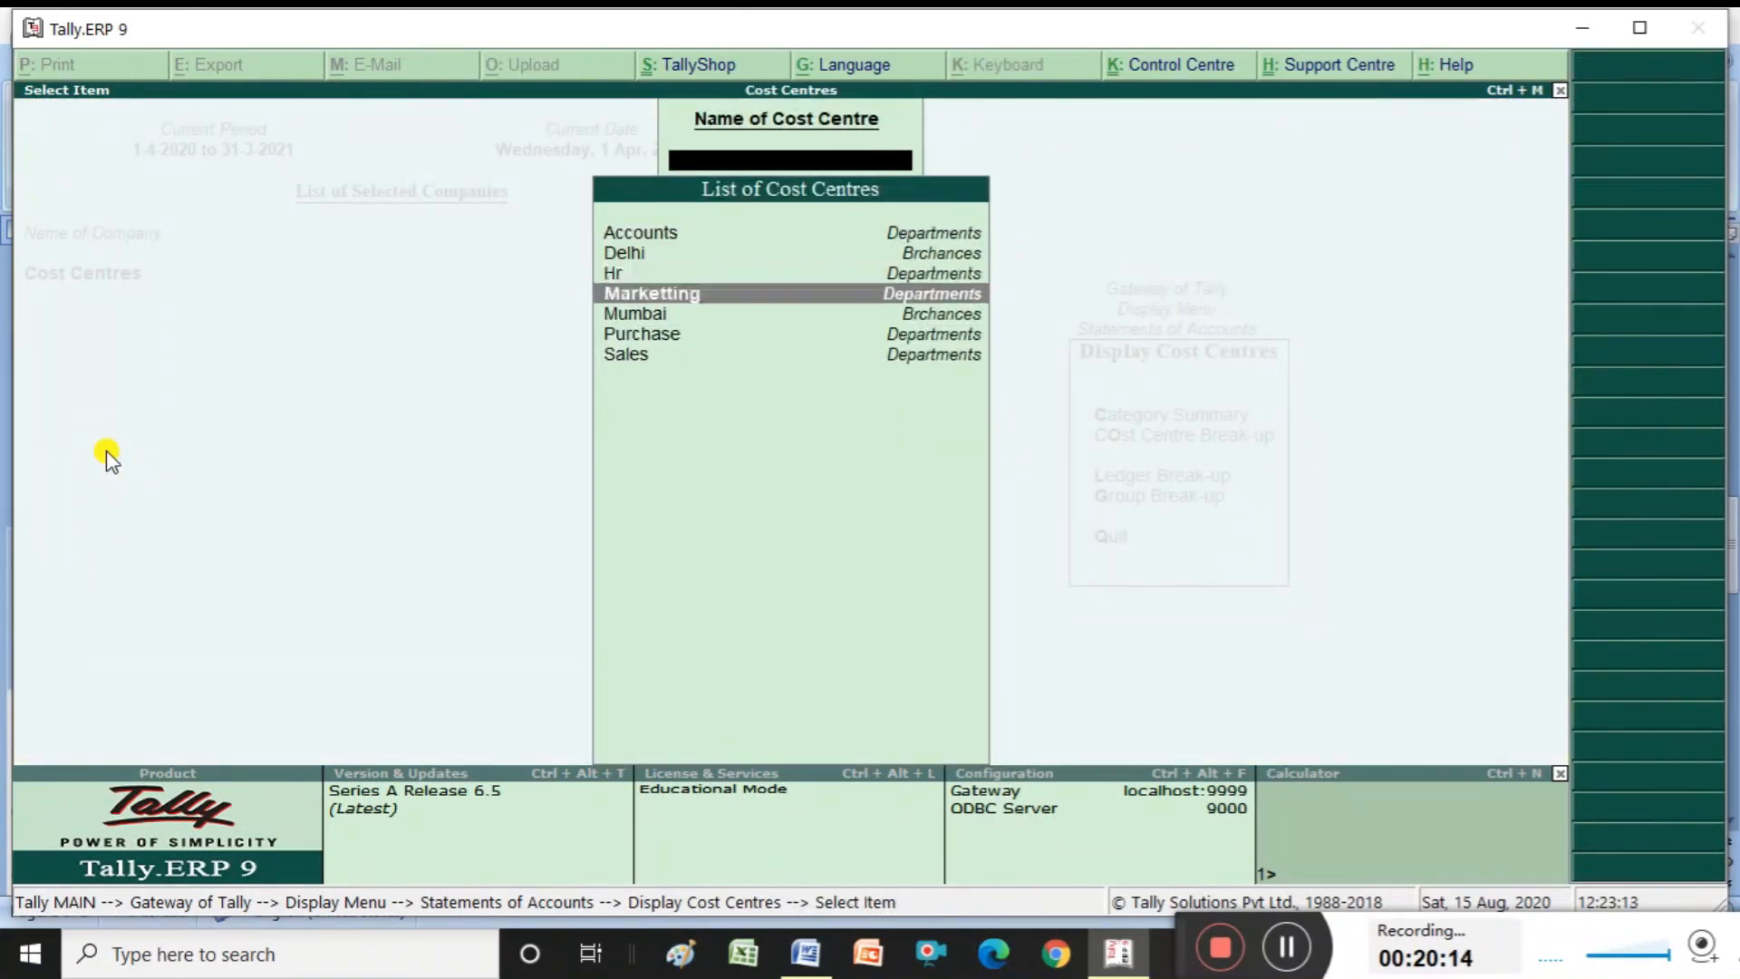
key(Return)
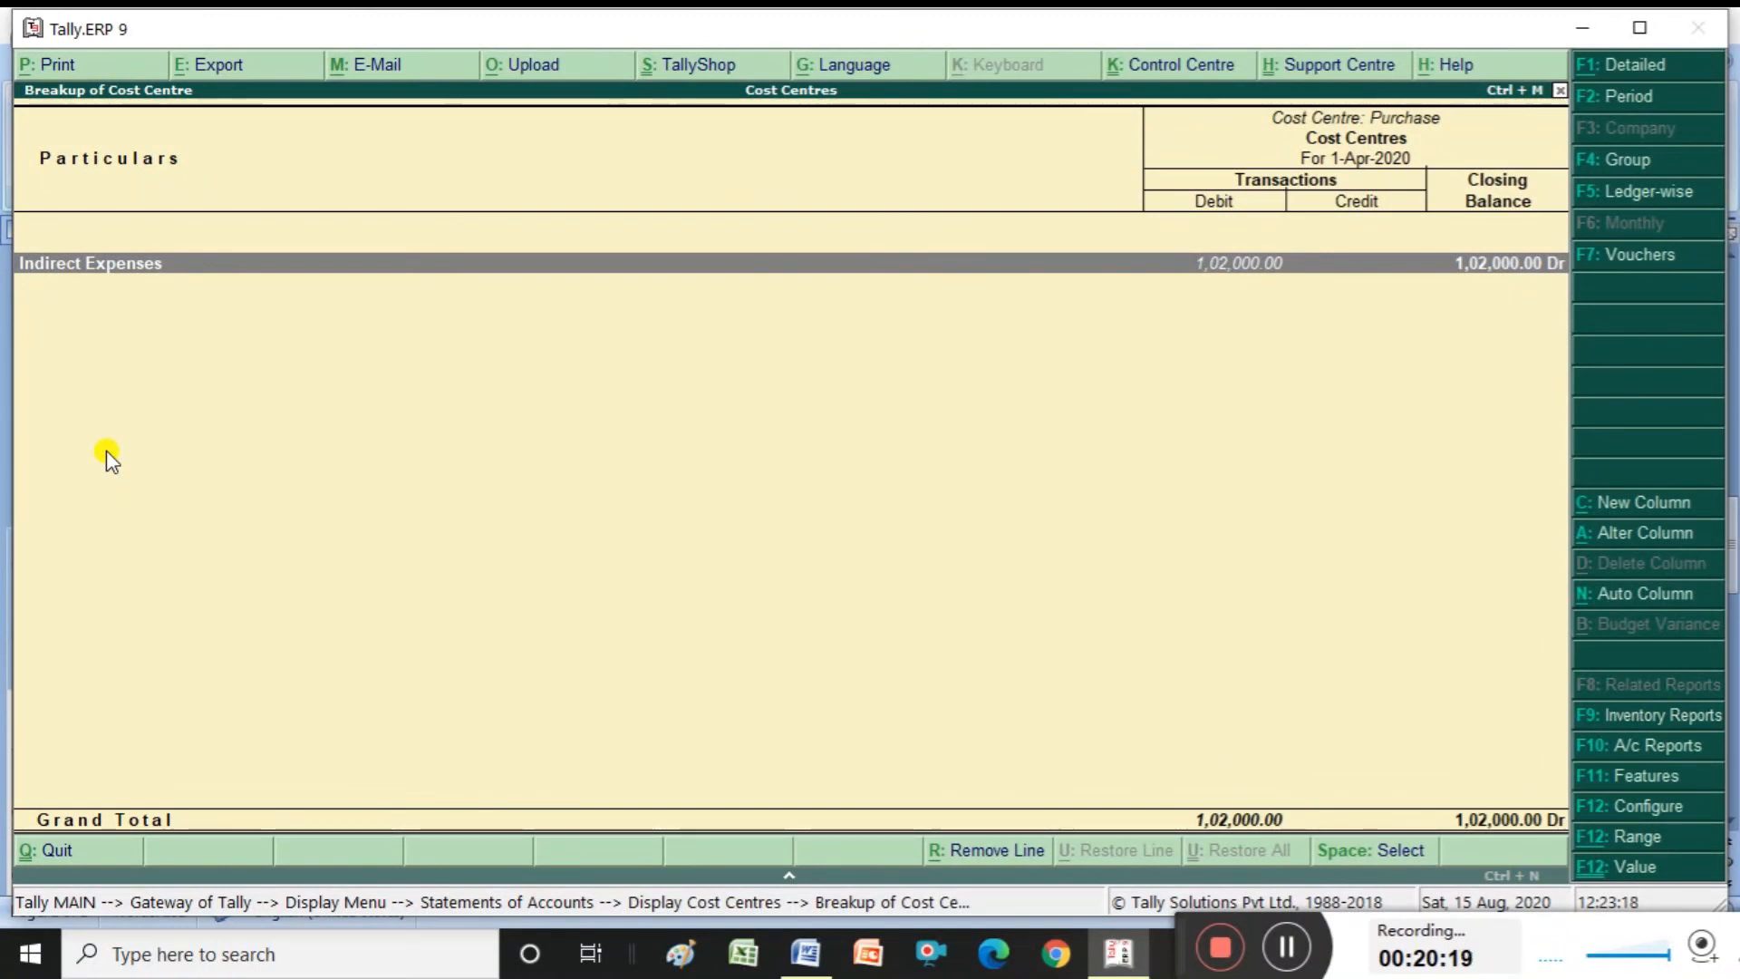
Drill down through Purchase's Indirect Expenses to the April Salaries payment voucher, and return to the cost centre's ledger list
key(Return)
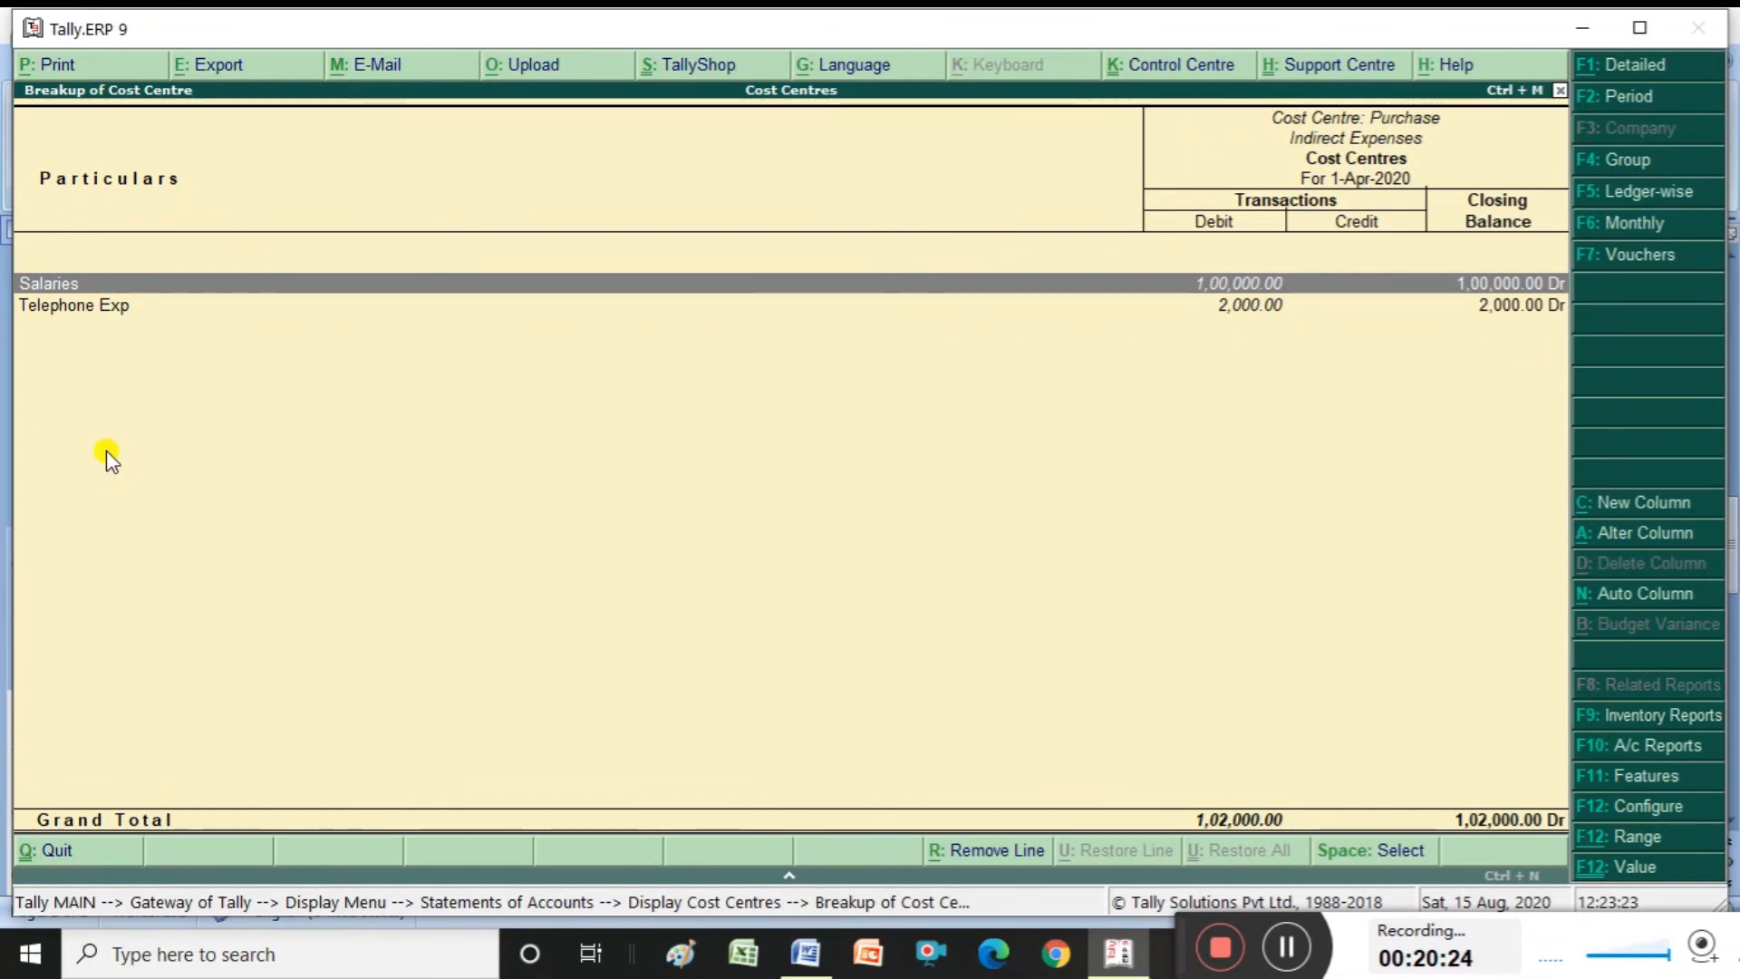
key(Return)
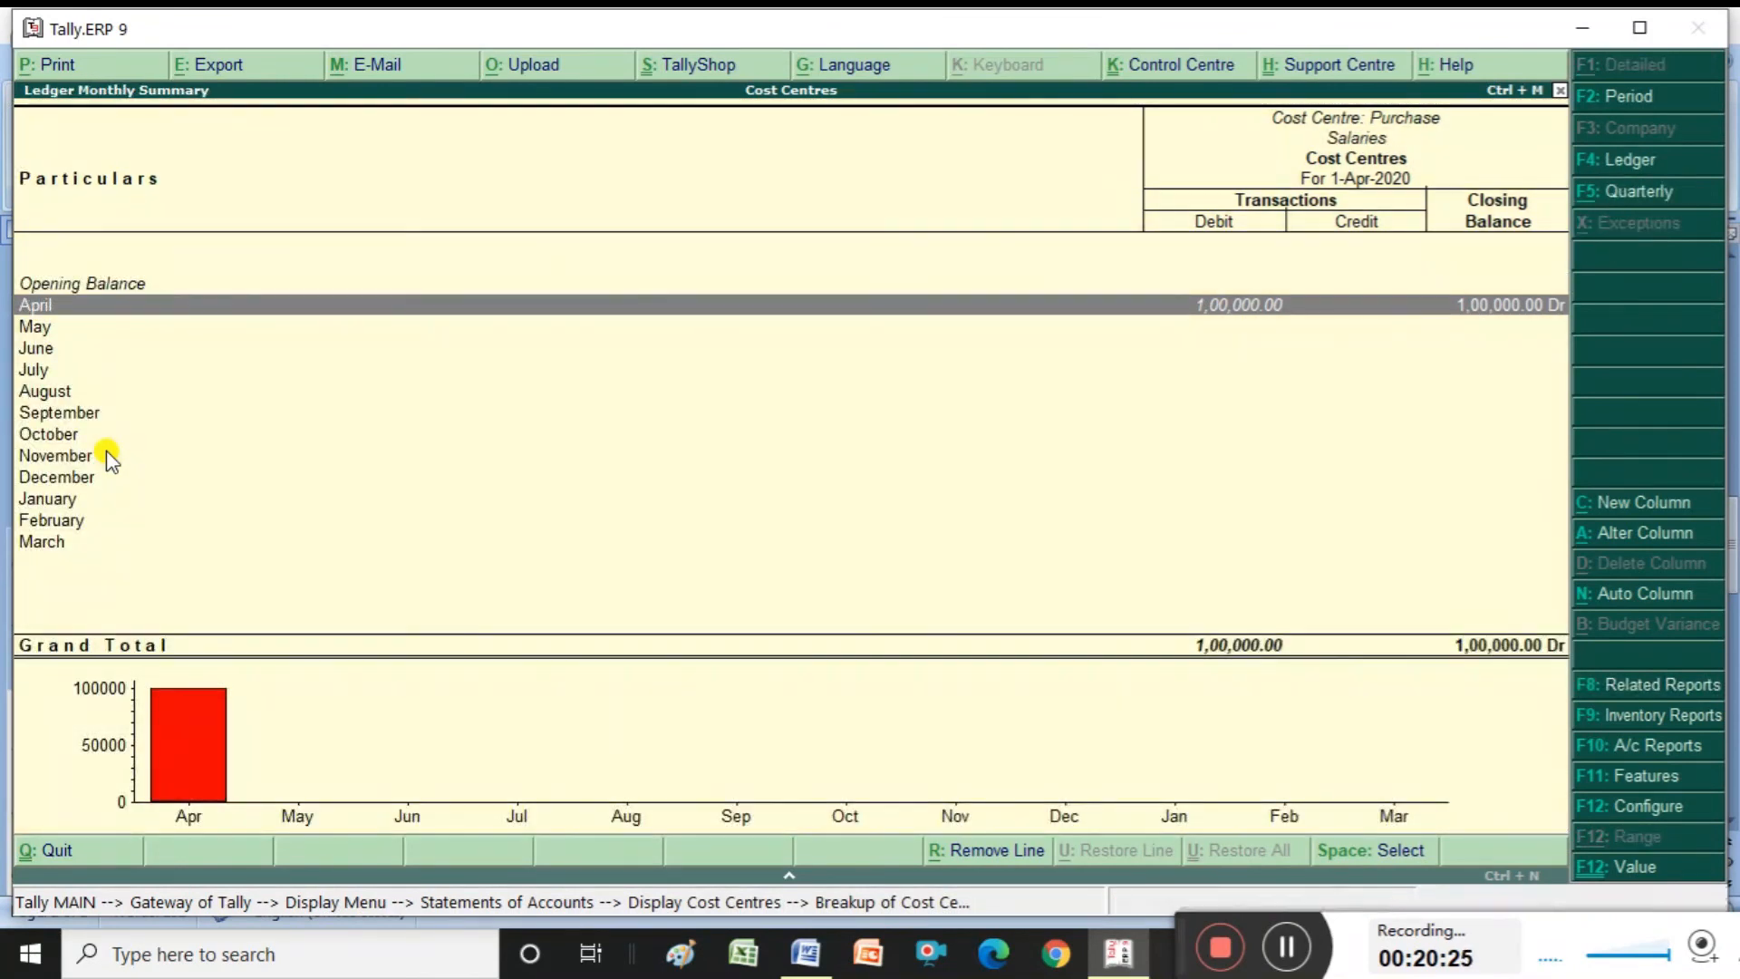
key(Return)
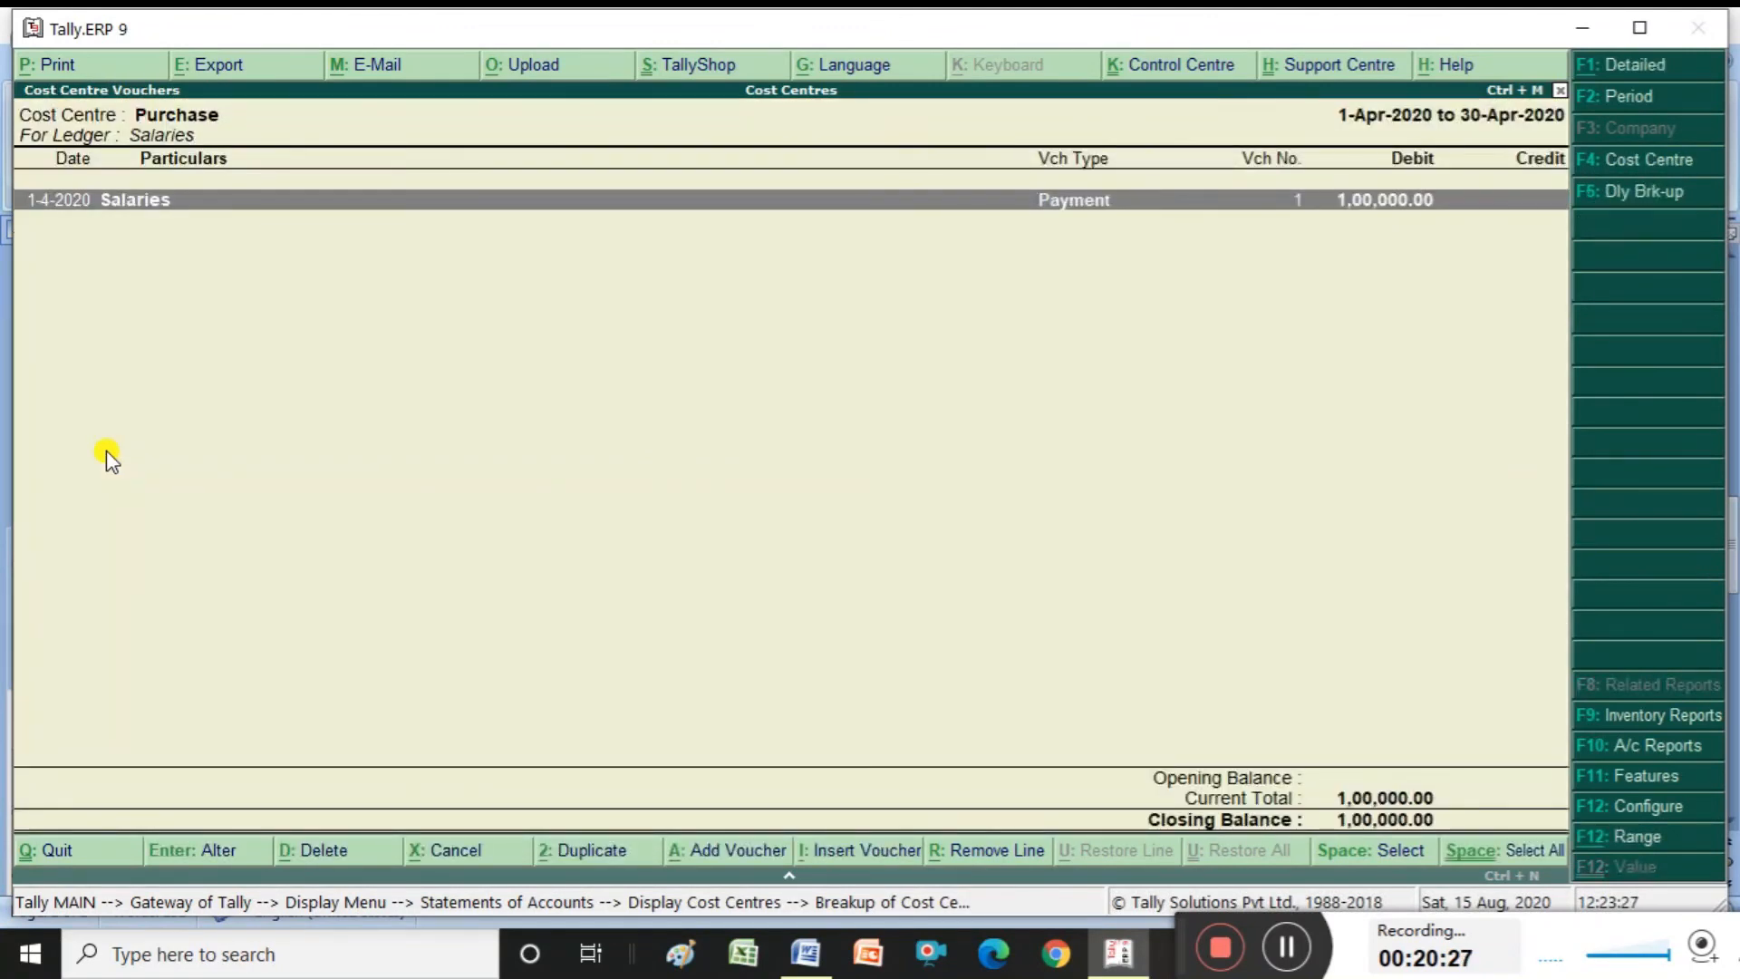
key(Return)
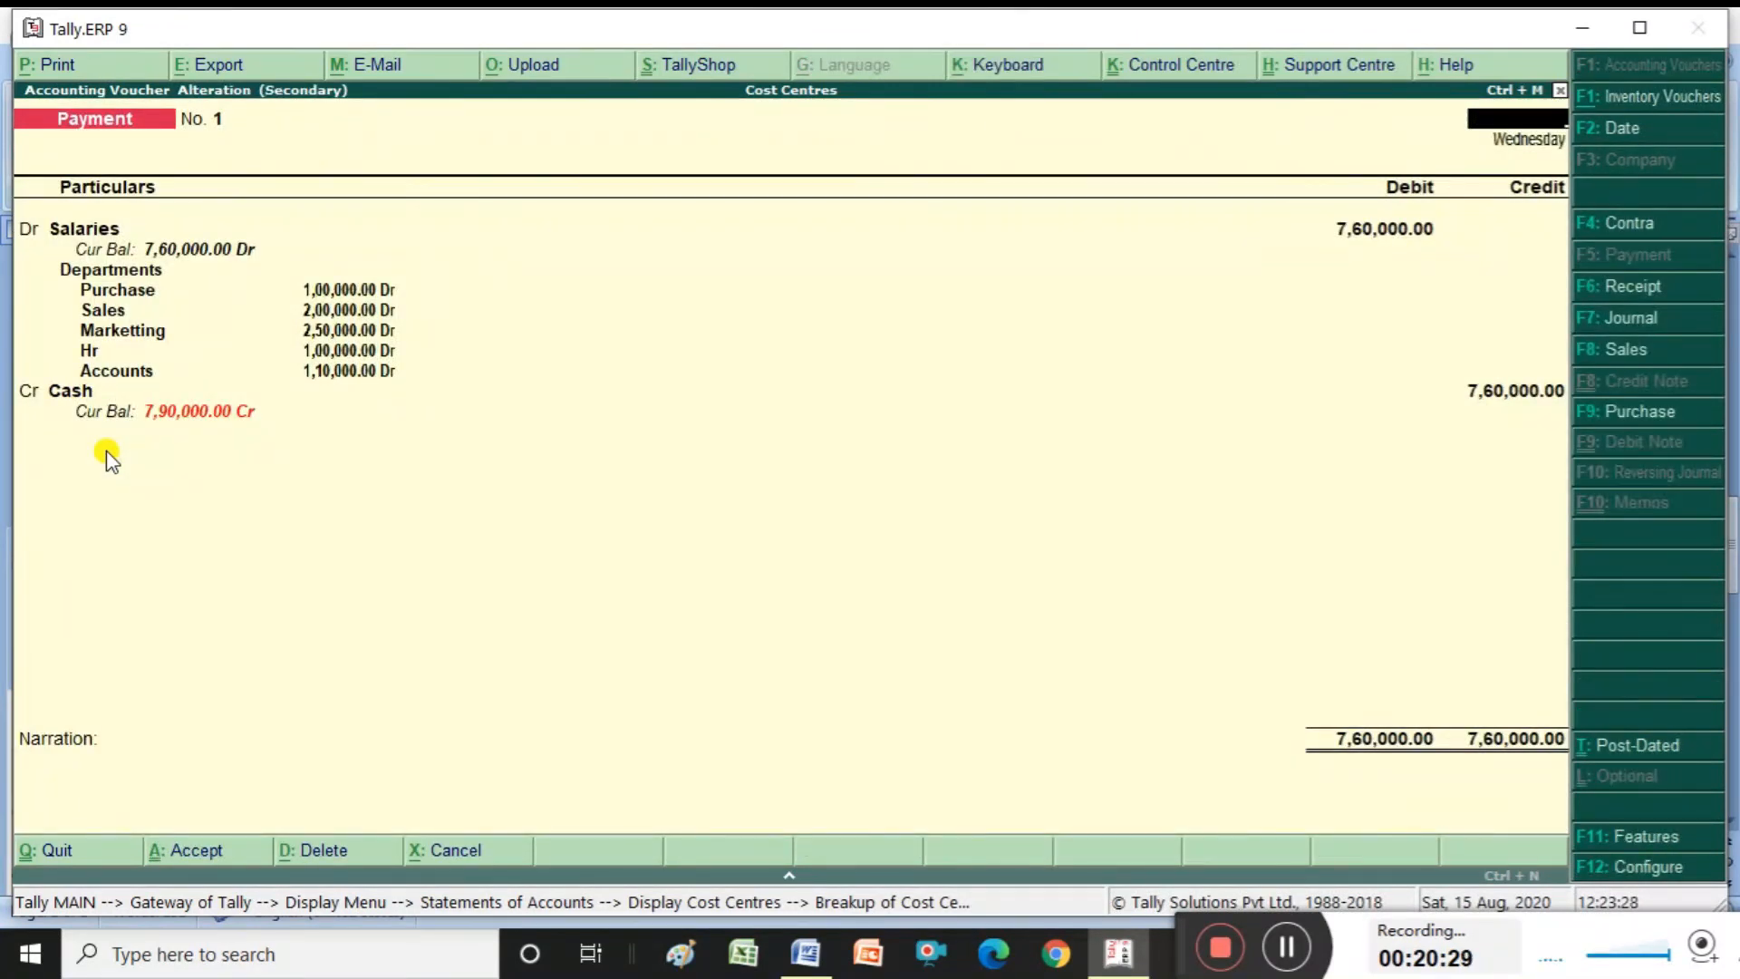
key(Escape)
key(Escape)
key(Escape)
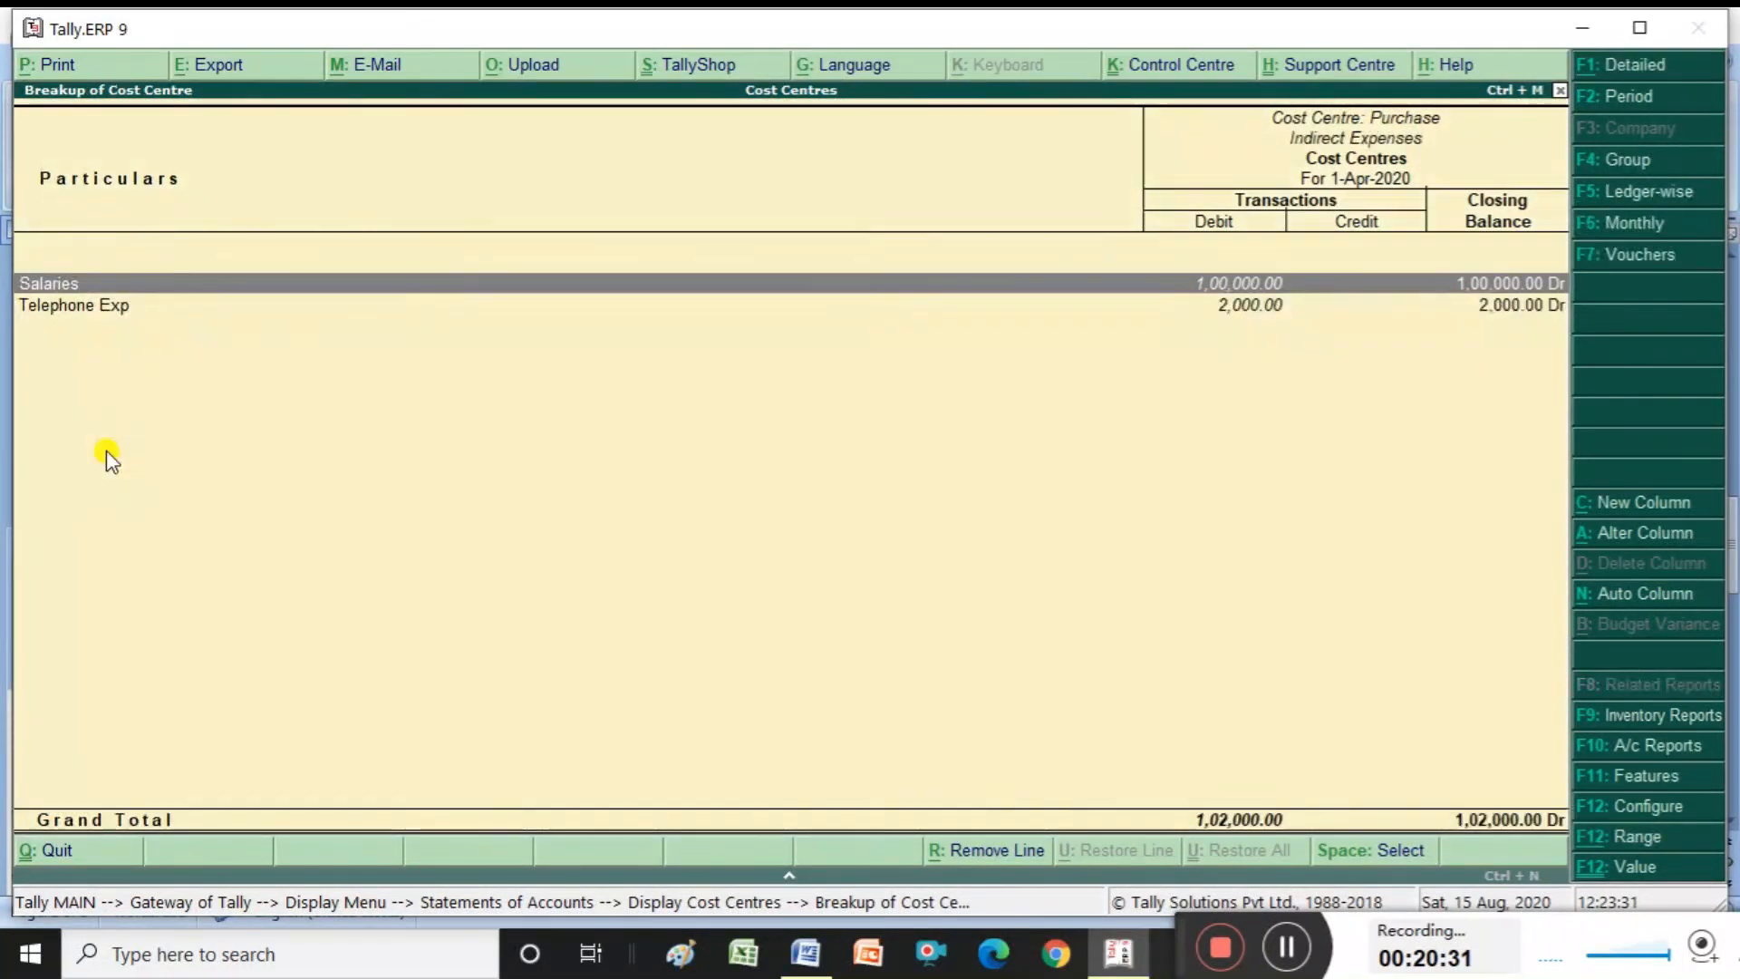
Close the Purchase cost centre's break-up and open the Ledger Break-up report for the Salaries ledger
key(Escape)
key(Escape)
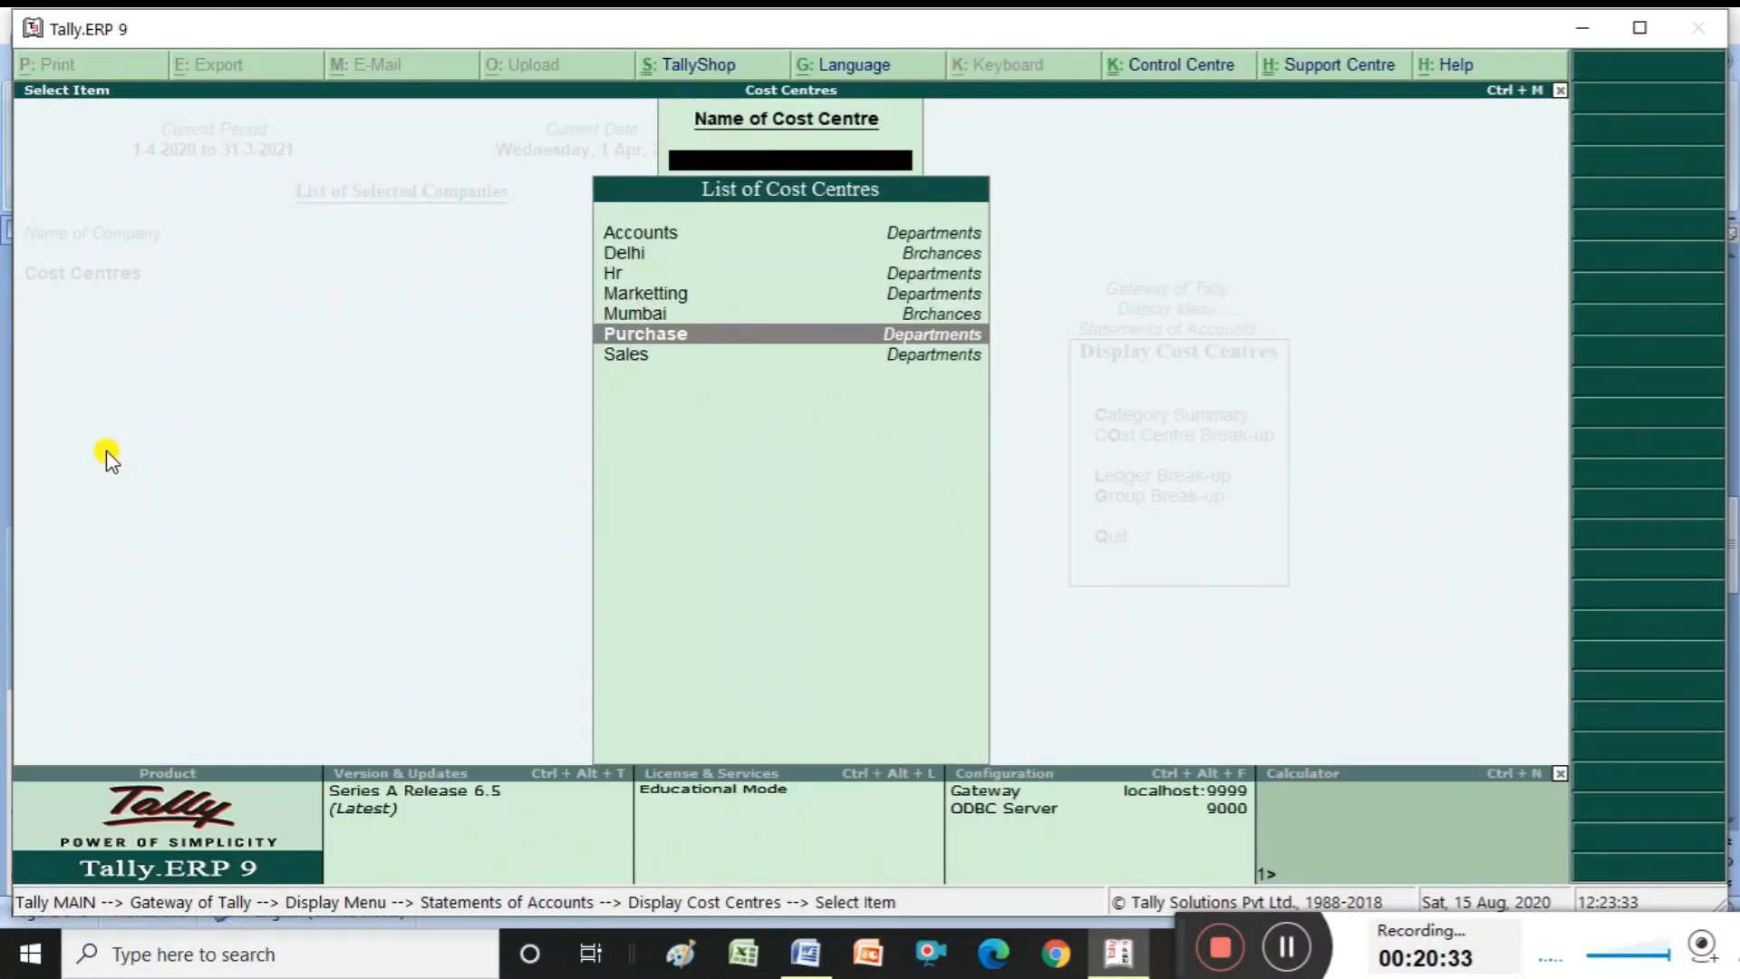
key(Escape)
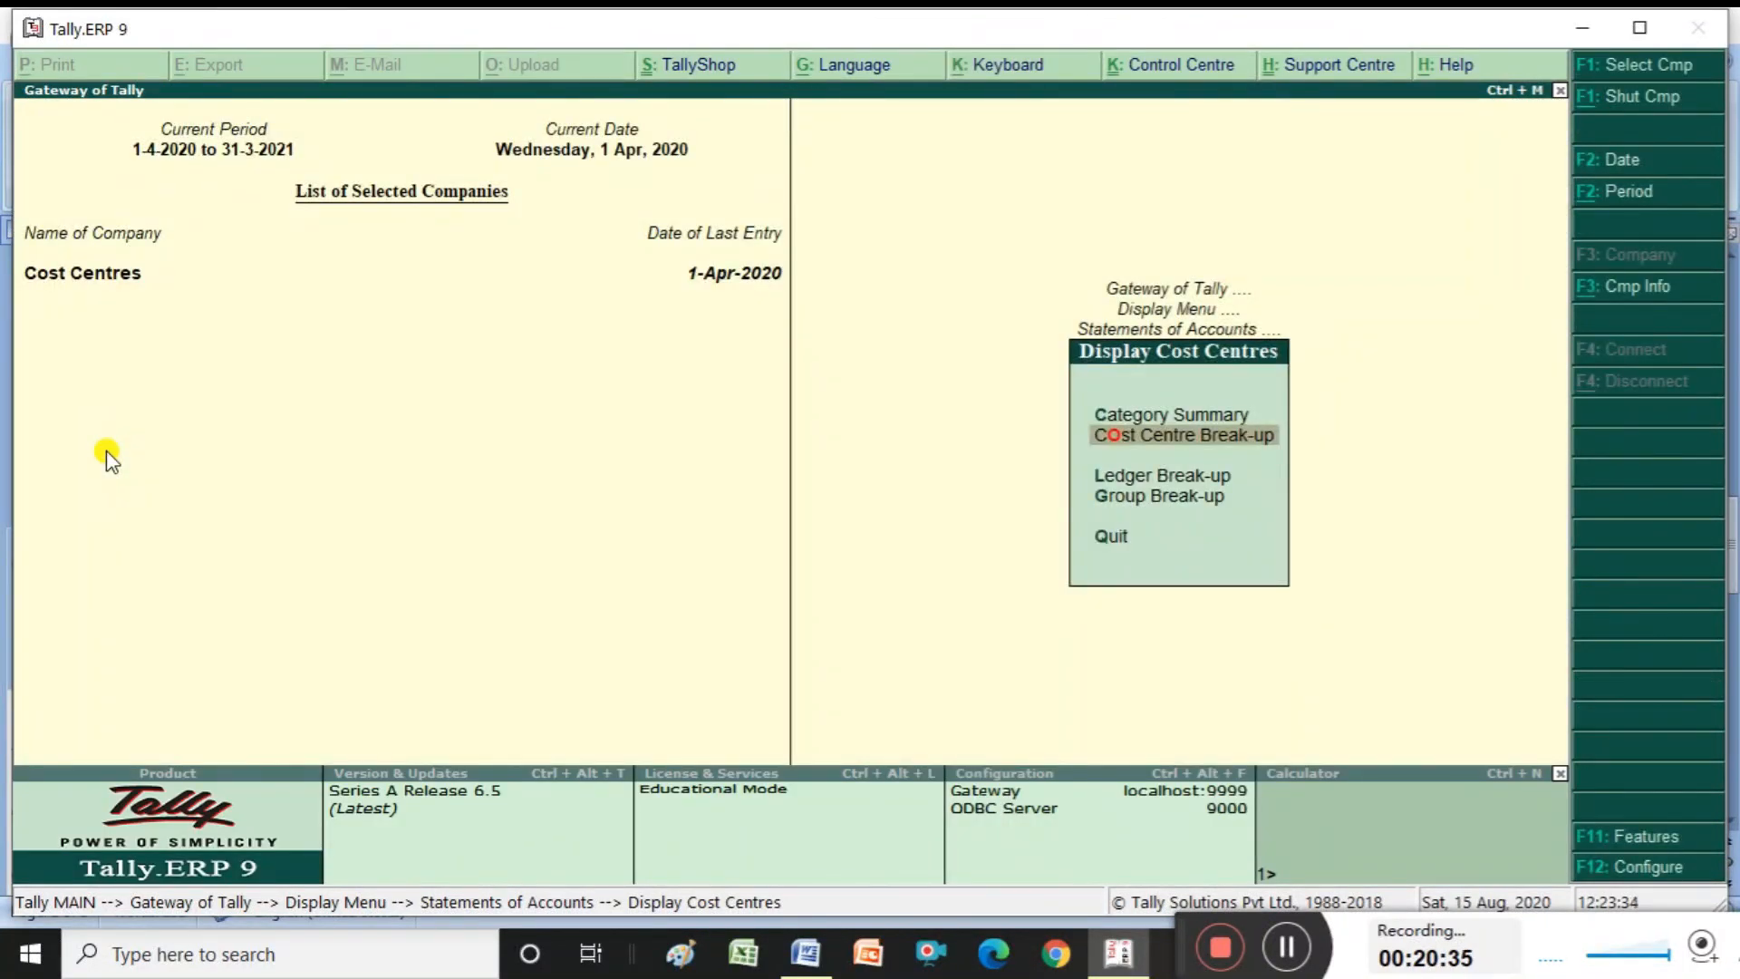
key(Down)
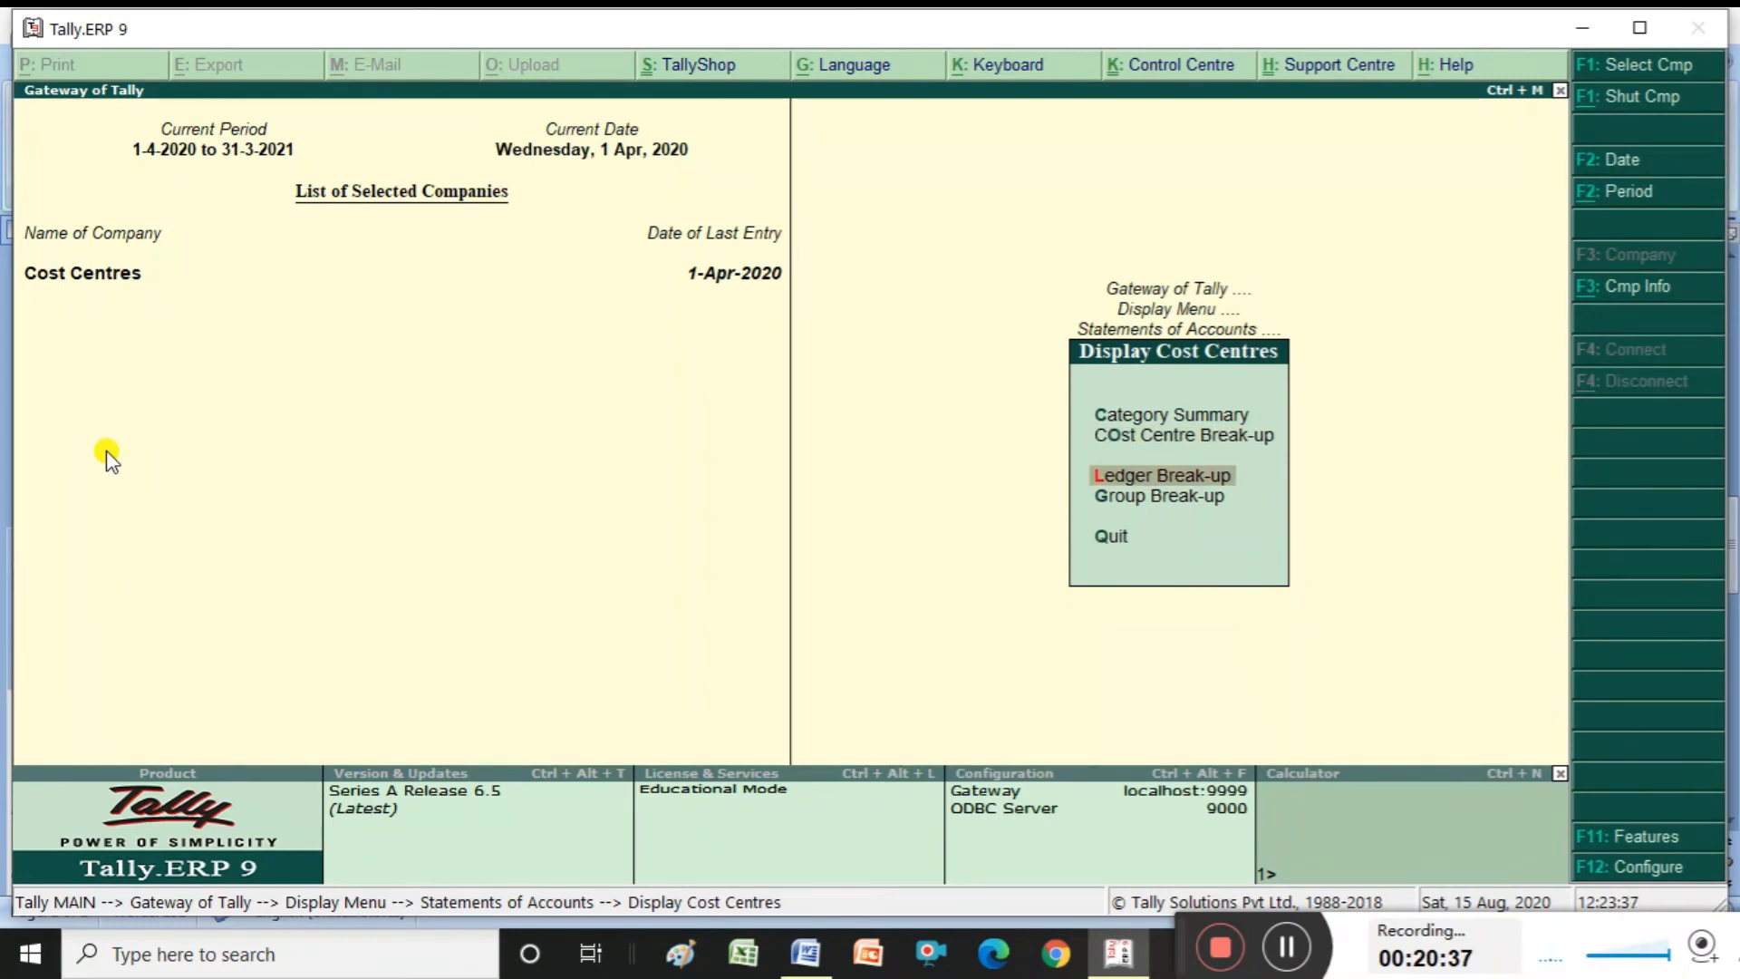
key(Return)
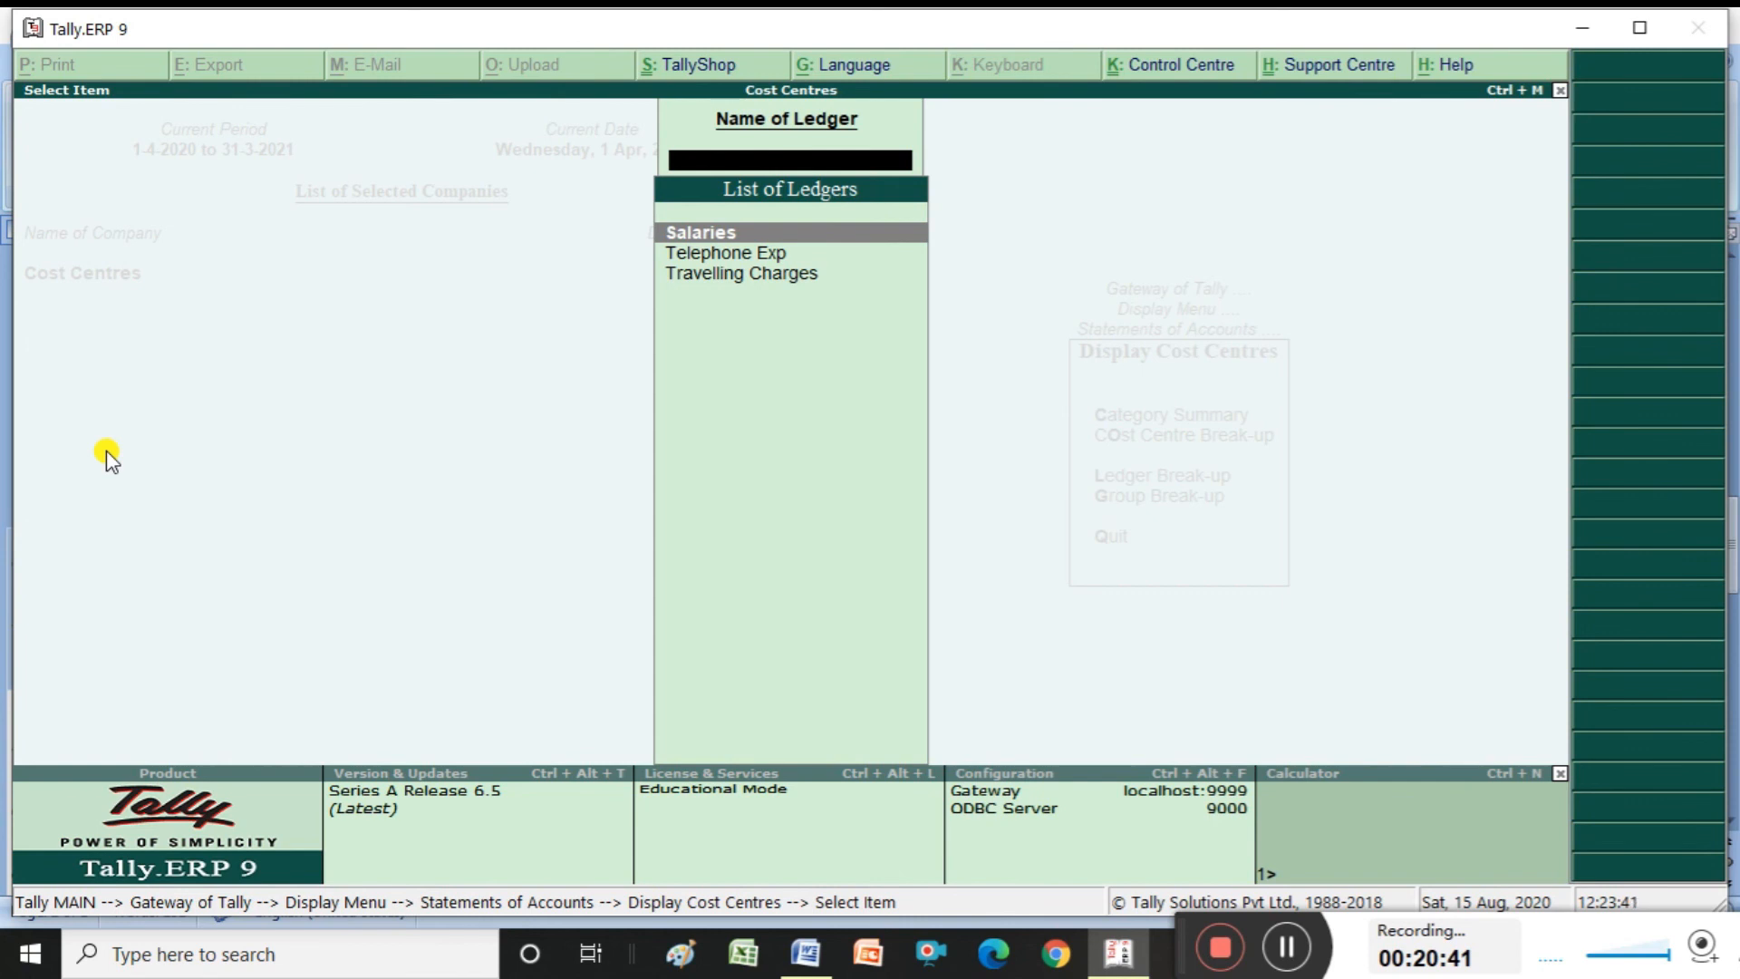
key(Return)
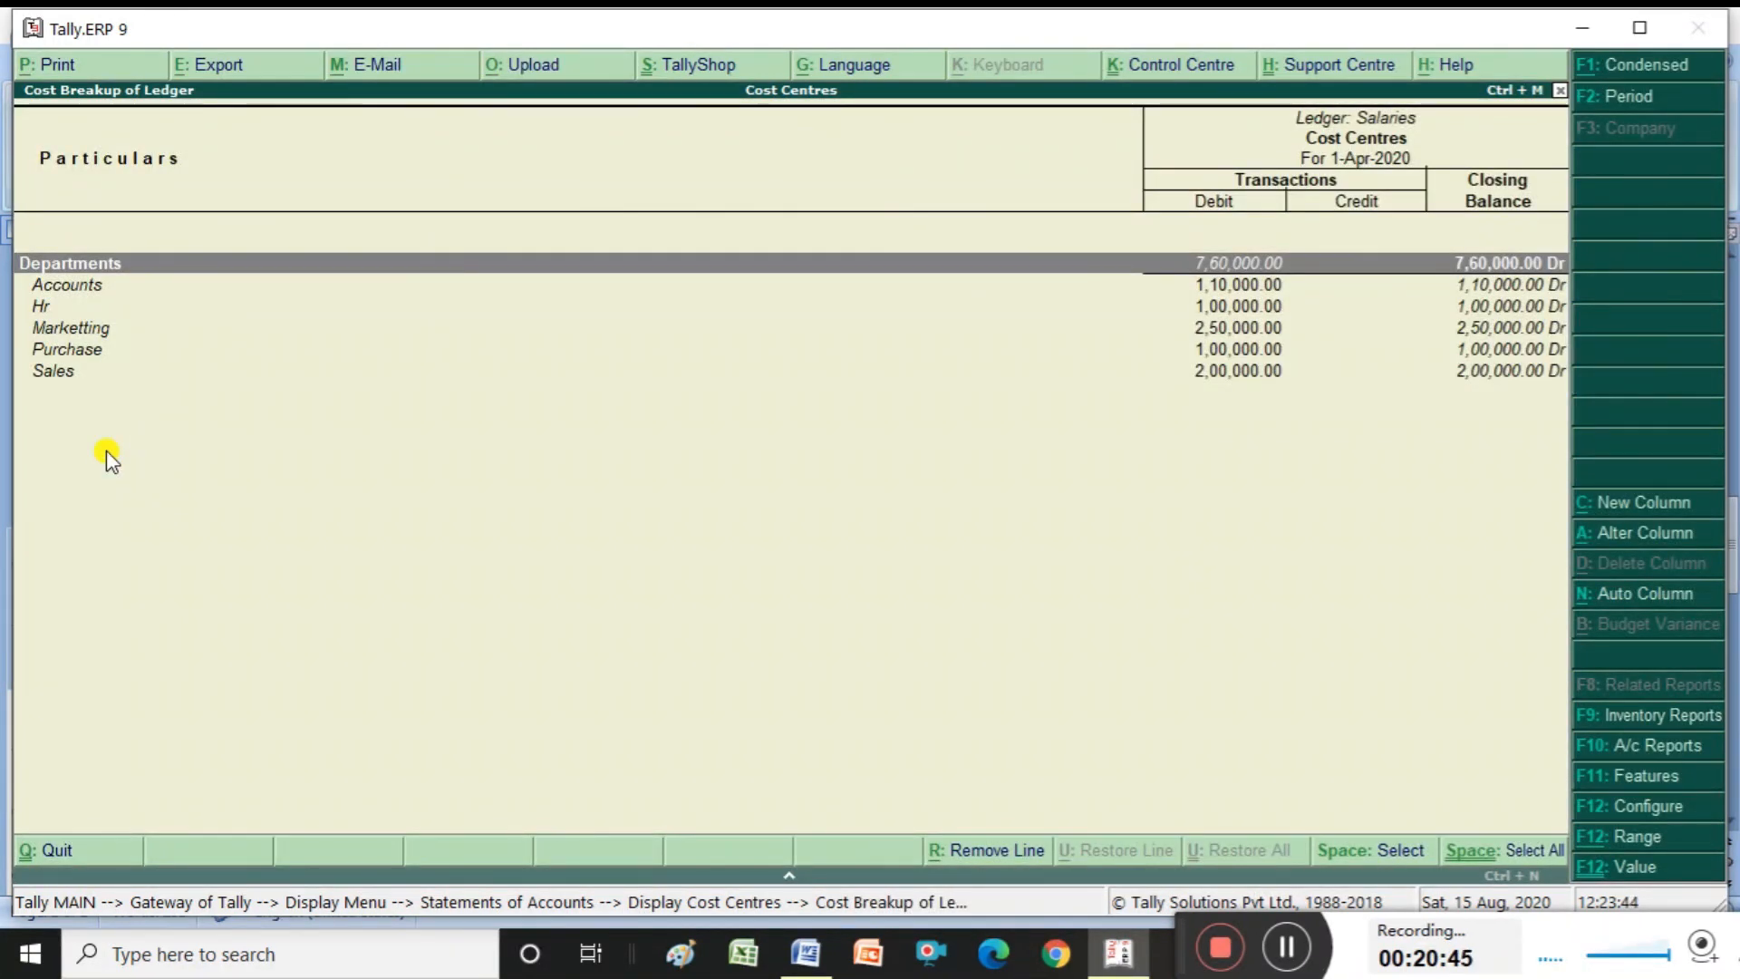
Go through the department cost centres in the Salaries break-up and return to the ledger list
key(Down)
key(Down)
key(Down)
key(Down)
key(Down)
key(Escape)
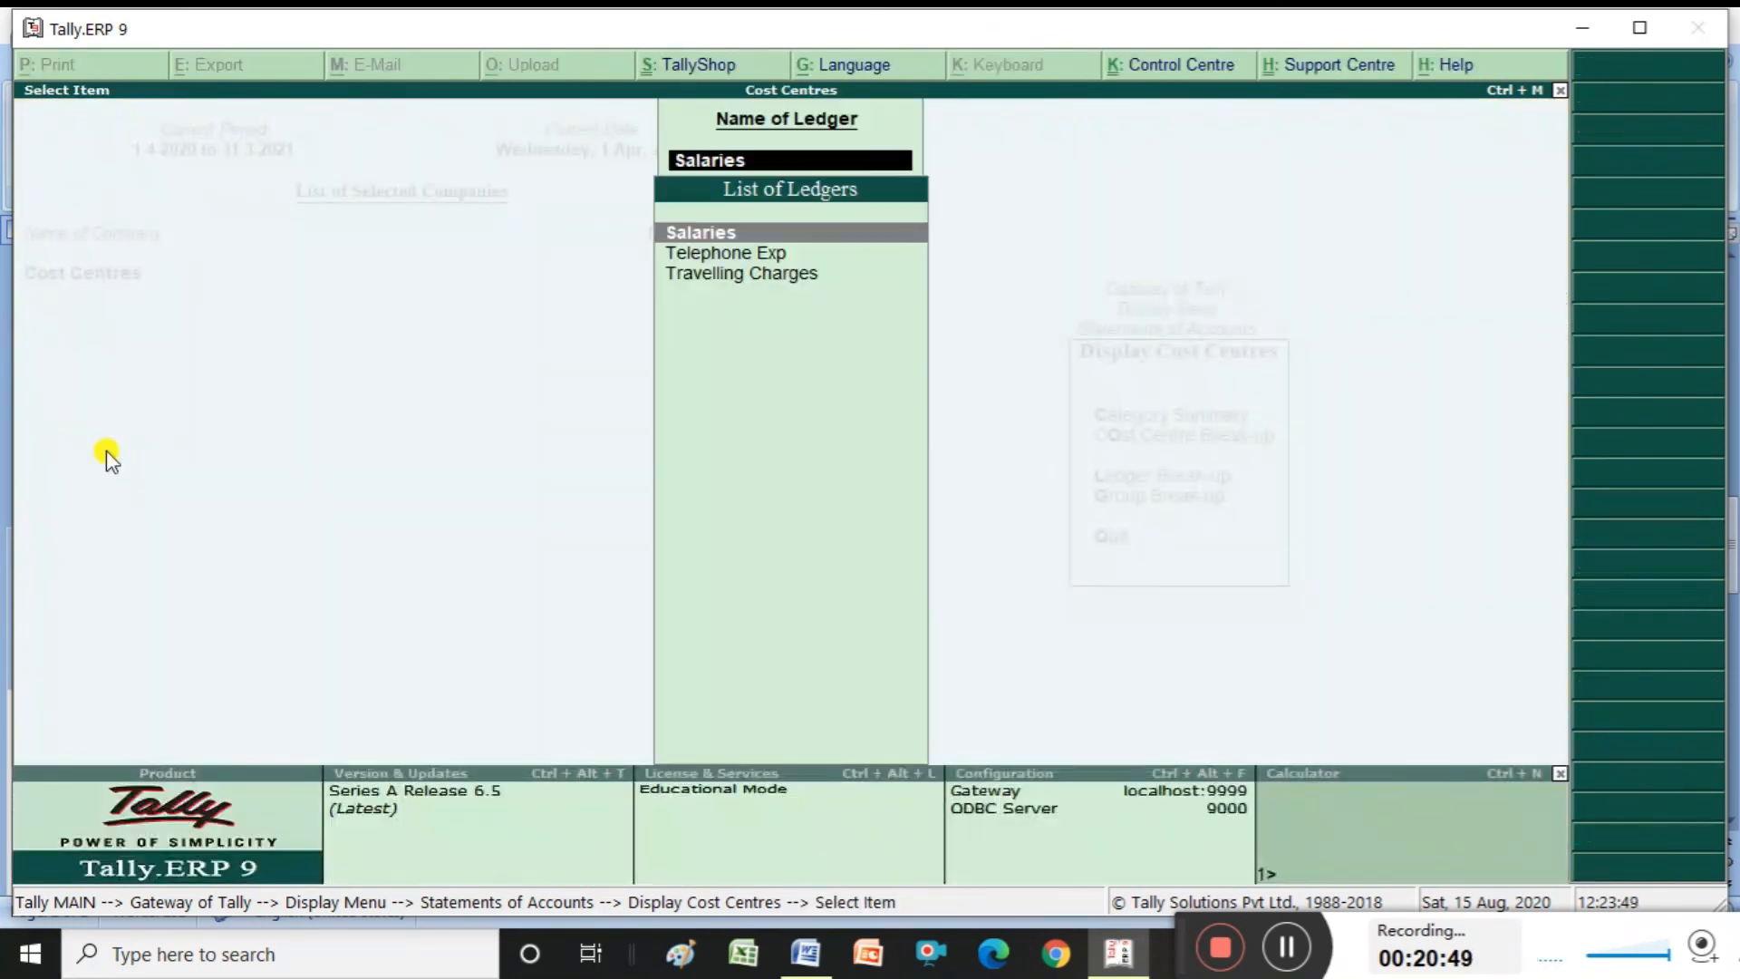
View the cost centre break-ups of the Telephone Exp and Travelling Charges ledgers, and return to the ledger list
key(Down)
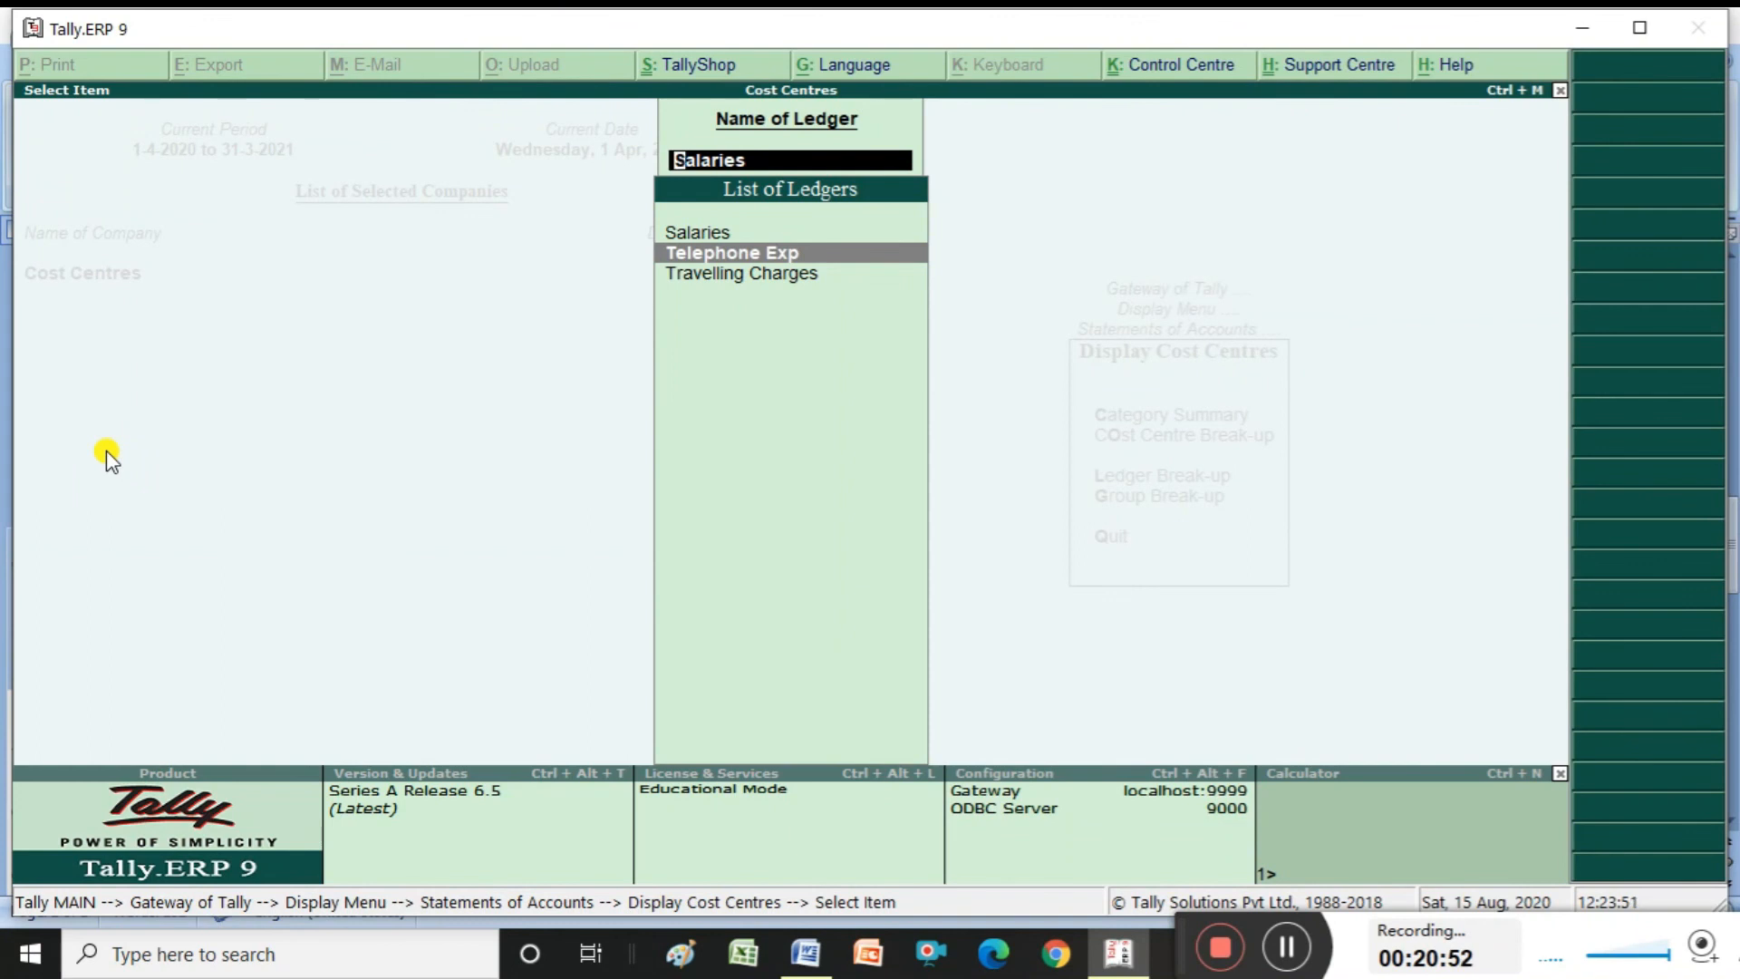
key(Return)
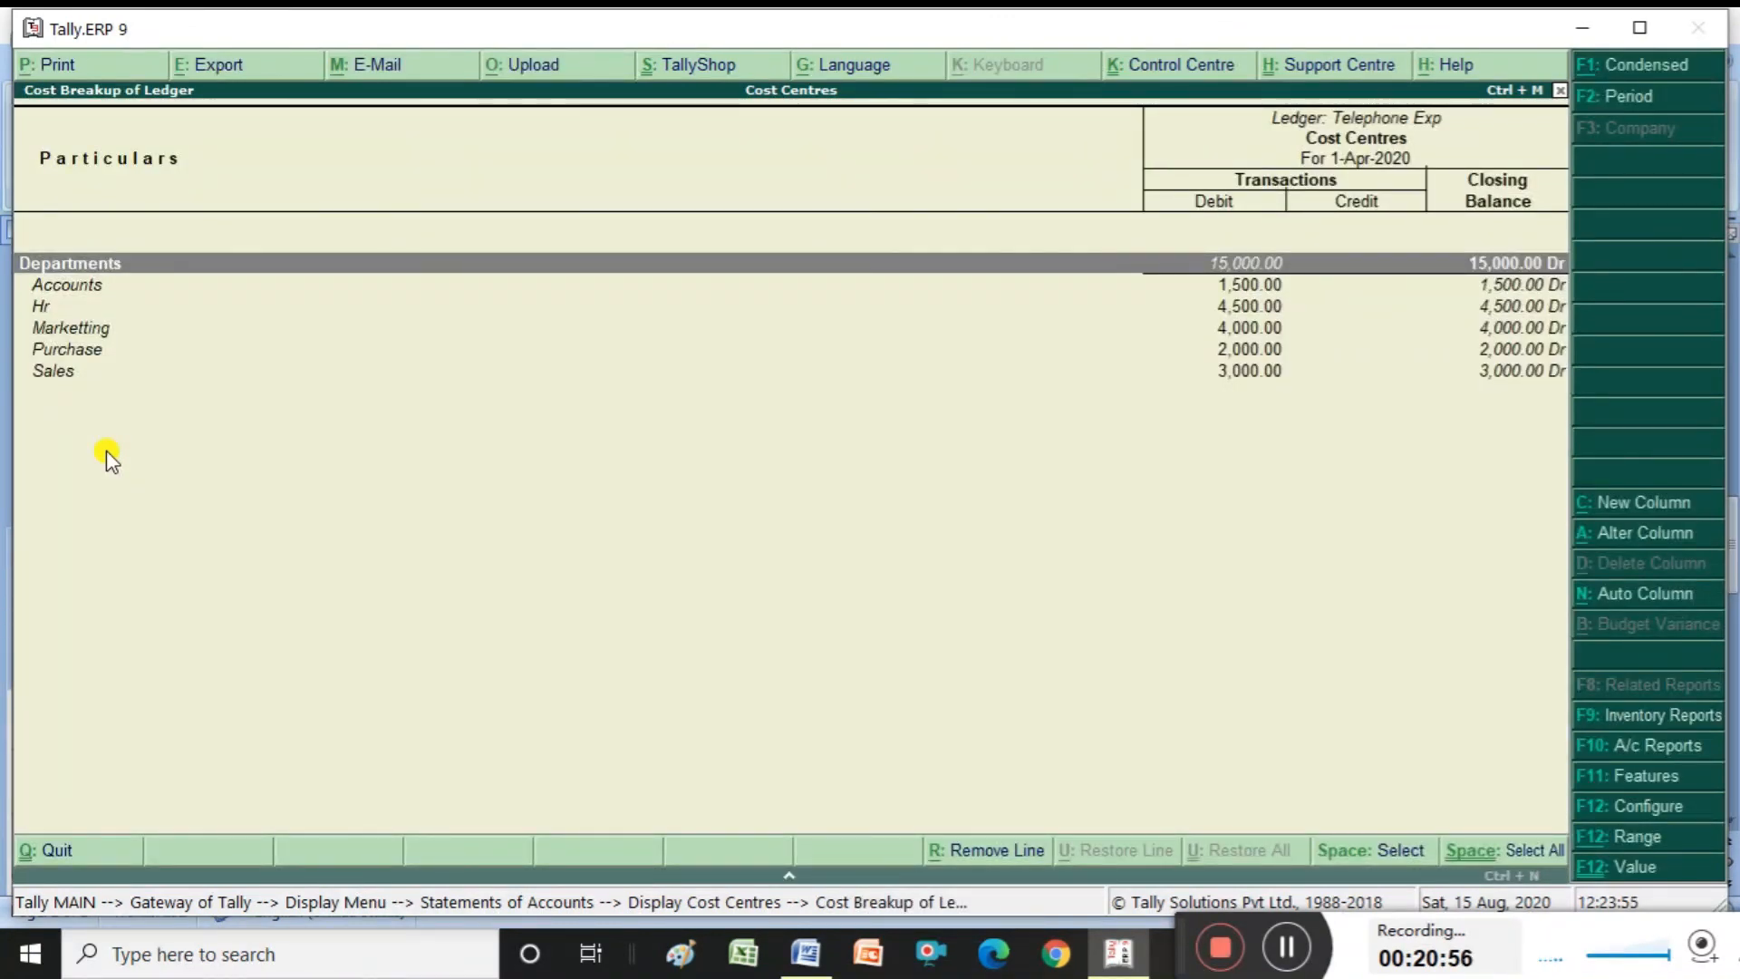
key(Escape)
key(Down)
key(Return)
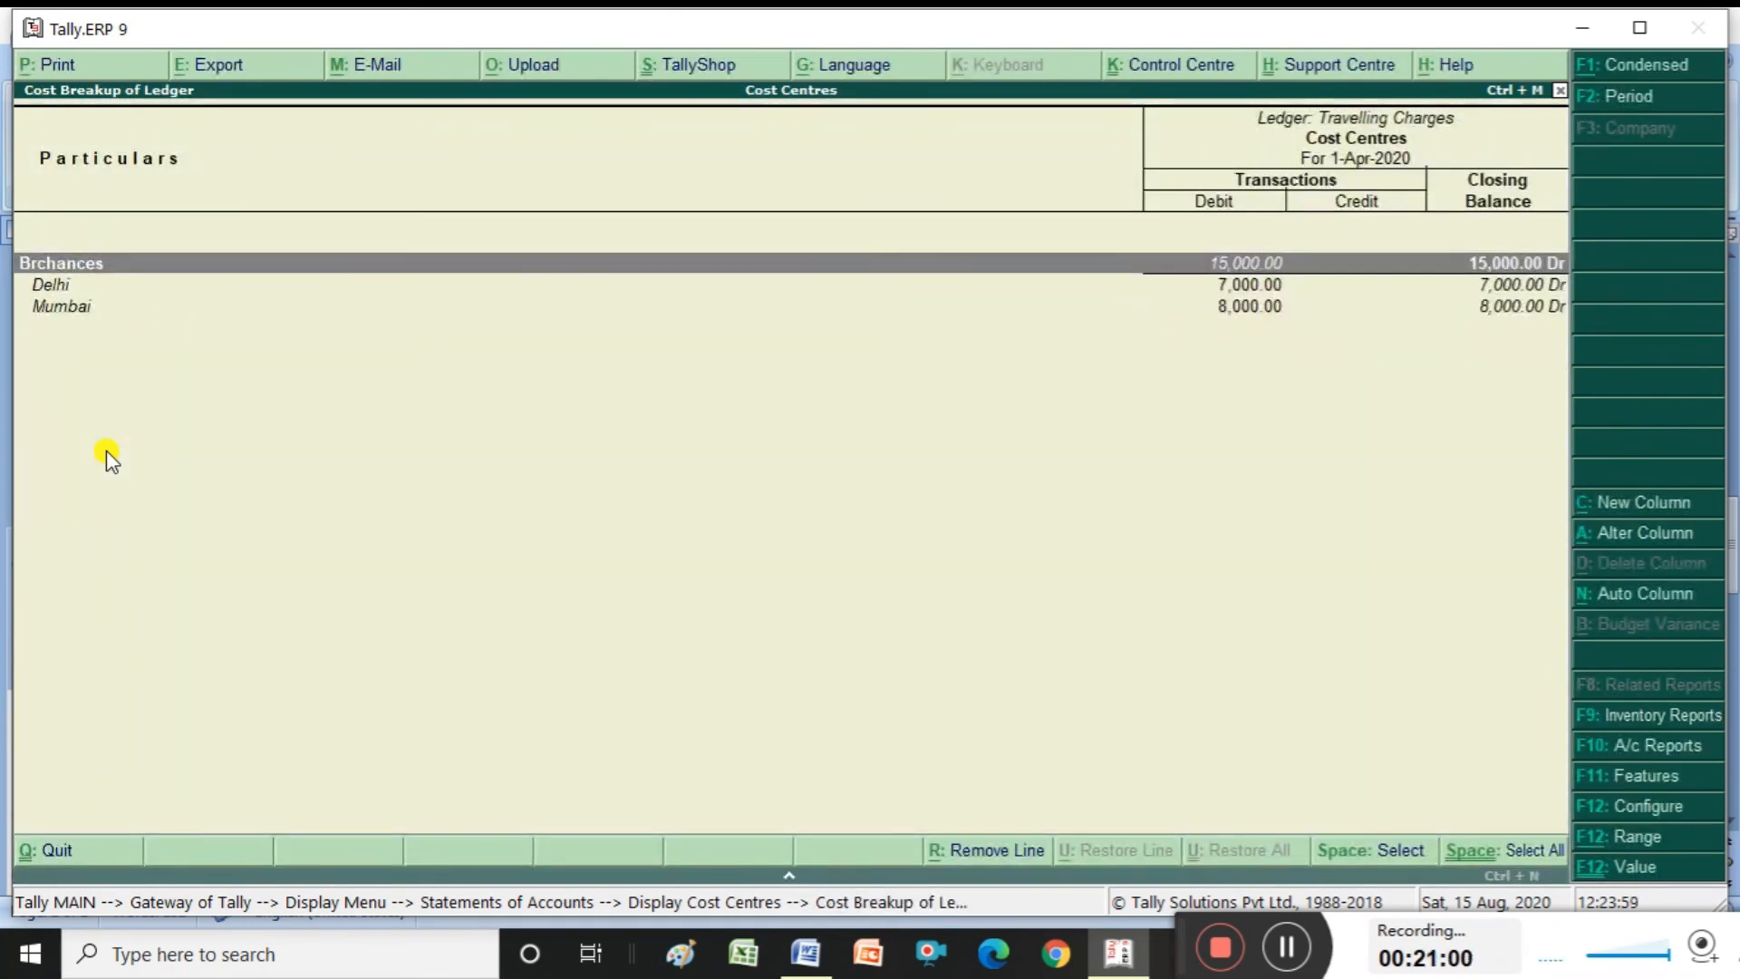
key(Escape)
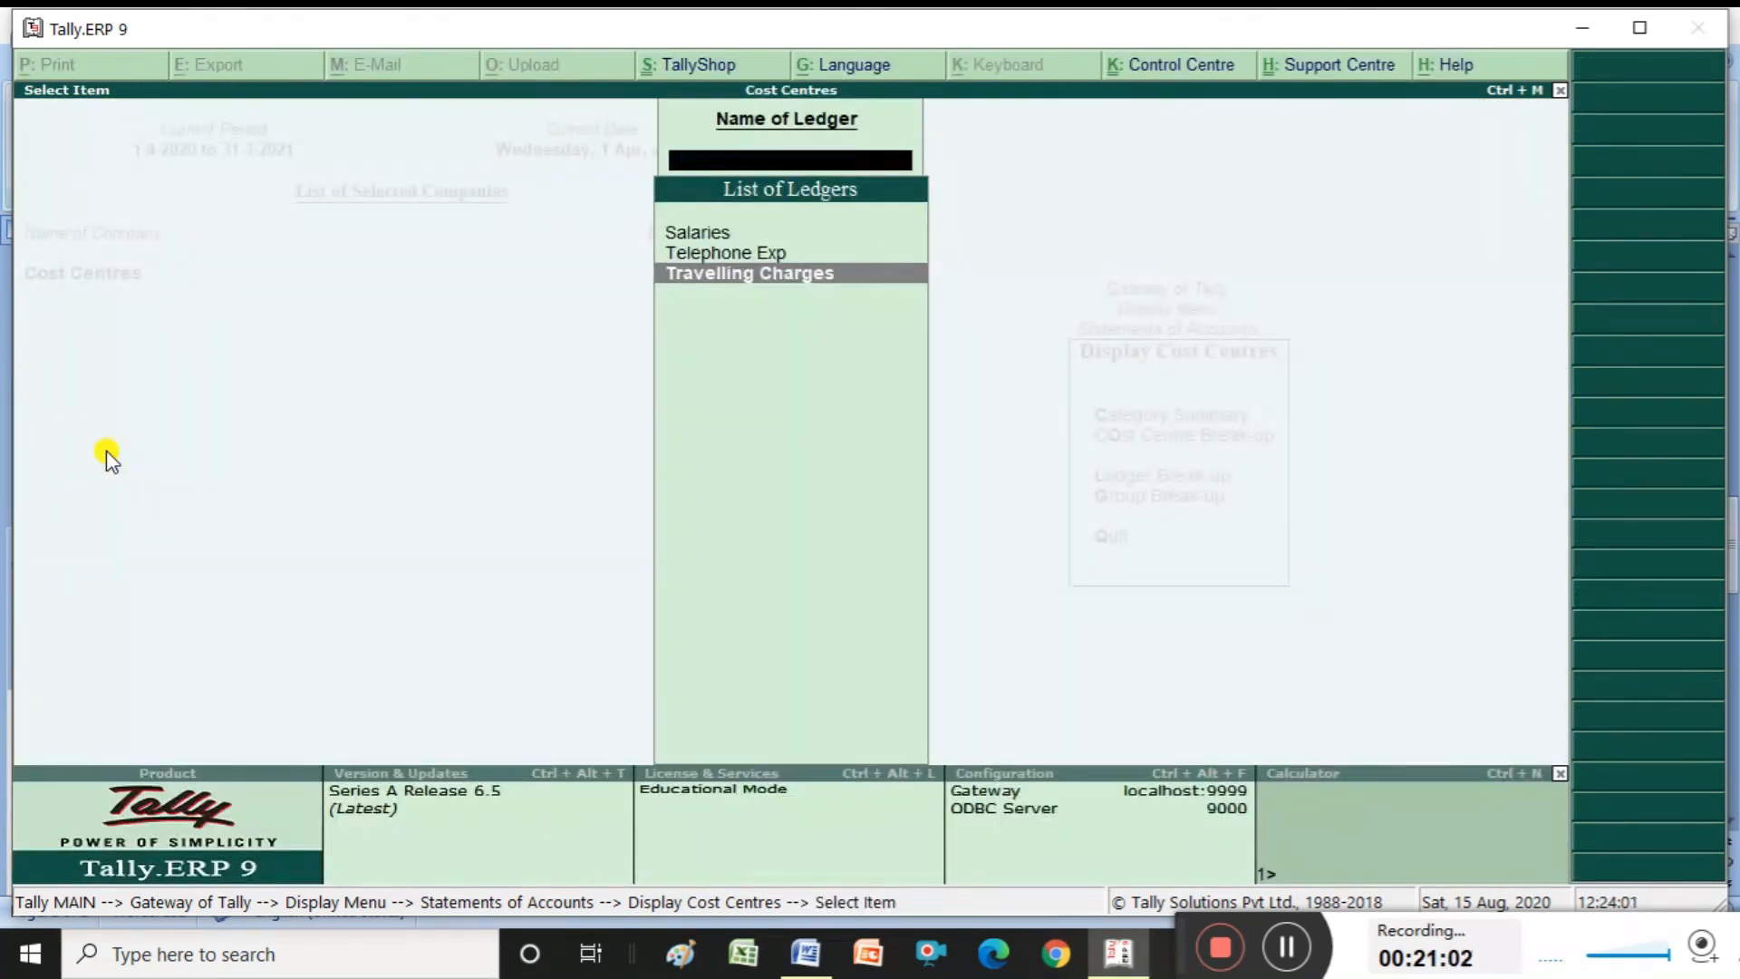
Leave the ledger list and open the Group Break-up report for the Indirect Expenses group
key(Escape)
key(Down)
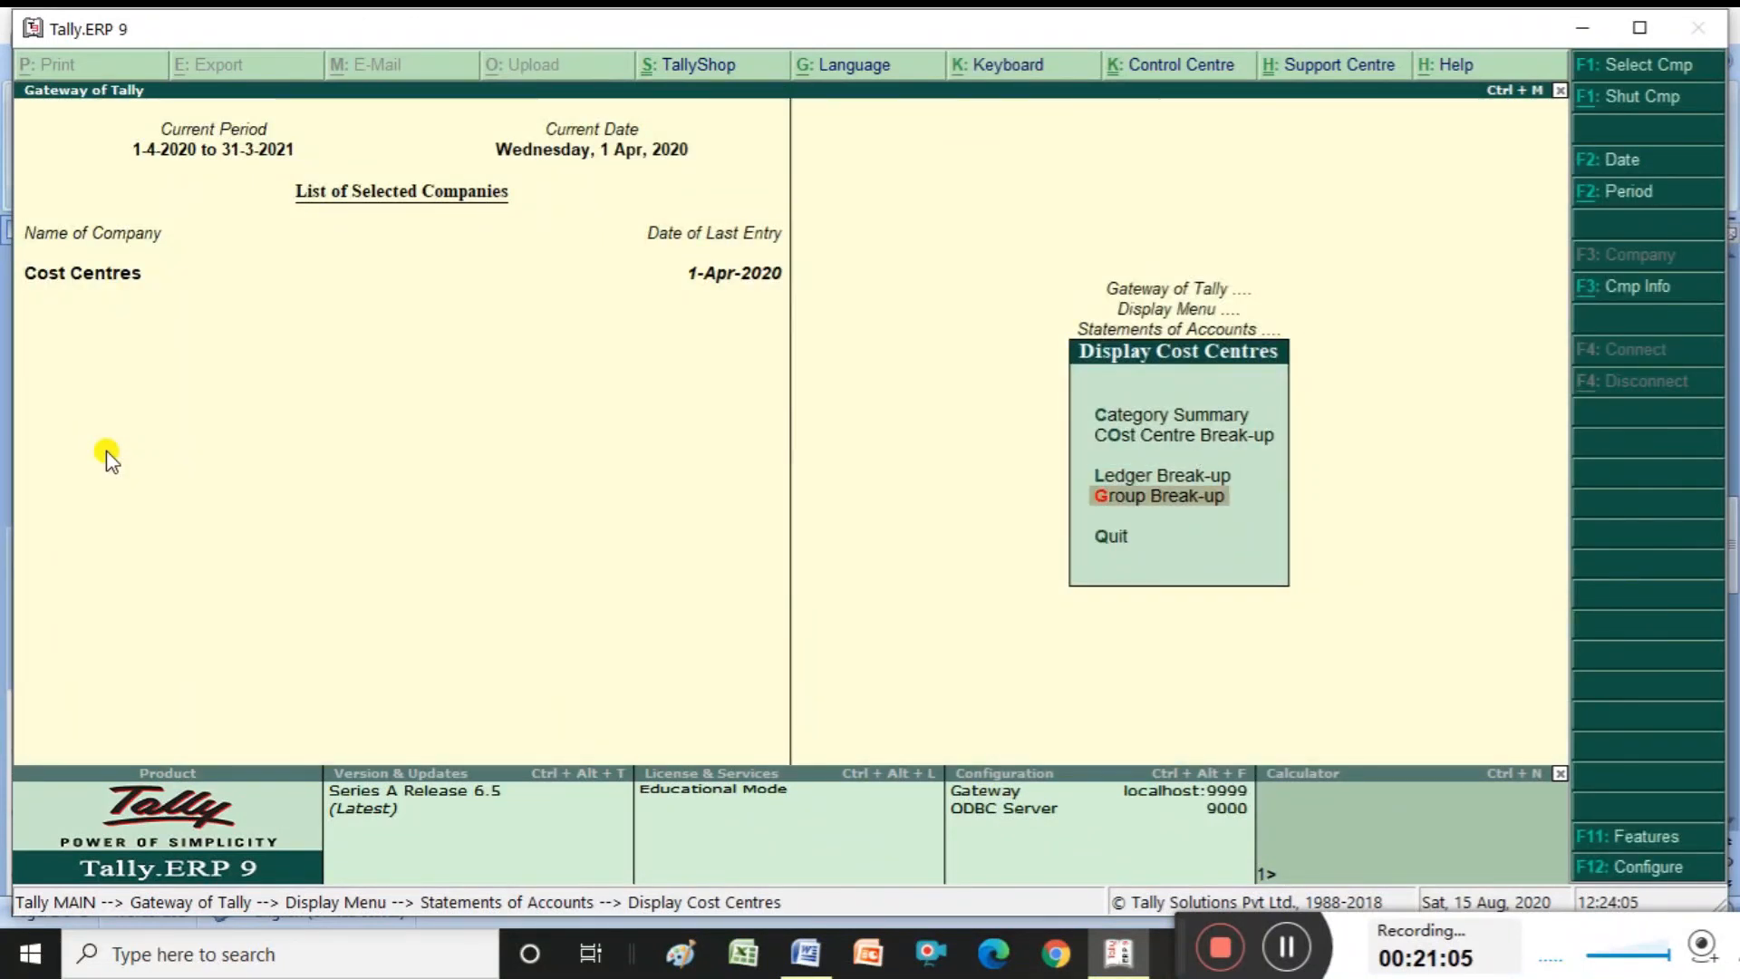
key(Return)
key(Down)
key(Down)
key(Down)
key(Down)
key(Down)
key(Down)
key(Return)
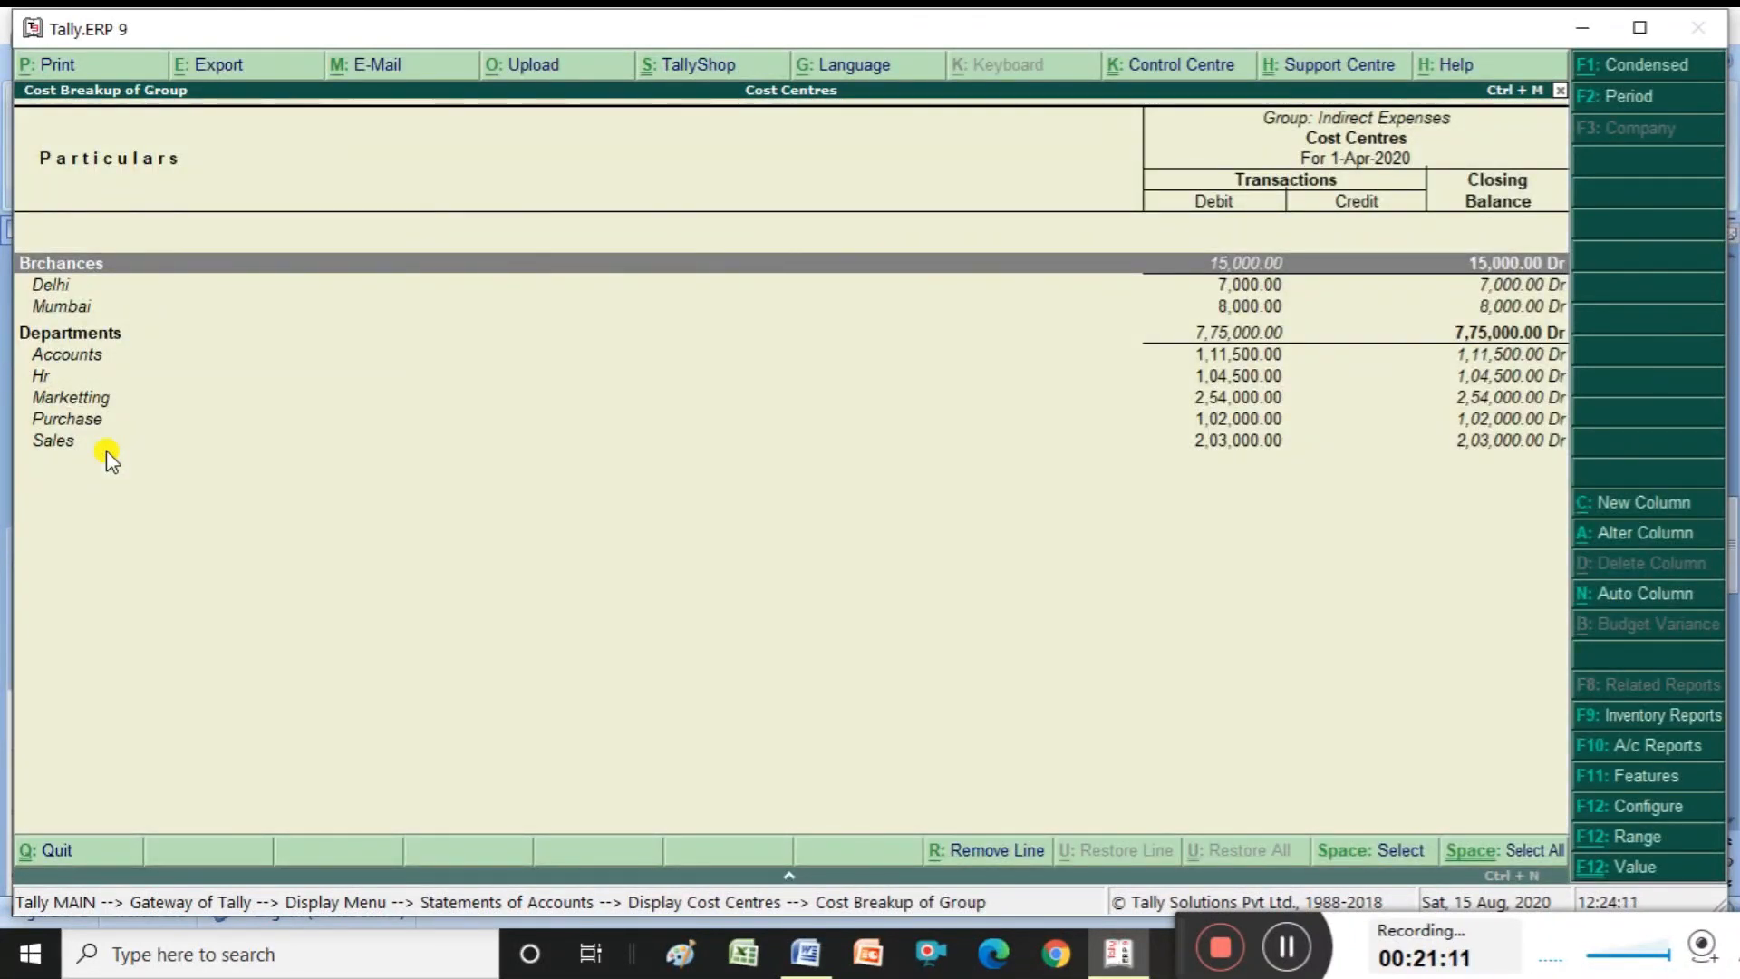
Drill down from the Purchase cost centre in the Indirect Expenses break-up to its April vouchers
key(Down)
key(Down)
key(Down)
key(Down)
key(Down)
key(Down)
key(Down)
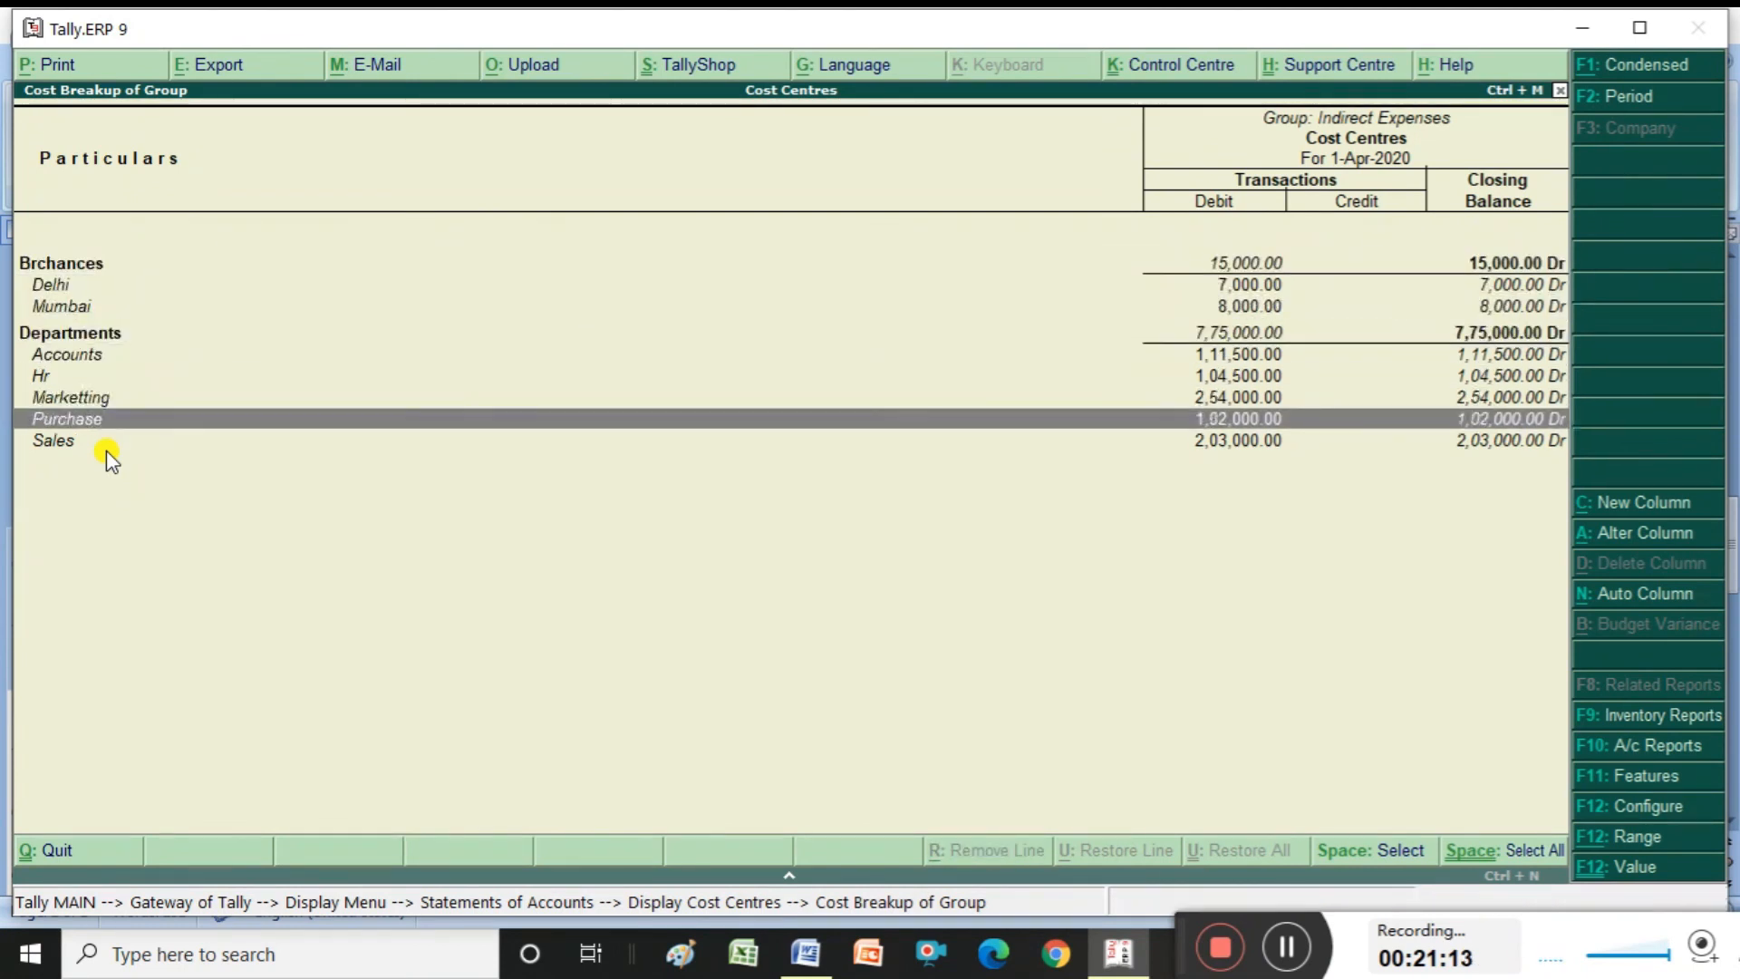
key(Return)
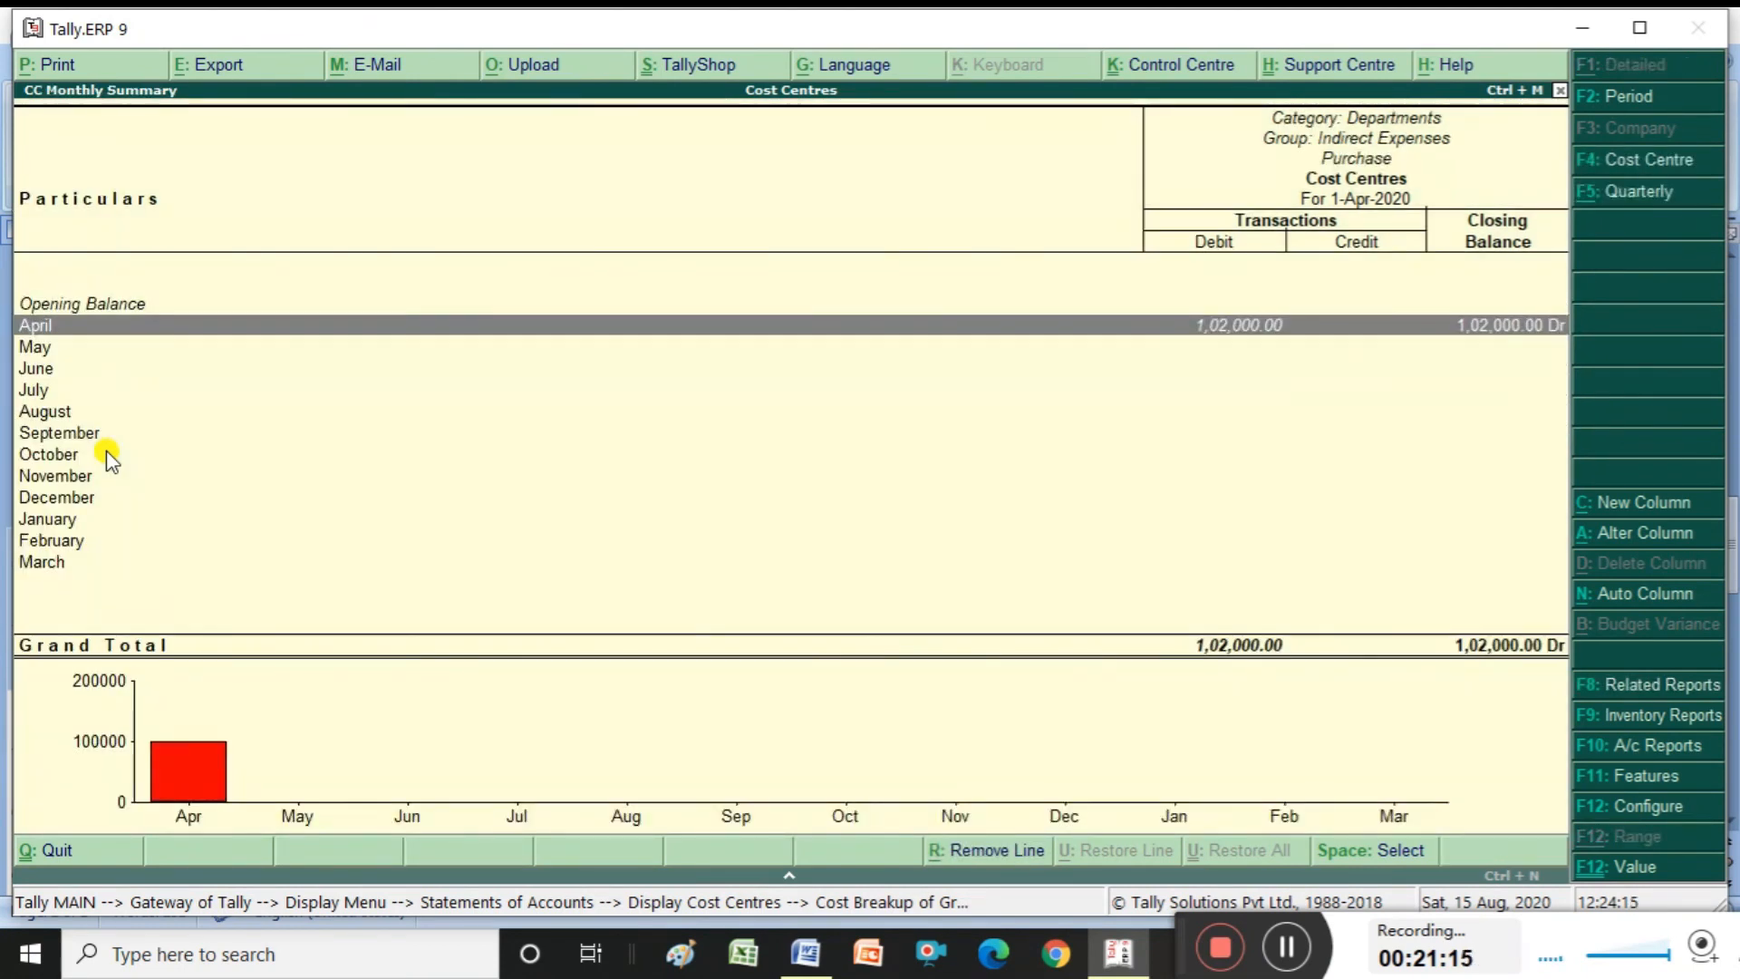
key(Return)
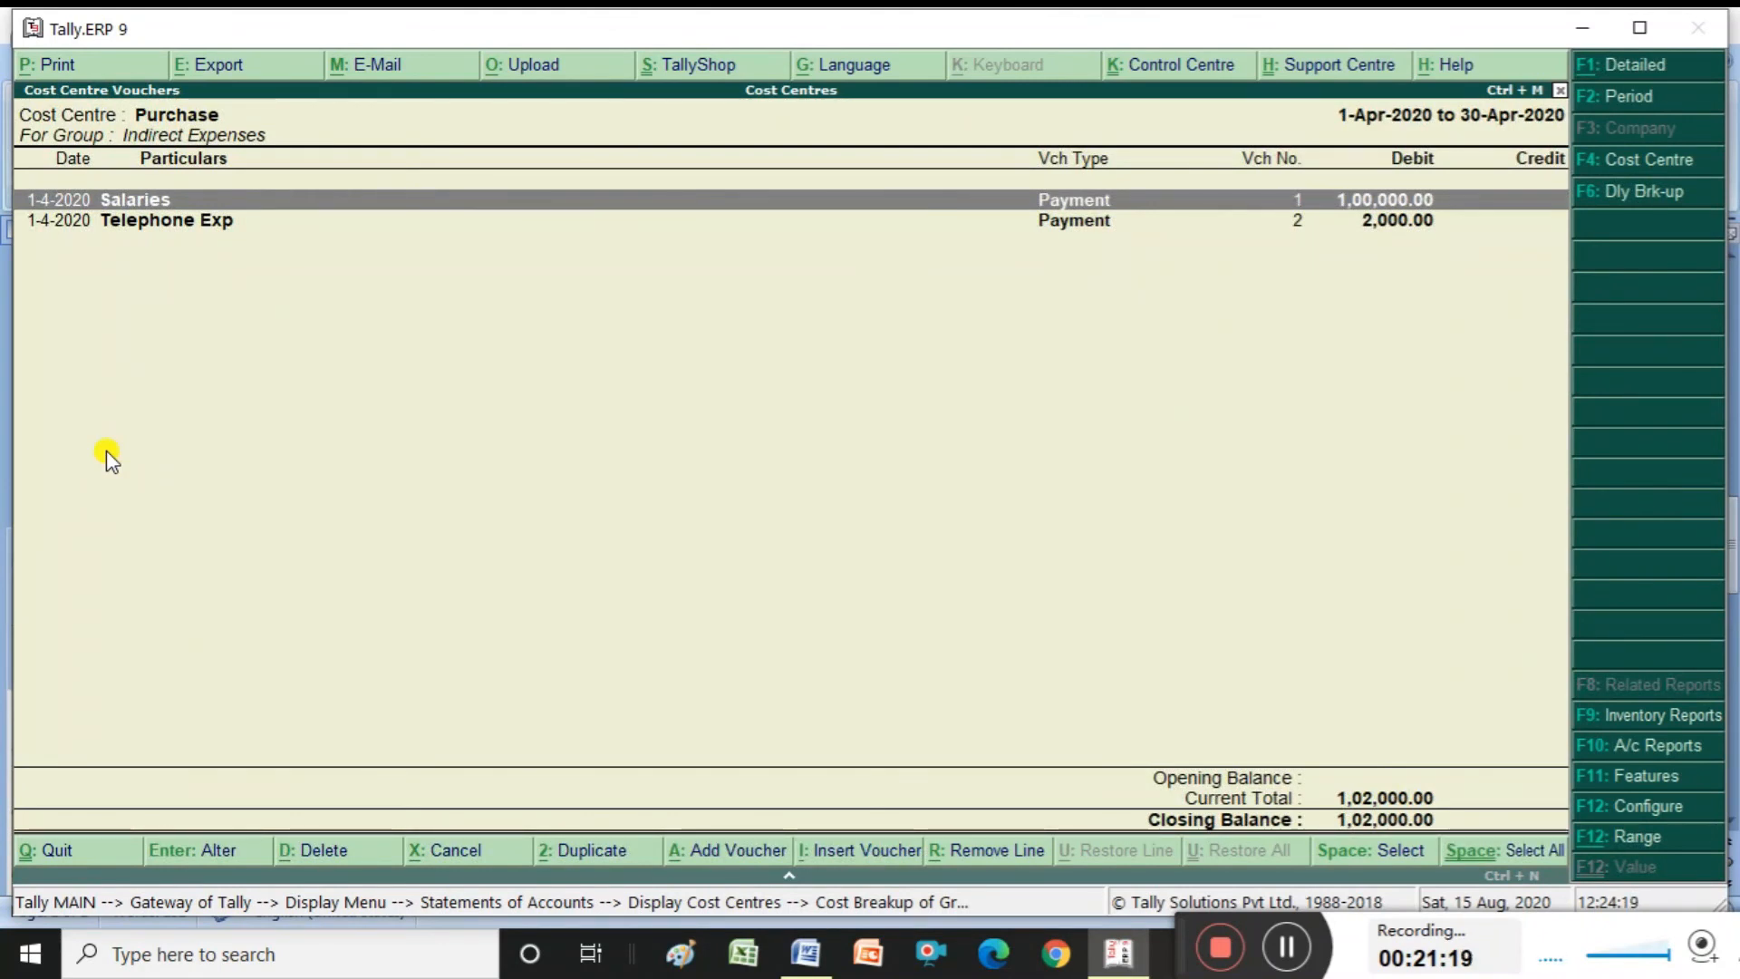
Close the Purchase vouchers and all cost centre reports, and return to the main Gateway of Tally
key(Escape)
key(Escape)
key(Escape)
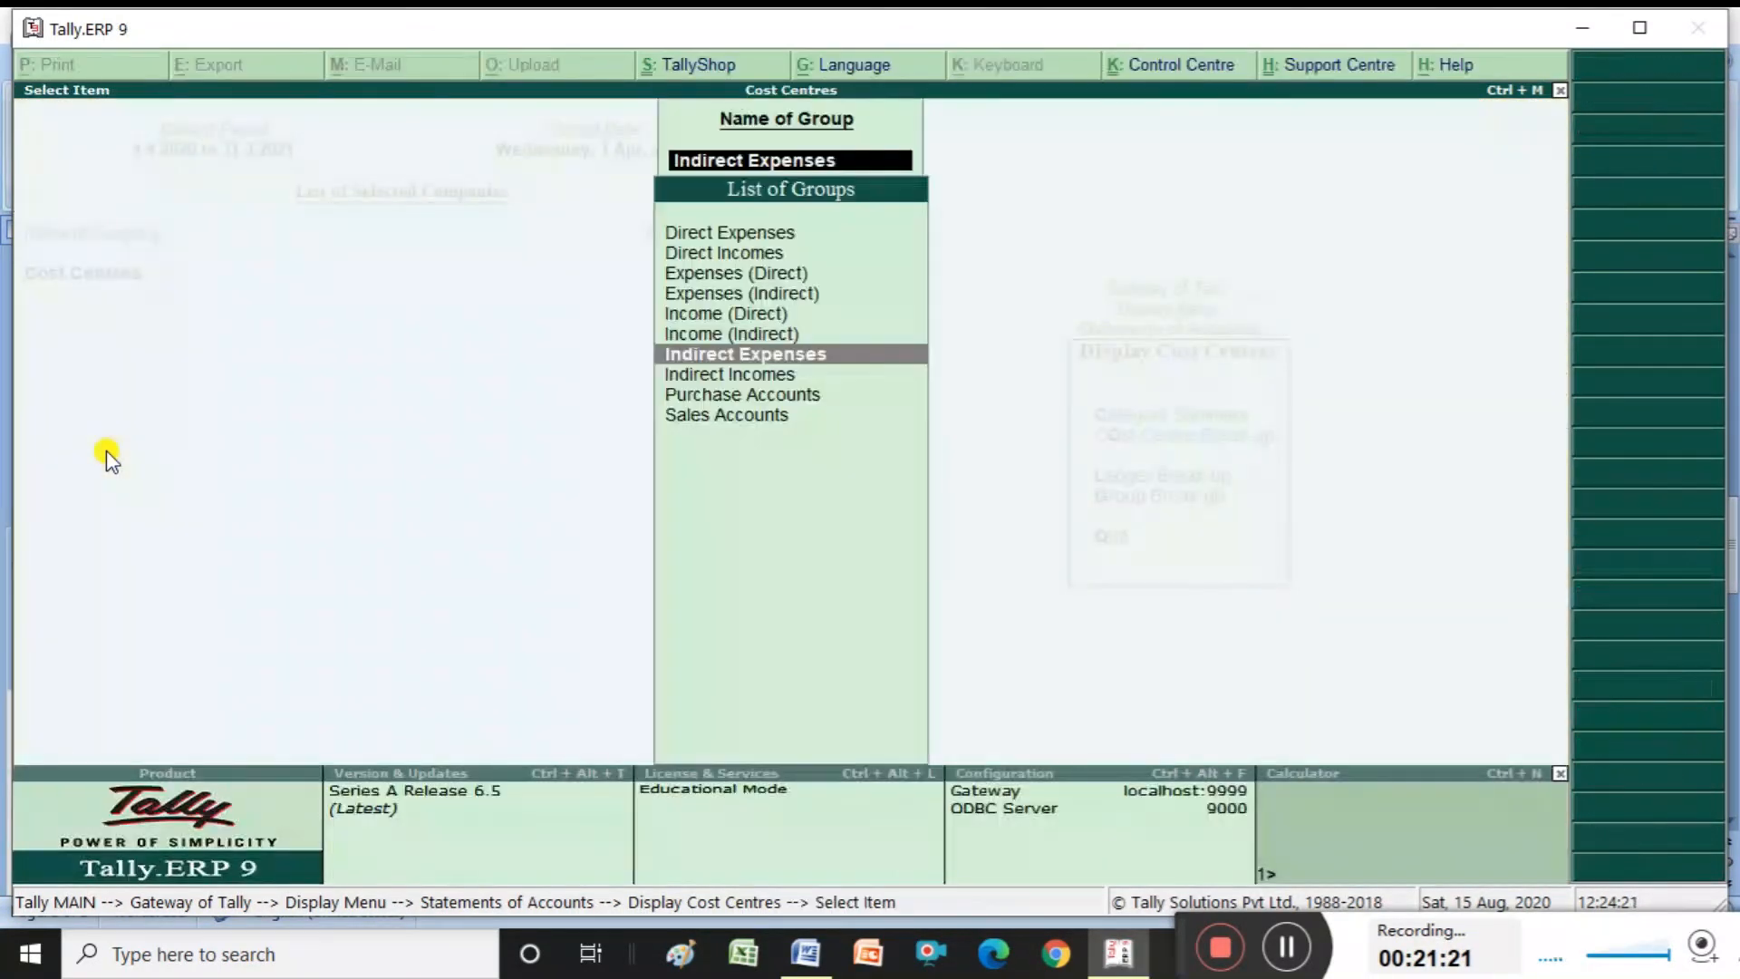
key(Escape)
key(Escape)
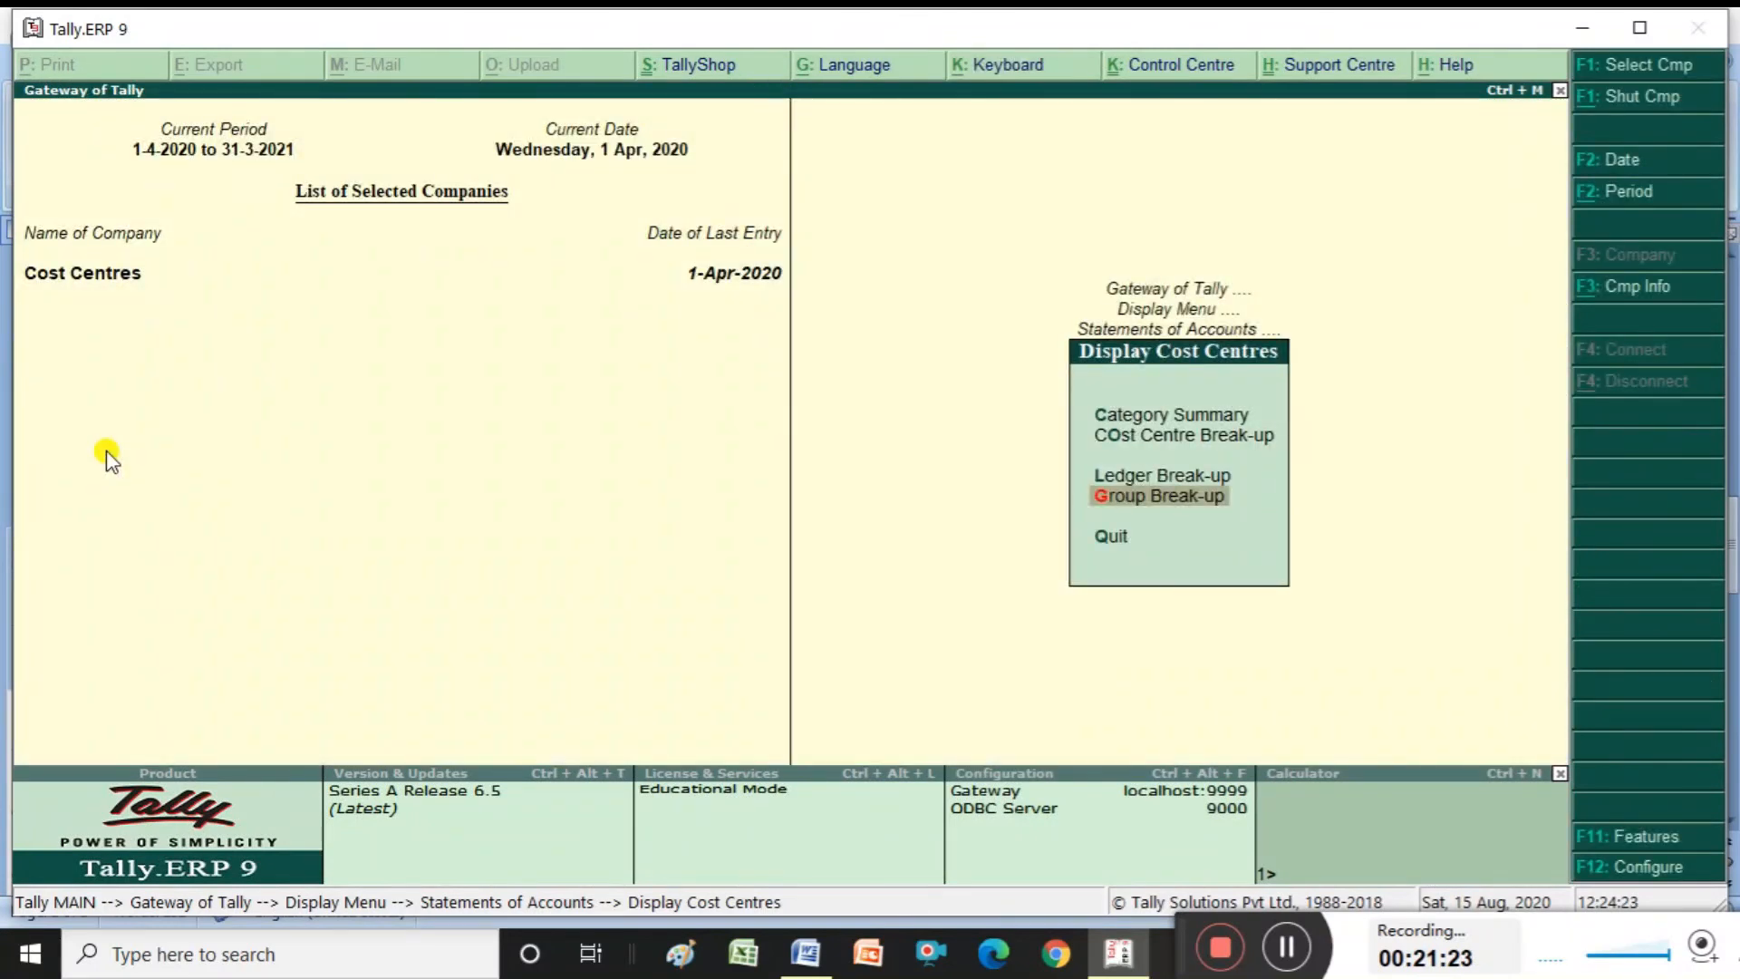
key(Escape)
key(Escape)
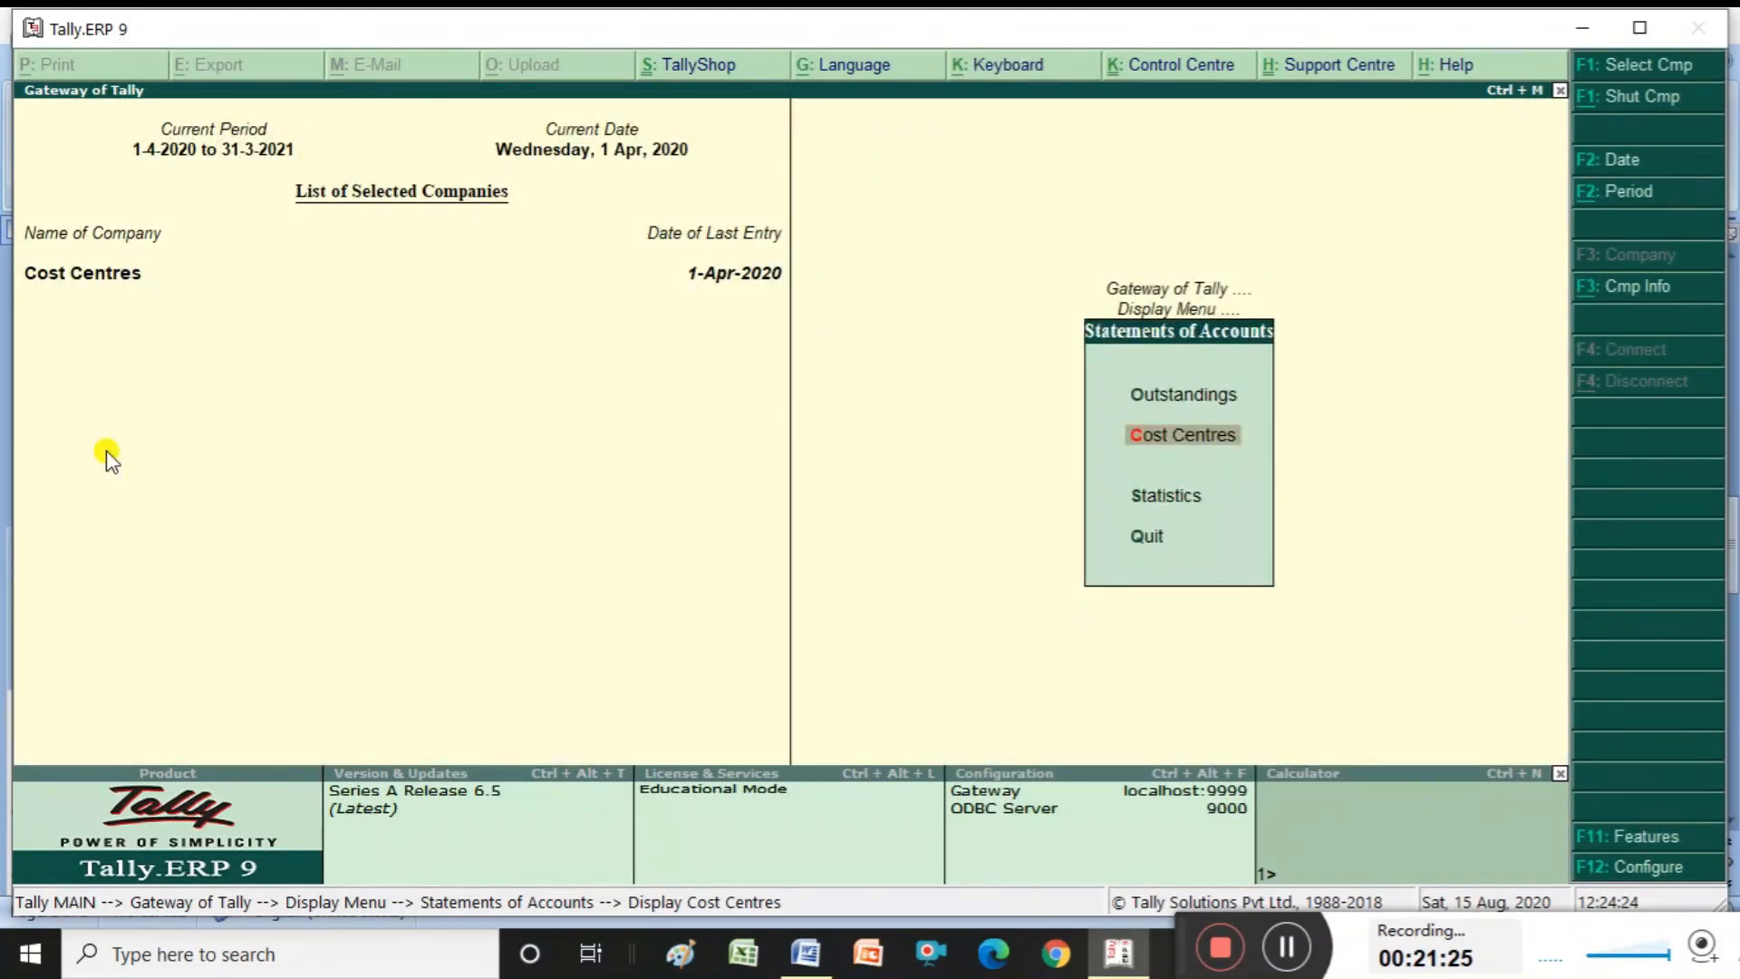
key(Escape)
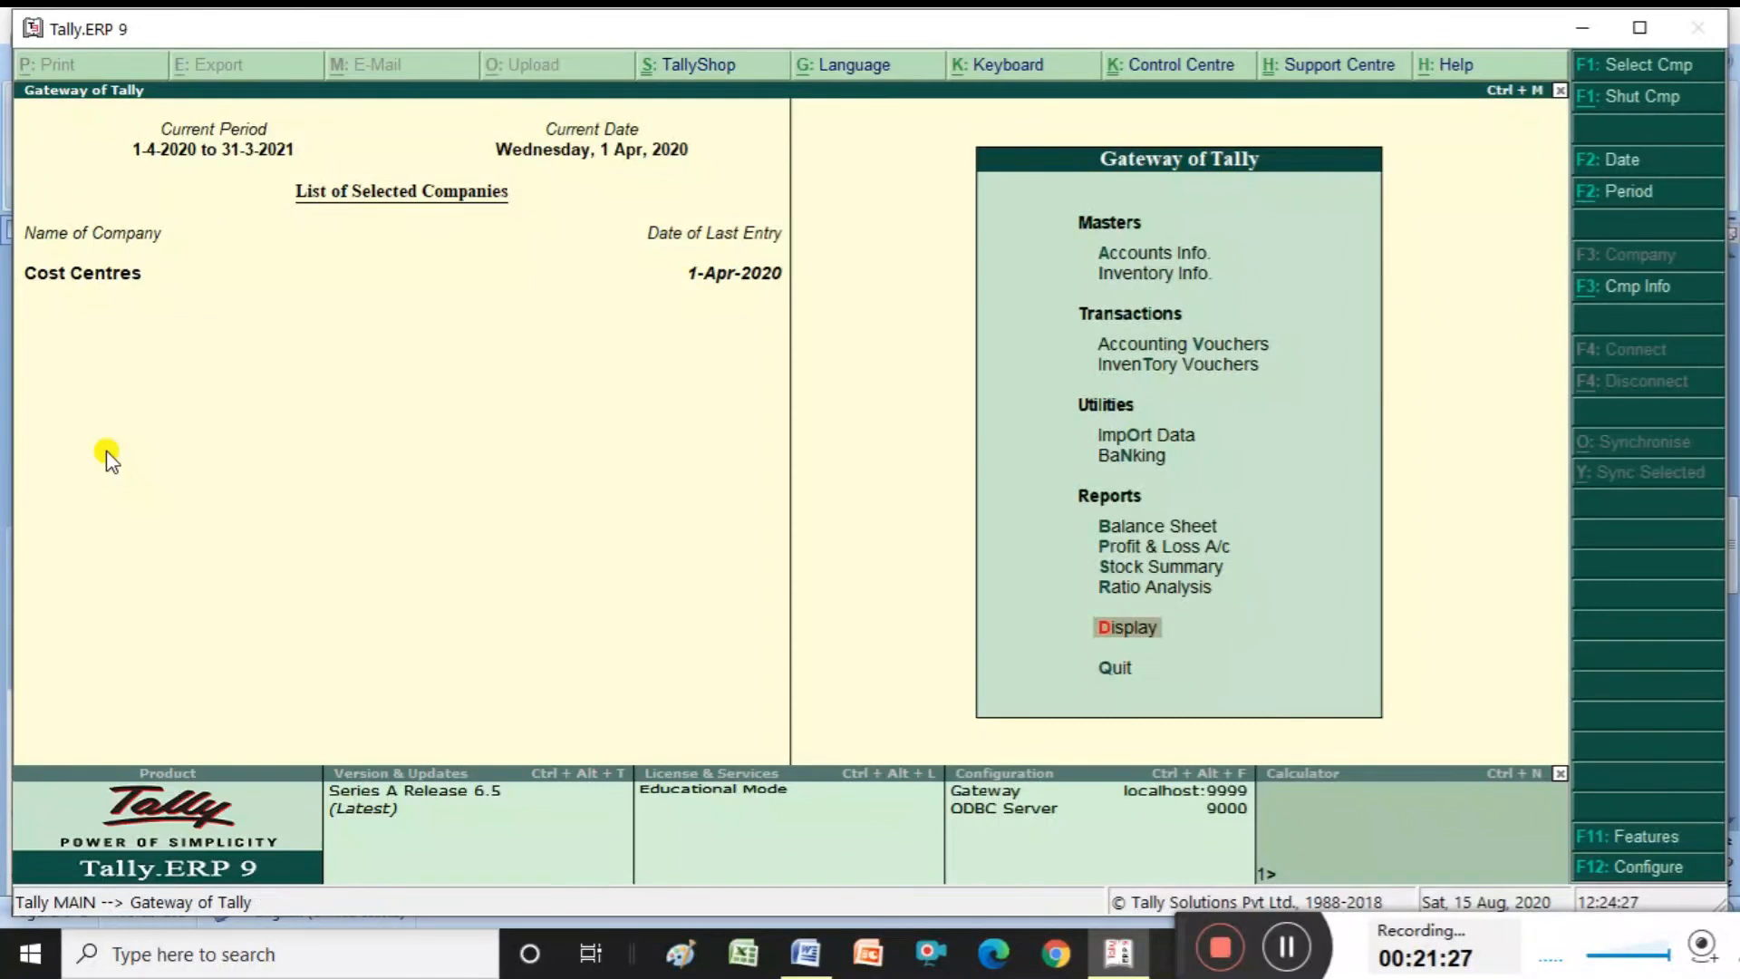